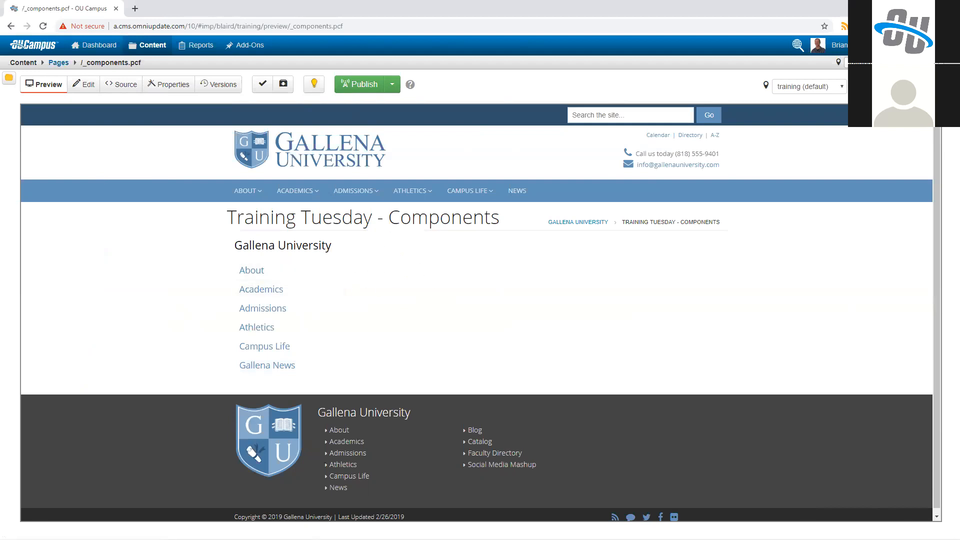
Step: Insert the copied Vimeo flex-video embed code into the maincontent region of the _components.pcf source and save the file
click(122, 84)
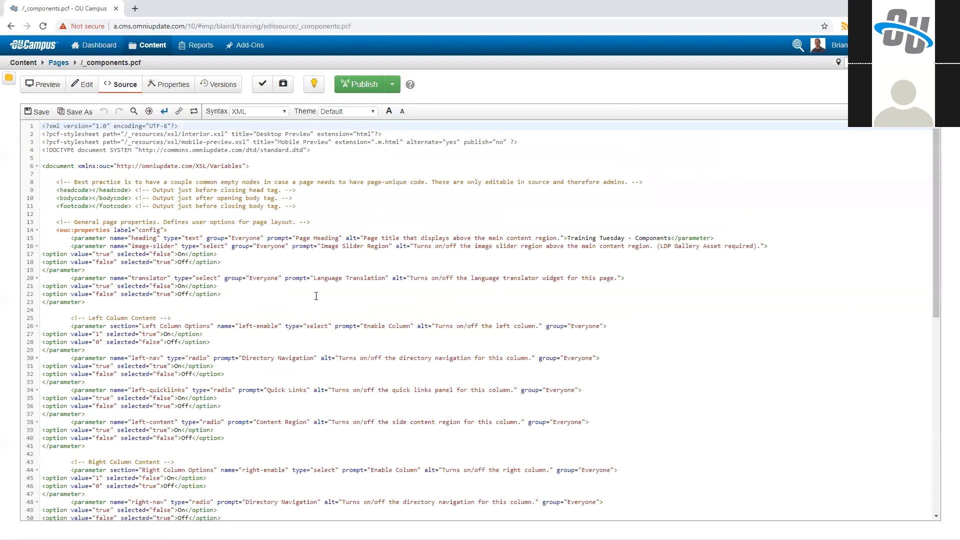
scroll(316, 296, down, 10)
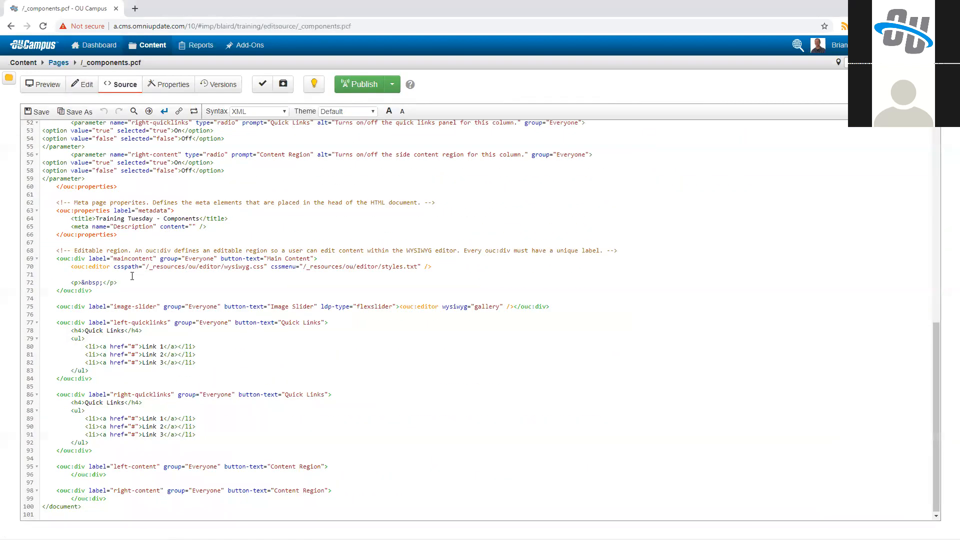
click(389, 111)
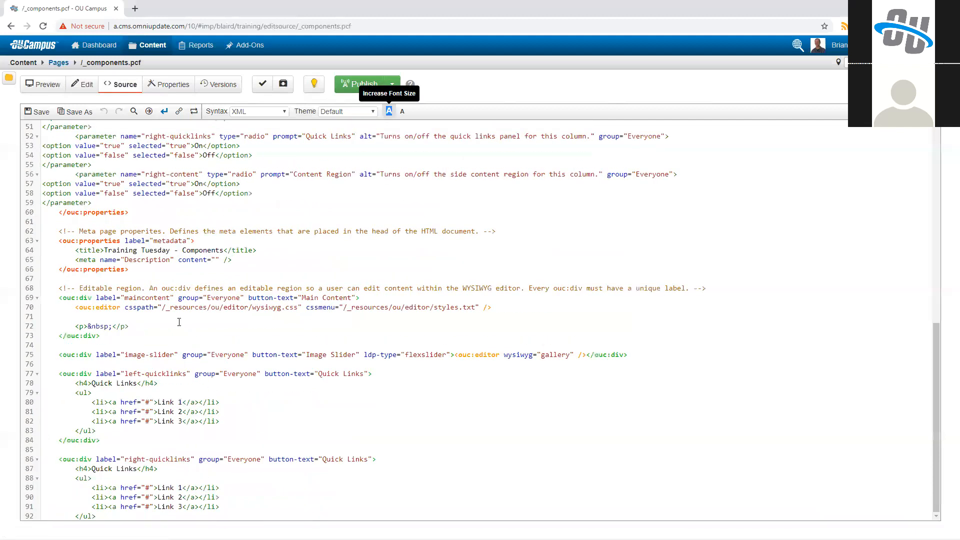
click(138, 317)
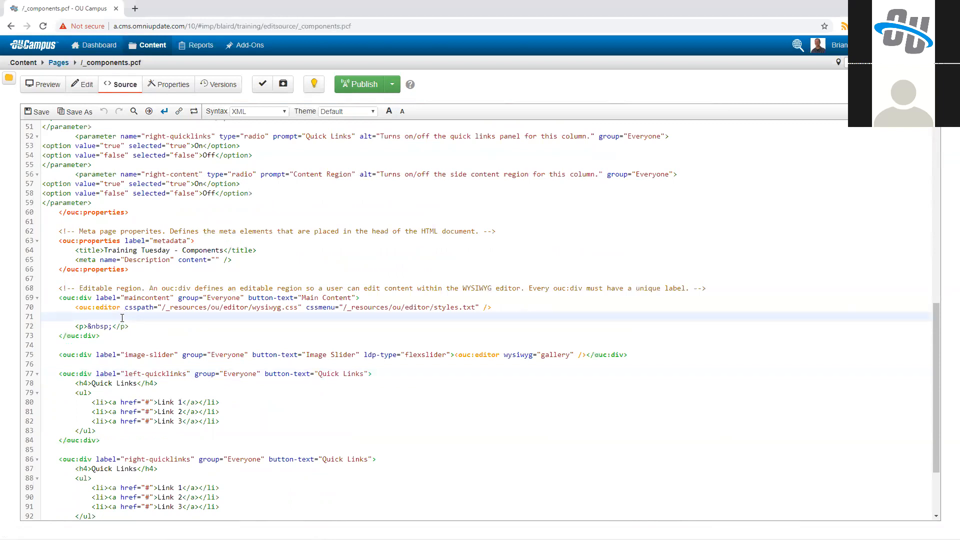
text(<div class="flex-video widescreen vimeo"> <iframe src="https://player.vimeo.com/video/314102113" width="400" height="225" frameborder="0" webkitAllowFullScreen="" mozallowfullscreen="" allowFullScreen=""></iframe> </div>)
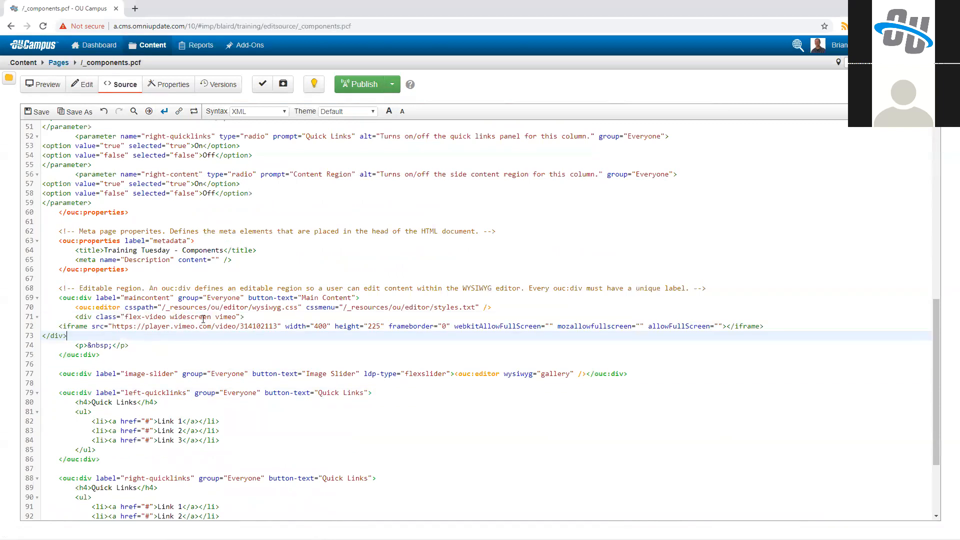
key(ctrl+s)
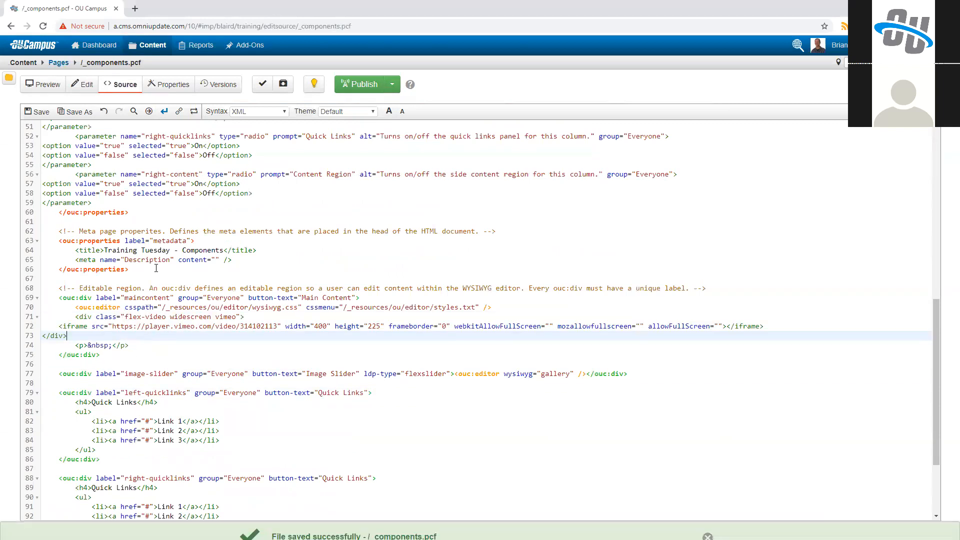
Step: Check the embedded video in the page preview and in the Main Content region's editor
click(44, 84)
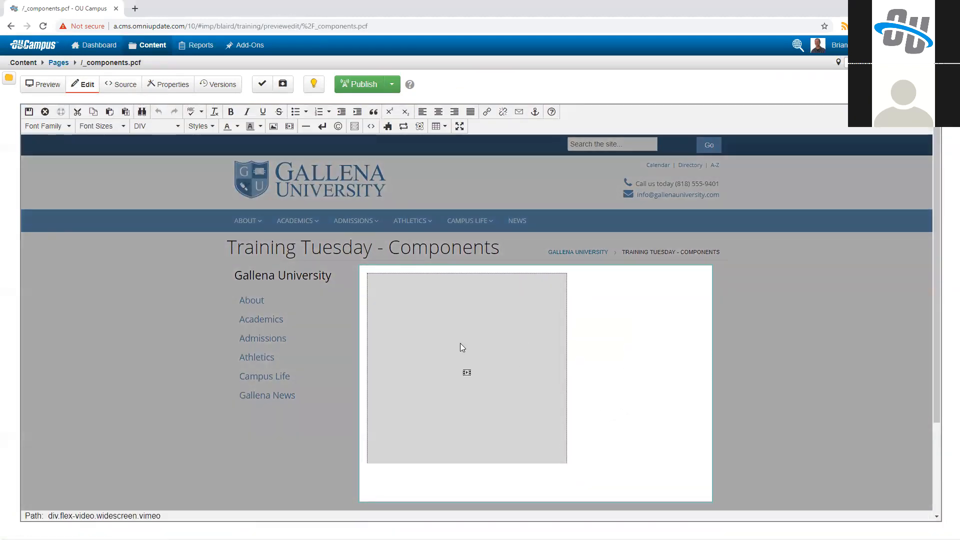
click(437, 405)
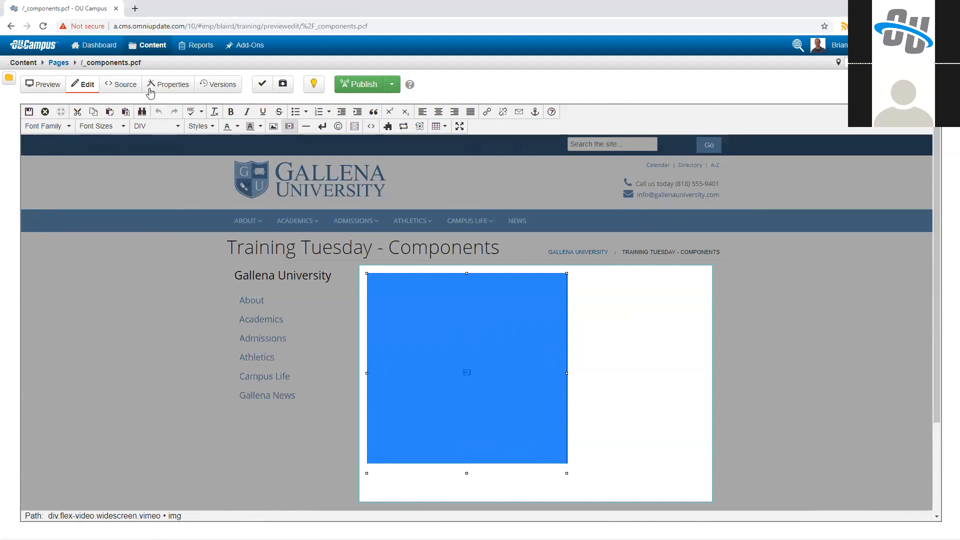
Step: Open the Components list in a new browser tab and place that tab before the page's tab
click(150, 46)
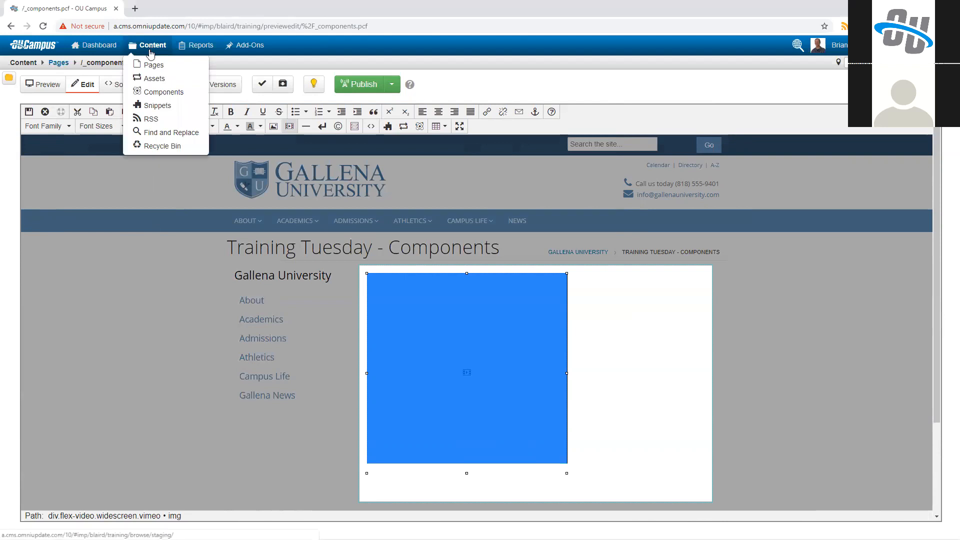
middle_click(151, 95)
click(95, 6)
drag(94, 3, 75, 6)
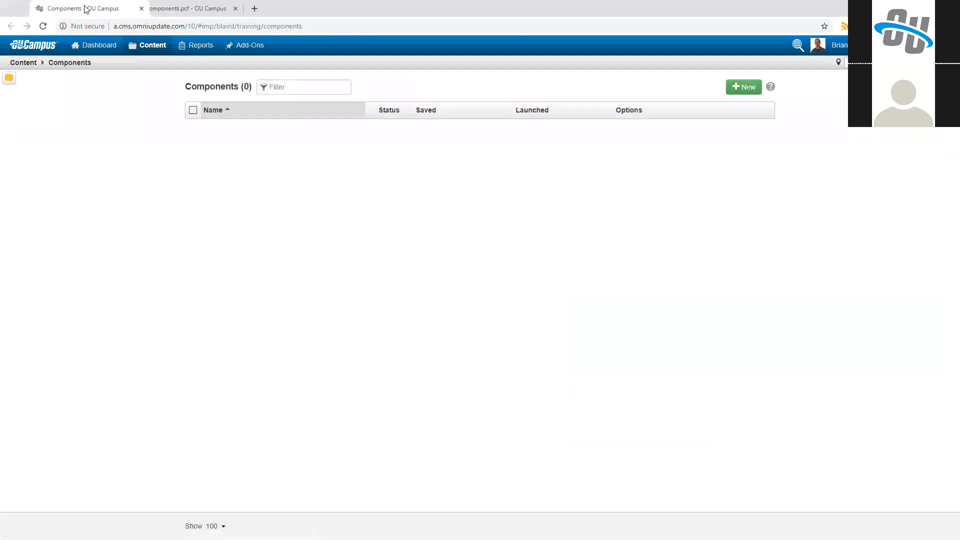
Step: Create a new component named "Flex Video"
click(742, 93)
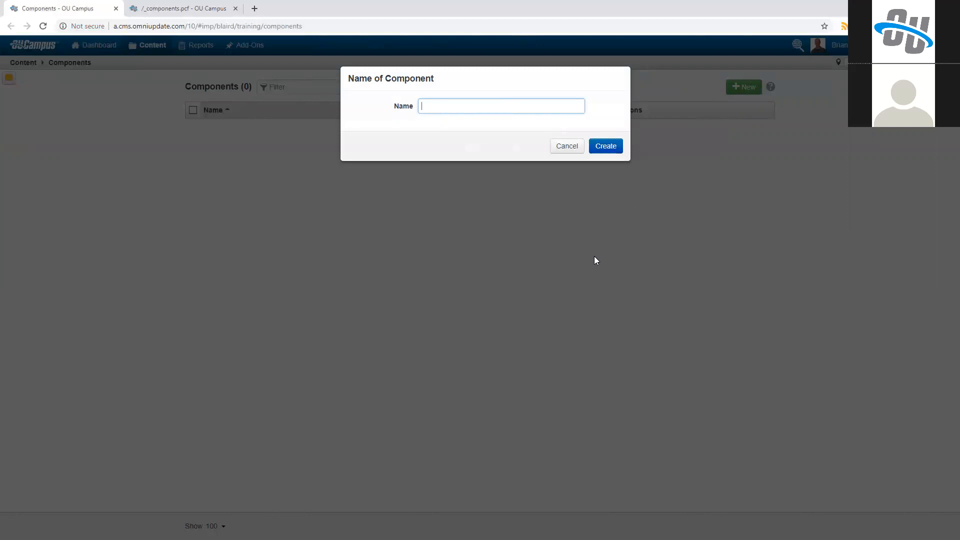
text(Flex Video)
click(609, 146)
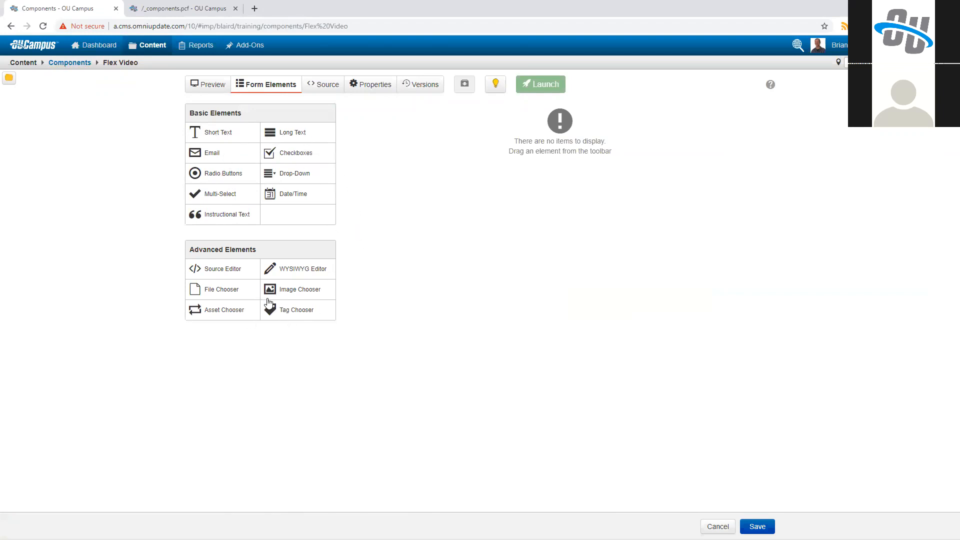
Step: Paste the Vimeo embed code into the Flex Video component's source and examine its div class and video ID
click(324, 85)
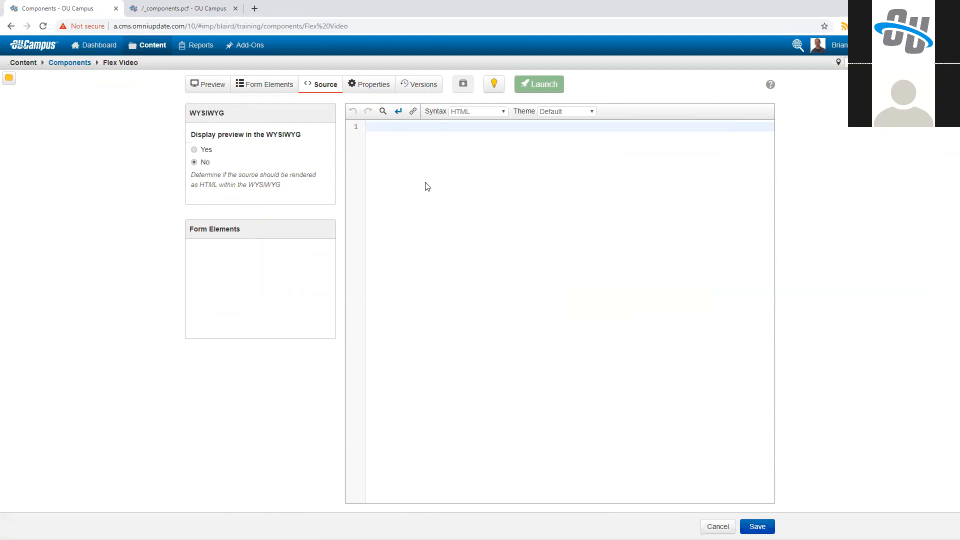
text(<div class="flex-video widescreen vimeo">     <iframe src="https://player.vimeo.com/video/314102113" width="400" height="225" frameborder="0" webkitAllowFullScreen="" mozallowfullscreen="" allowFullScreen=""></iframe> </div>)
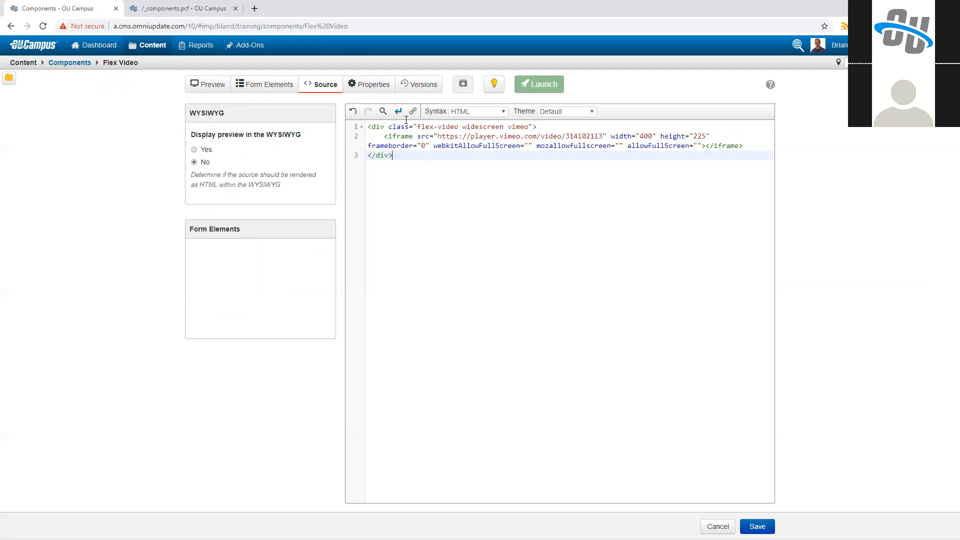
drag(417, 126, 529, 127)
click(522, 127)
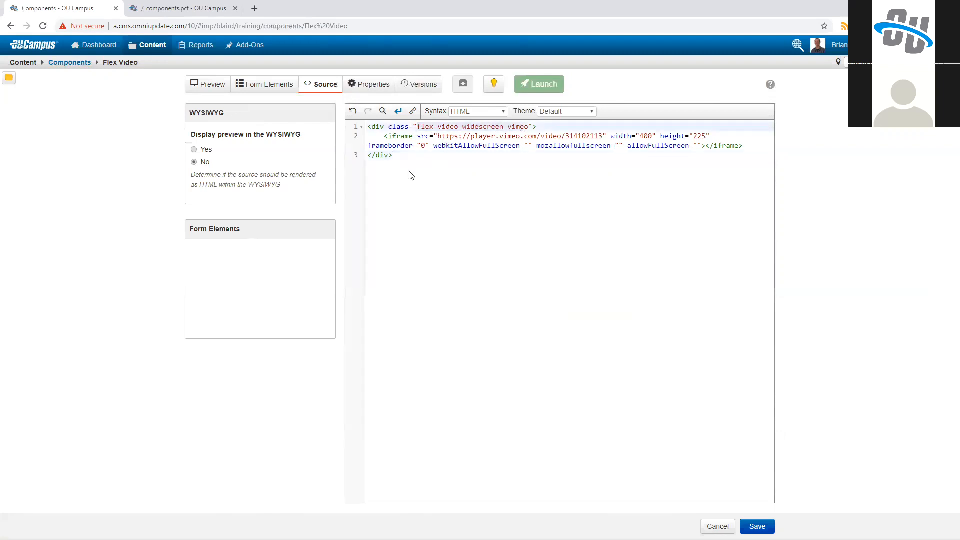
click(434, 173)
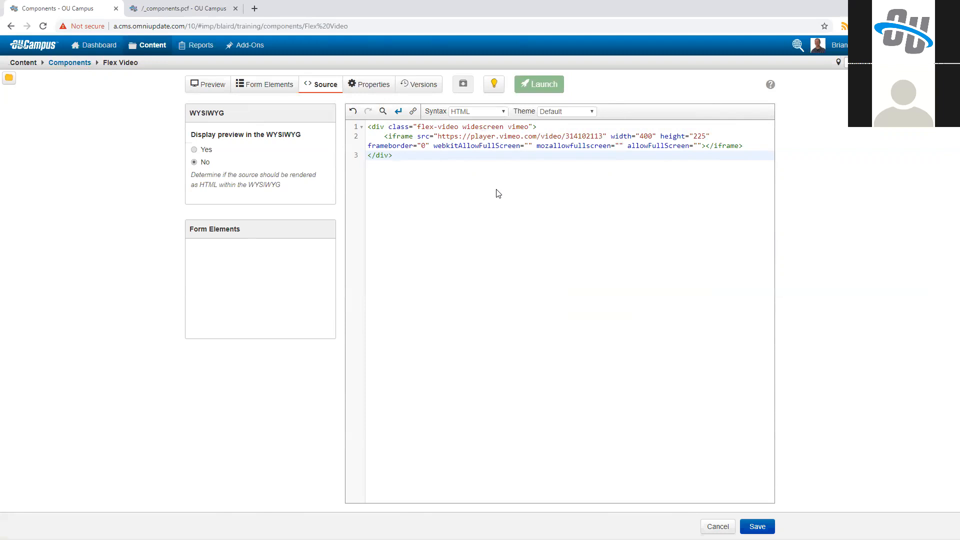
double_click(574, 135)
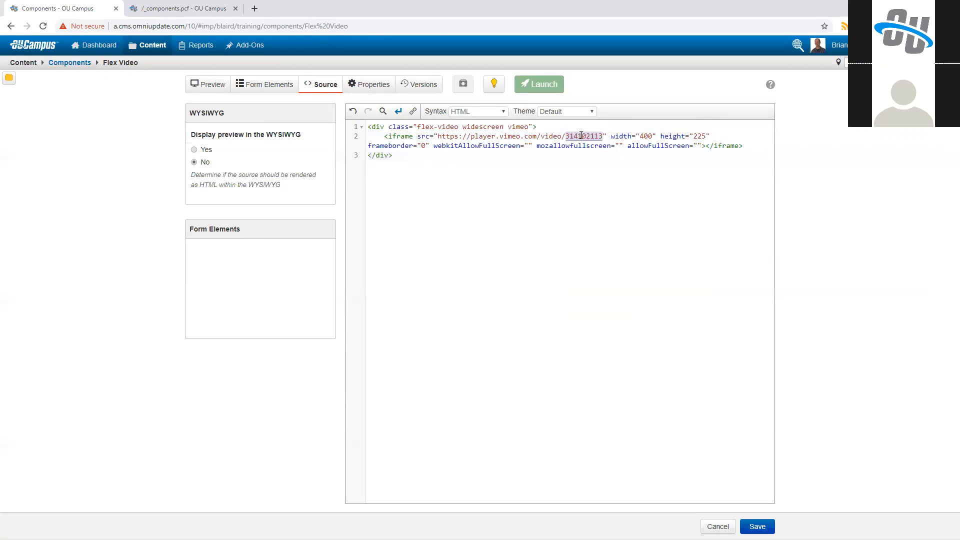
Step: Add a Short Text form element to the component with the label "Video ID Number"
click(283, 90)
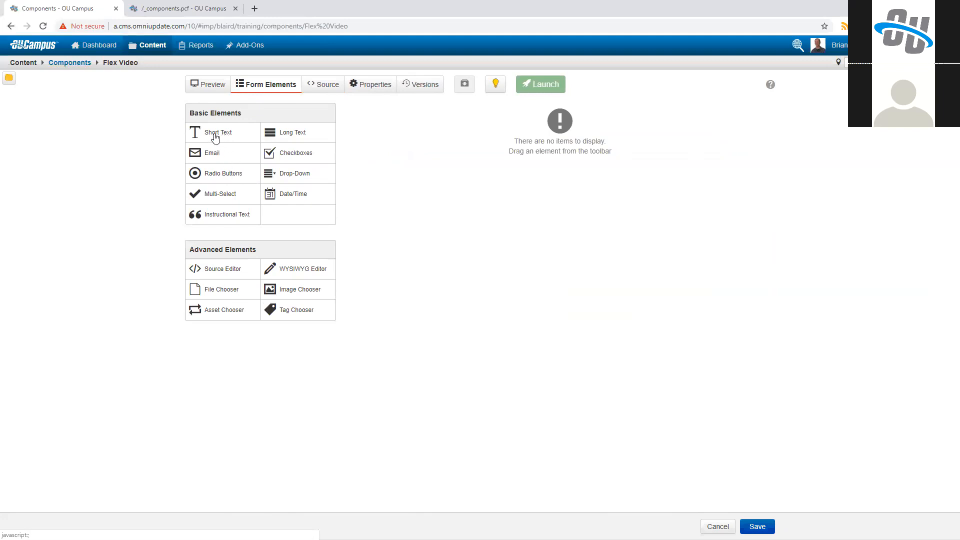
drag(225, 136, 469, 114)
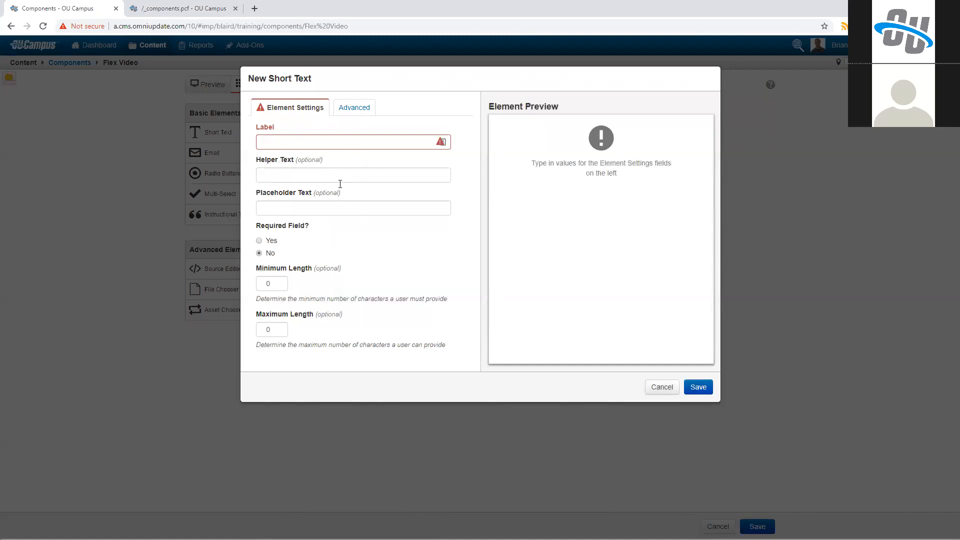
click(314, 139)
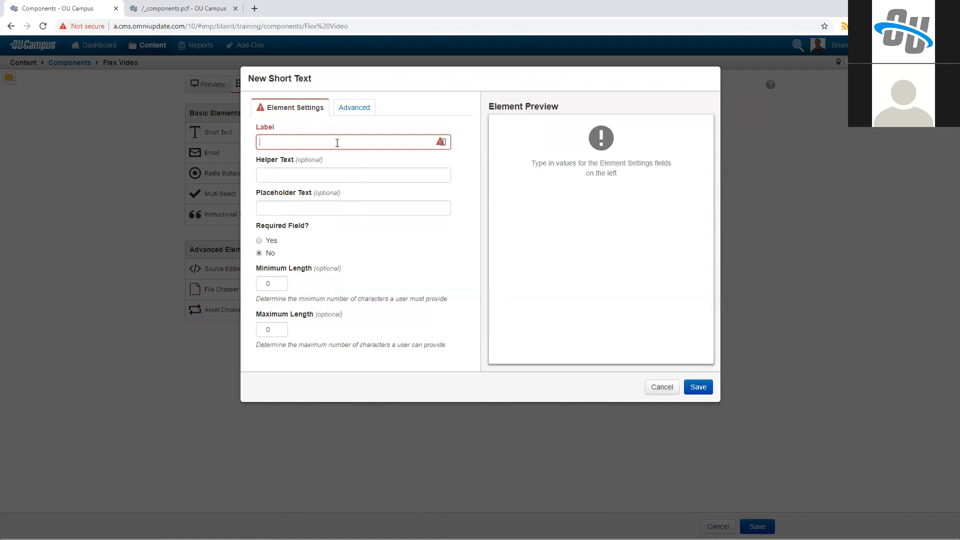
text(Video ID Number)
key(Tab)
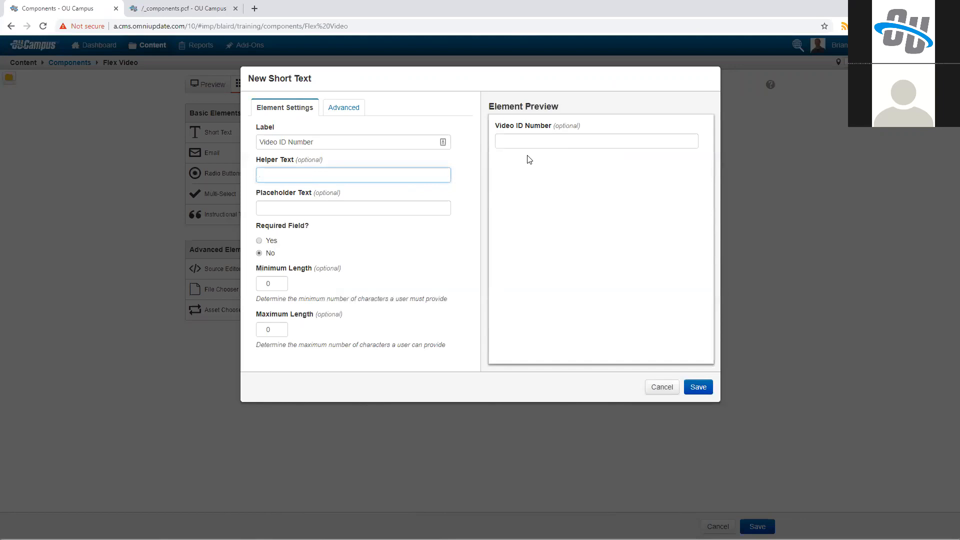
Step: Set the element's helper text to "Enter a vimeo id number to display a video." and its placeholder to 123456789
click(357, 202)
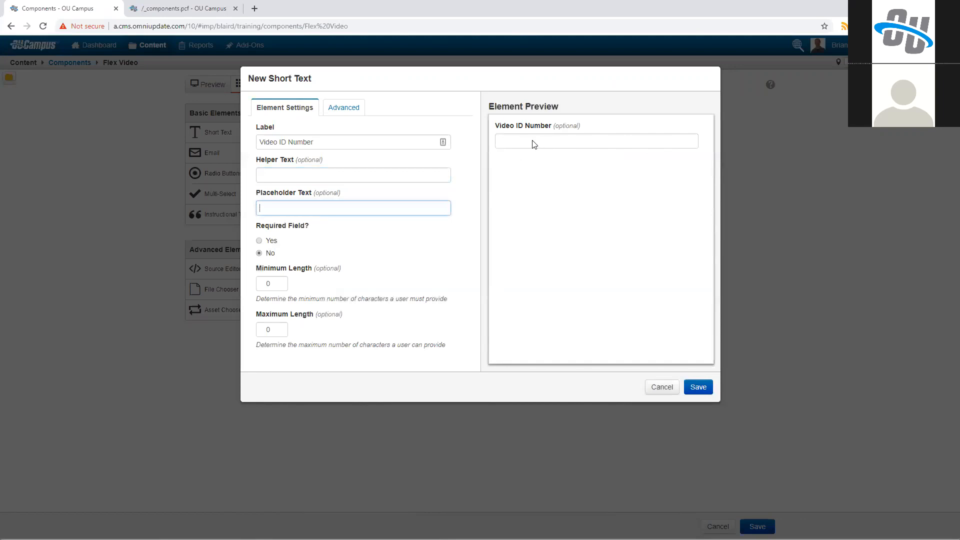
click(318, 177)
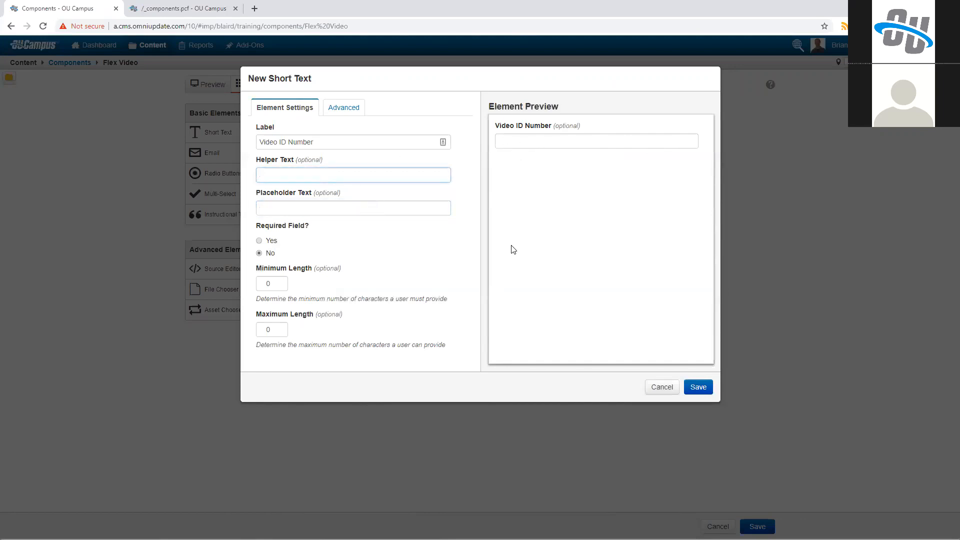
text(Enter a vimeo id number to display a video.)
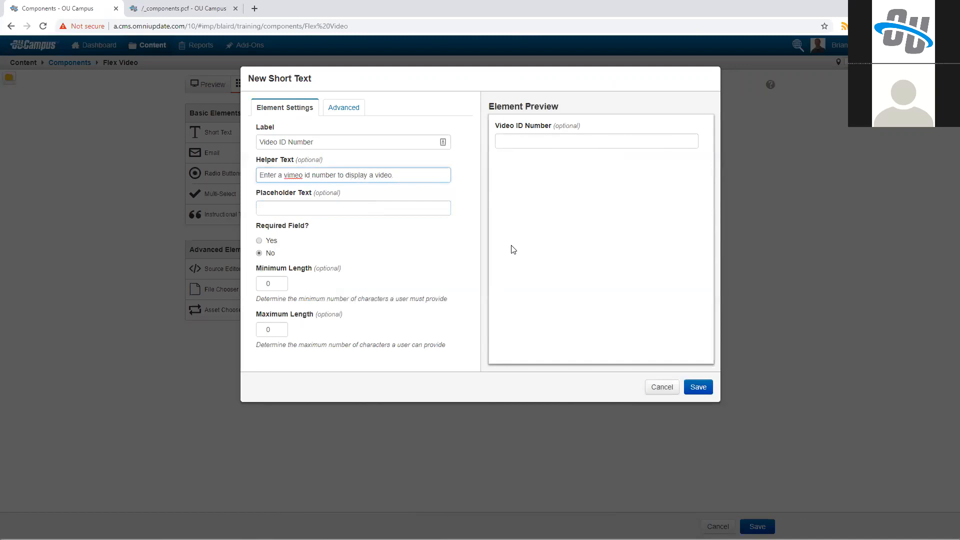
key(Tab)
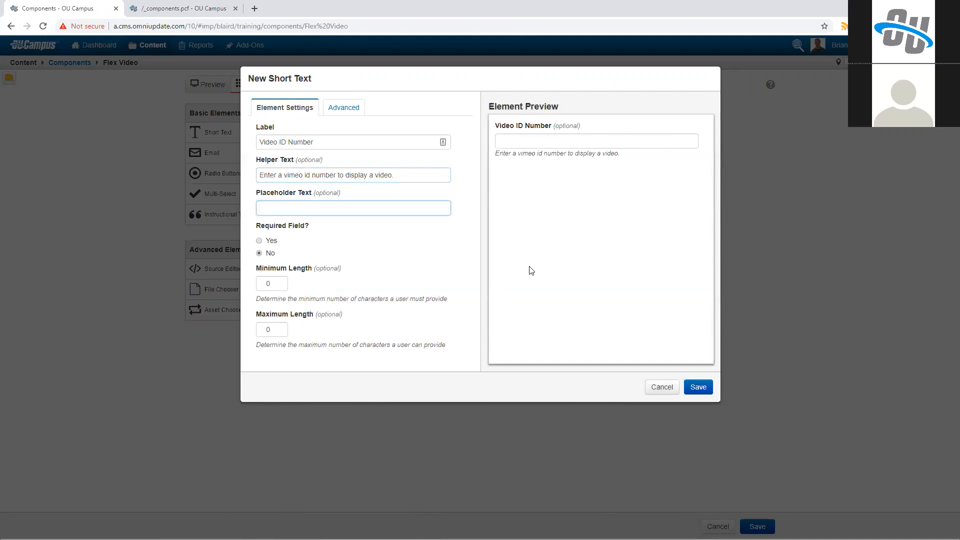
text(123456789)
key(Tab)
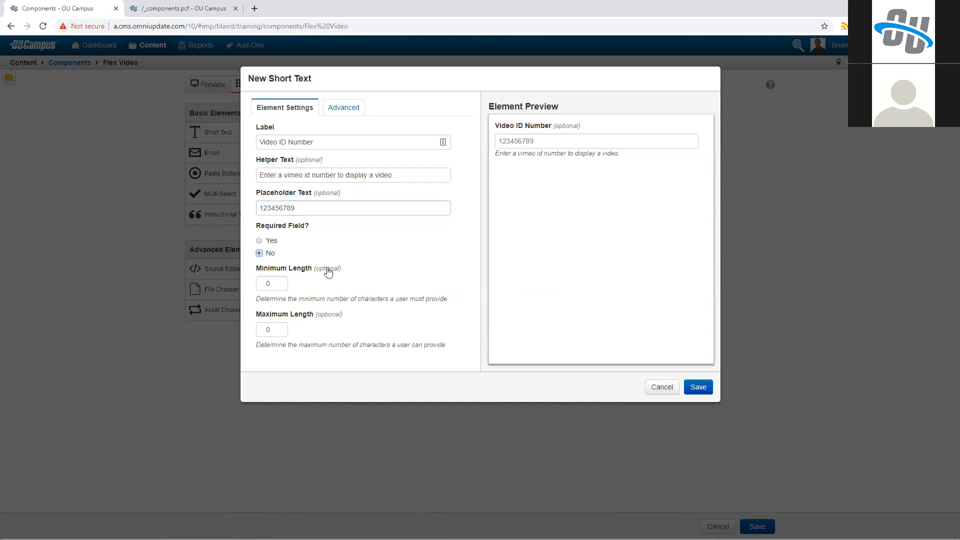
Step: Make the Video ID Number field required with a minimum length of 6 and save the element
click(270, 241)
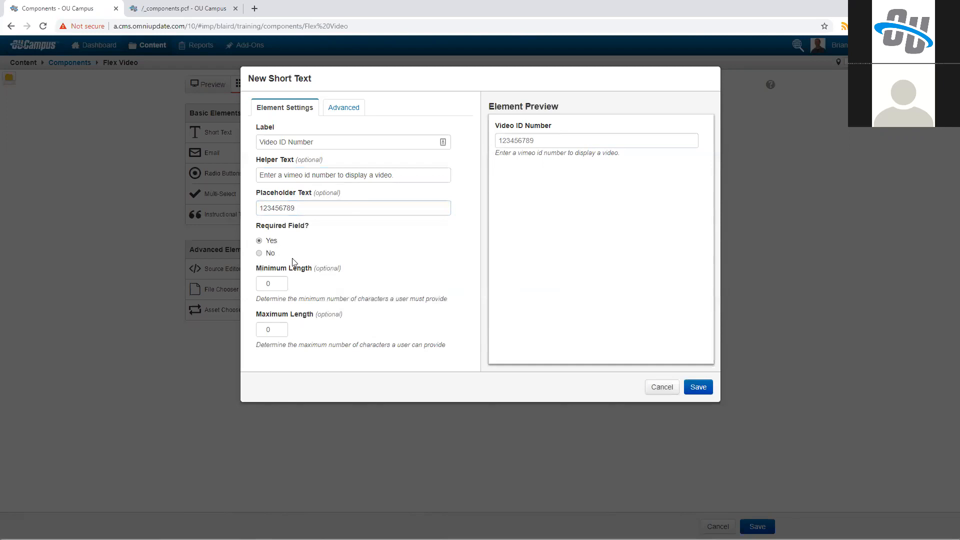
click(281, 281)
click(281, 281)
click(281, 281)
click(281, 282)
click(281, 282)
click(281, 282)
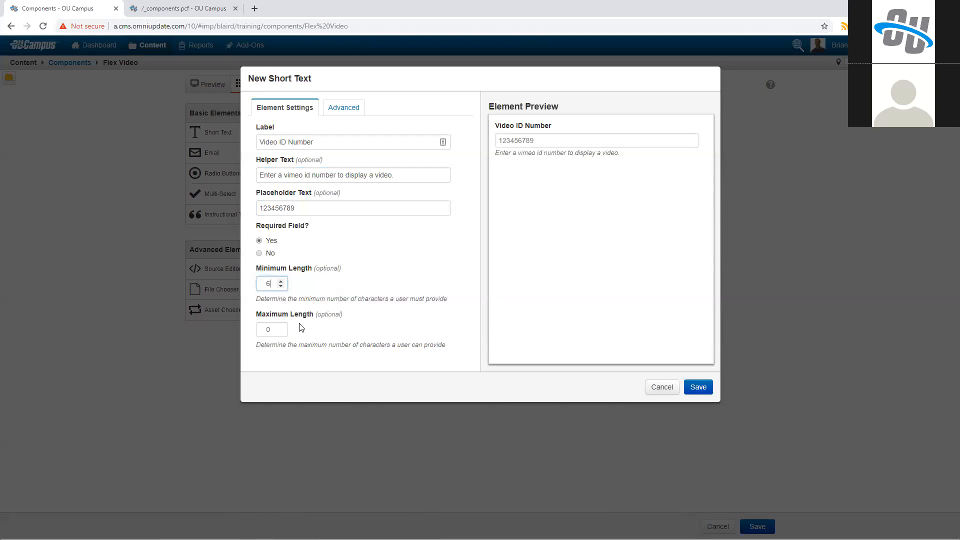
click(343, 108)
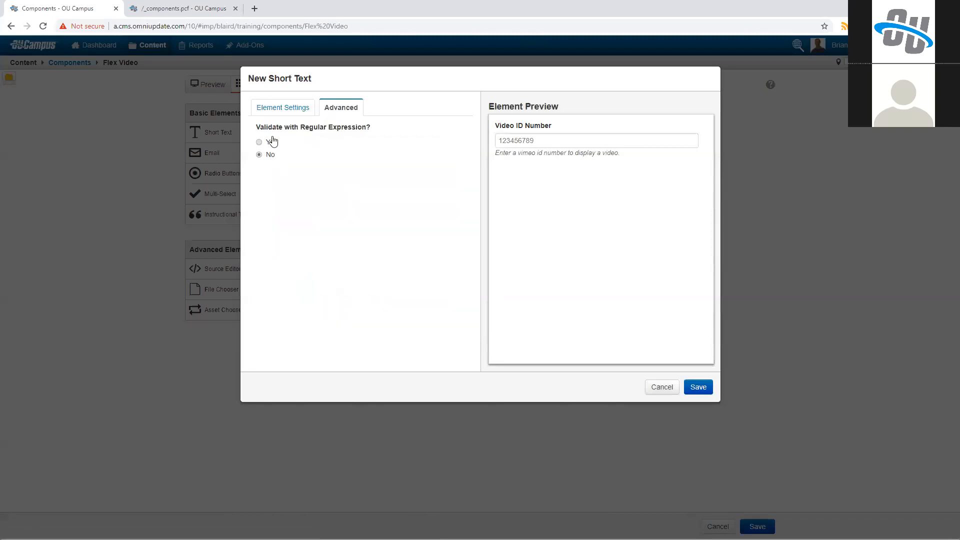
click(289, 114)
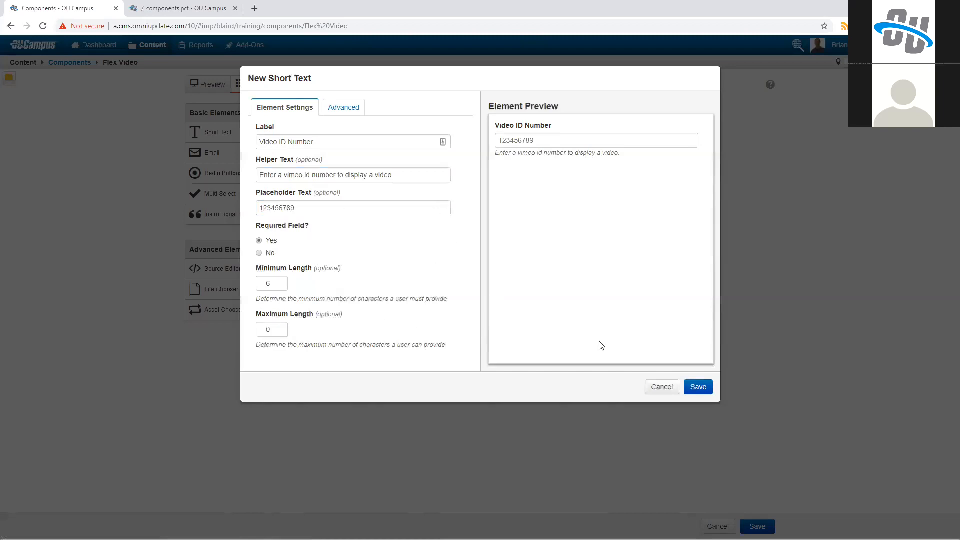
click(698, 387)
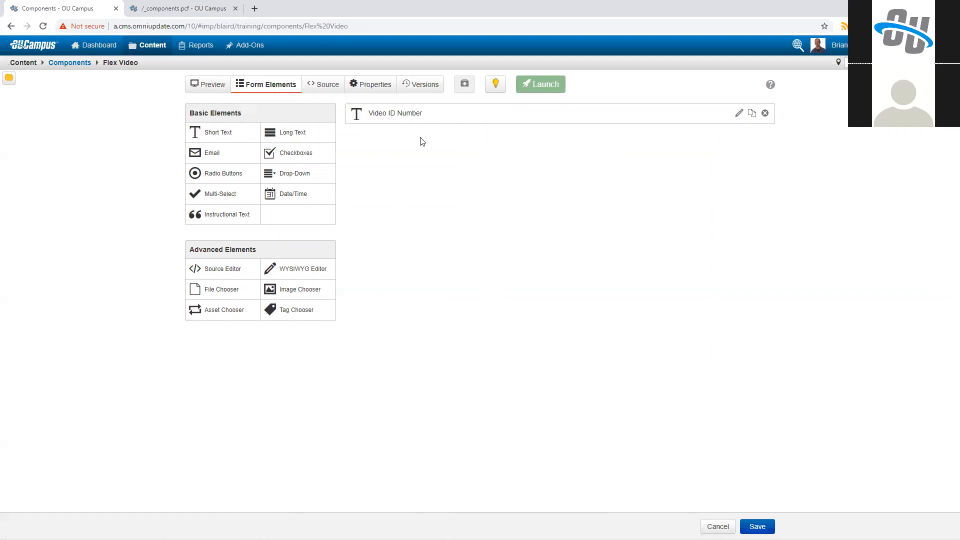
Step: Try inserting the Video ID Number element on a new line below the closing div in the component's source, and remove it
click(333, 93)
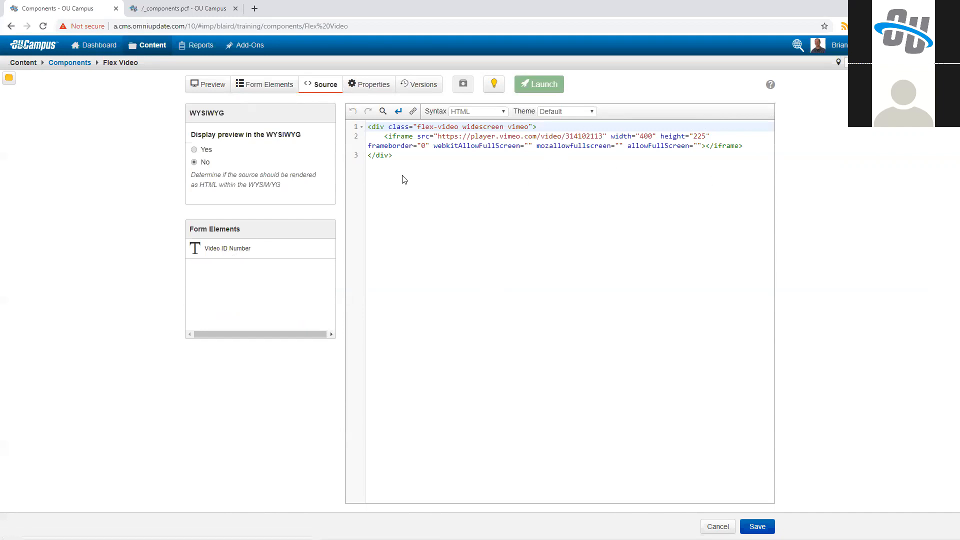
click(472, 173)
key(Return)
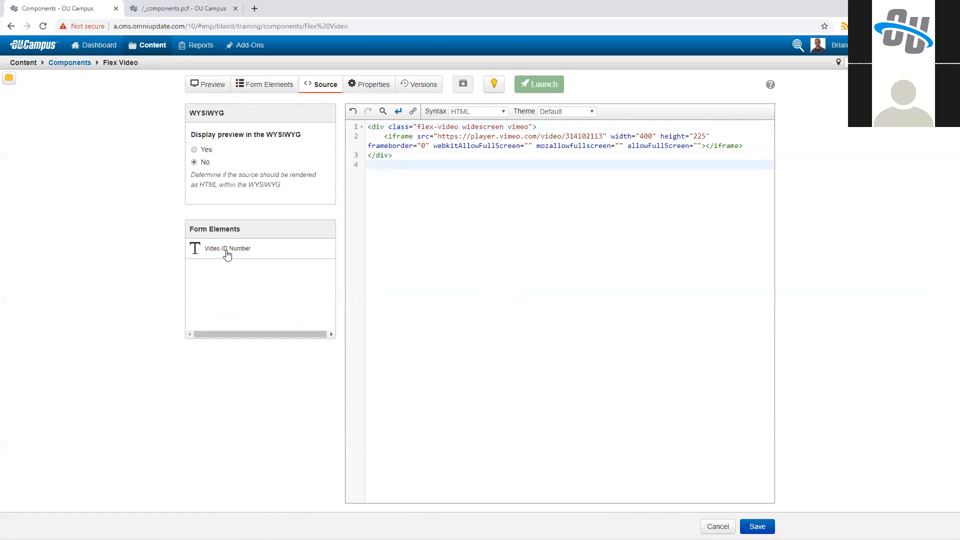
drag(383, 168, 380, 166)
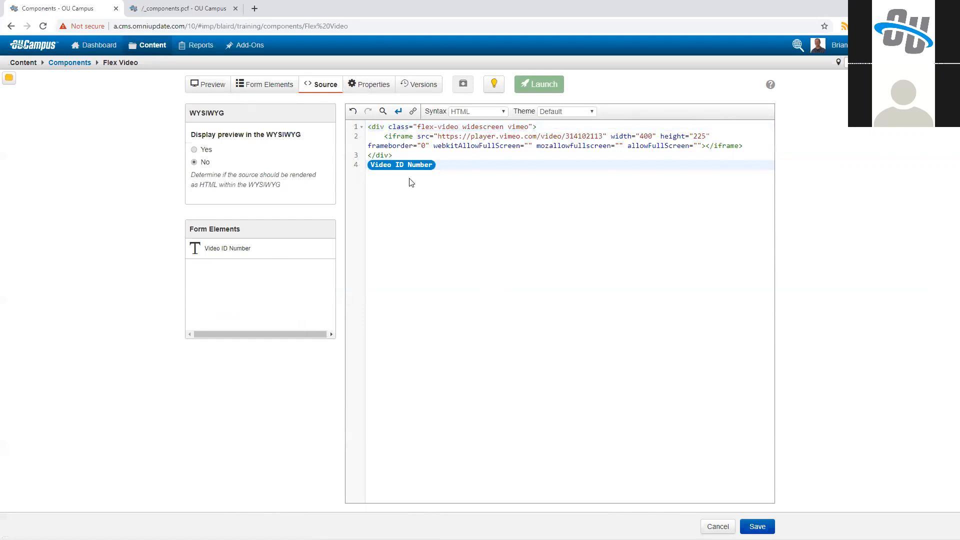
key(BackSpace)
key(BackSpace)
Step: Replace the hard-coded video number in the iframe's src URL with the Video ID Number element and save the component
drag(566, 137, 580, 136)
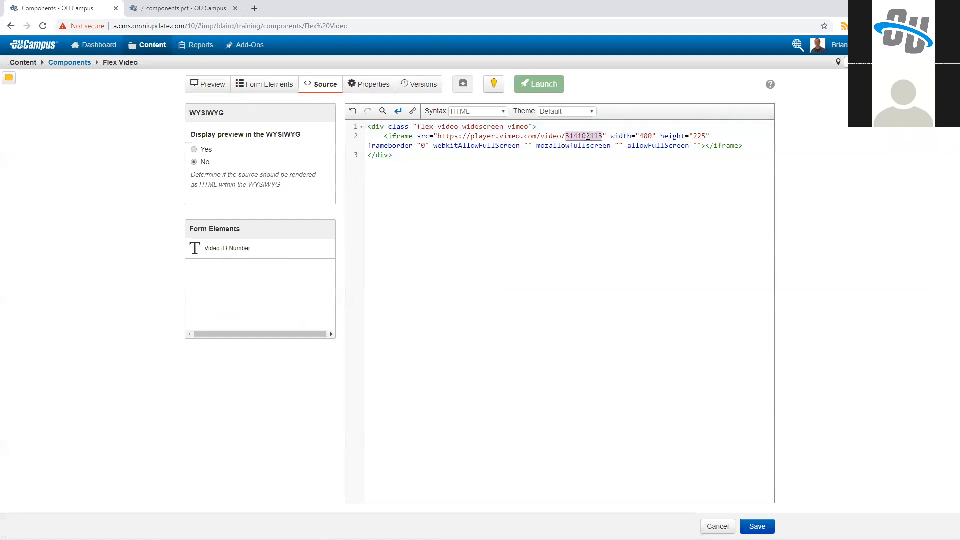
click(229, 253)
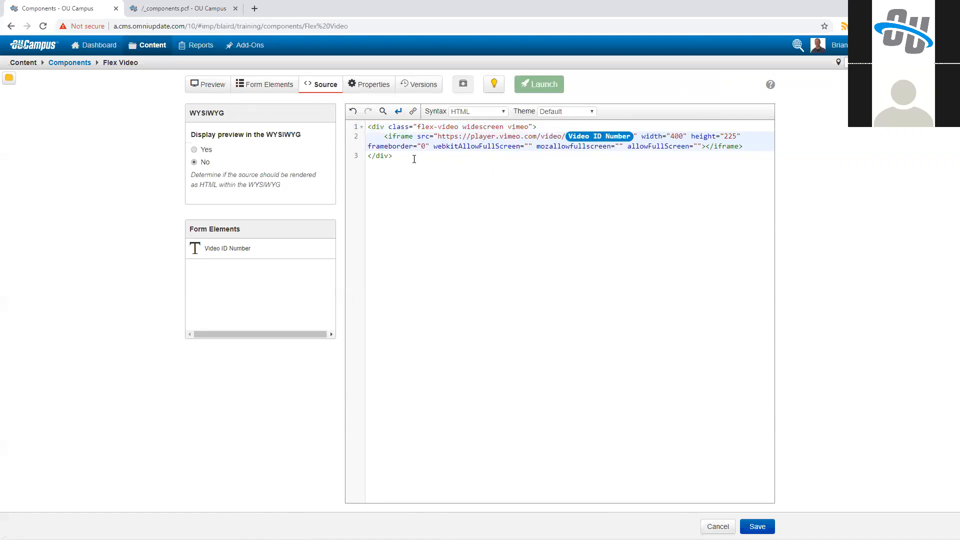
key(ctrl+a)
click(467, 246)
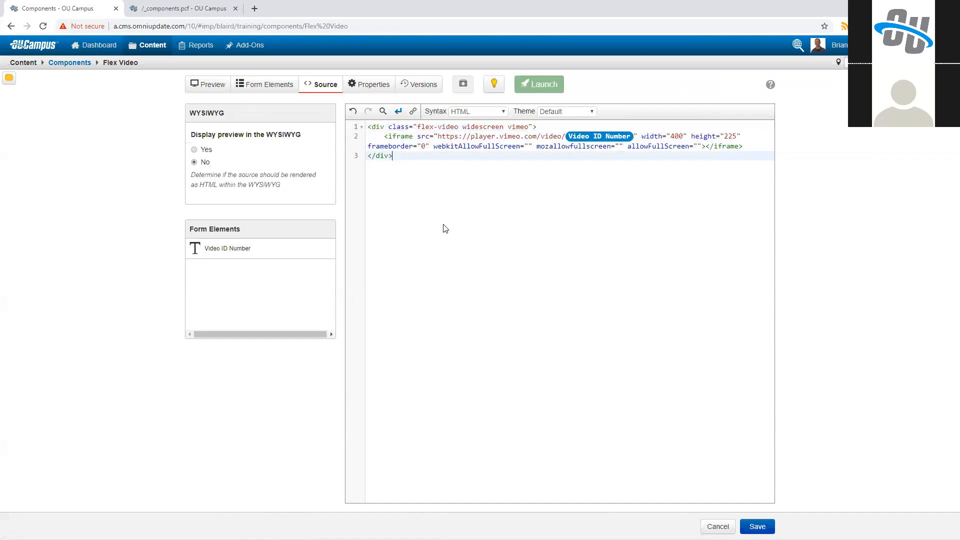
click(368, 85)
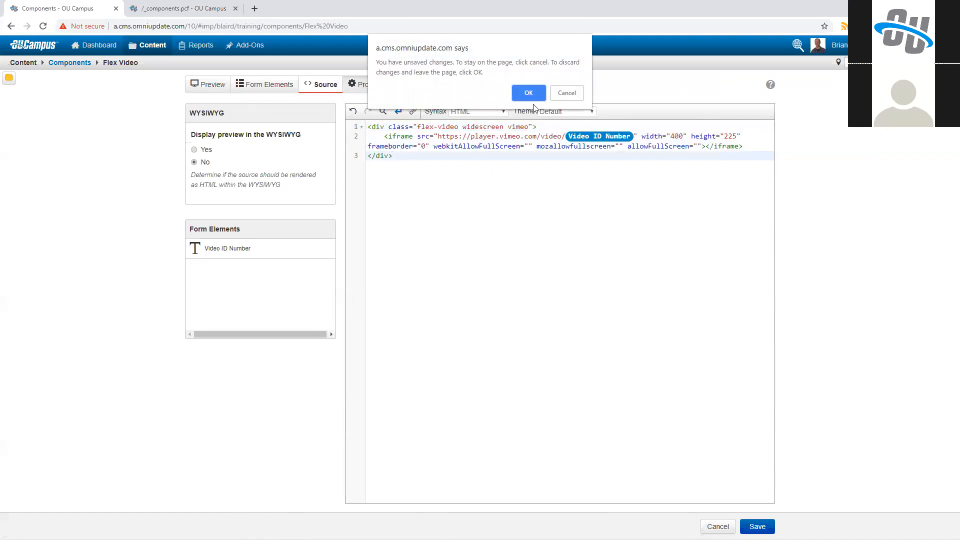
key(Escape)
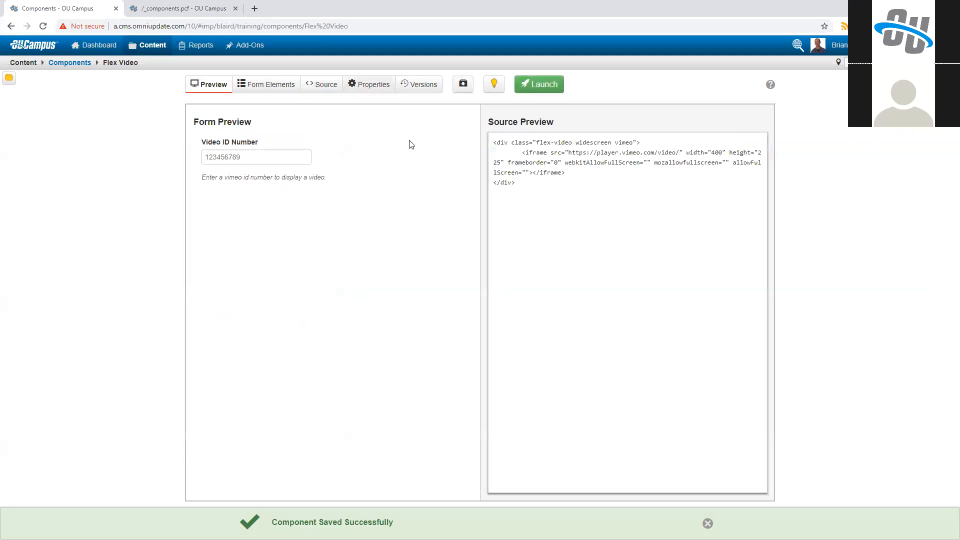
Step: Examine the component's name and the available tags in its settings
click(371, 88)
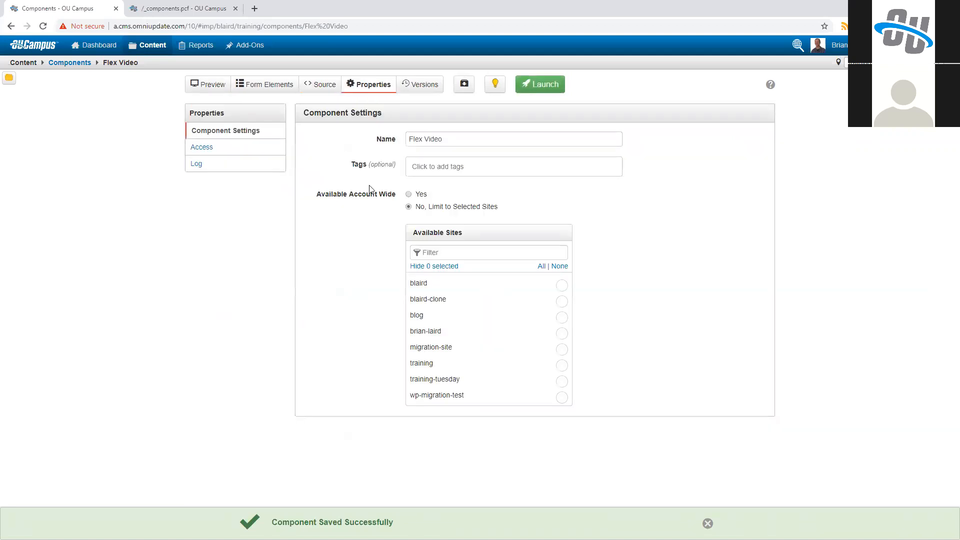
triple_click(419, 137)
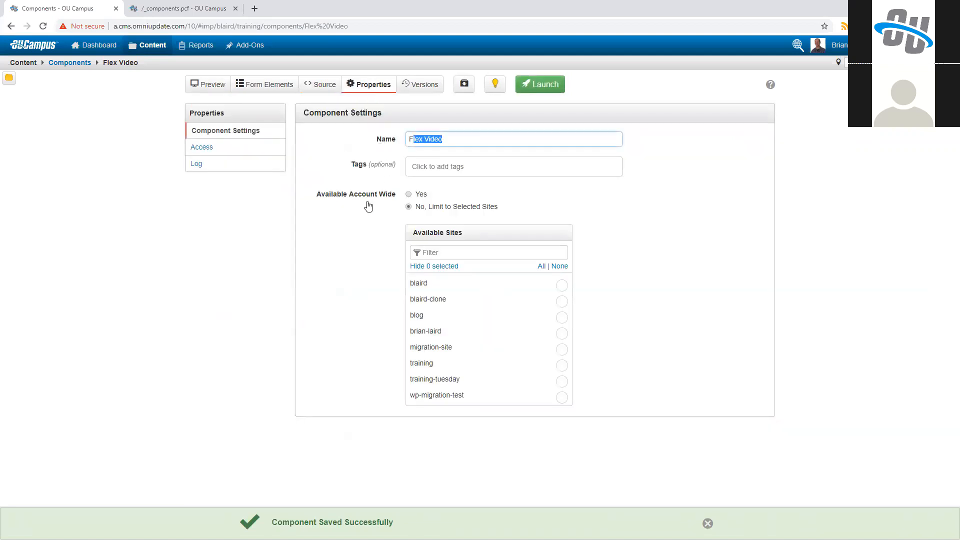
click(435, 171)
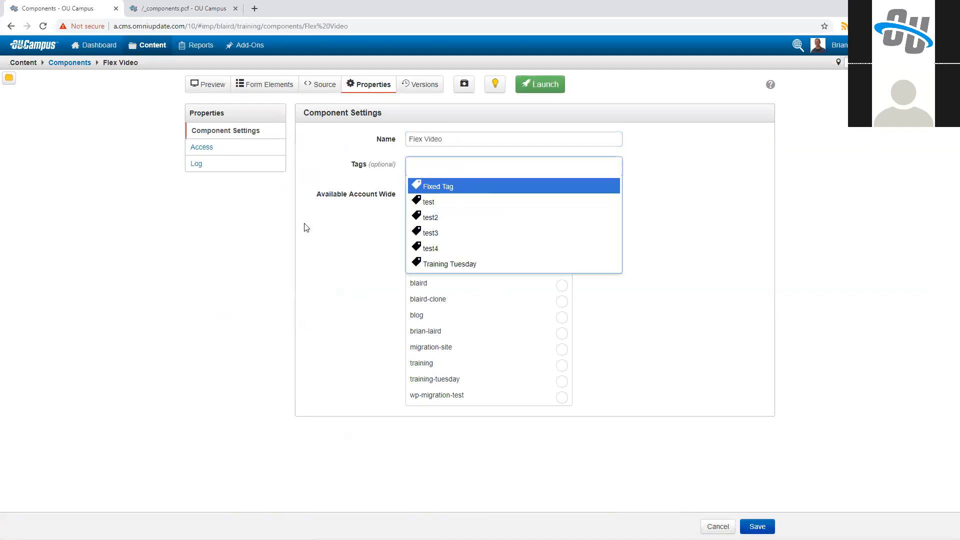
key(Down)
key(Down)
click(386, 173)
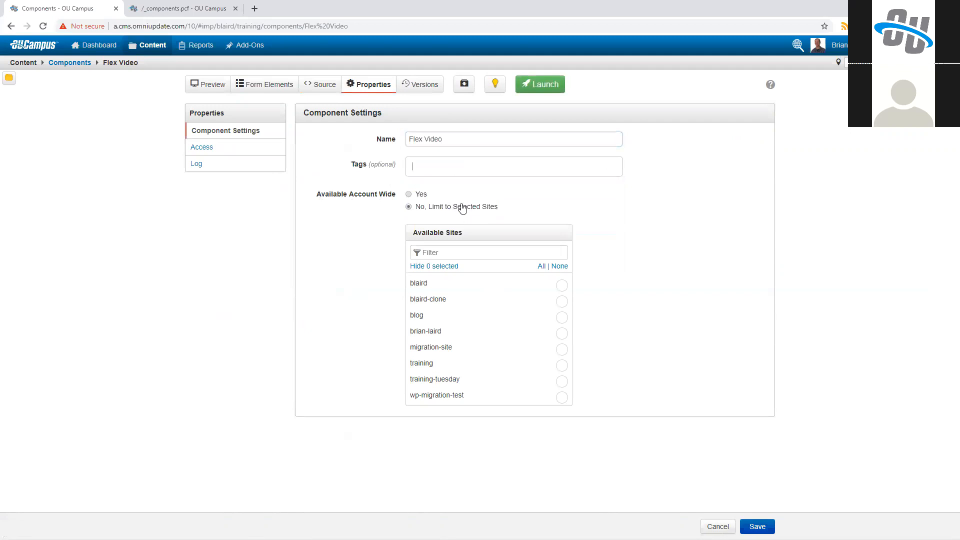
Step: Make the Flex Video component available account-wide instead of limiting it to selected sites
click(419, 196)
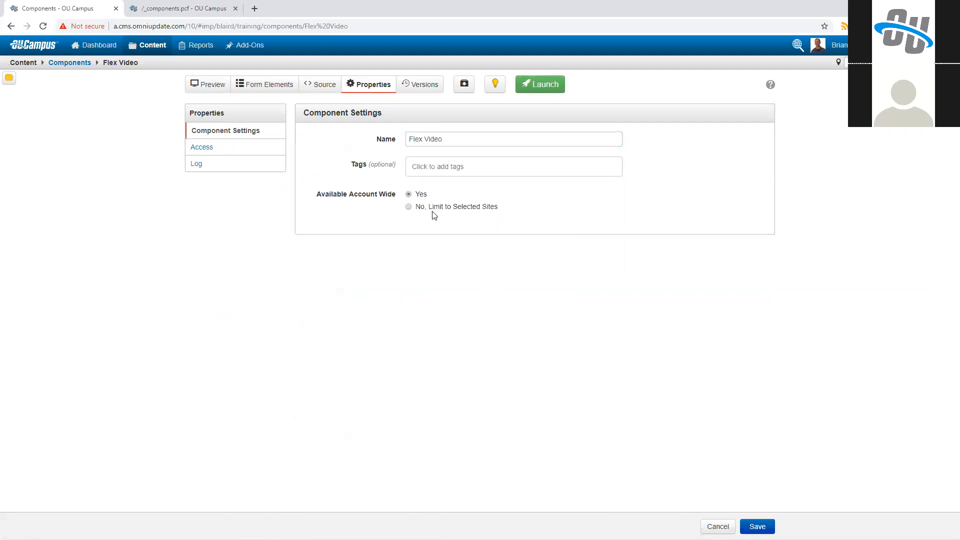
click(431, 208)
click(420, 196)
click(414, 209)
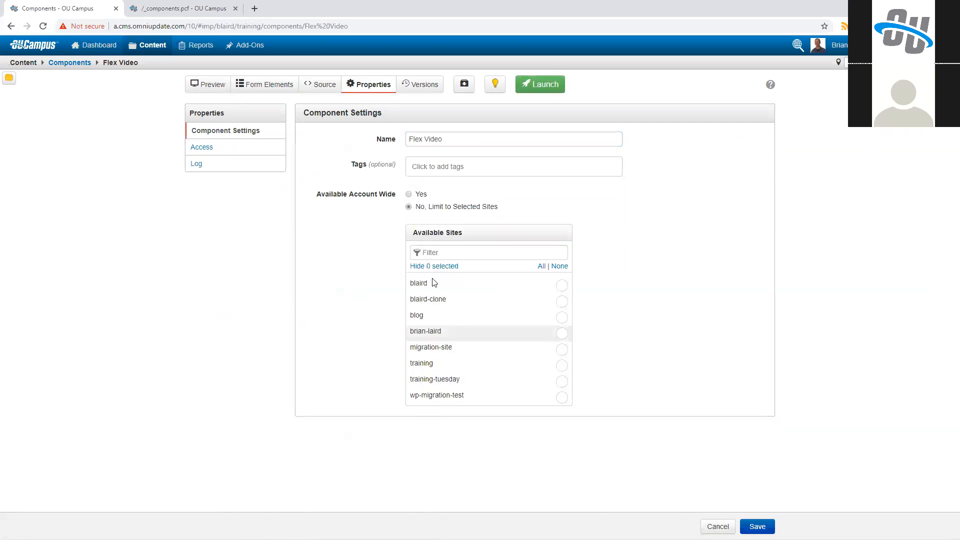
click(406, 194)
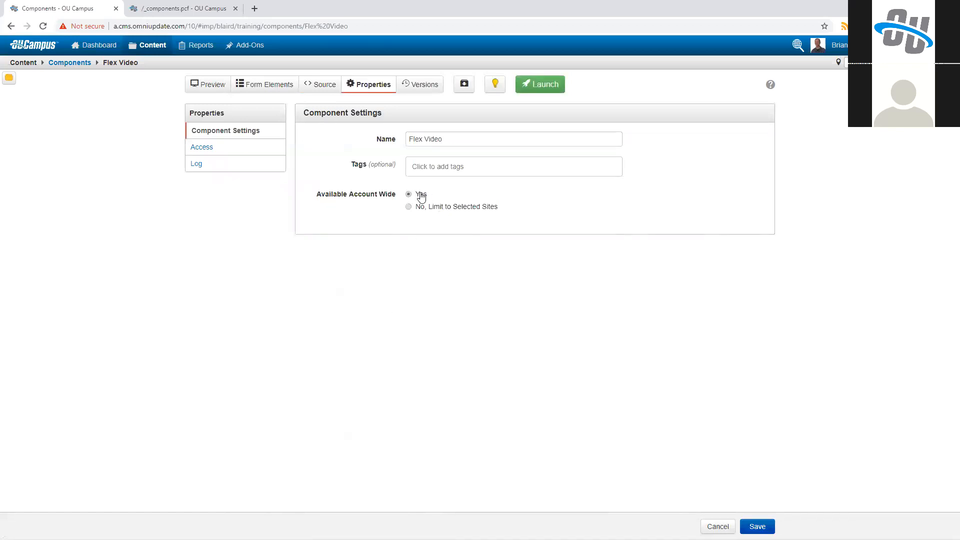
Step: Try limiting the component's access to the news group, and set its availability back to Everyone
click(250, 151)
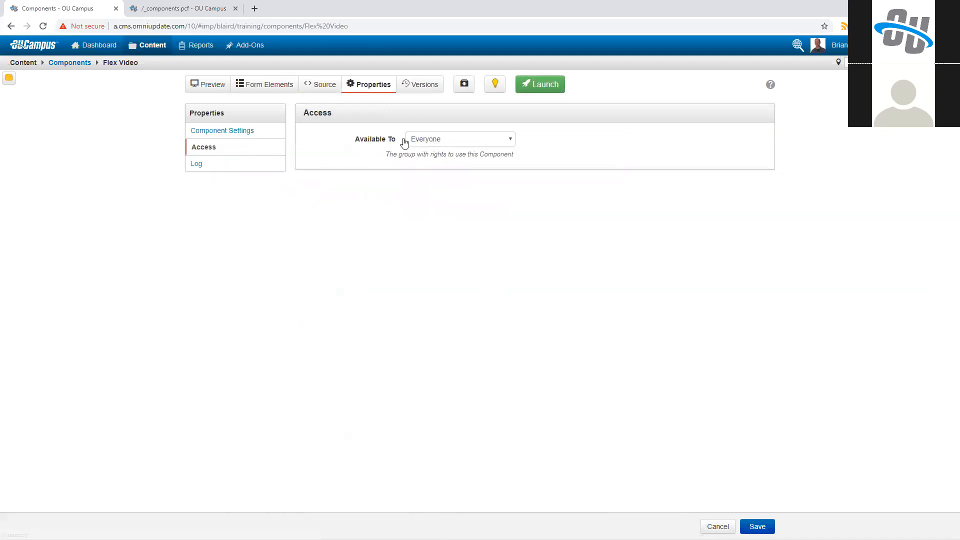
click(405, 142)
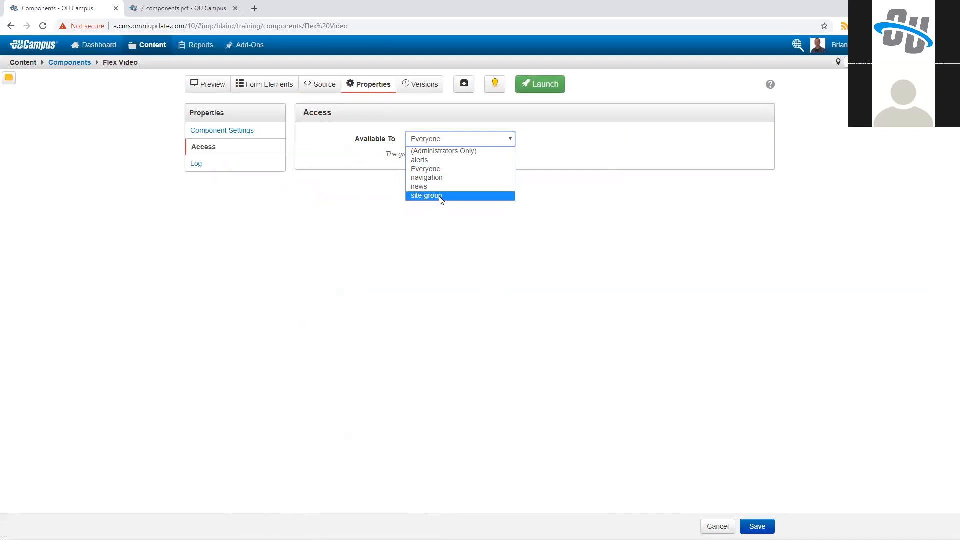
click(411, 188)
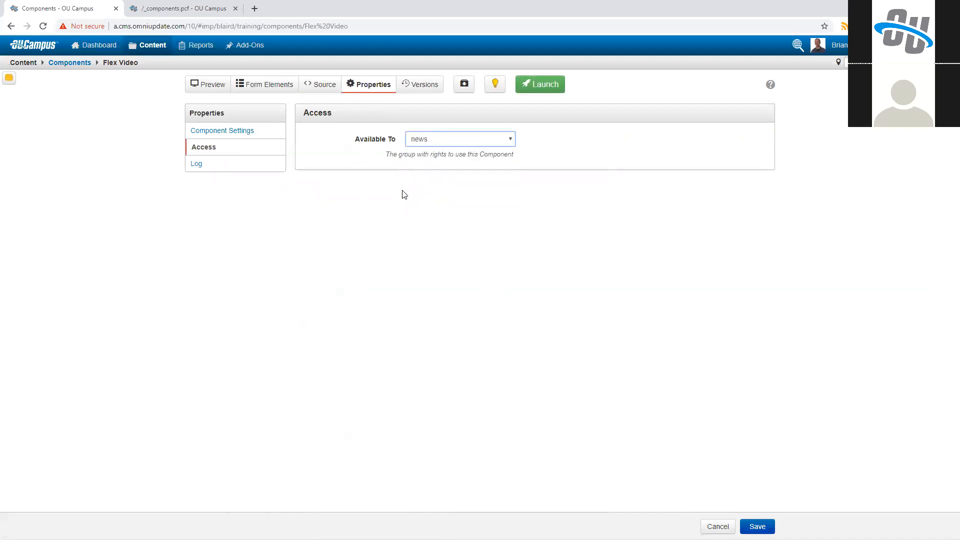
click(442, 143)
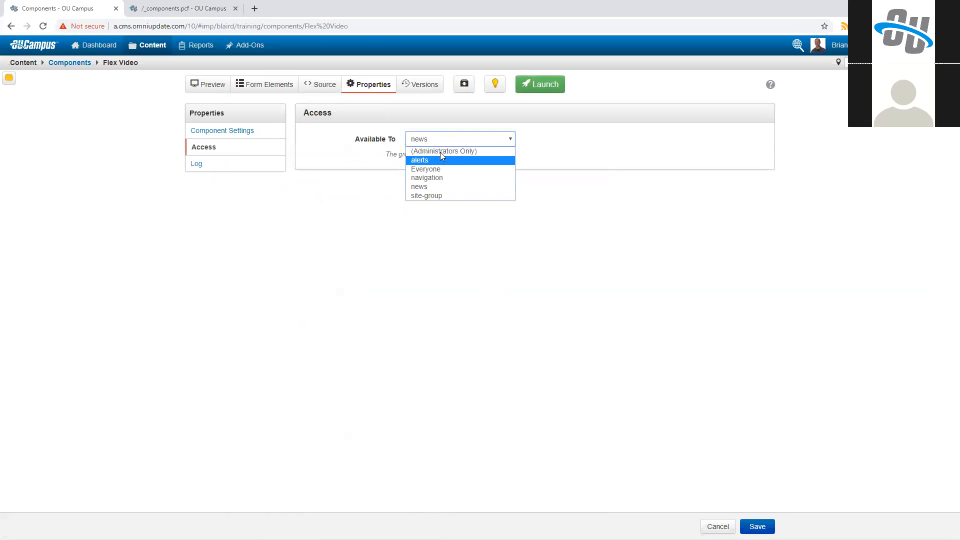
click(425, 149)
click(437, 144)
click(442, 169)
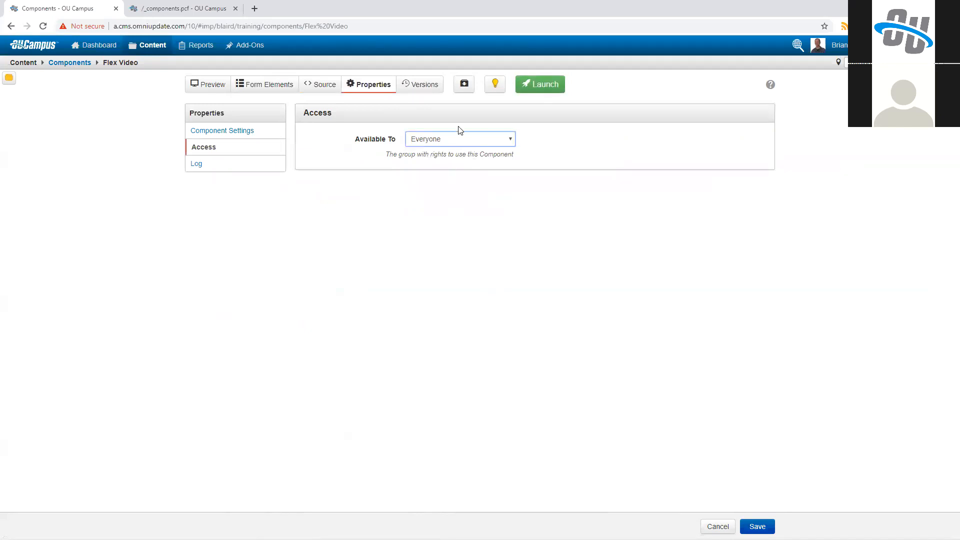
Step: Review the component's version history and its form and source preview without saving a version
click(464, 89)
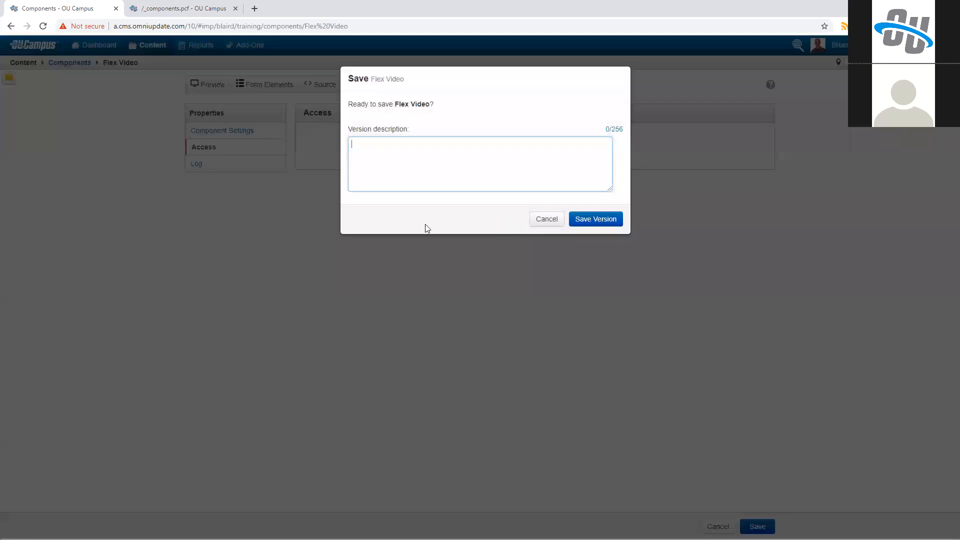
key(Escape)
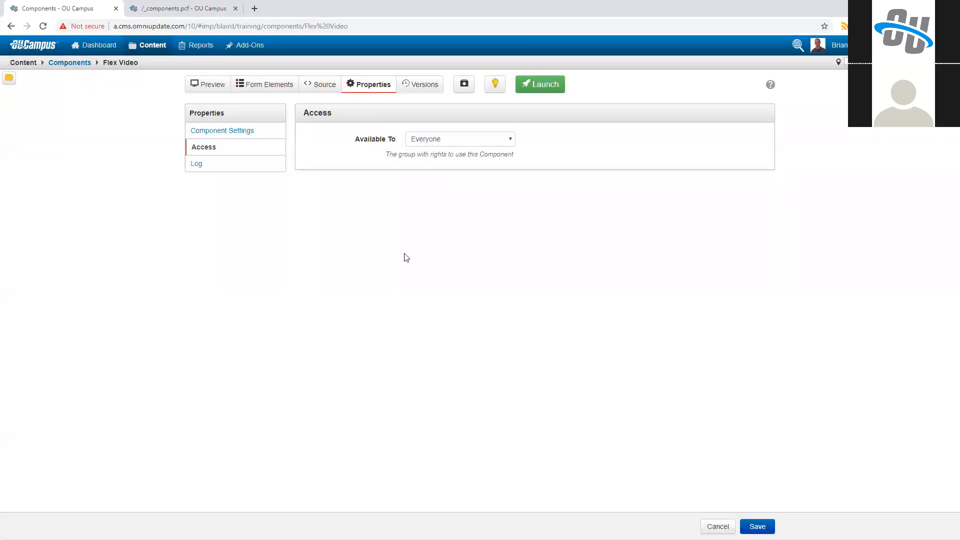
click(420, 85)
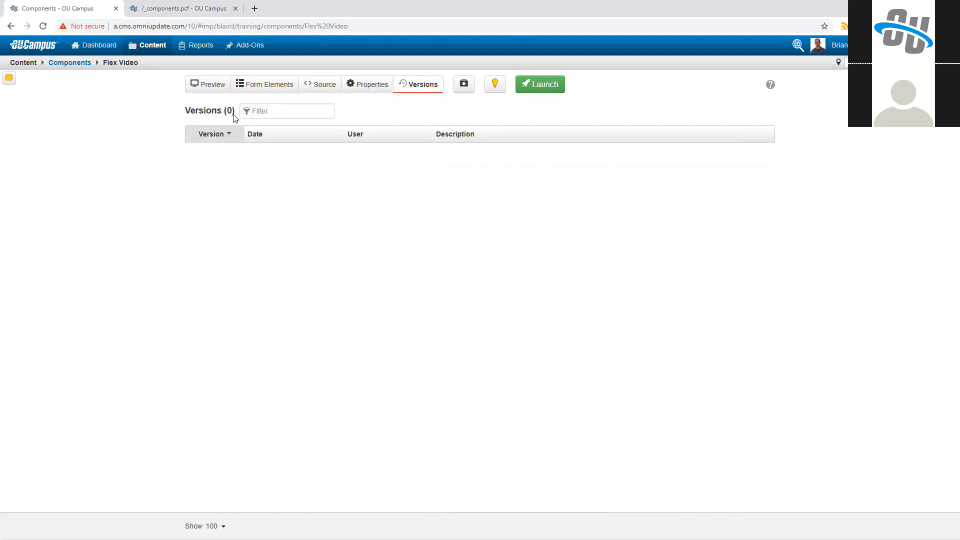
click(221, 86)
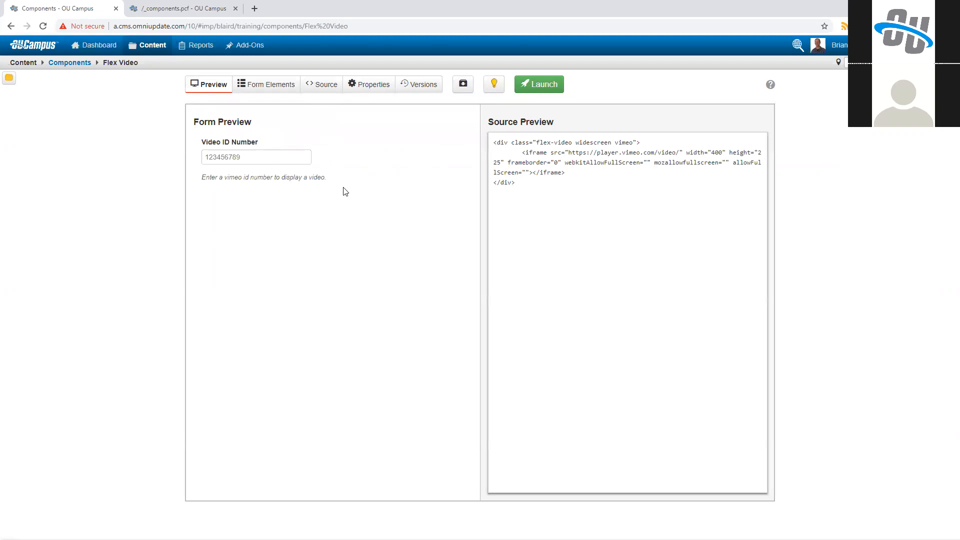
drag(495, 143, 541, 185)
click(541, 185)
Step: On the _components.pcf page, check which components are available to insert, without inserting one
click(188, 9)
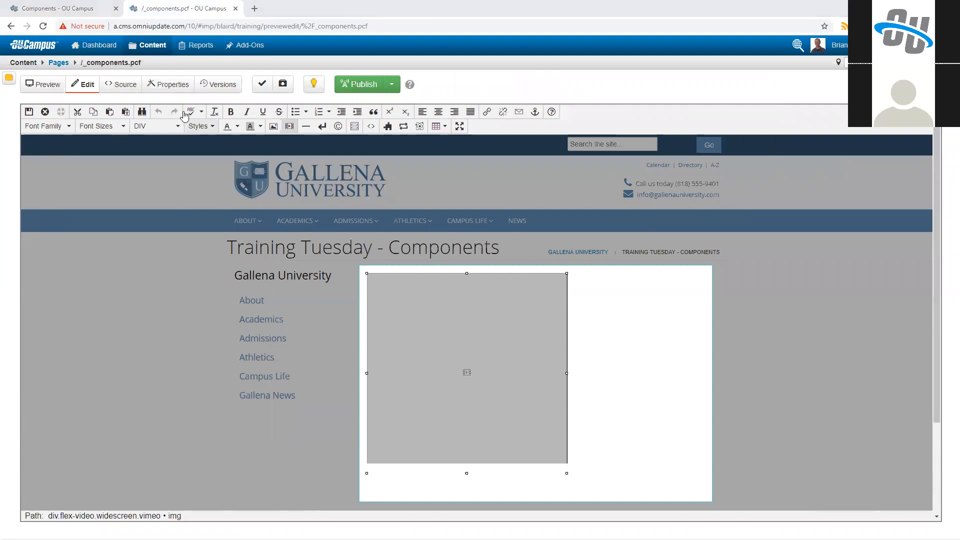
click(387, 126)
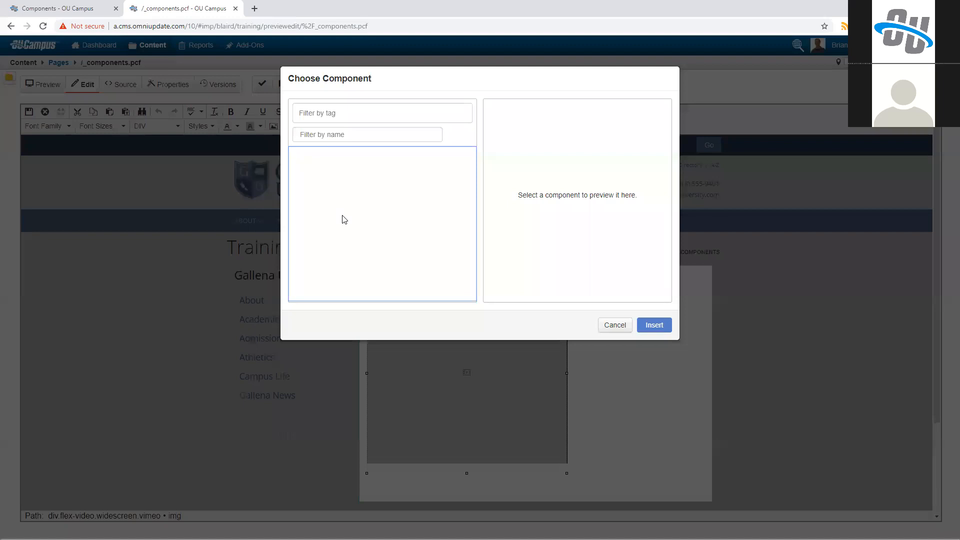
click(615, 325)
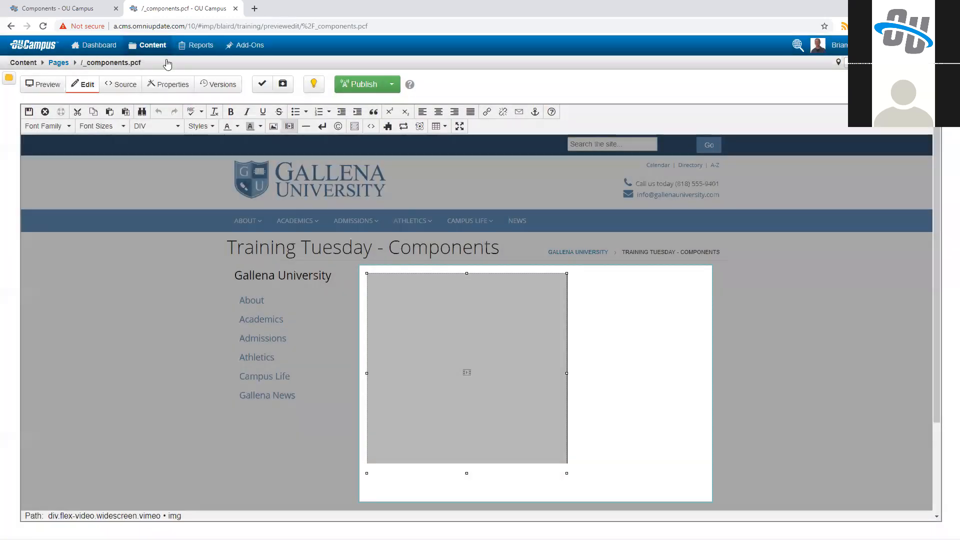
Step: Launch the Flex Video component with the version description "First launch of the video component."
click(68, 7)
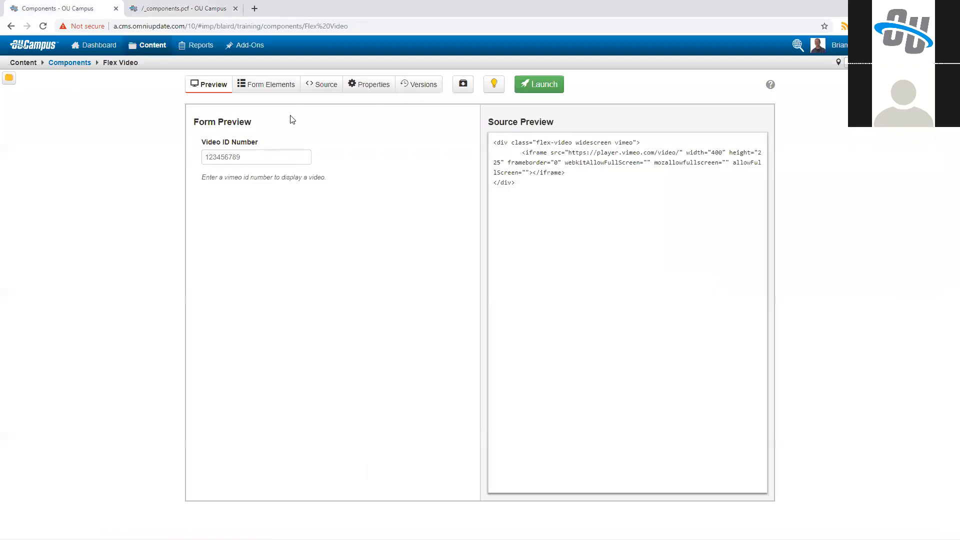
click(537, 92)
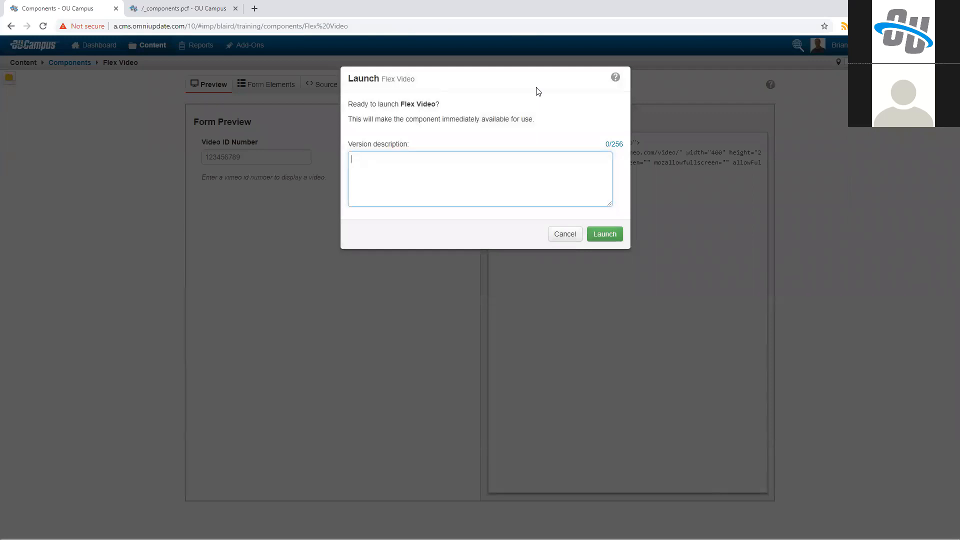
text(First luanch o)
key(BackSpace)
key(BackSpace)
key(BackSpace)
key(BackSpace)
text(unch of the video component.)
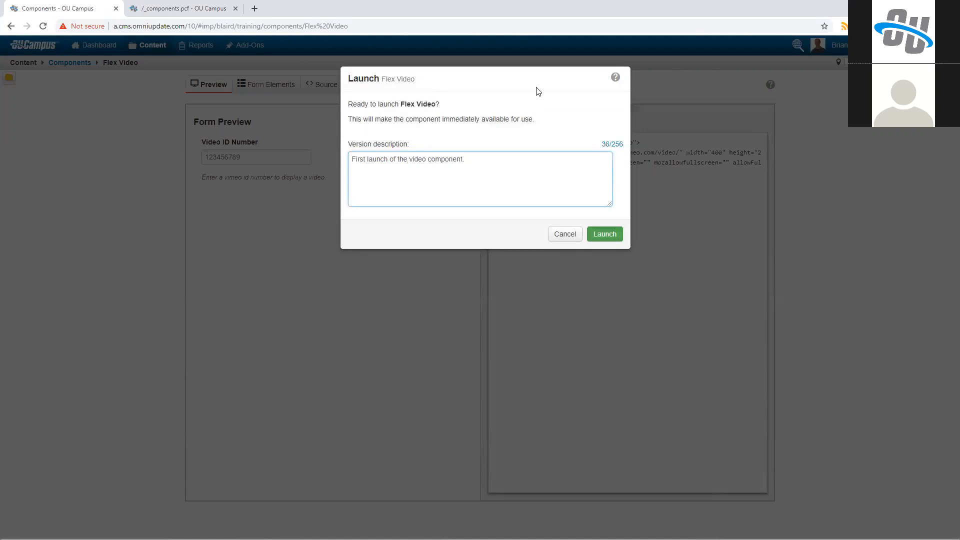
click(604, 234)
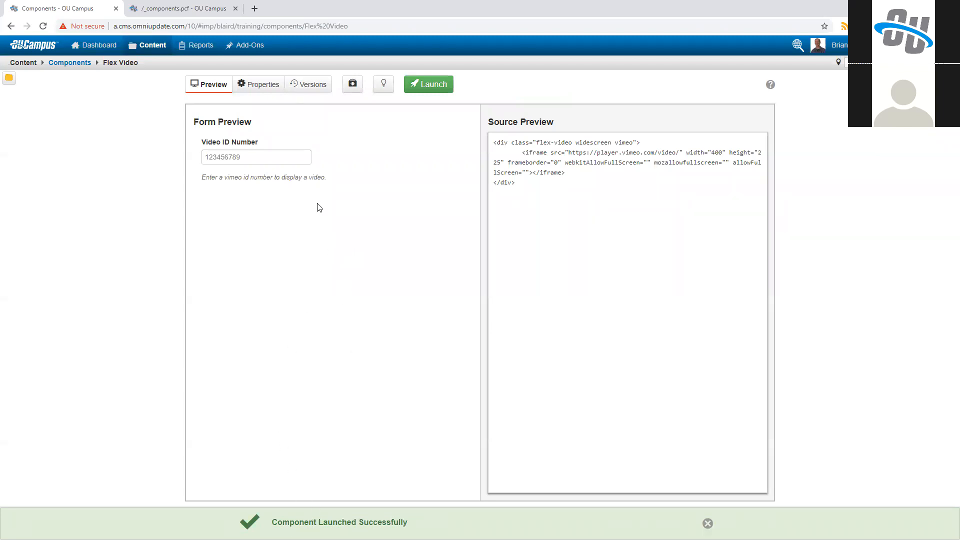
Step: Delete the existing video embed and its container from the content region of the _components.pcf page
click(196, 6)
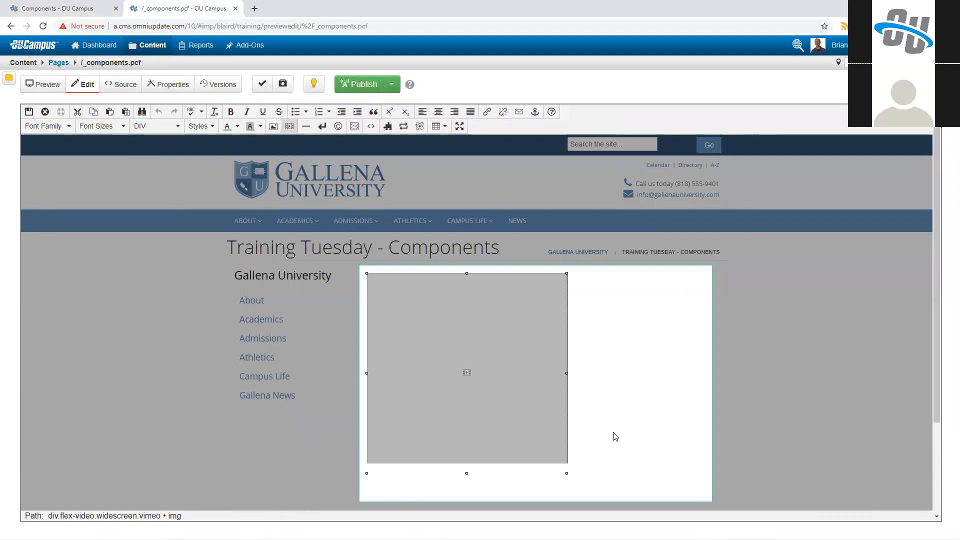
key(Delete)
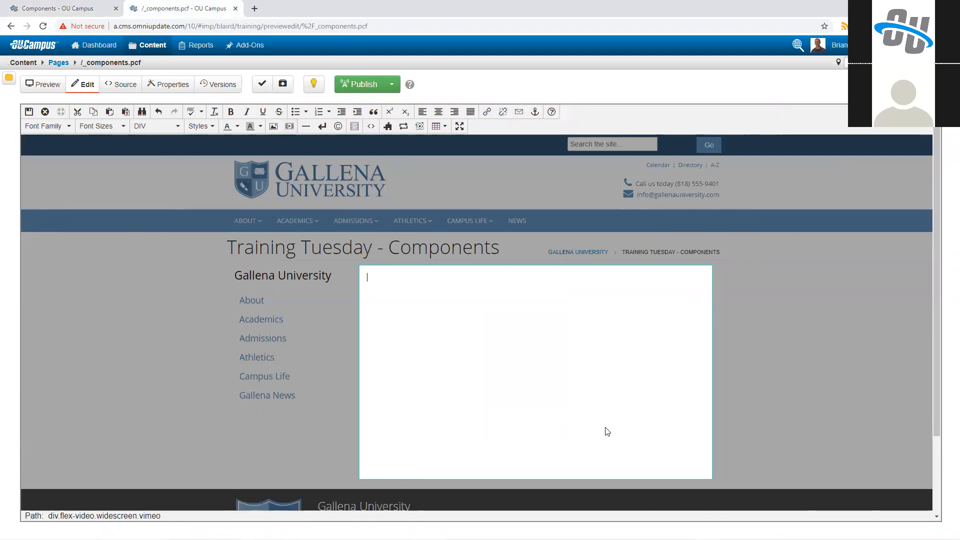
key(Delete)
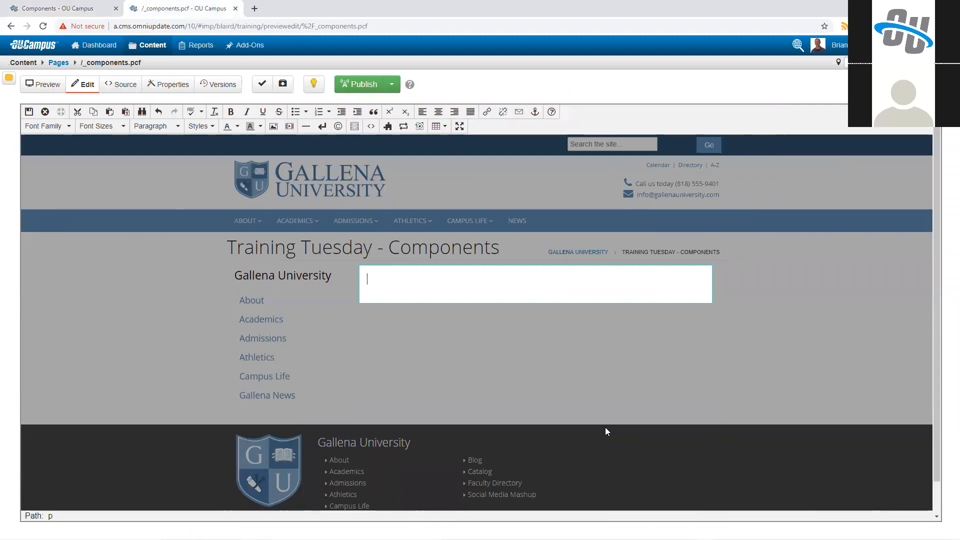
Step: Insert the Flex Video component into the main content with Video ID Number 314102113, and save the page content
click(387, 126)
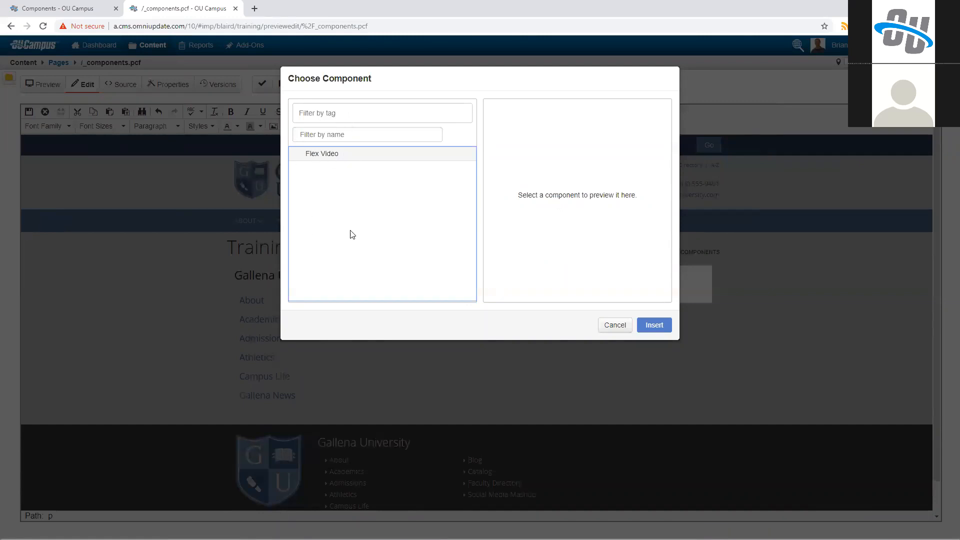
click(347, 154)
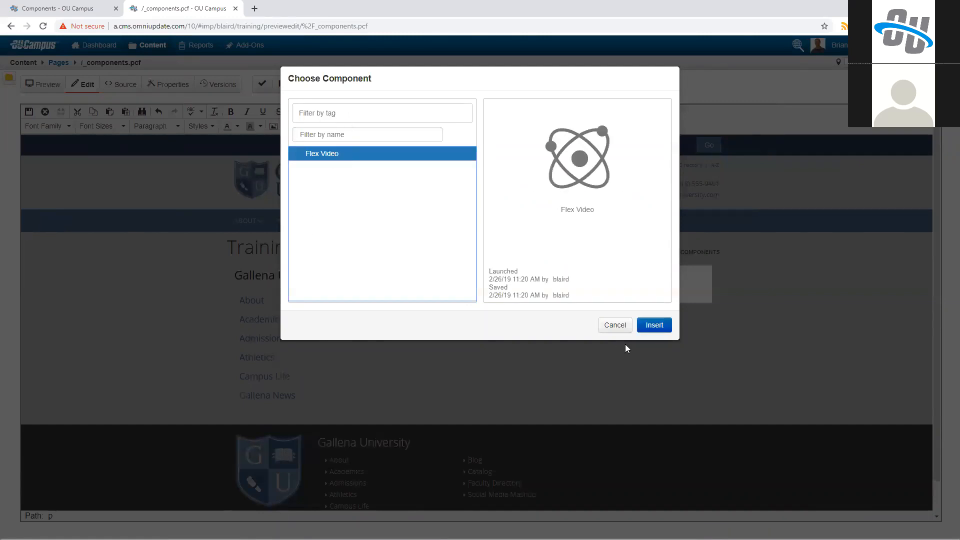
click(650, 326)
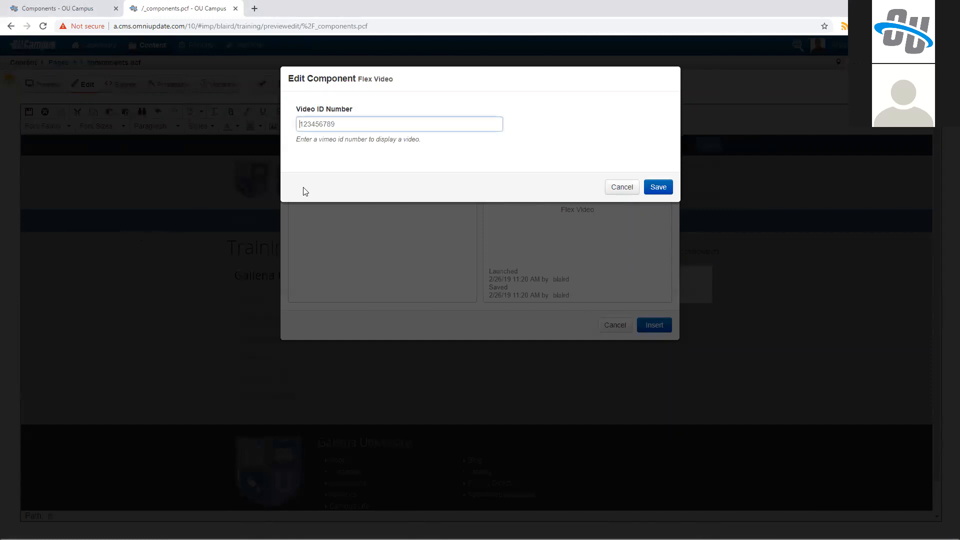
text(314102113)
click(664, 188)
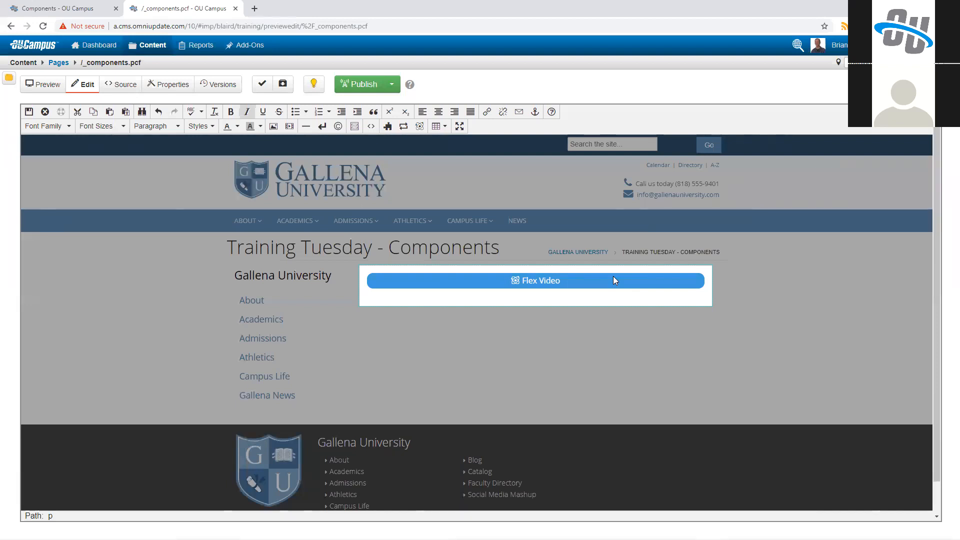
click(28, 112)
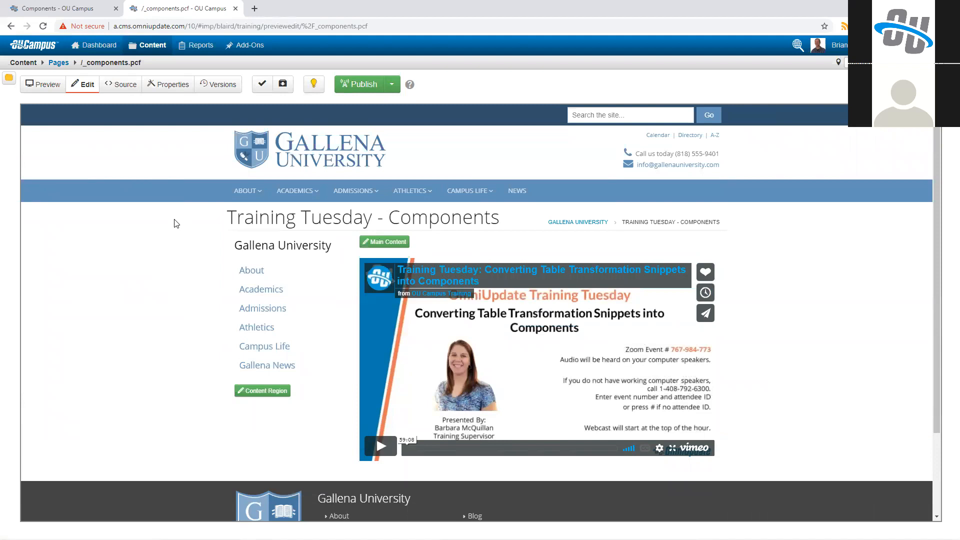
Step: Check out the Flex Video component and open its source code for editing
click(112, 6)
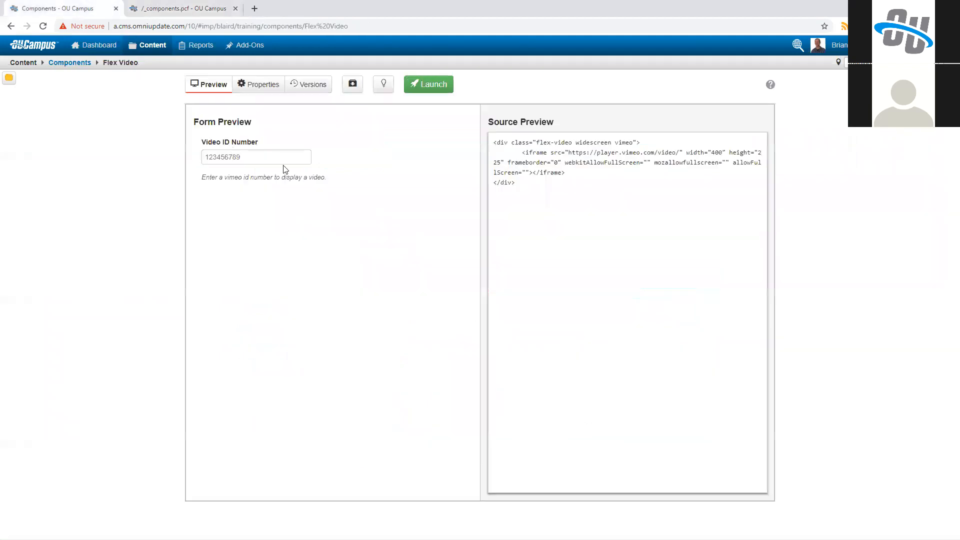
click(385, 86)
click(358, 90)
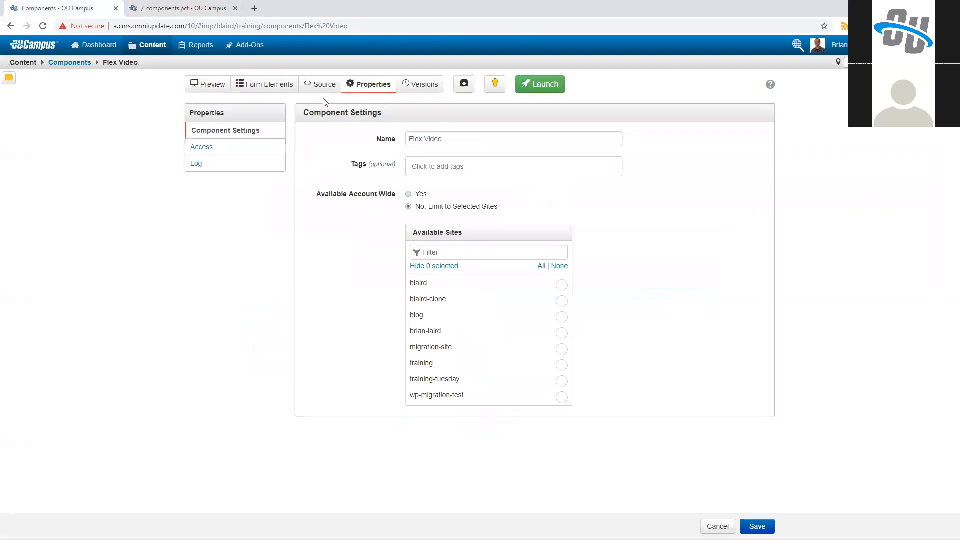
click(320, 84)
drag(612, 145, 623, 145)
key(BackSpace)
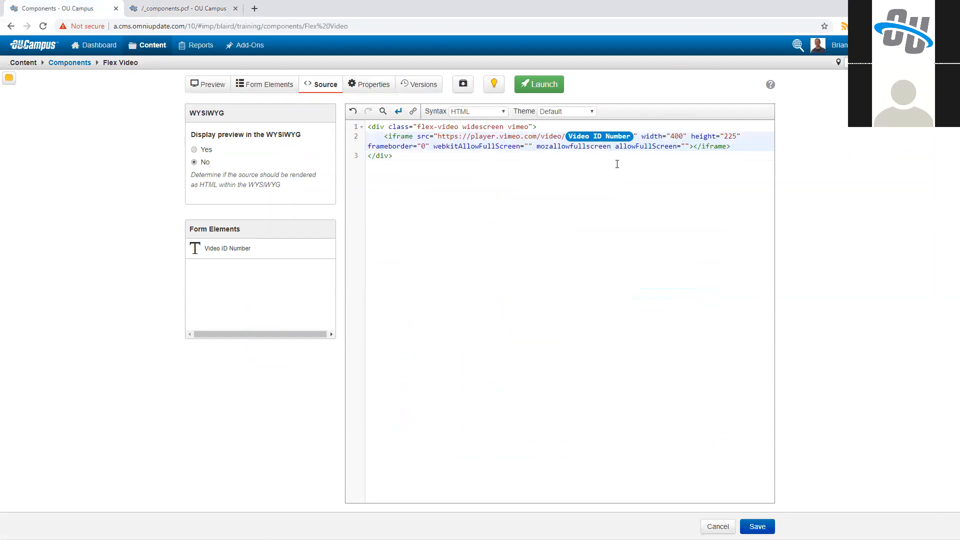
key(ctrl+z)
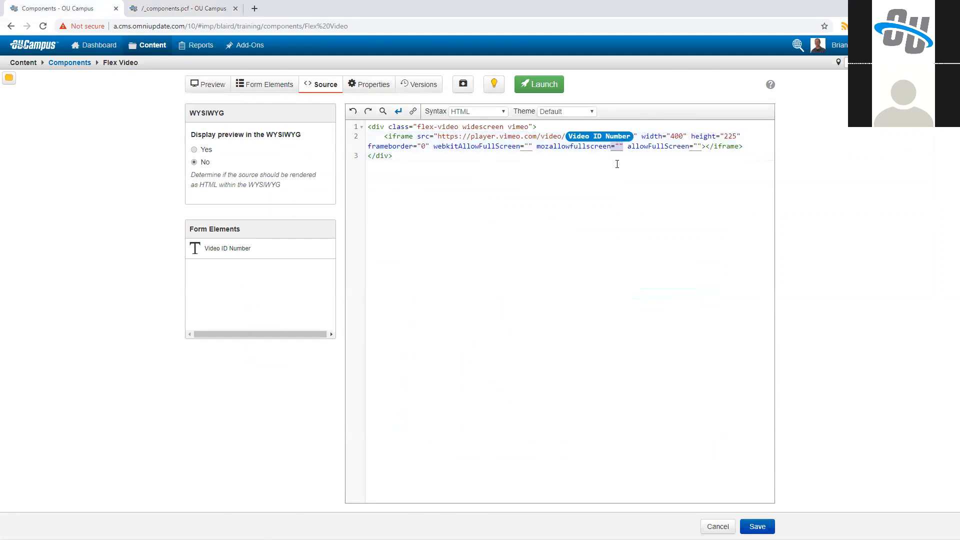
click(624, 146)
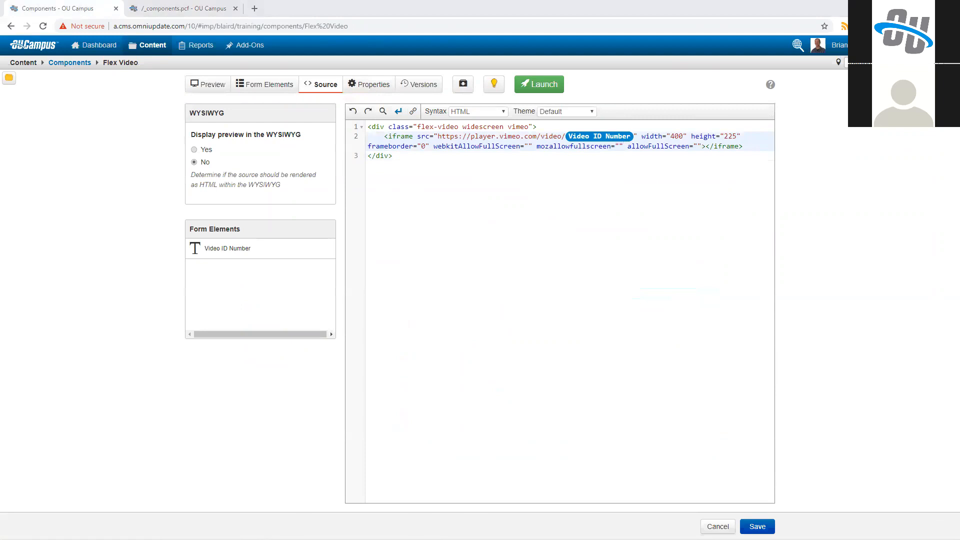
click(346, 250)
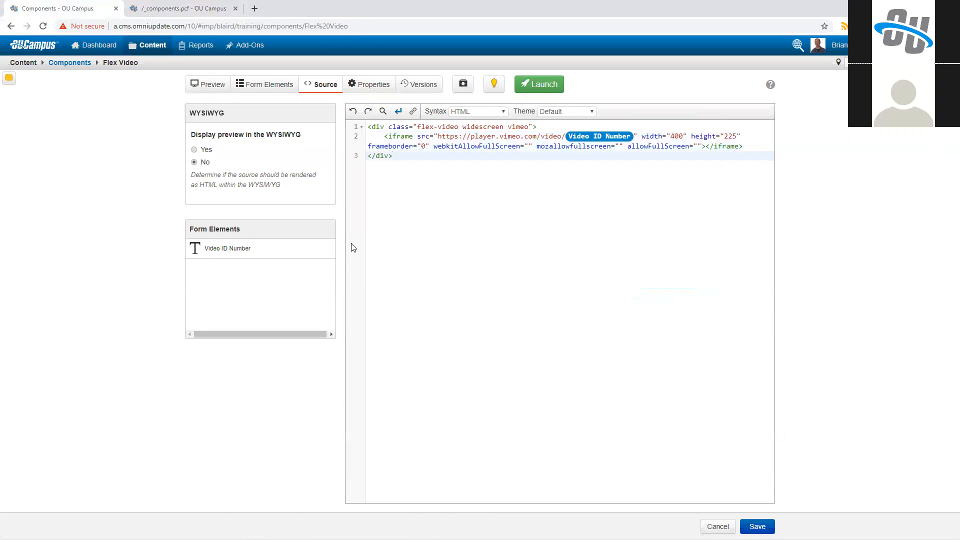
Step: Examine how the inserted component is stored in the source of the _components.pcf page
click(174, 15)
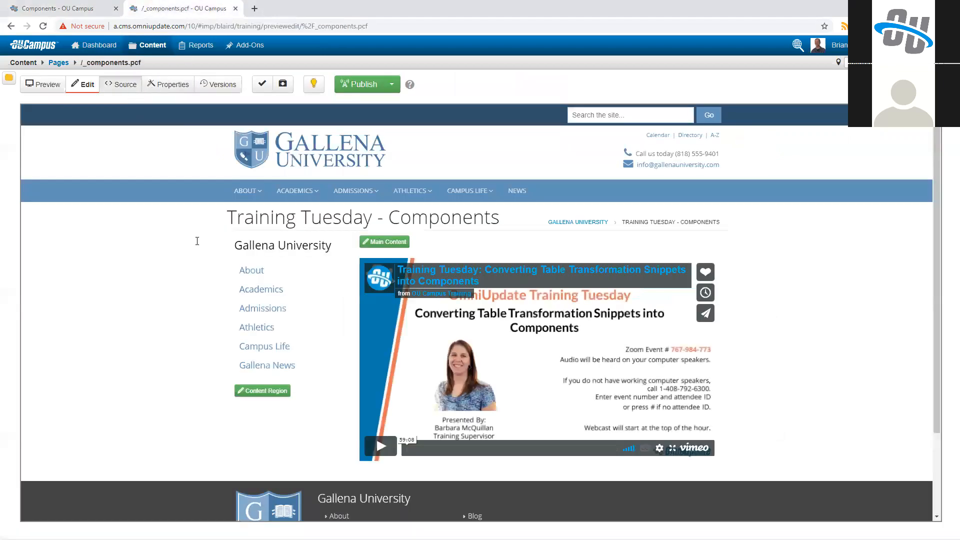
click(120, 84)
scroll(151, 425, down, 10)
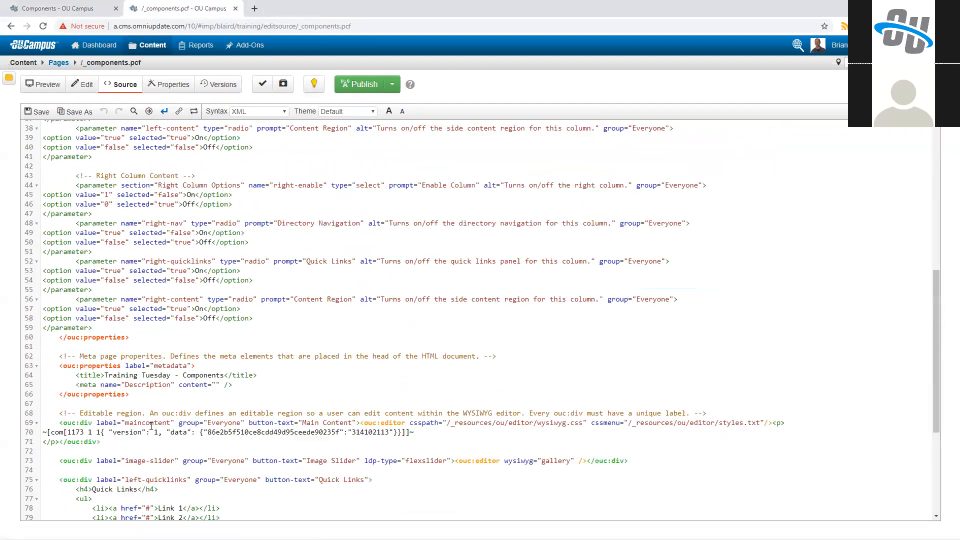
scroll(171, 396, down, 6)
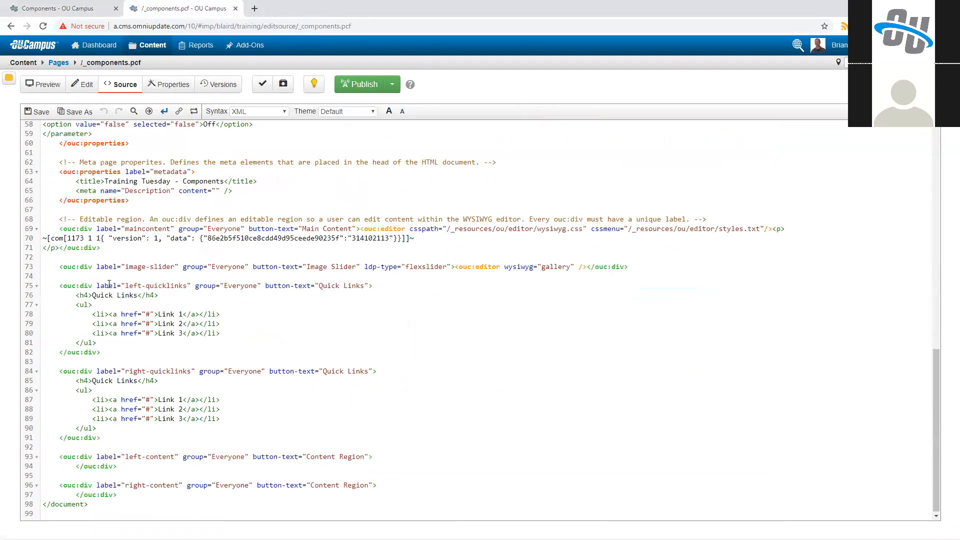
scroll(127, 310, up, 18)
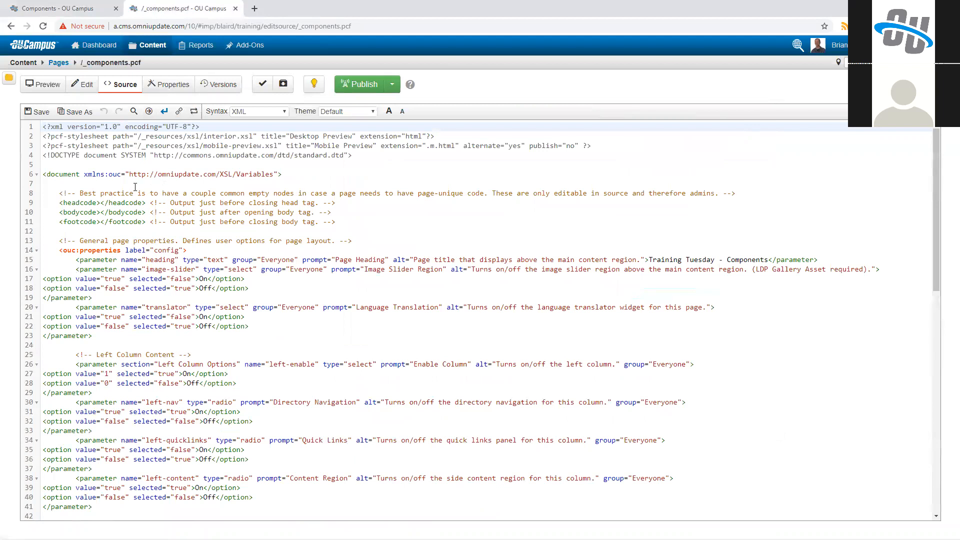
Step: Remove the ="" after mozallowfullscreen in the Flex Video source, save the component, and check the attribute in the source preview
click(51, 8)
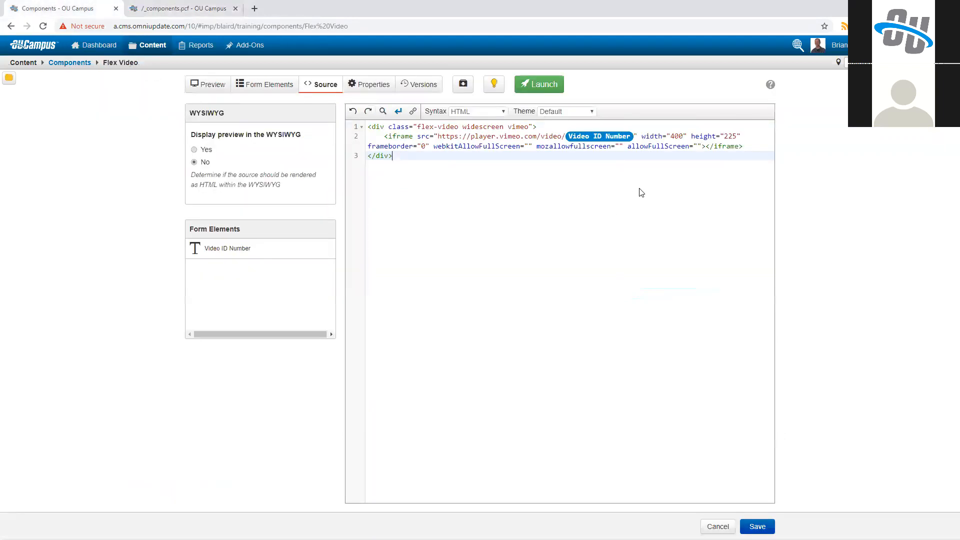
click(622, 146)
key(BackSpace)
key(BackSpace)
key(BackSpace)
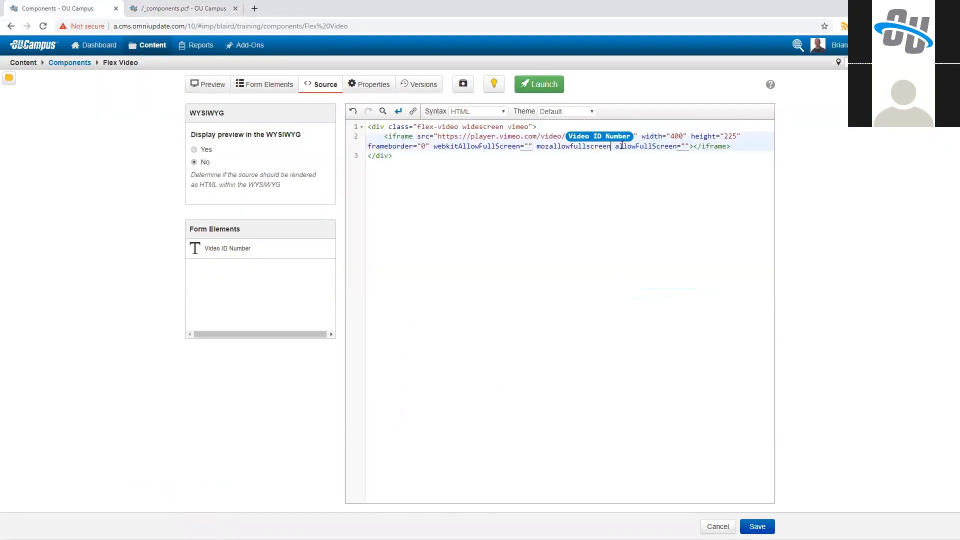
click(756, 526)
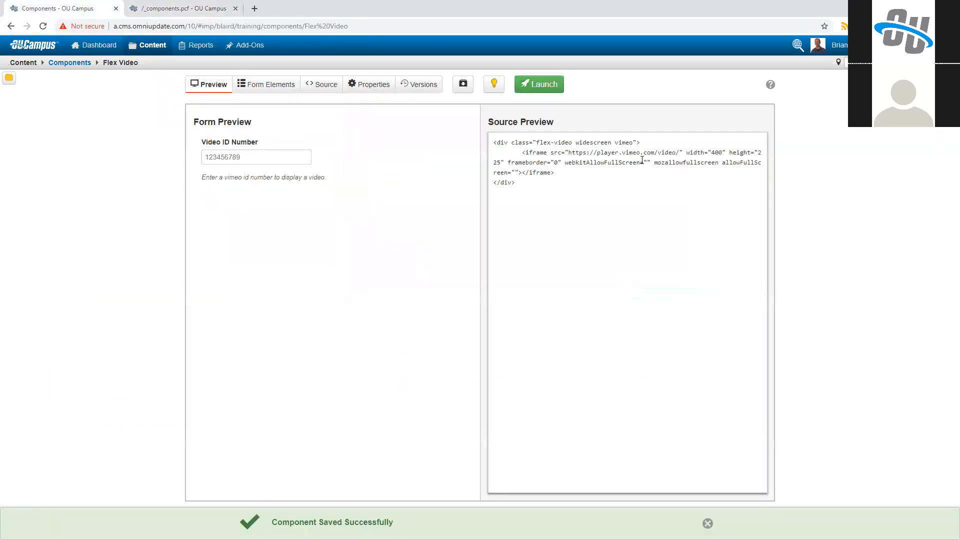
drag(590, 186, 492, 141)
click(622, 185)
drag(654, 163, 720, 165)
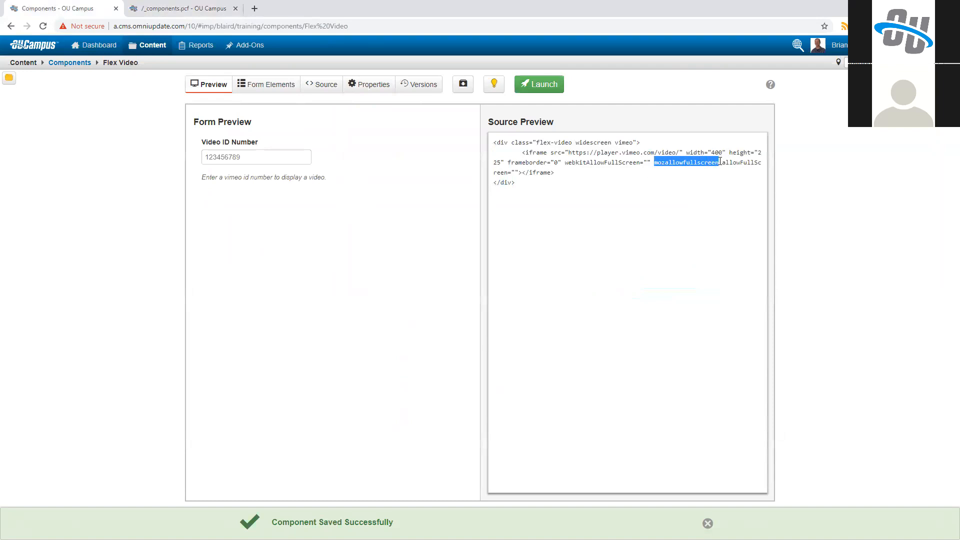
click(720, 164)
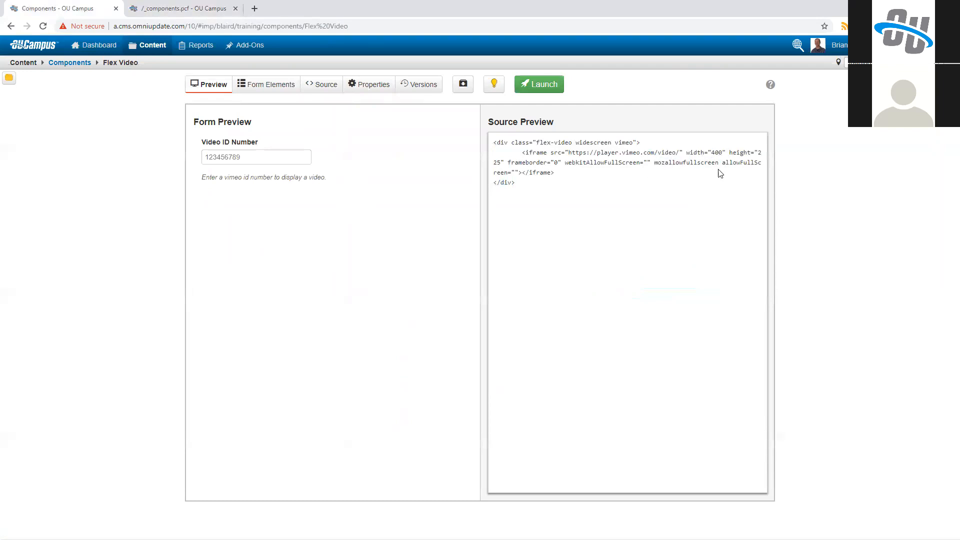
Step: Launch the edited Flex Video component without a version description and check how the _components.pcf page renders
click(534, 84)
click(606, 236)
click(154, 6)
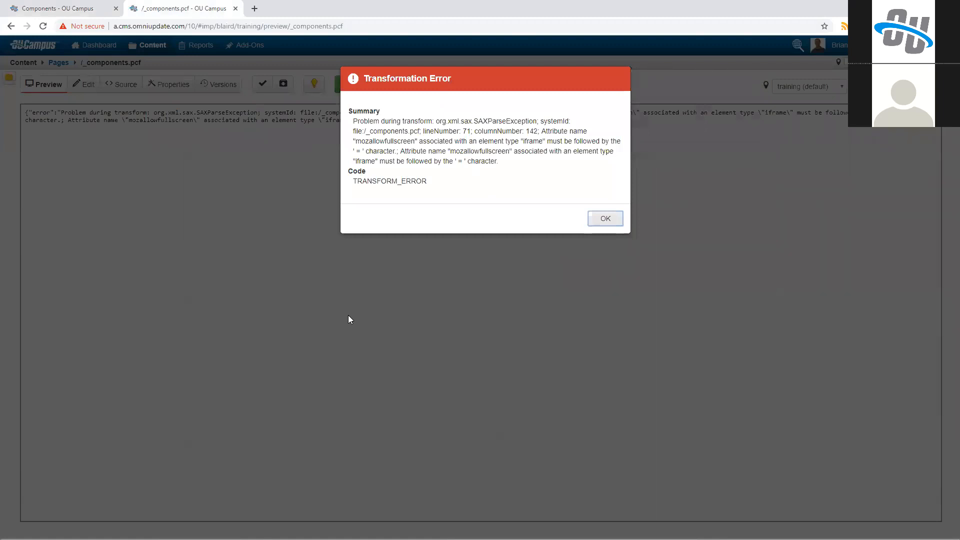
click(348, 315)
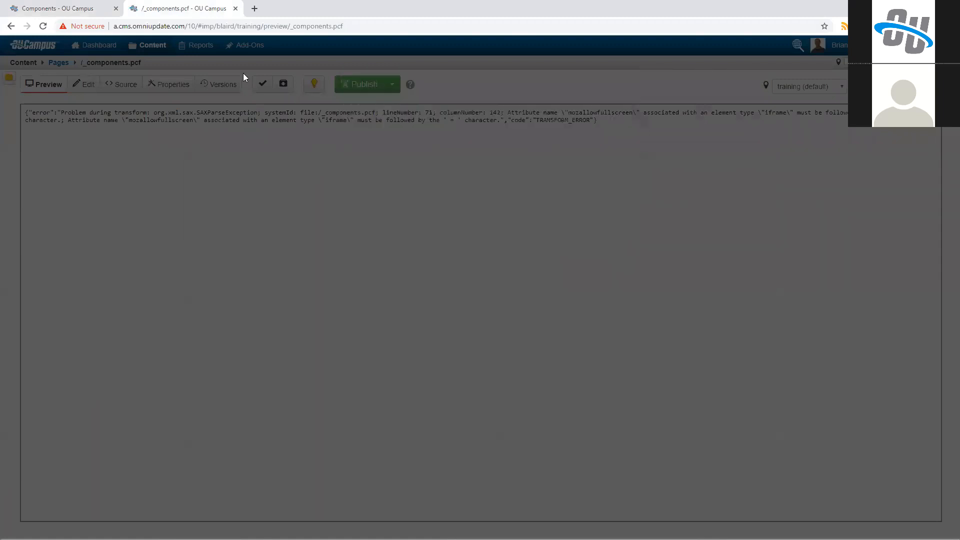
Step: Check out the Flex Video component again, add ="" after mozallowfullscreen in its source, and save it
click(60, 9)
click(383, 84)
click(337, 94)
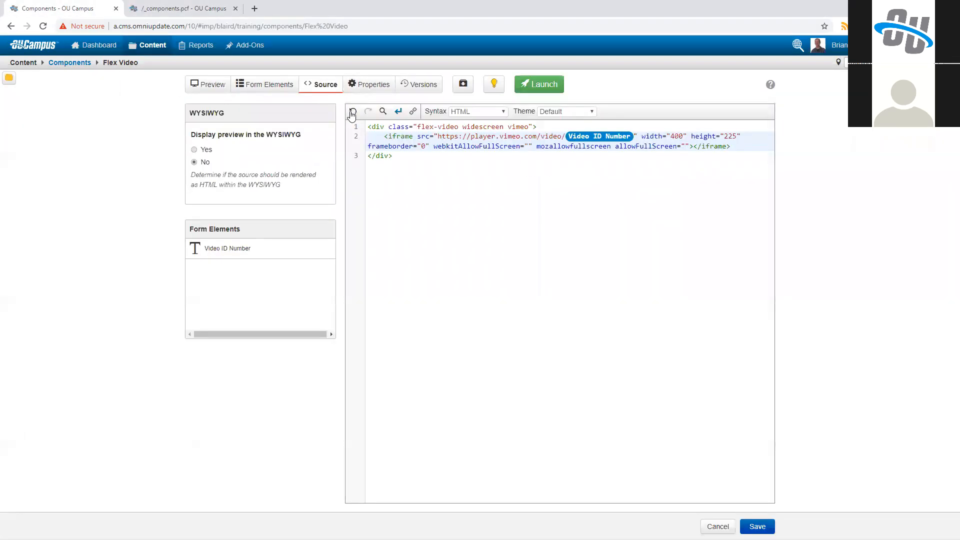
click(613, 145)
text(="")
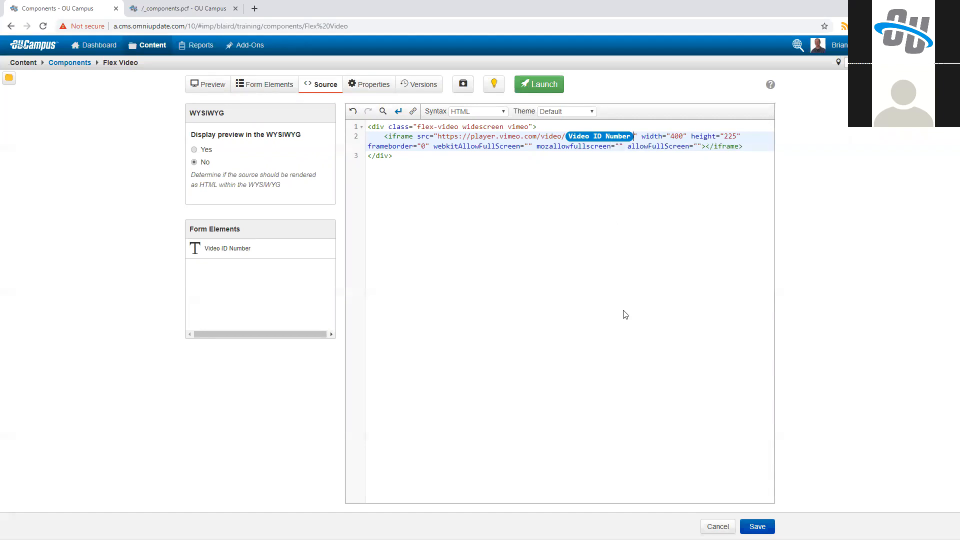
click(757, 526)
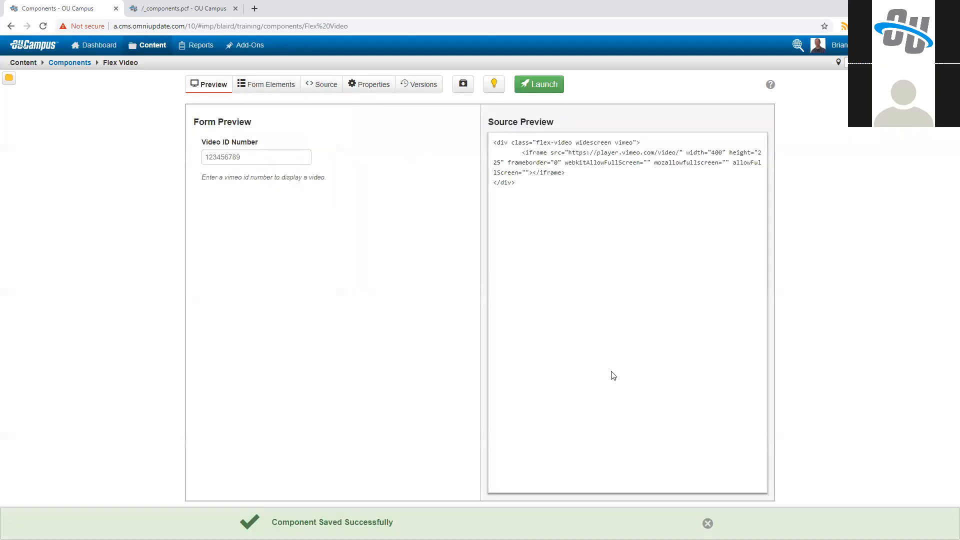
Step: Launch the Flex Video component with the version description "Fixed xml compliance."
click(529, 85)
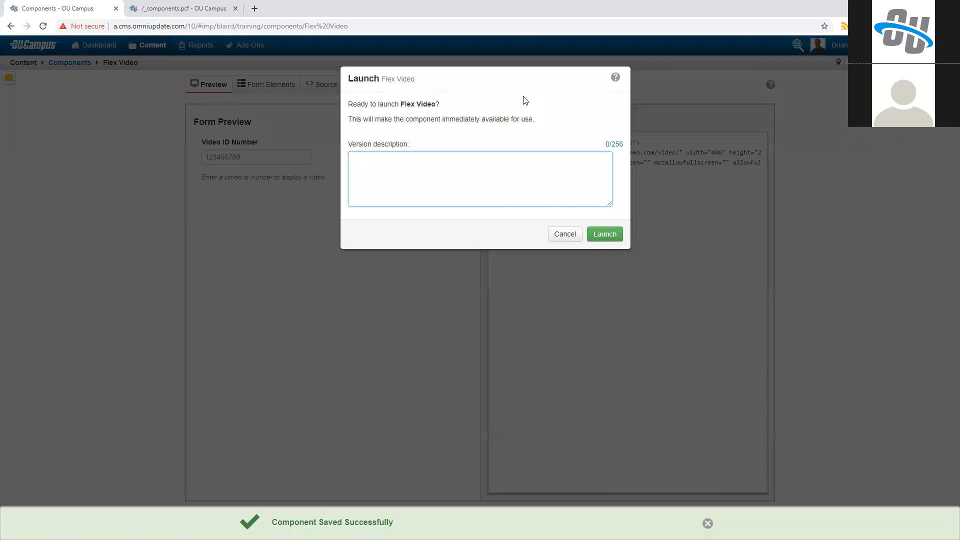
text(Fixed)
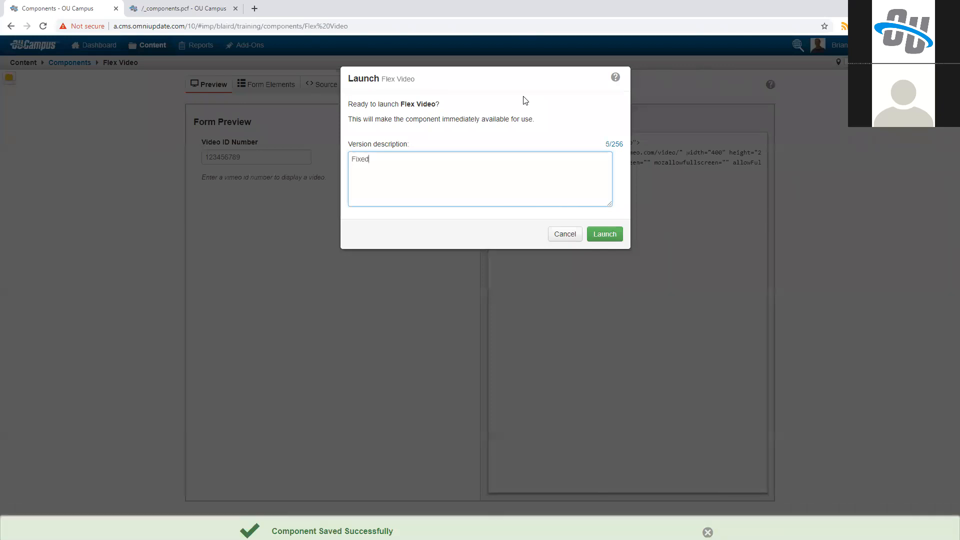
text( xml )
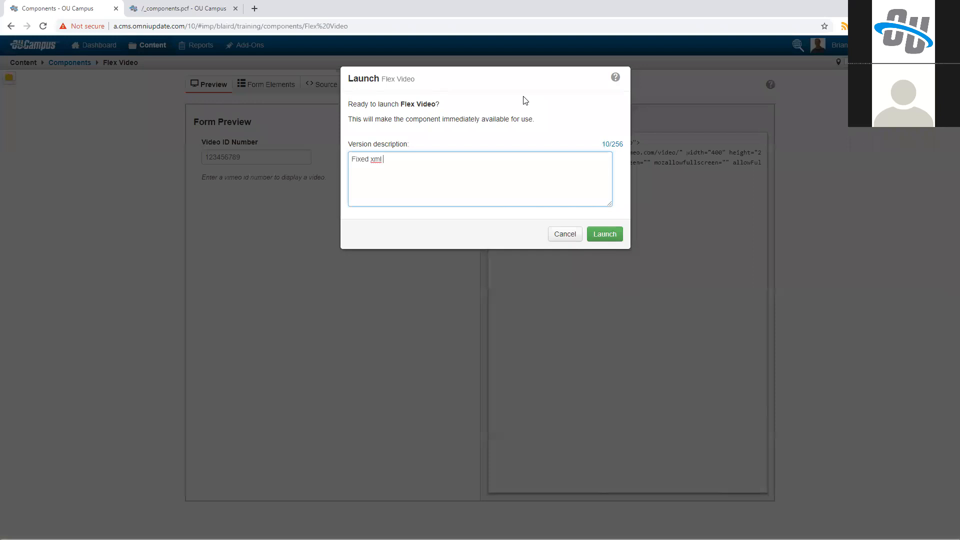
text(compliance.)
key(Tab)
key(Return)
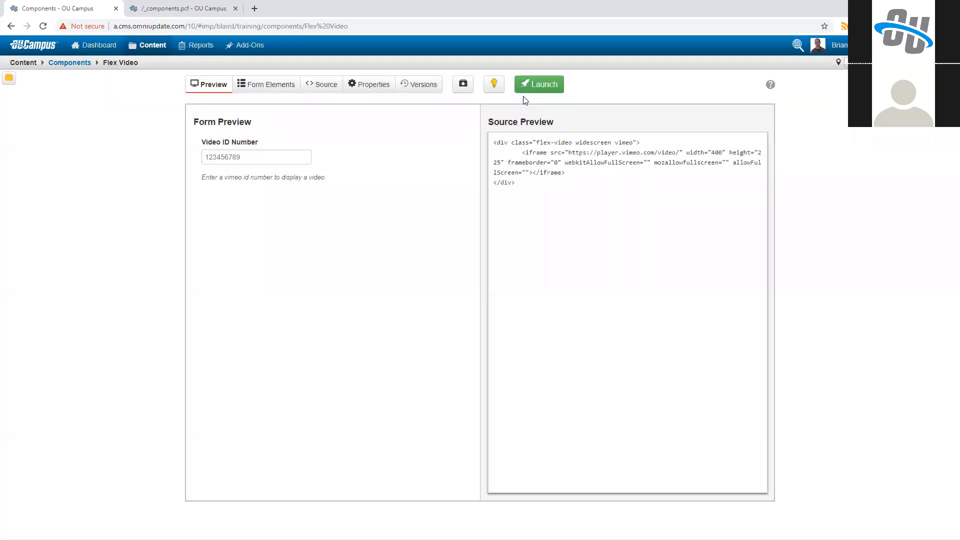
Step: Preview the _components.pcf page, and add blank lines below the Flex Video component in its main content region
click(210, 7)
click(49, 84)
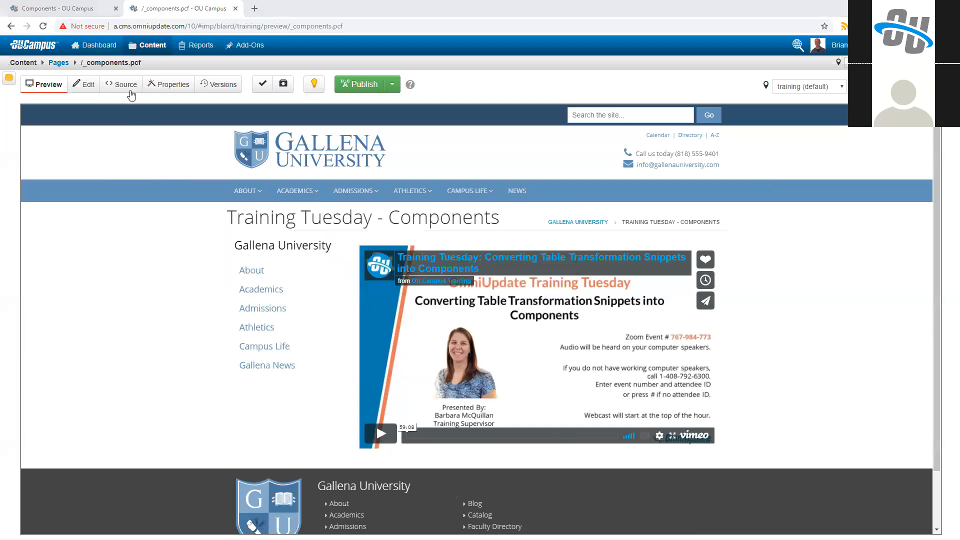
click(84, 84)
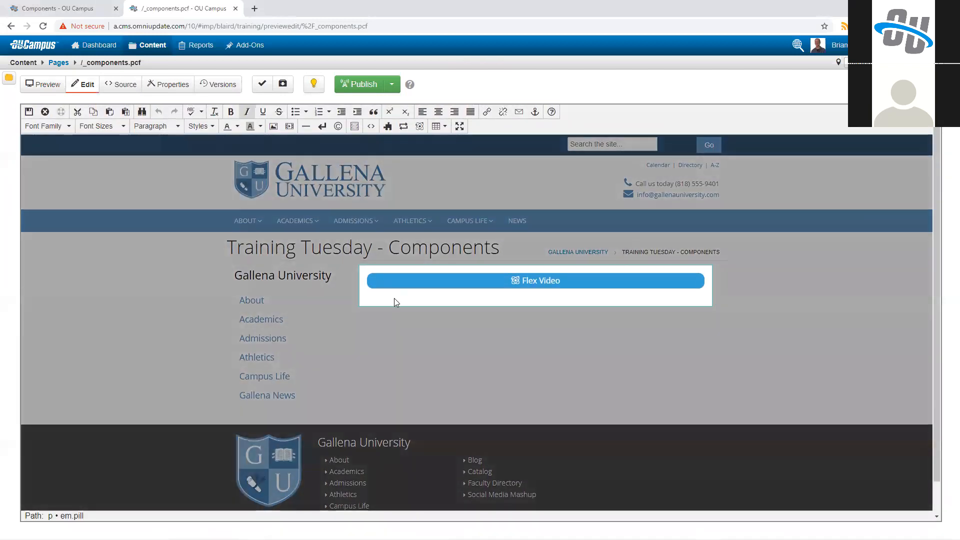
click(394, 298)
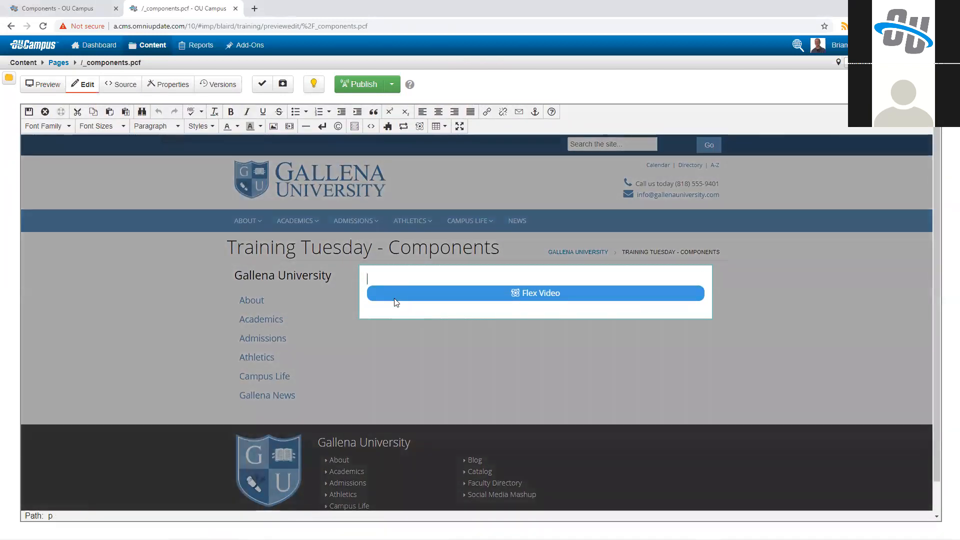
key(Delete)
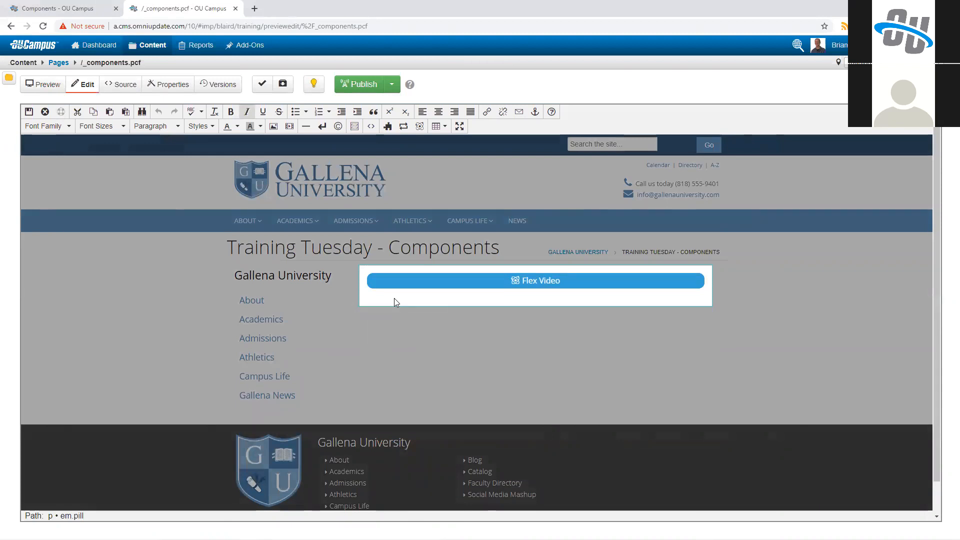
key(Return)
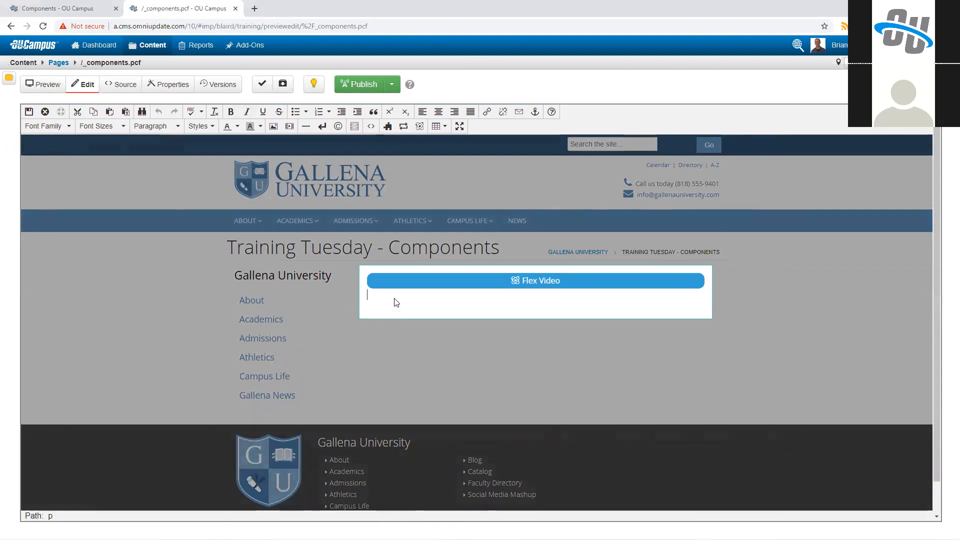
key(Return)
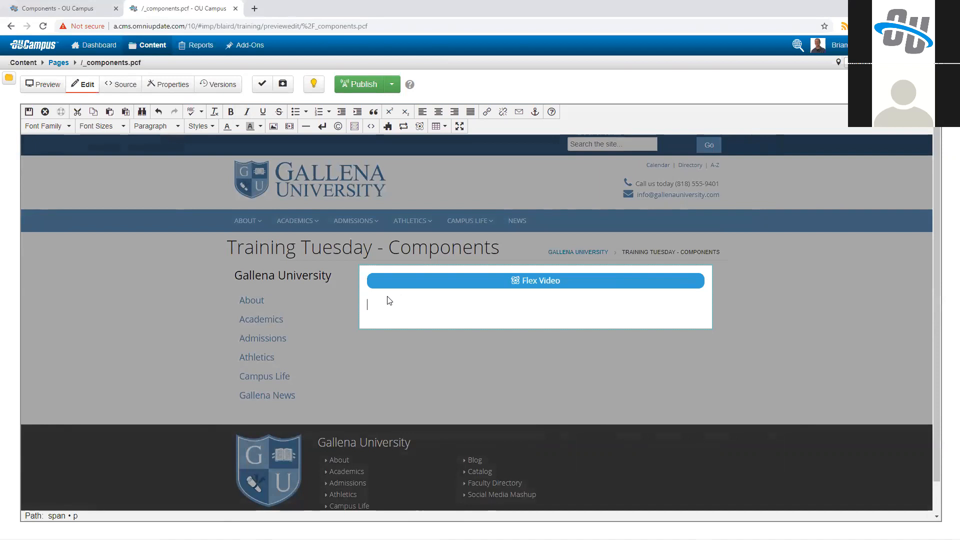
Step: Enter "Some text" below the Flex Video component and apply the Red Bold style to it
text(Some text)
key(shift+Home)
click(207, 128)
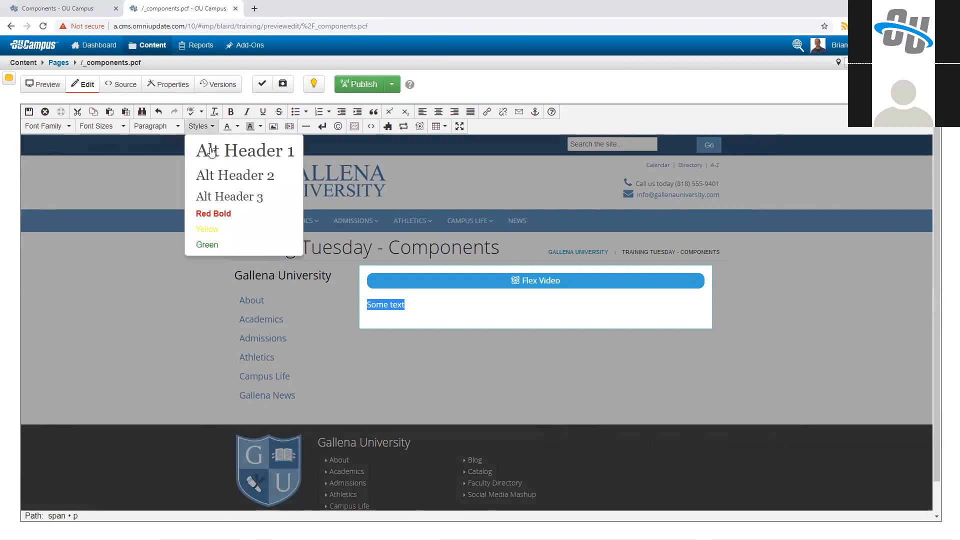
key(Up)
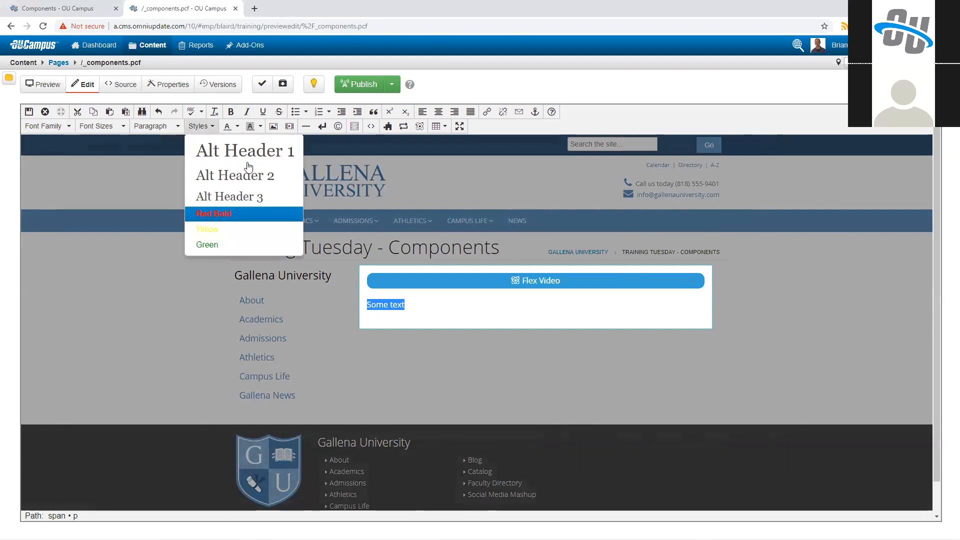
key(Return)
click(394, 305)
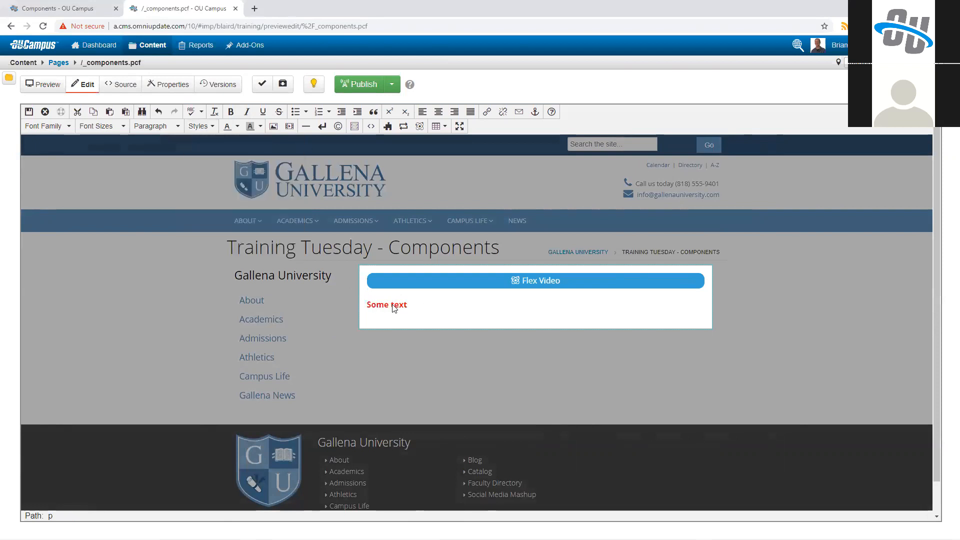
Step: Turn "Some text" into a link with the URL # and the Green class
drag(409, 306, 359, 310)
click(487, 111)
text(#)
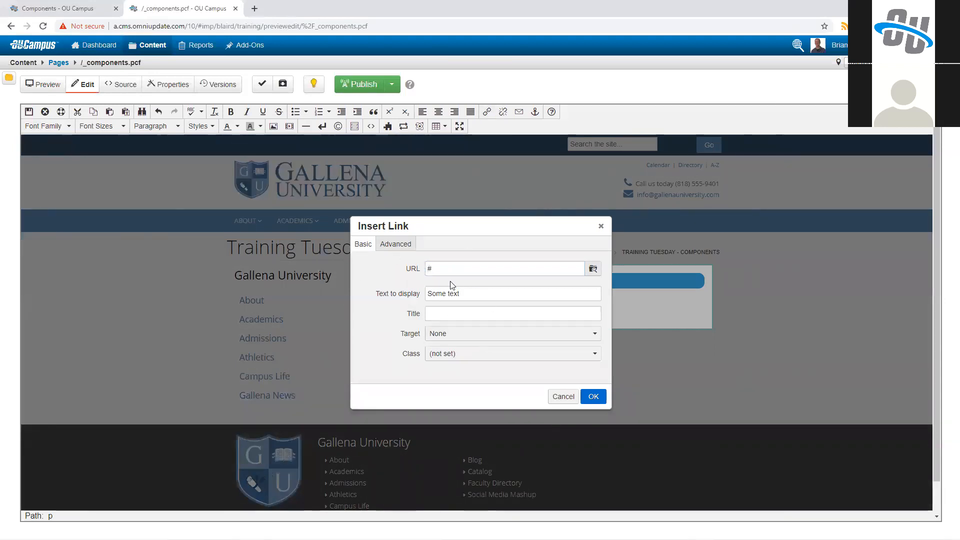
click(481, 353)
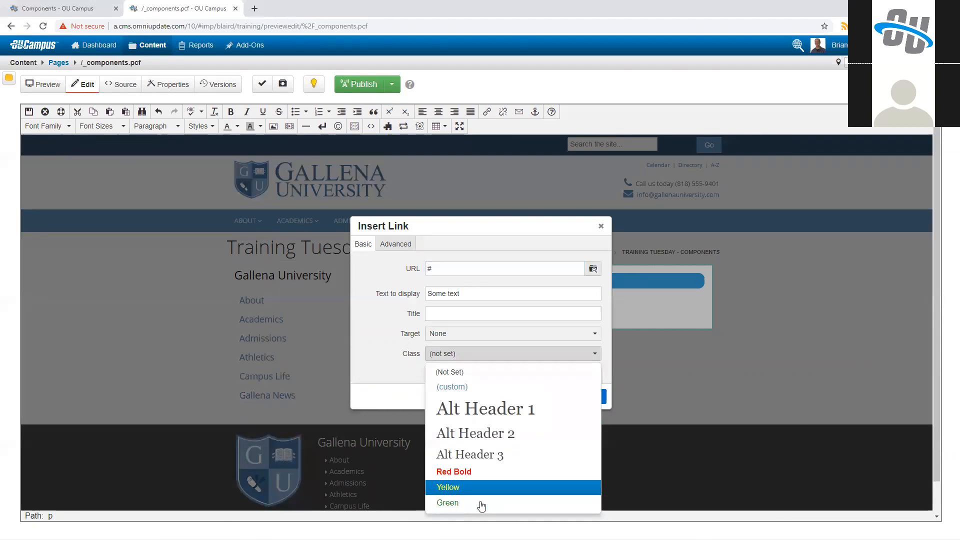
click(481, 503)
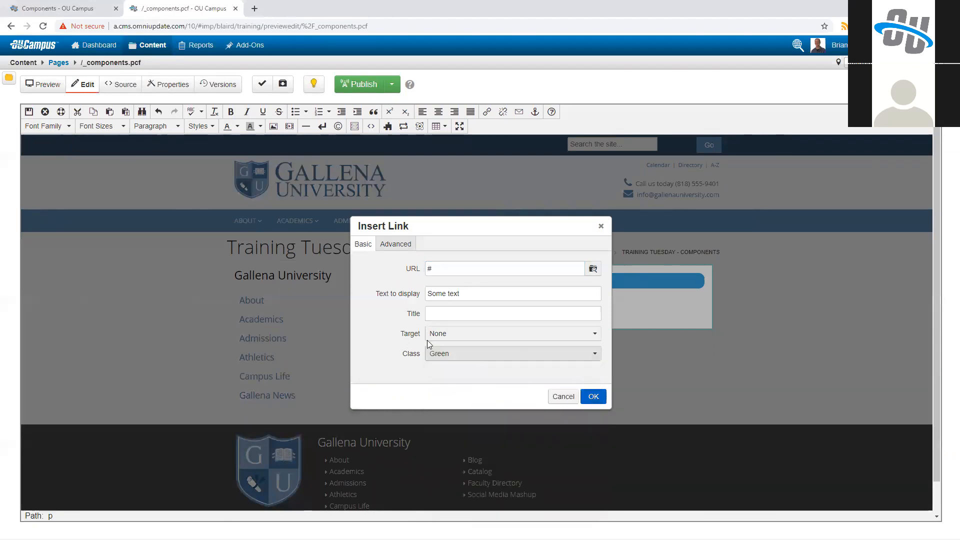
click(593, 398)
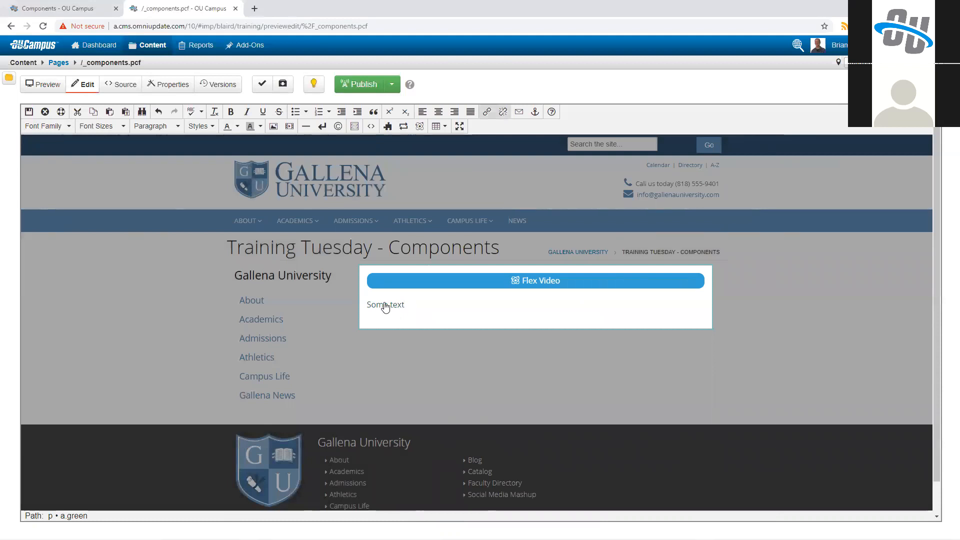
Step: Save the _components.pcf page and inspect the class applied to the "Some text" link in the page source
click(29, 112)
click(120, 84)
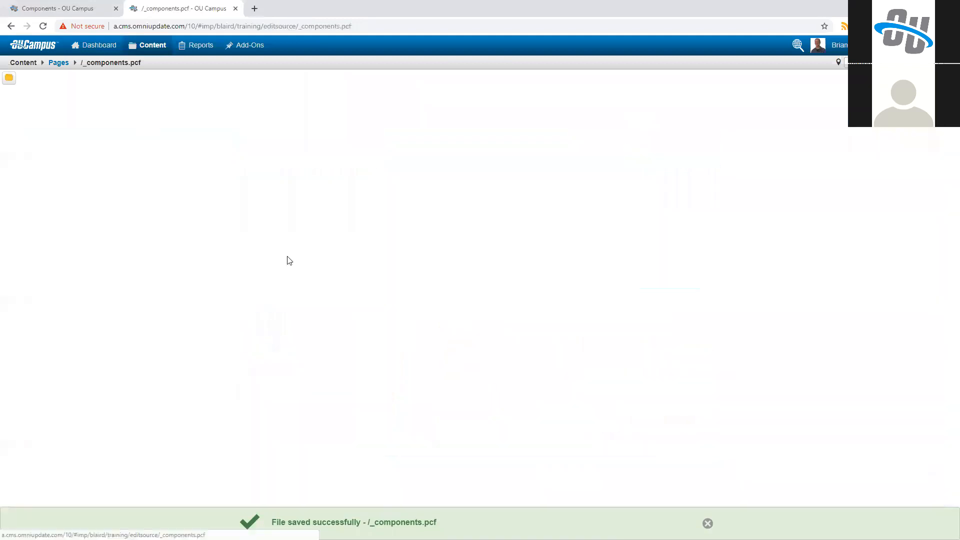
scroll(345, 285, down, 10)
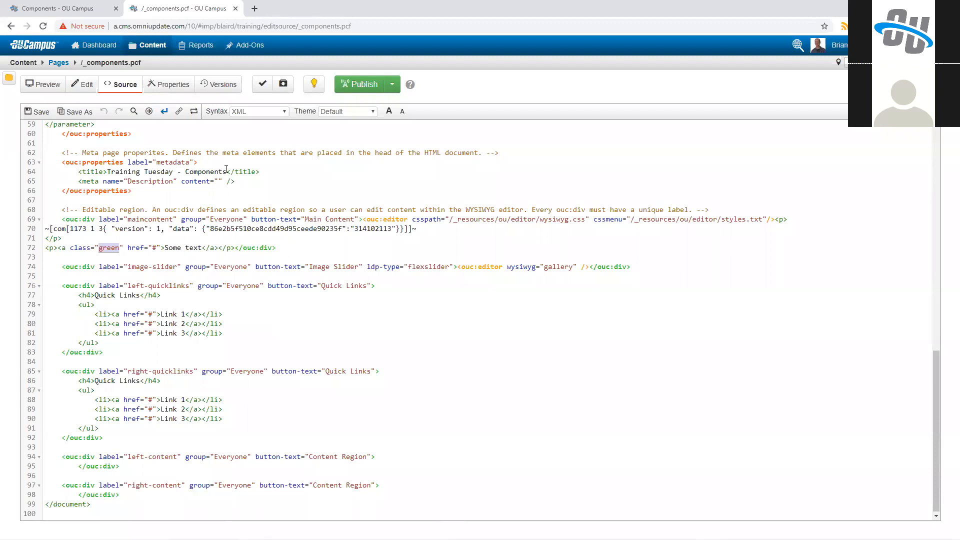
Step: Return to the Components list and create a new component named "Simple Colored Button"
click(67, 8)
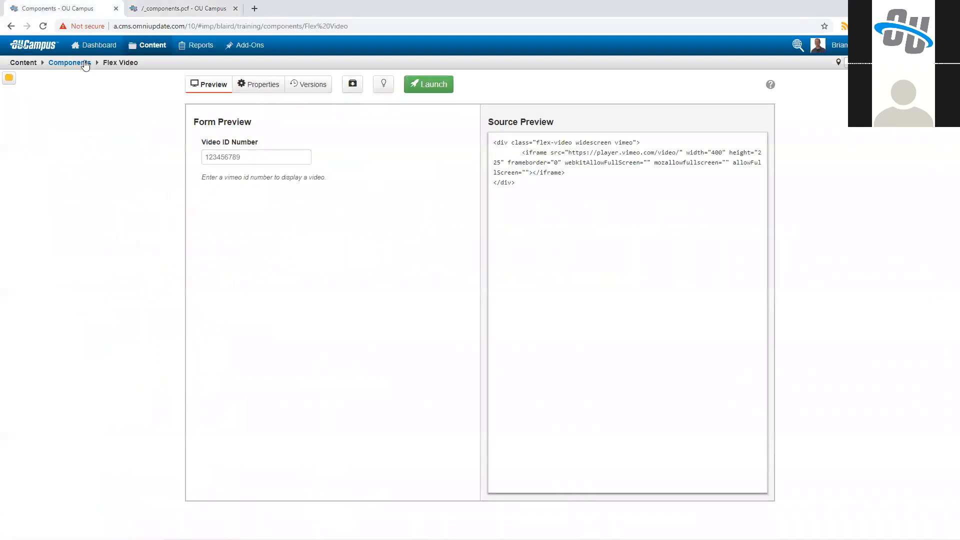
click(84, 63)
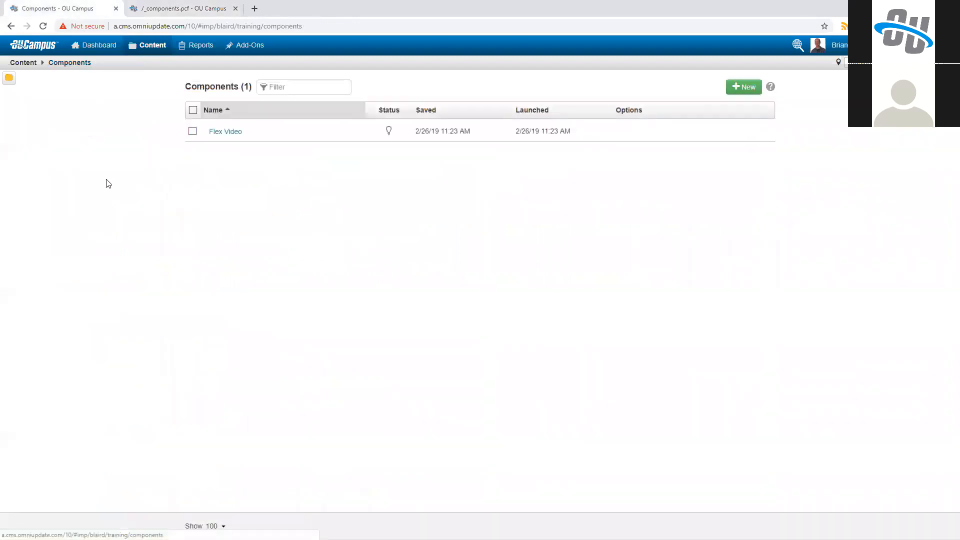
click(153, 47)
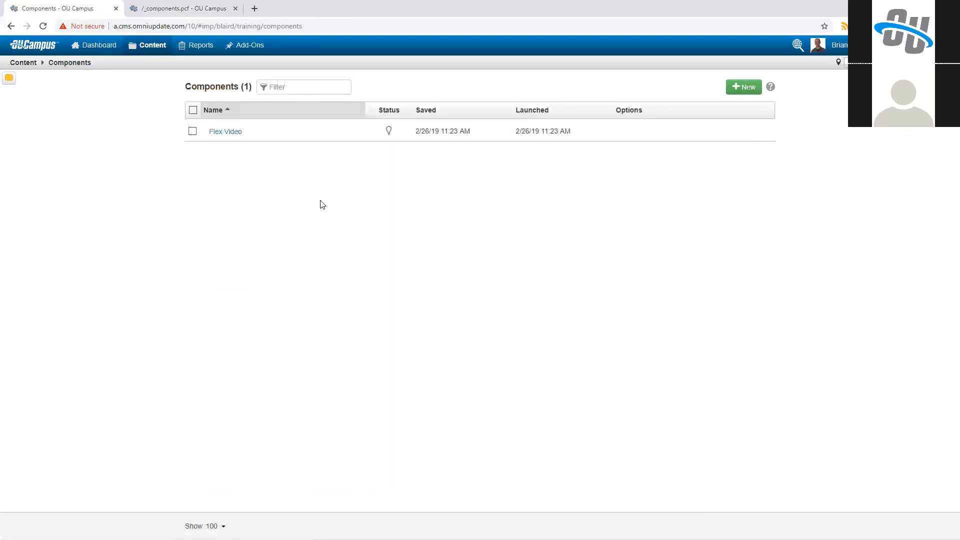
click(745, 88)
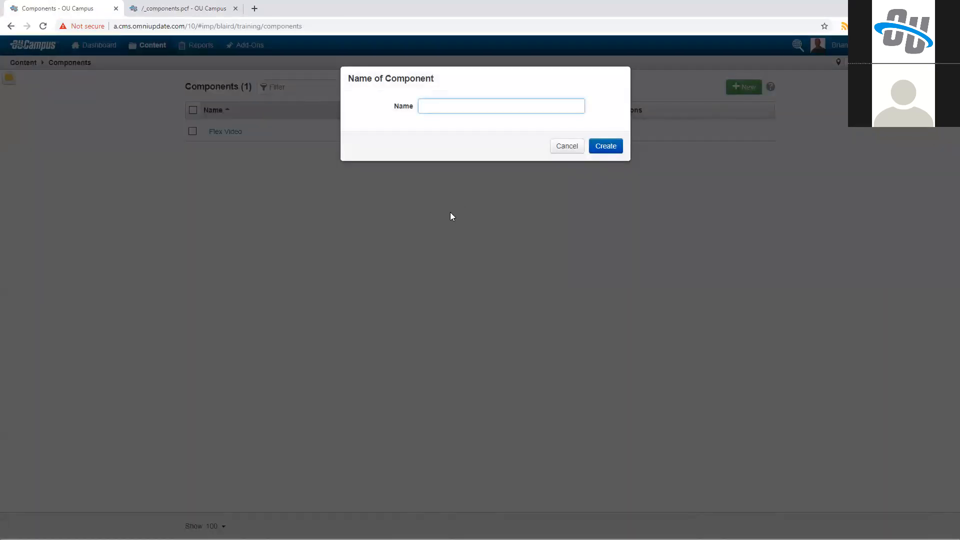
text(Simple Colored Button)
click(608, 147)
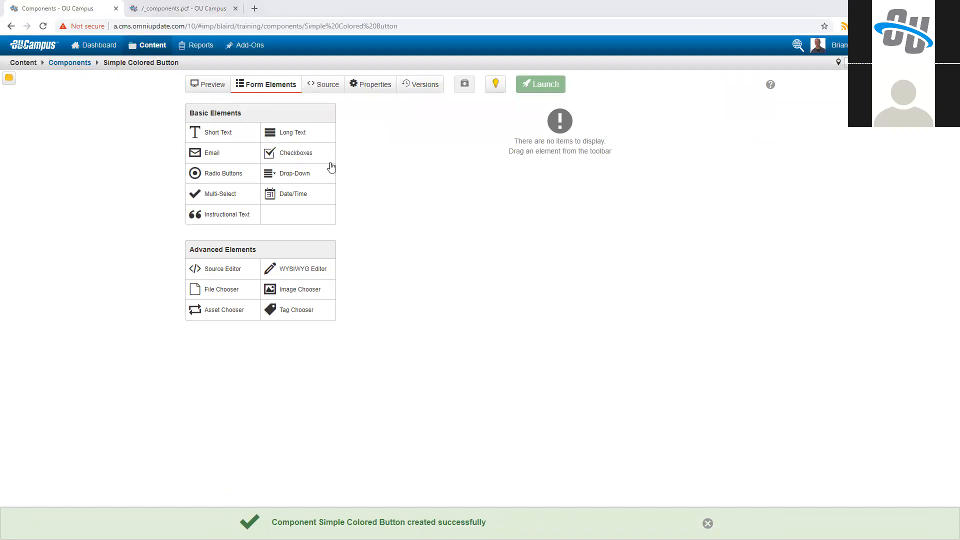
Step: Paste <a href="#" class="button">Default Button</a> into the component's source and identify the link address and button text as the editable parts
click(319, 88)
text(<a href="#" class="button">Default Button</a>)
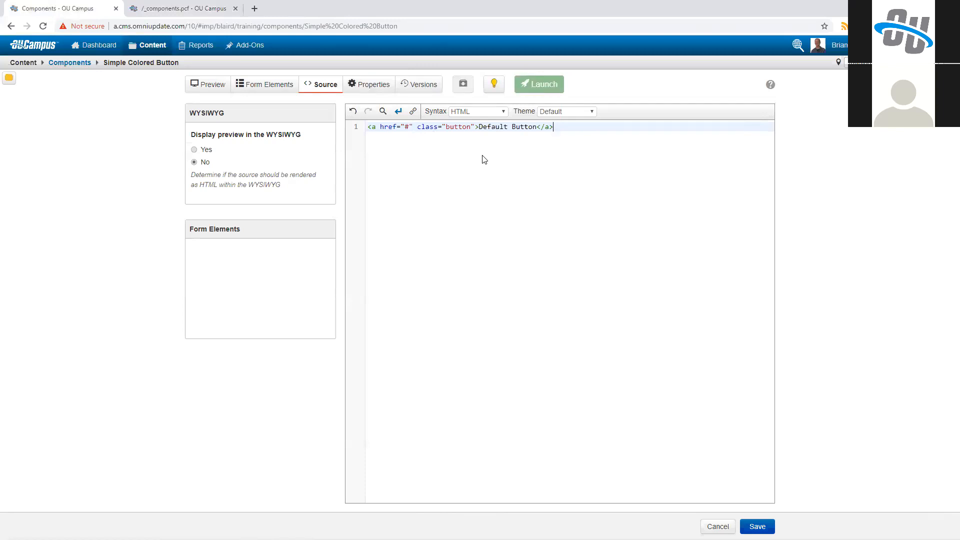
double_click(406, 127)
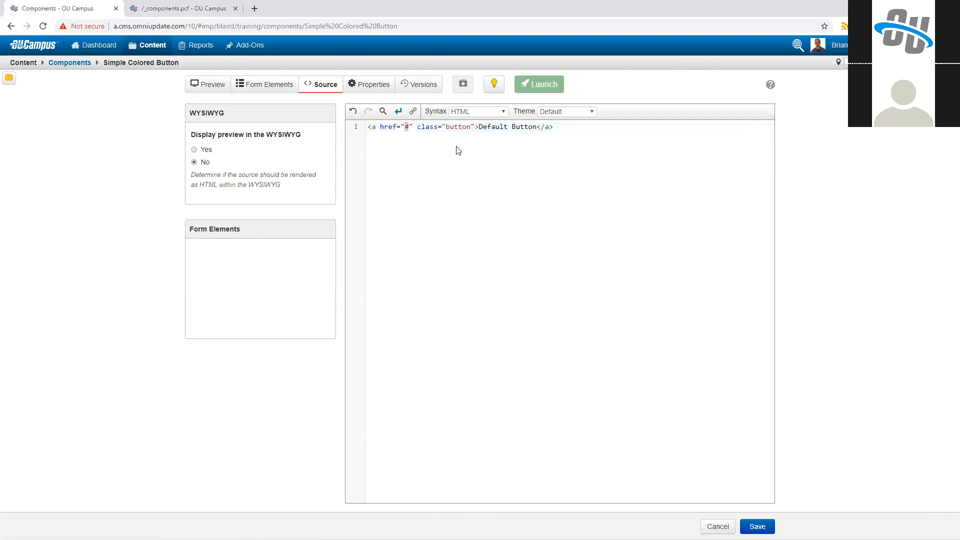
drag(479, 127, 537, 127)
click(274, 89)
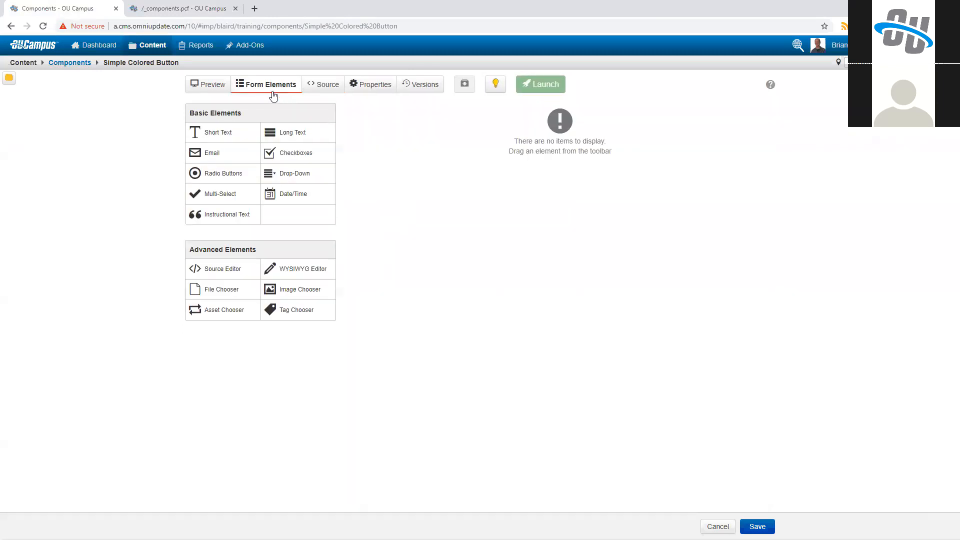
click(326, 87)
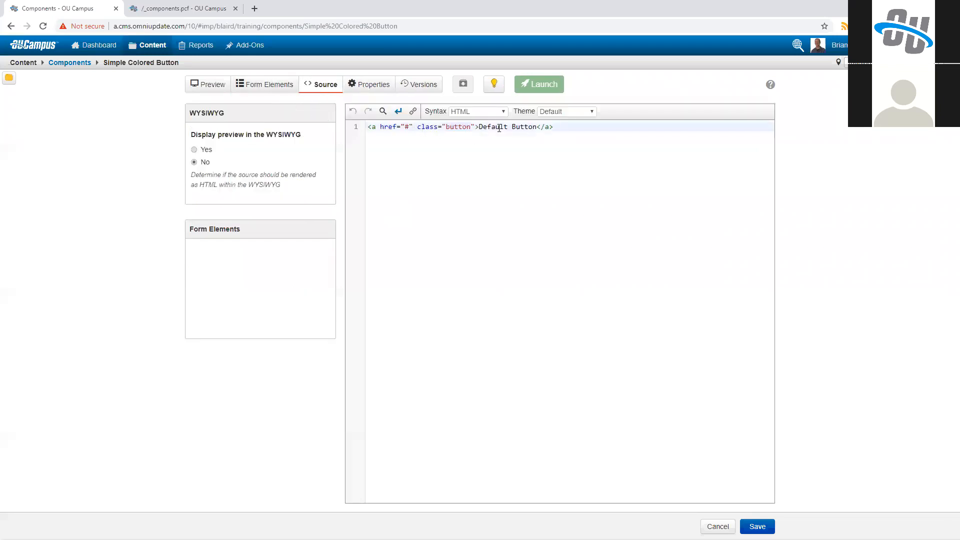
drag(478, 128, 536, 128)
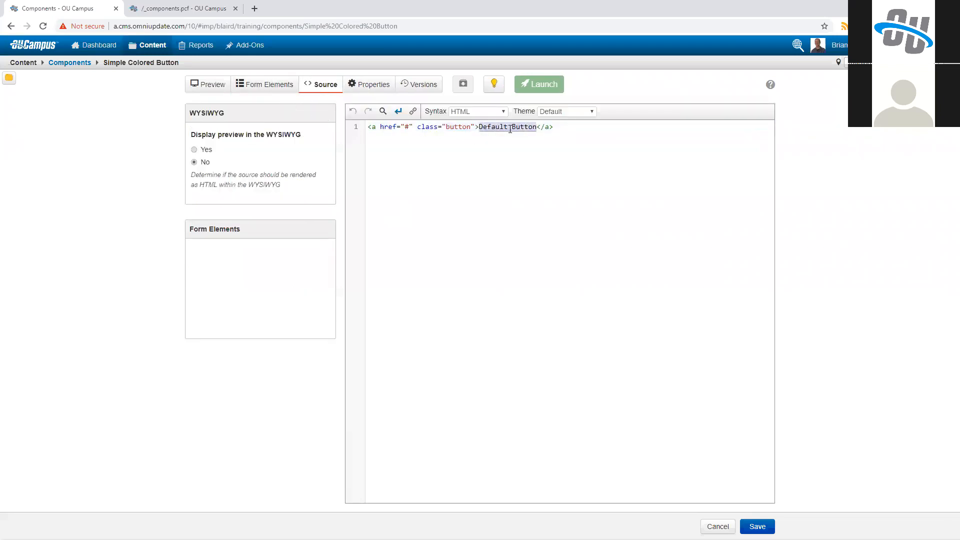
Step: Add a required Short Text element labelled "Button Text" with the helper text "Enter the button text here."
click(279, 87)
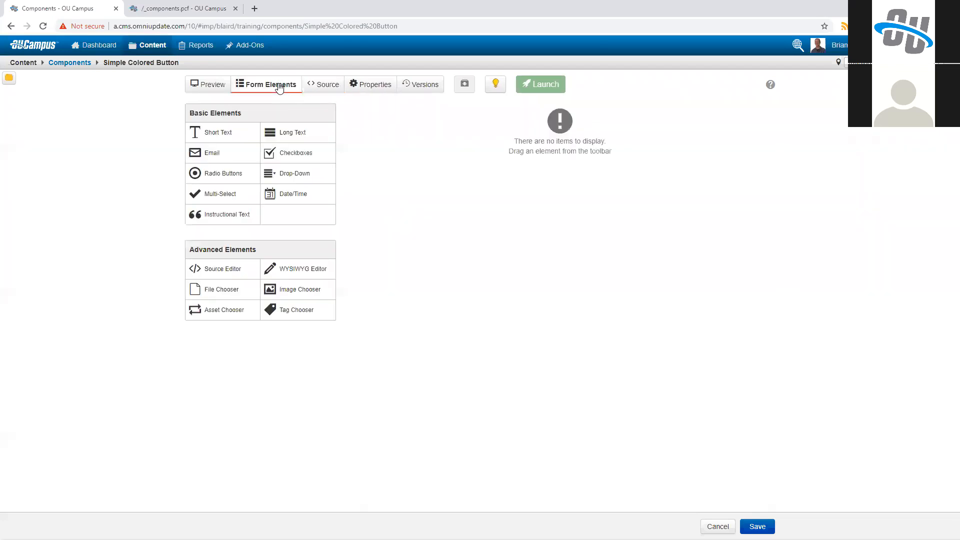
click(220, 138)
text(Button Text)
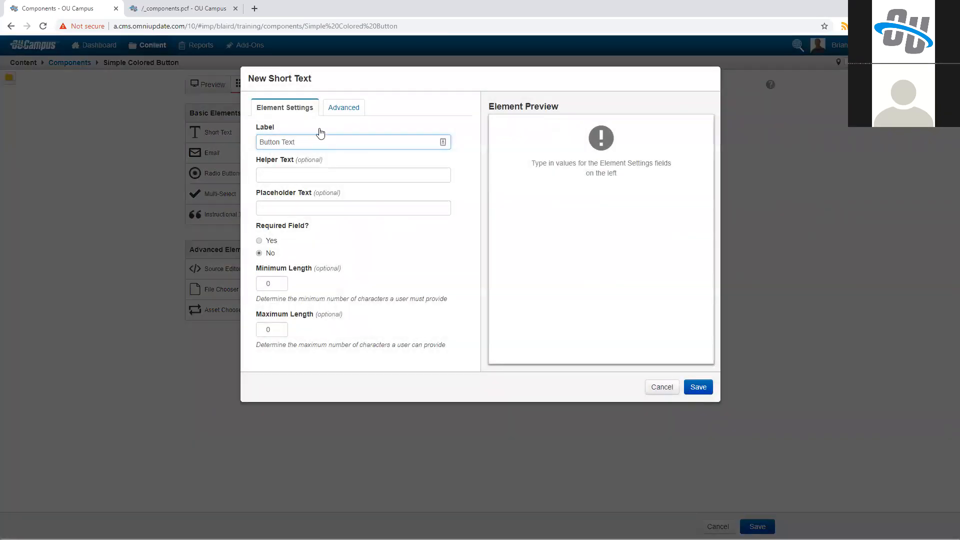
key(Tab)
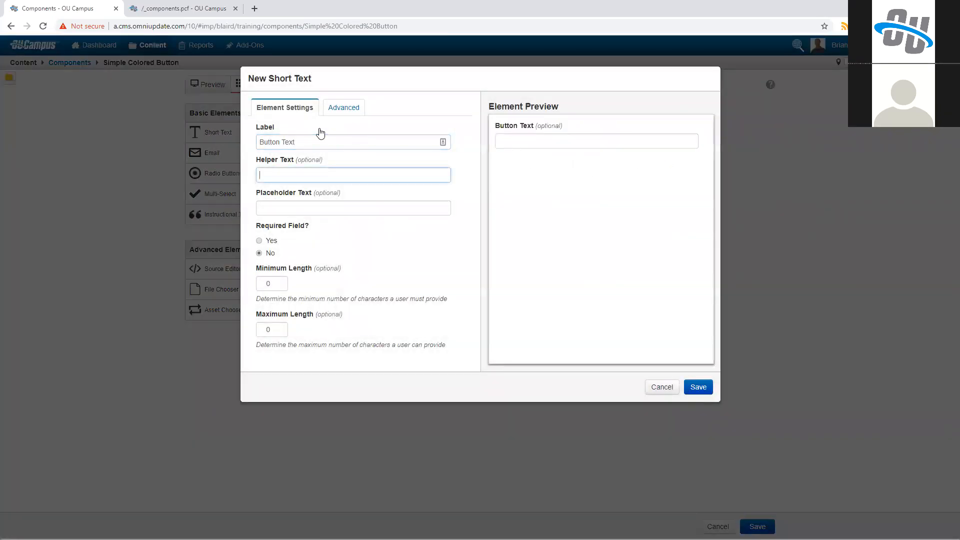
text(Enter the butto)
text(n)
key(BackSpace)
text(button text here.)
key(Tab)
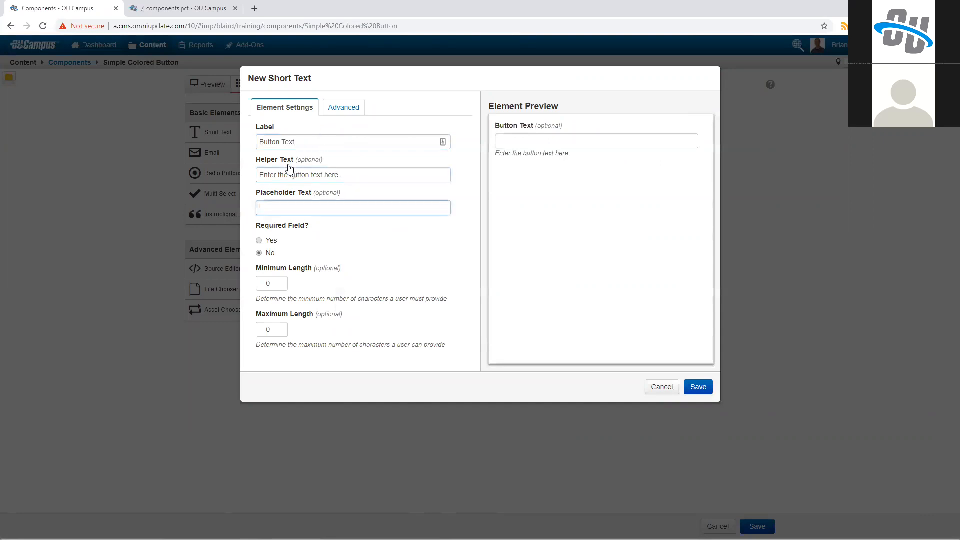
click(271, 241)
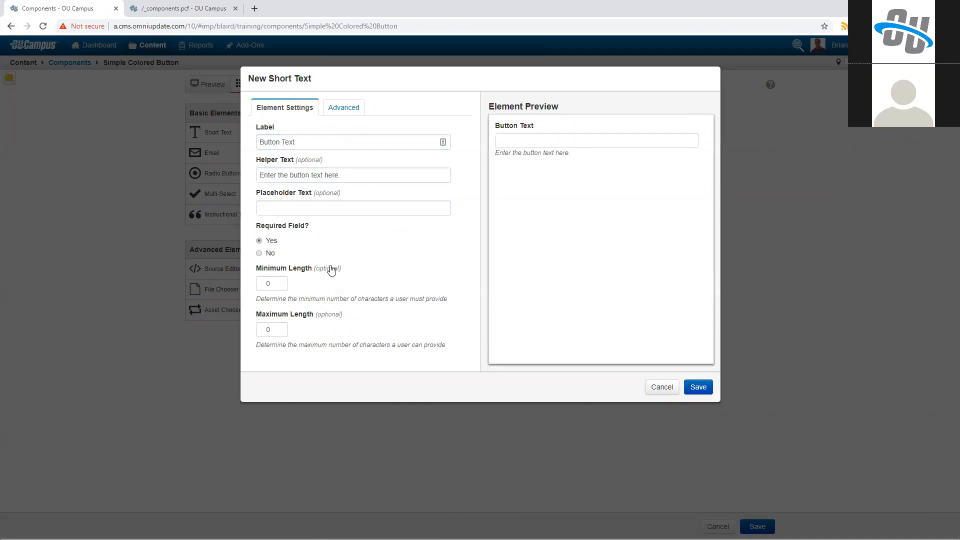
click(698, 387)
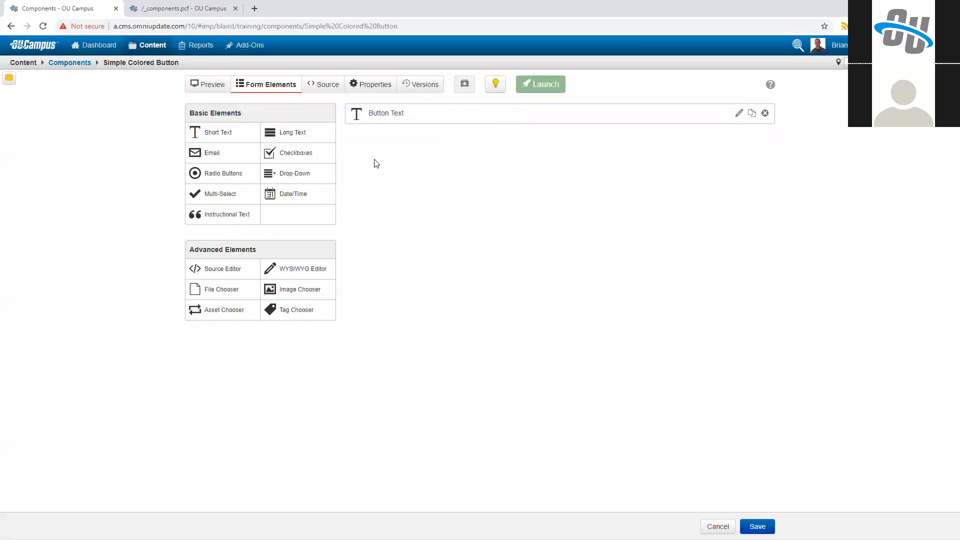
Step: Add a non-required File Chooser element for the href value, labelled "Link URL" with the helper text "Choose a file to link to."
click(325, 86)
double_click(406, 128)
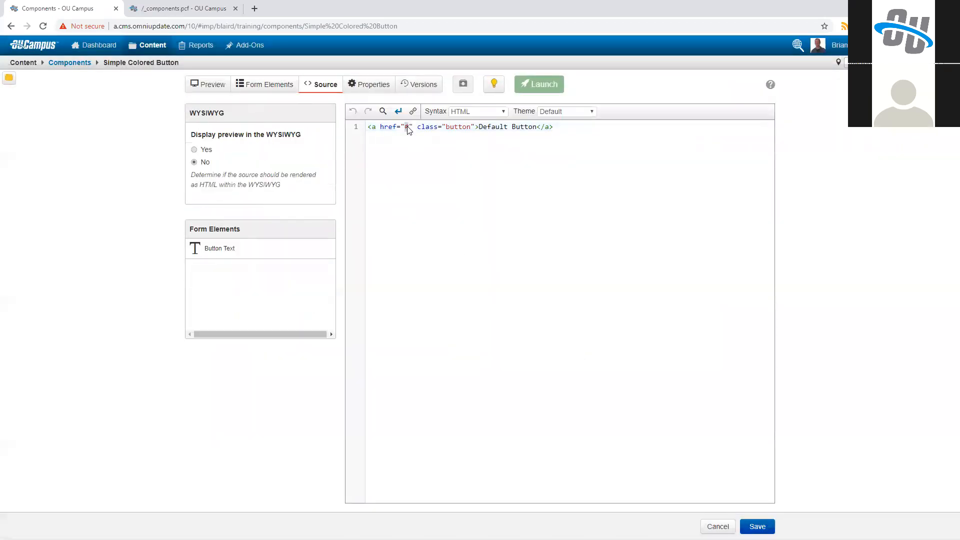
click(278, 91)
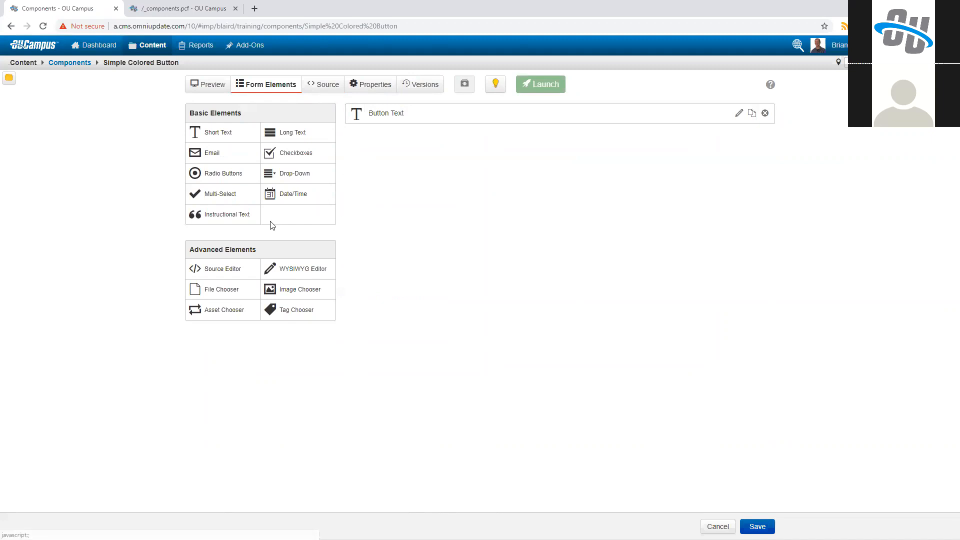
drag(221, 289, 393, 136)
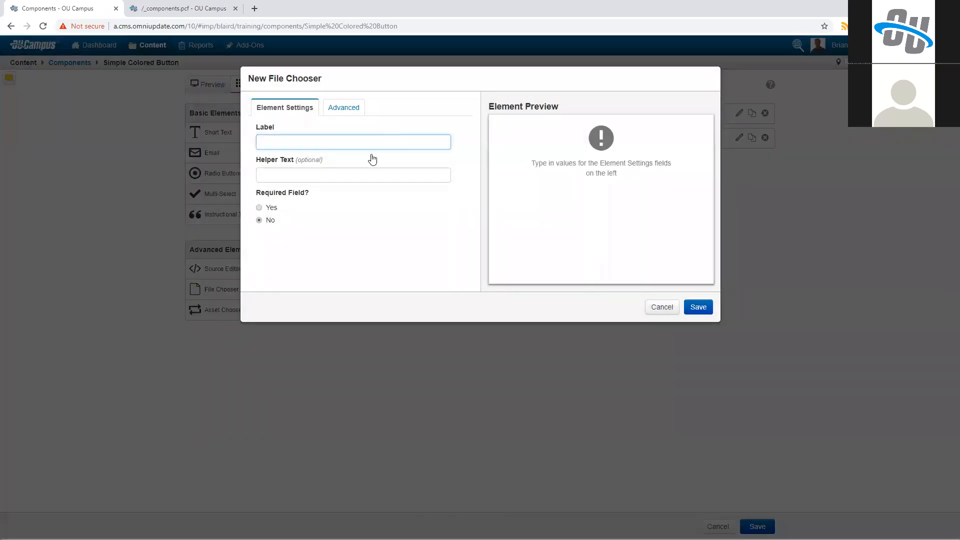
text(Link URL)
key(Tab)
text(Choose a file to link to.)
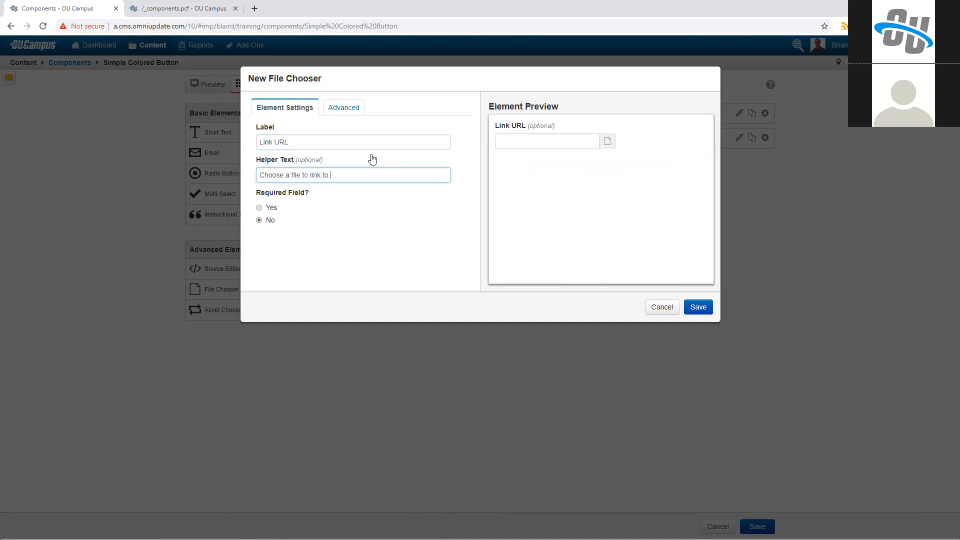
click(273, 209)
click(270, 220)
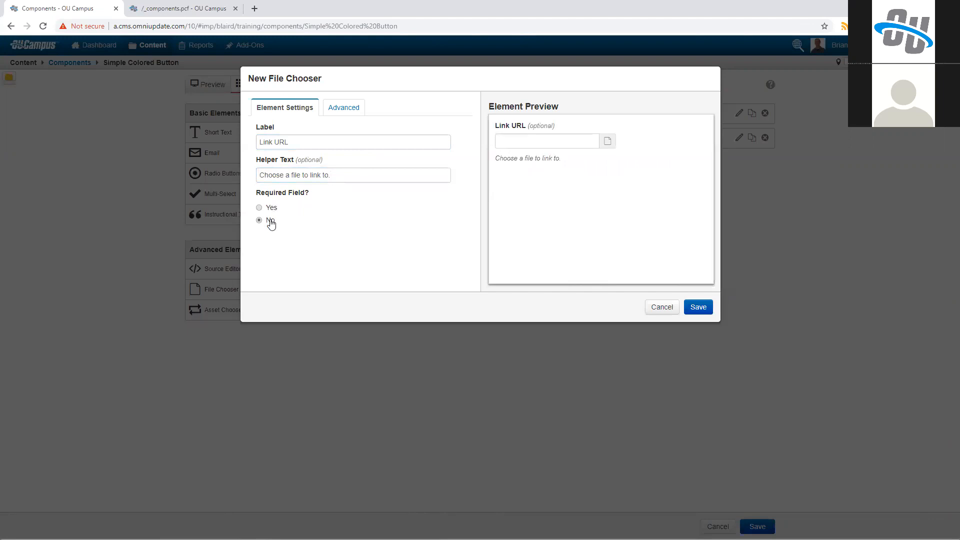
click(271, 209)
click(270, 220)
Step: Review and keep the default advanced options of the Link URL file chooser, save the element, and open the component's source
click(340, 111)
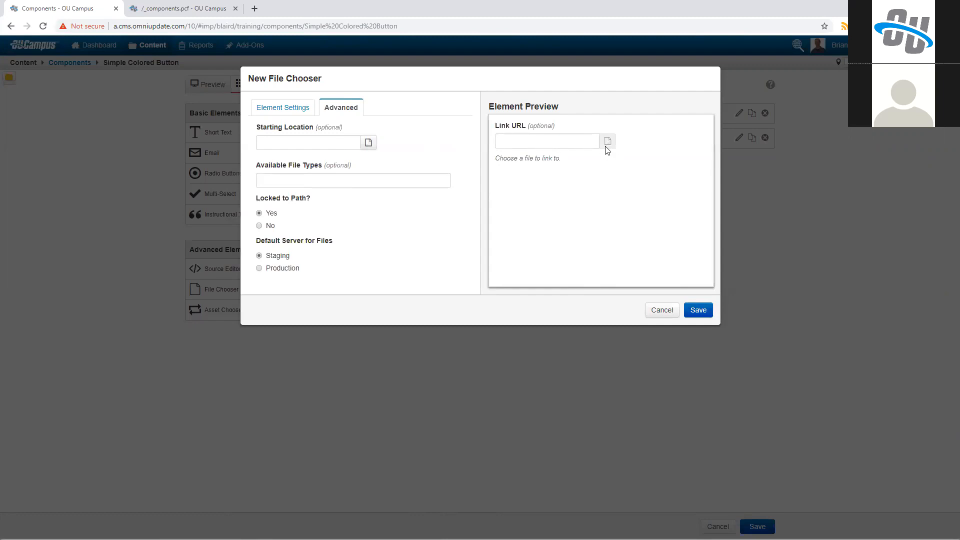
click(369, 142)
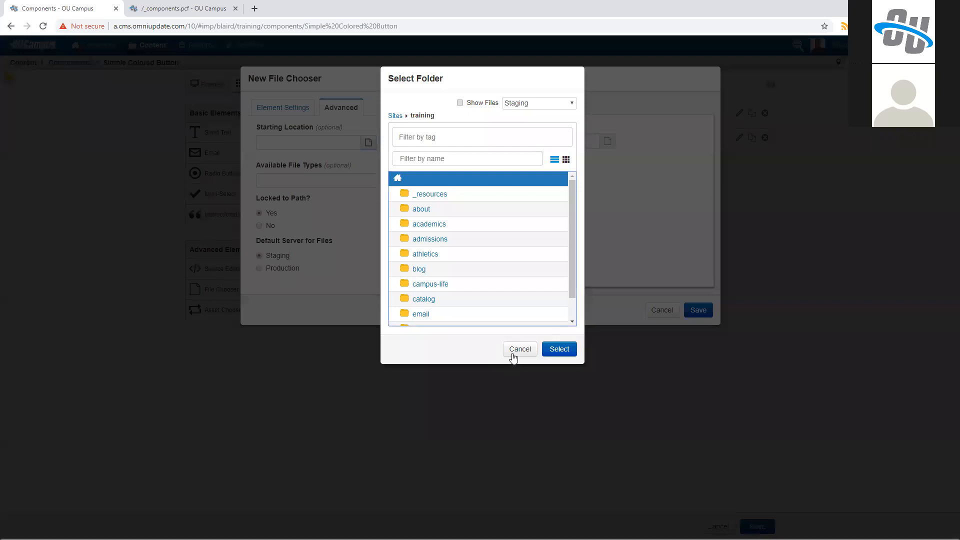
click(291, 193)
click(287, 184)
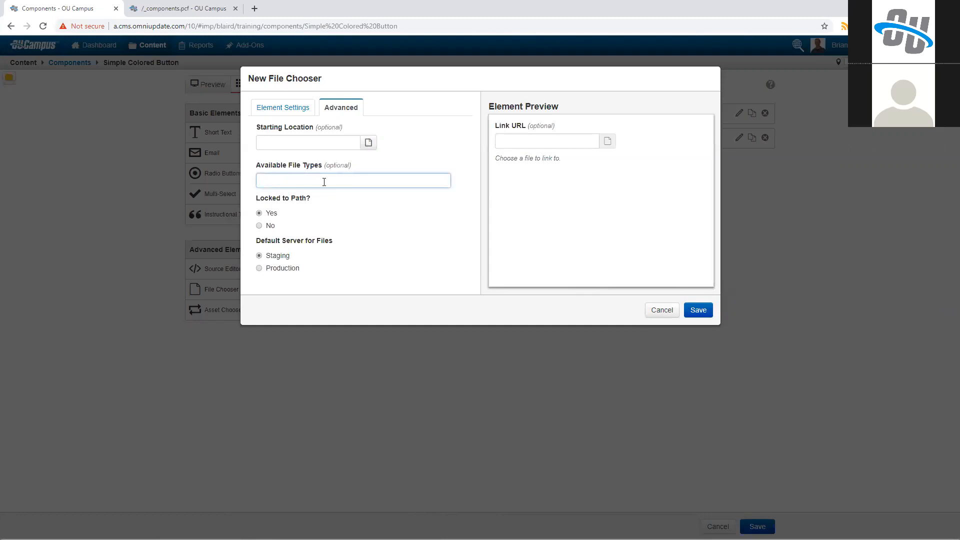
click(270, 216)
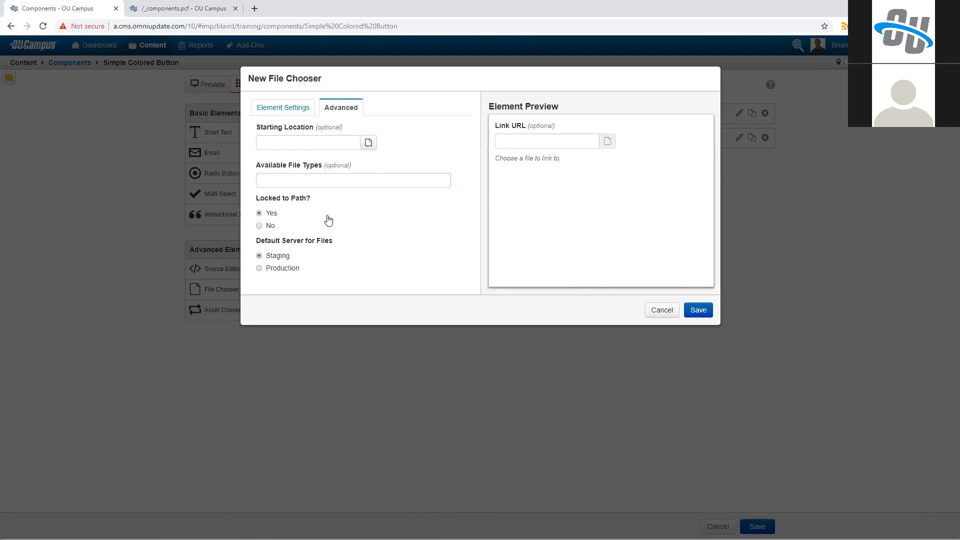
click(294, 120)
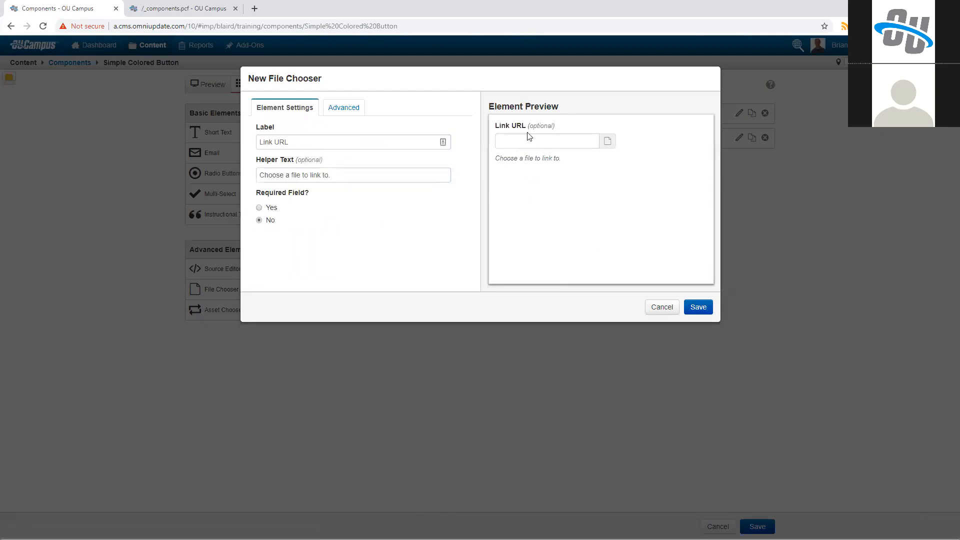
click(695, 304)
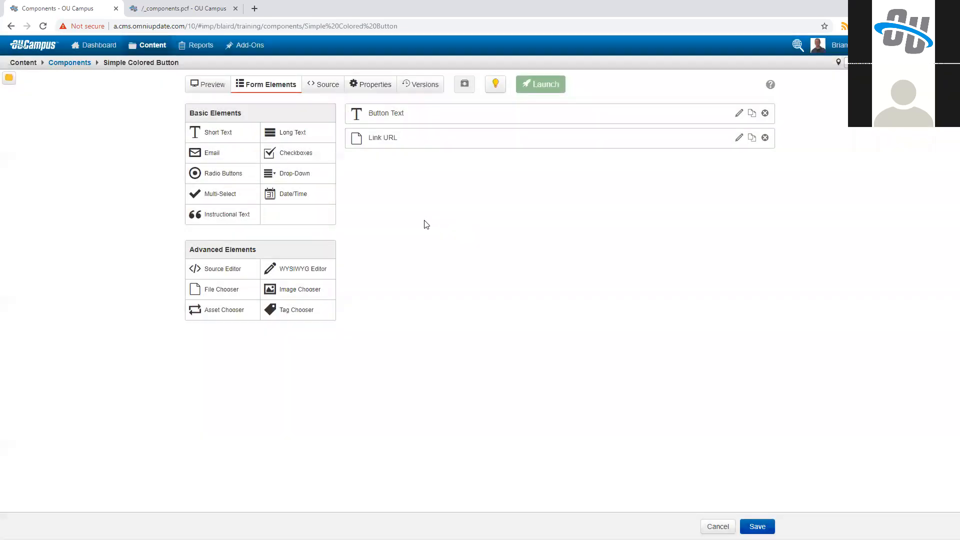
click(322, 84)
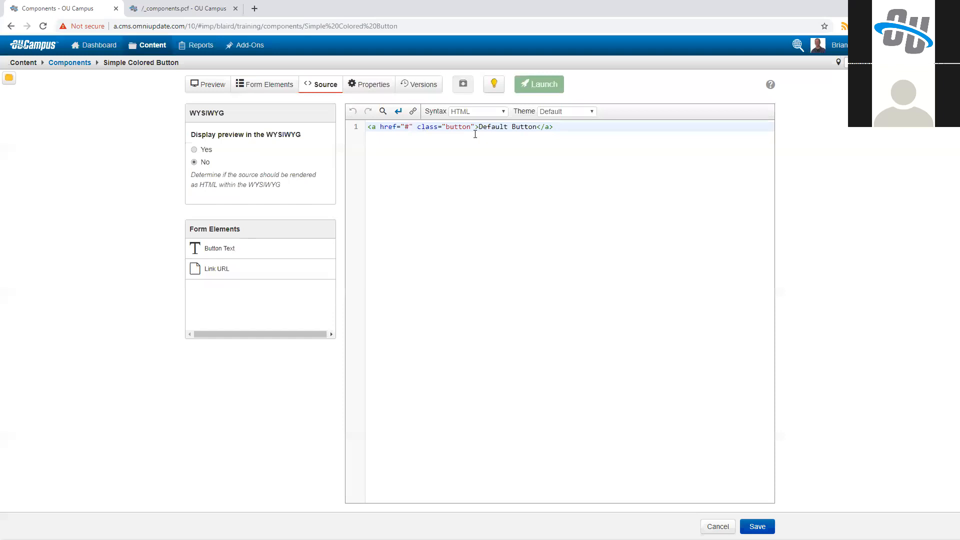
Step: Add a required Drop-Down element labelled "Button Color" with the helper text "Choose a color for this button"
double_click(451, 126)
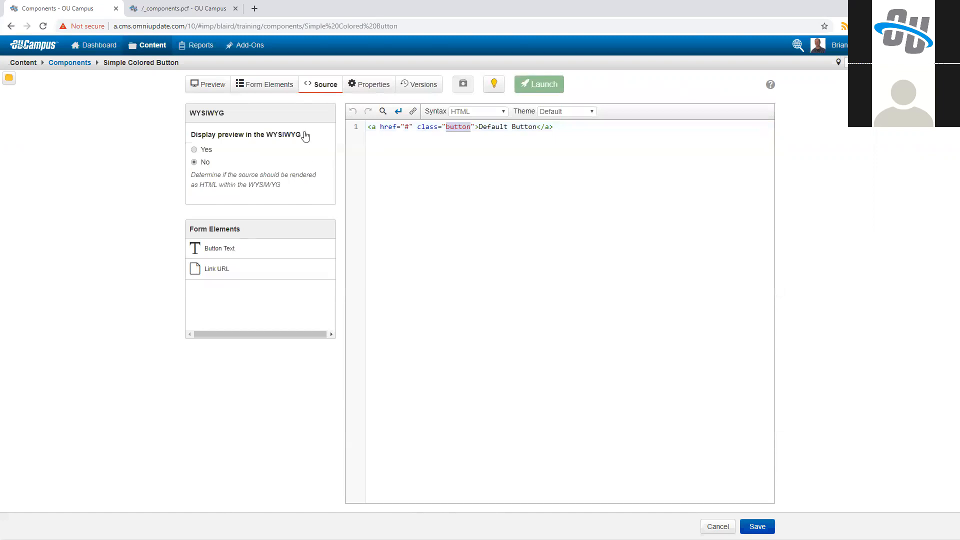
click(268, 86)
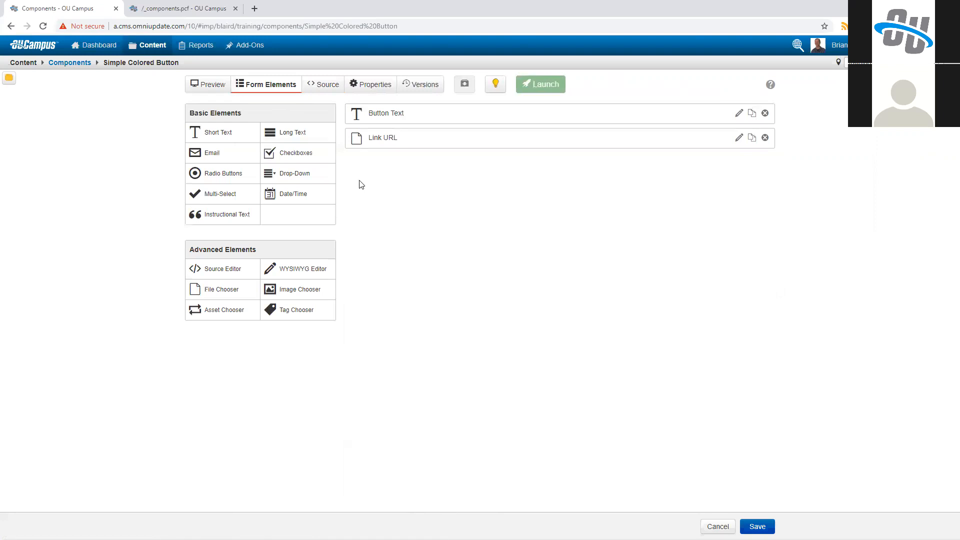
click(299, 178)
click(288, 136)
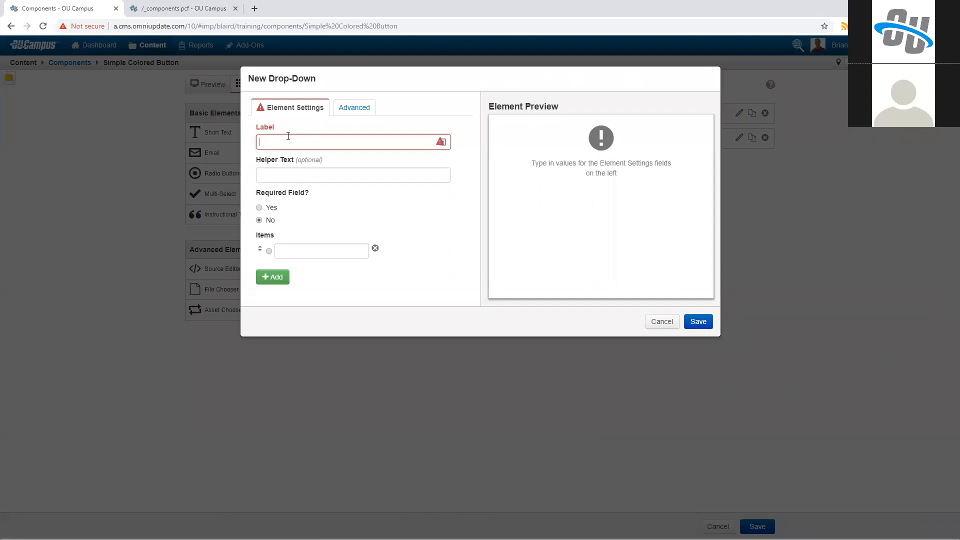
text(Button Color)
key(Tab)
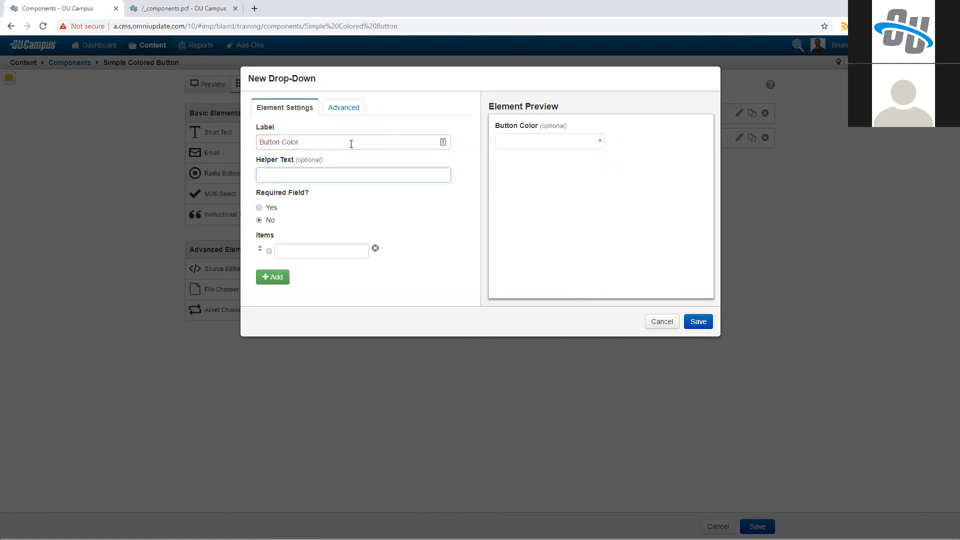
text(Choose a color for this button)
key(Tab)
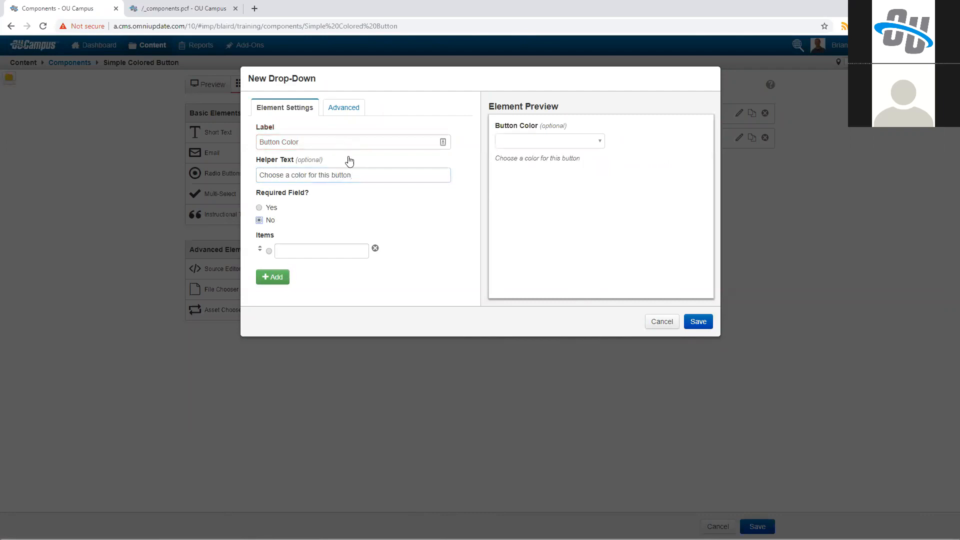
click(269, 209)
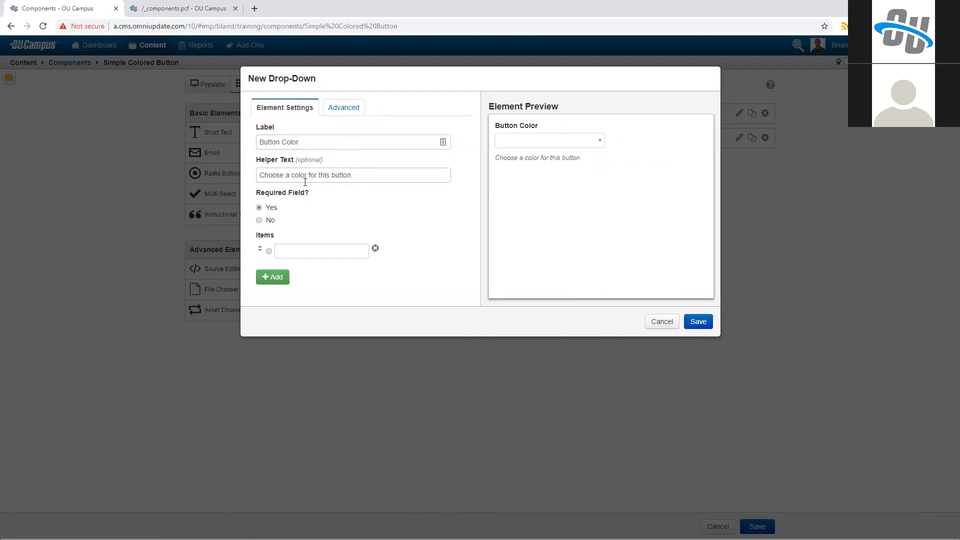
Step: Give the Button Color drop-down four items: Default Color, Red, Green and Blue
click(303, 251)
text(Default Color)
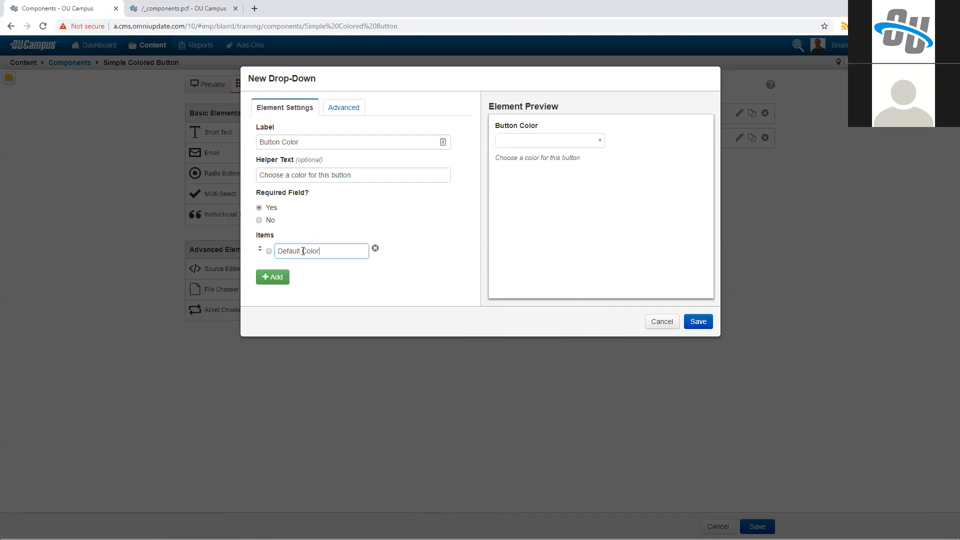
click(273, 277)
click(273, 300)
click(273, 319)
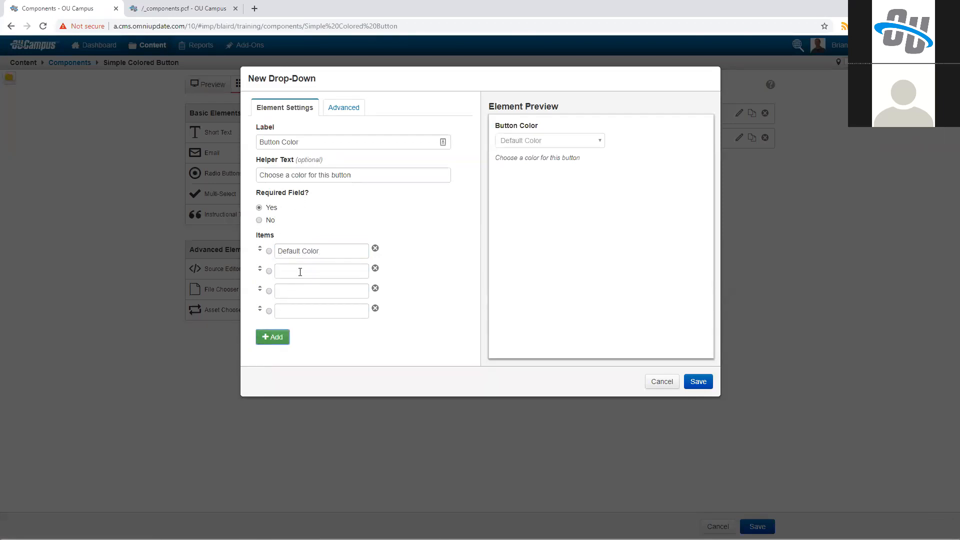
click(322, 271)
text(Red)
key(Tab)
key(Tab)
key(Tab)
text(Green)
click(344, 312)
key(Tab)
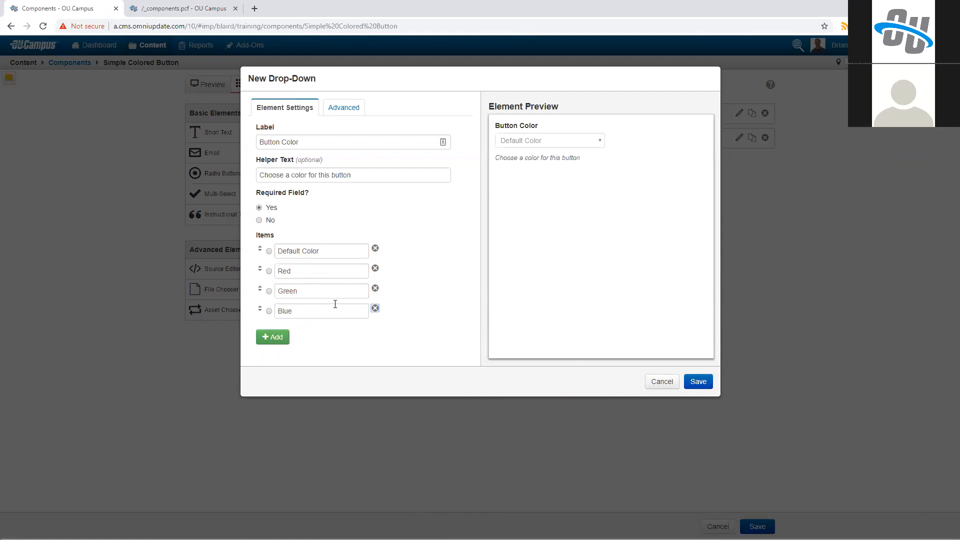
click(320, 342)
Step: In the drop-down's advanced settings, set the Default Color value to "button" and the Red value to "button red-button"
click(334, 111)
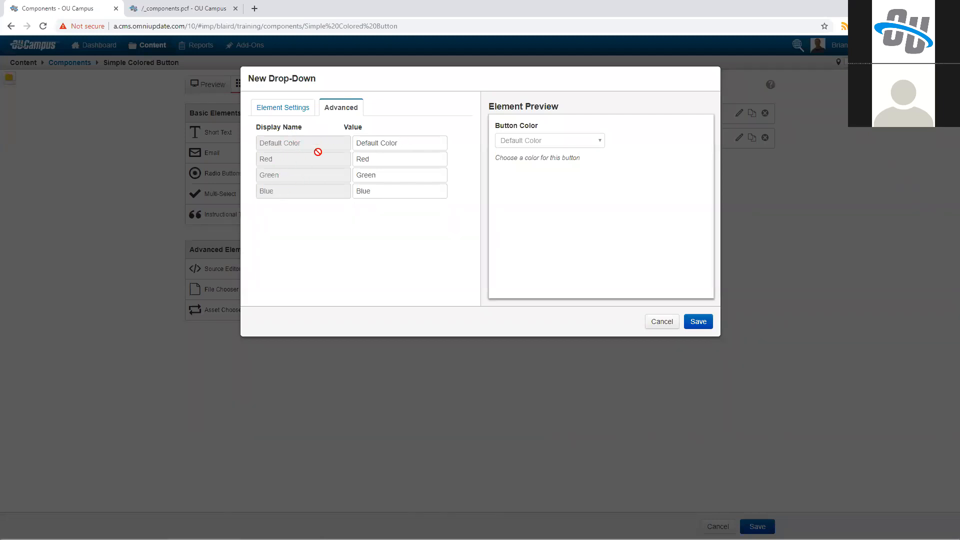
key(ctrl+a)
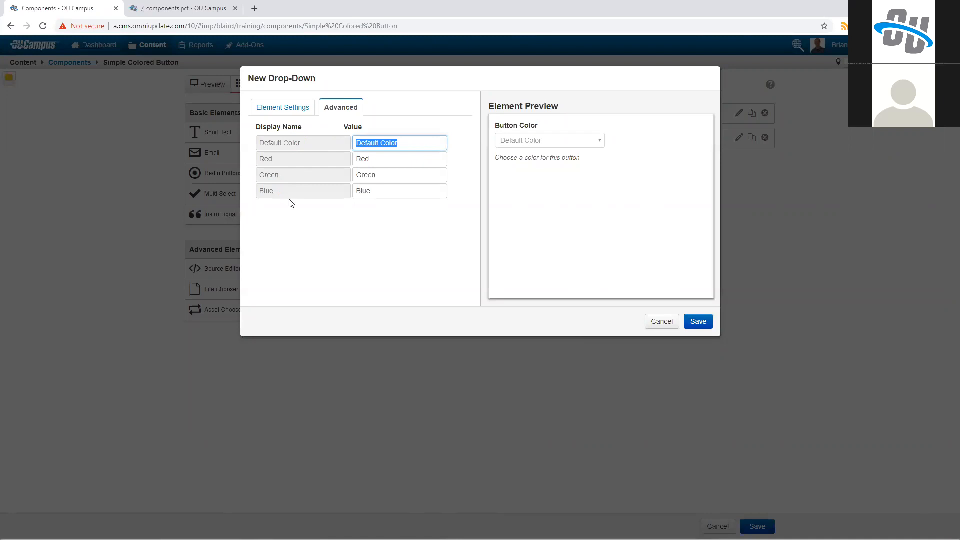
text(button)
key(Tab)
text(butto)
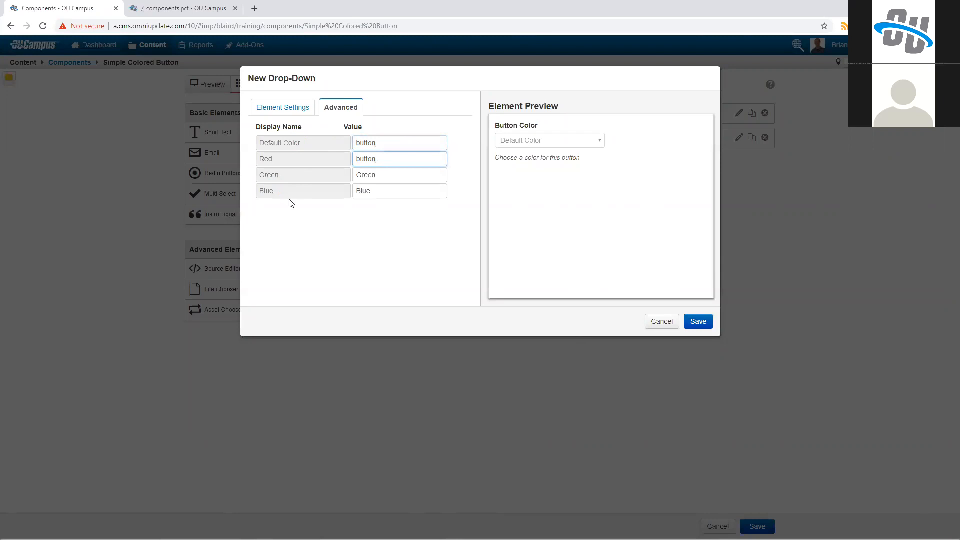
text(ton)
Step: Set the Green value to "button green-button" and the Blue value to "button blue-button", and save the drop-down element
key(Tab)
text(button)
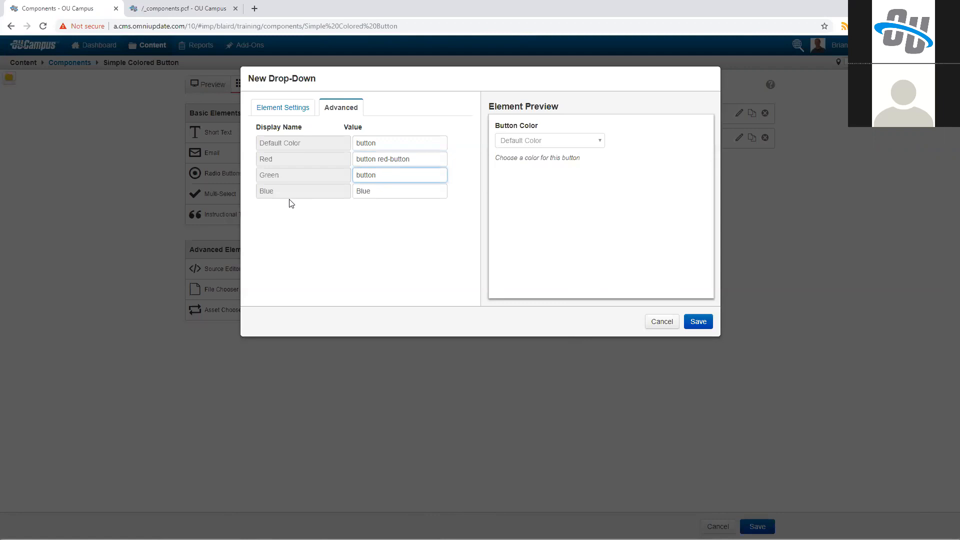
text( green-button)
key(Tab)
text(button blut)
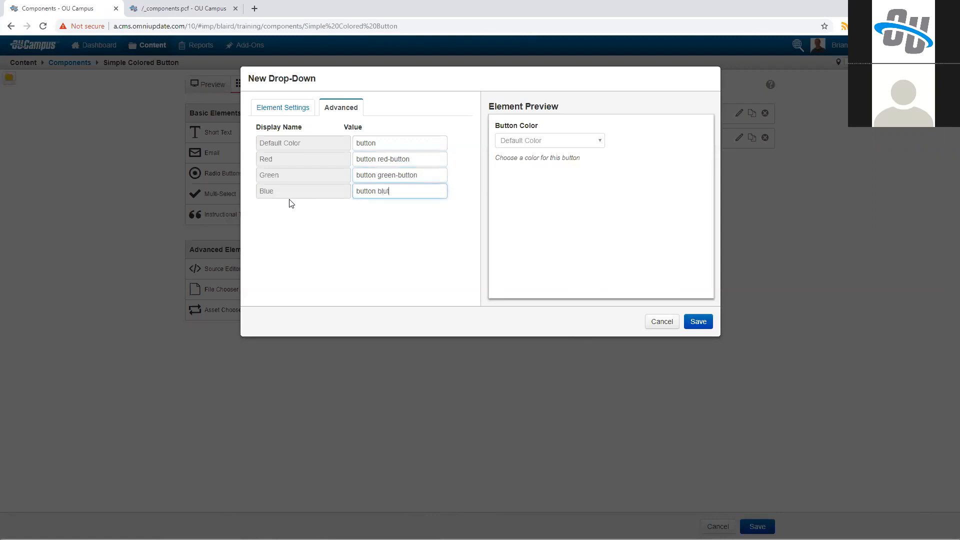
text(-button)
key(Tab)
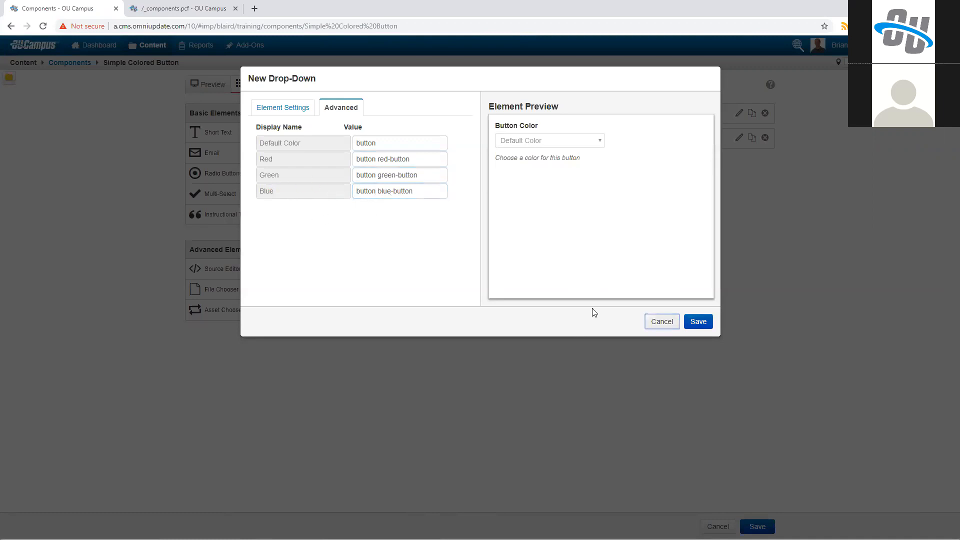
key(Tab)
key(Return)
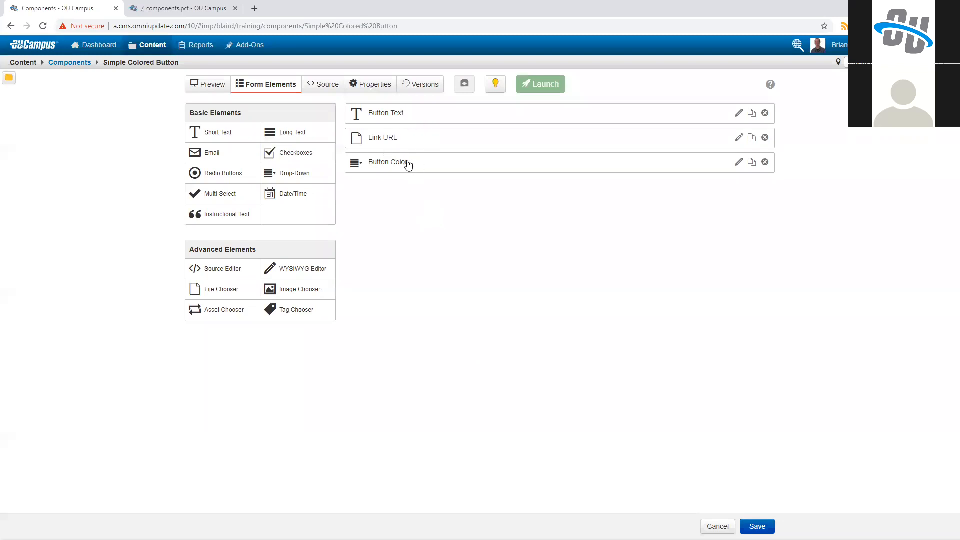
Step: In the source, replace the href, class and link text with the Link URL, Button Color and Button Text elements, and save the component
click(328, 92)
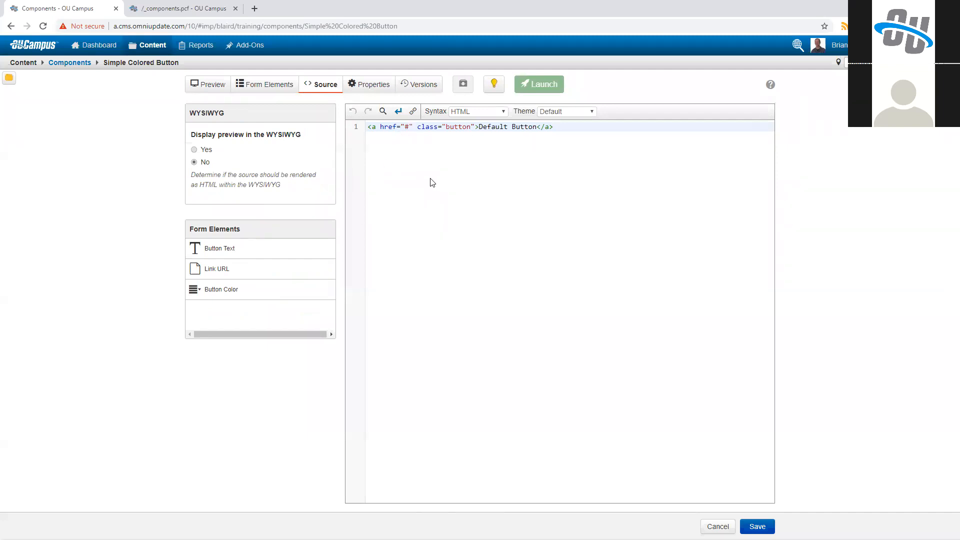
click(274, 260)
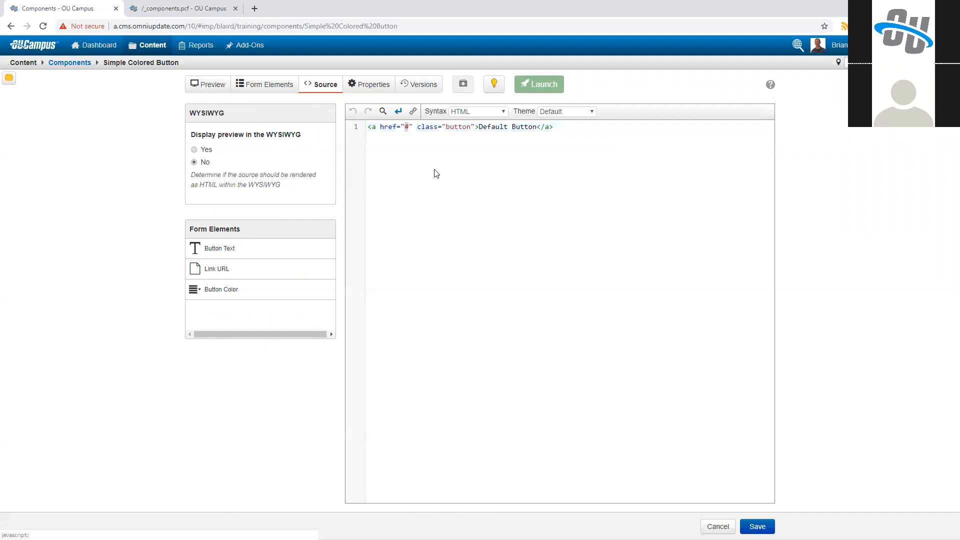
click(286, 299)
drag(547, 128, 602, 128)
click(270, 256)
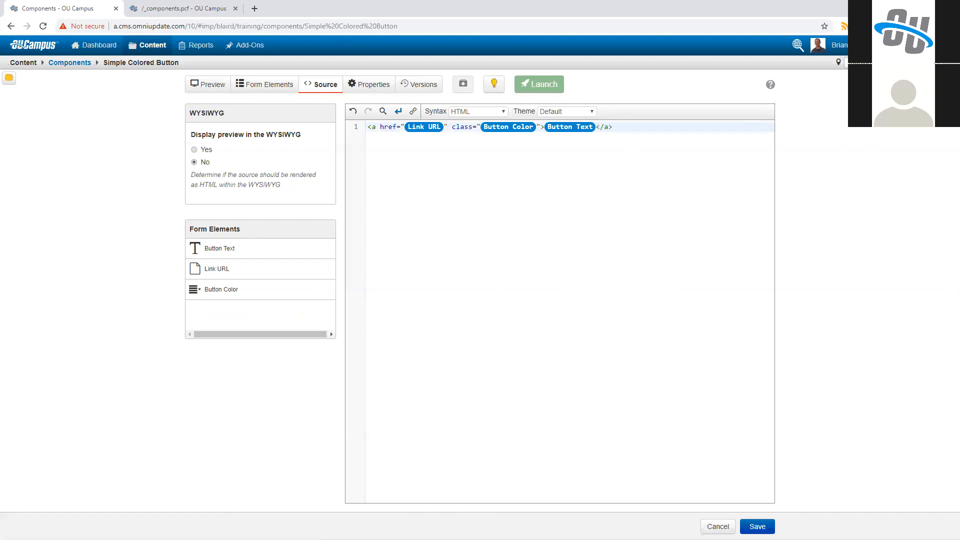
click(757, 526)
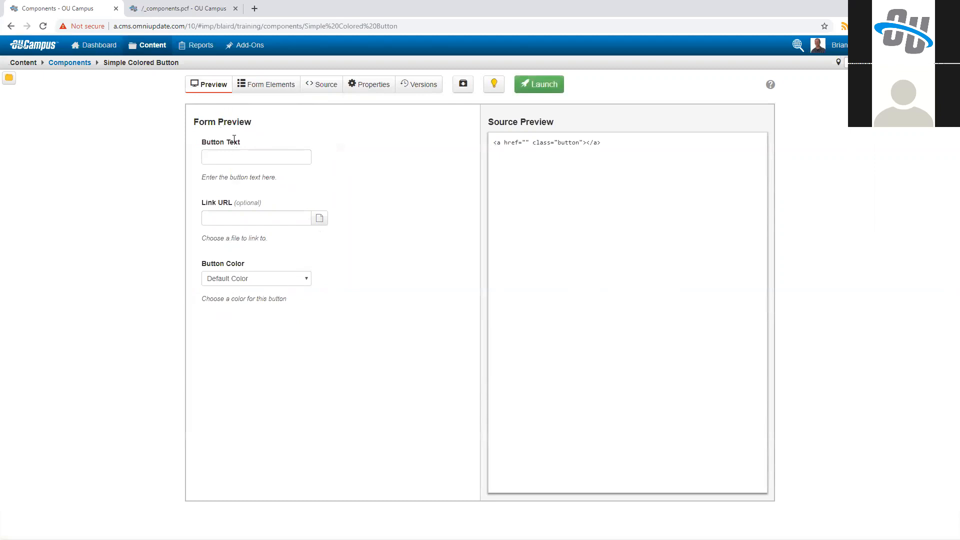
Step: Move the Button Color element above Button Text in the form elements and save the component
click(278, 86)
drag(392, 167, 402, 116)
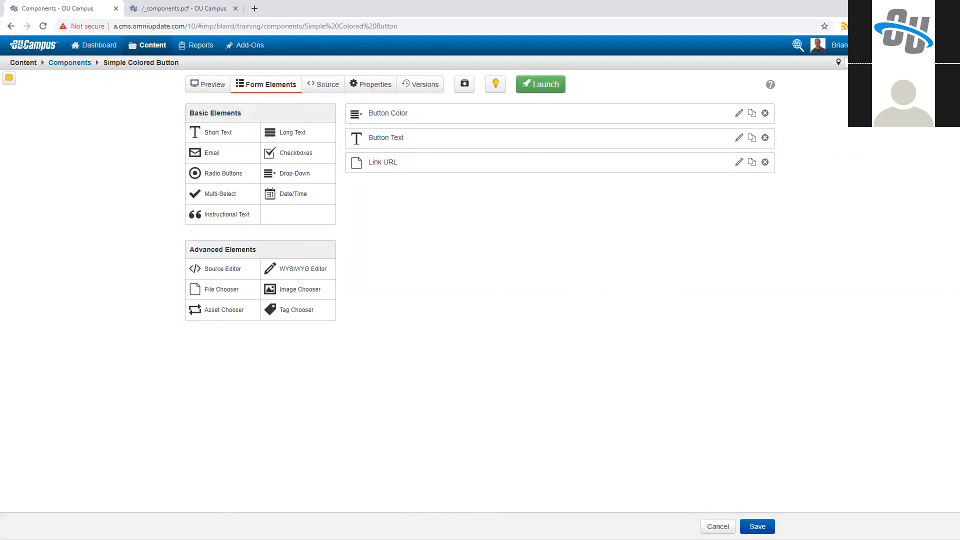
click(757, 526)
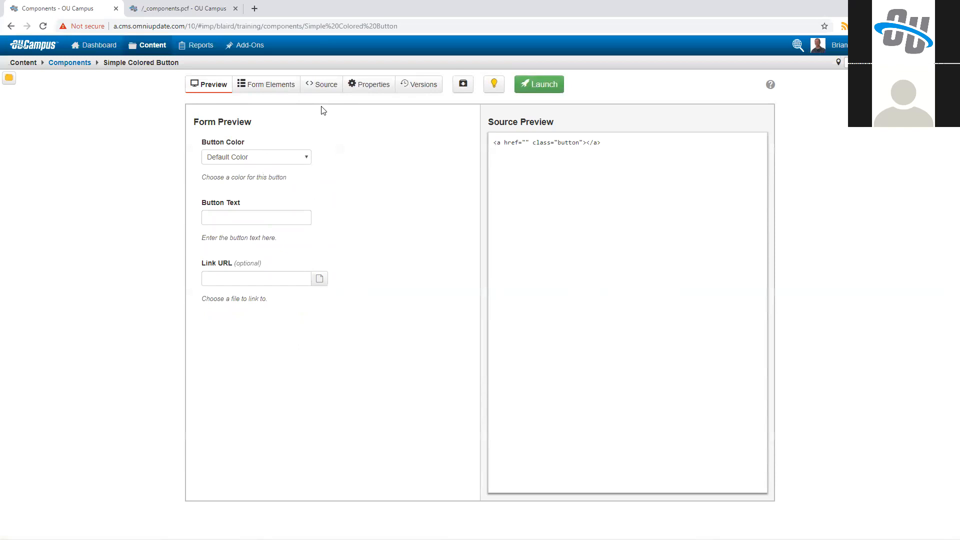
Step: Tag the component "Training Tuesday", make it available to the training, training-tuesday and first listed sites, and save
click(374, 87)
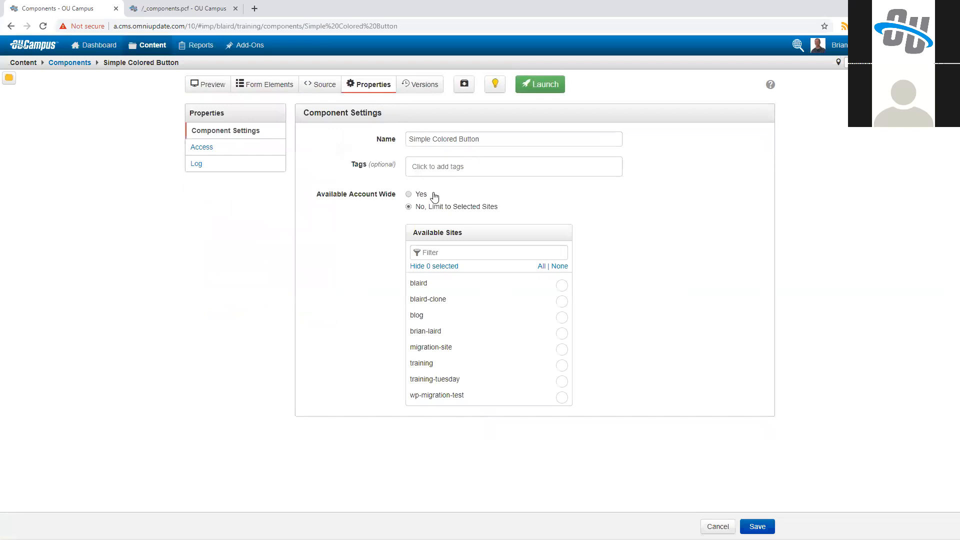
click(444, 172)
text(Tra)
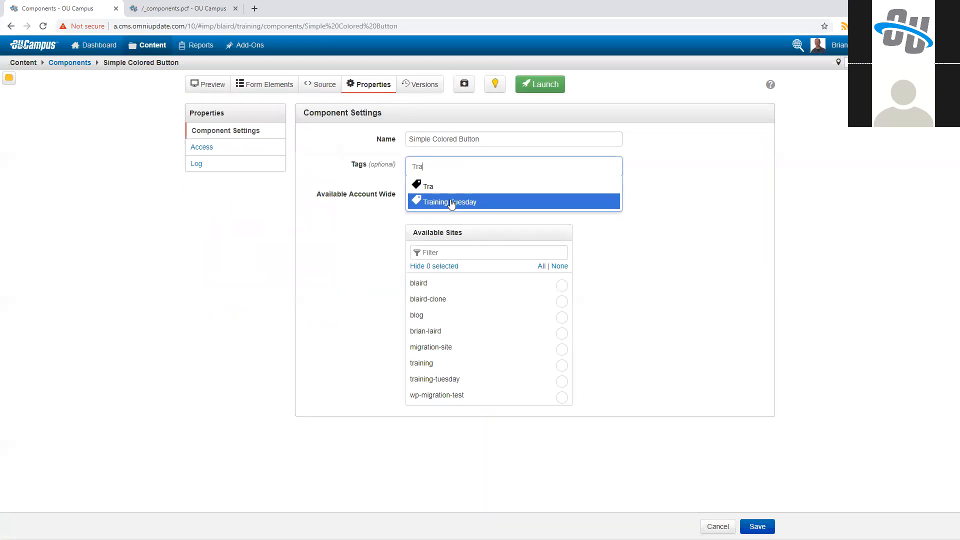
click(489, 201)
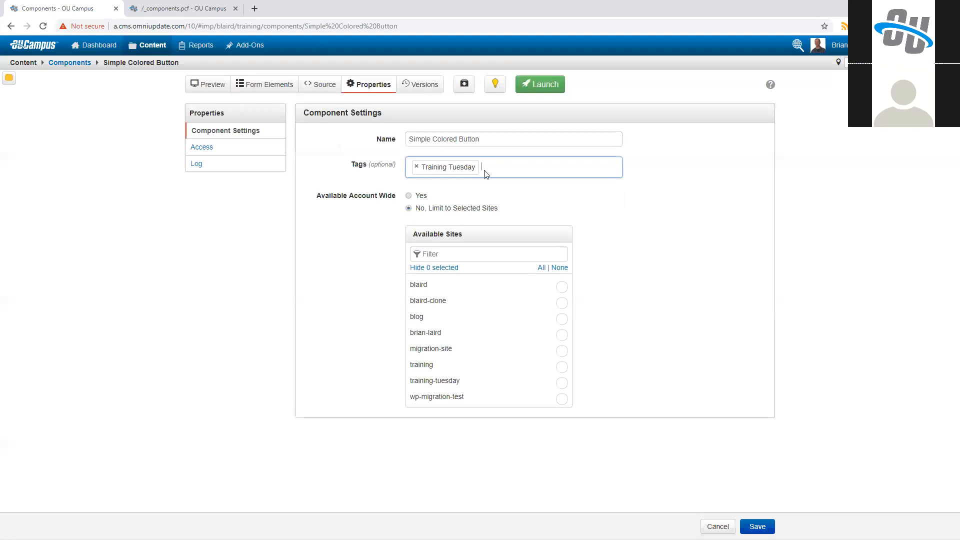
click(561, 369)
click(562, 383)
click(561, 286)
click(757, 526)
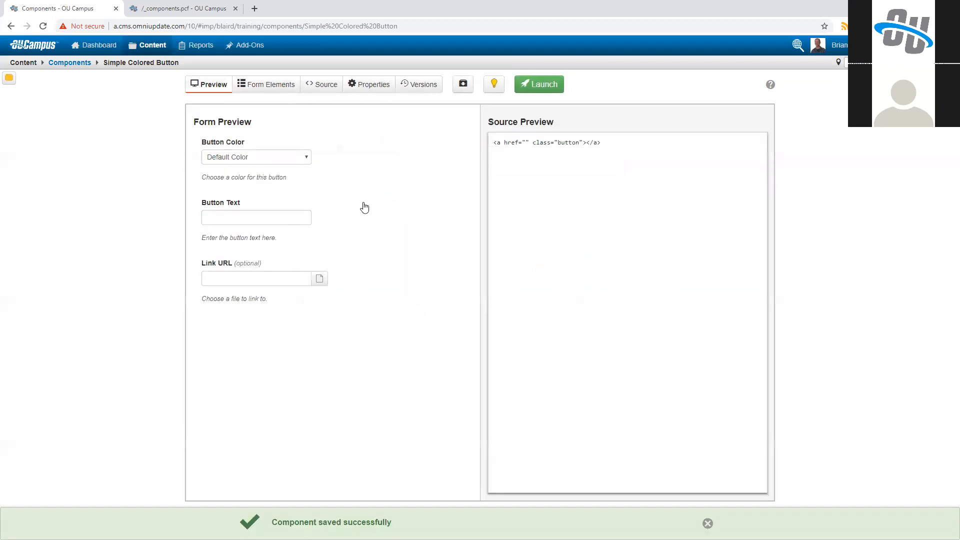
Step: Set the component's access to the site-group group and save
click(376, 88)
click(254, 152)
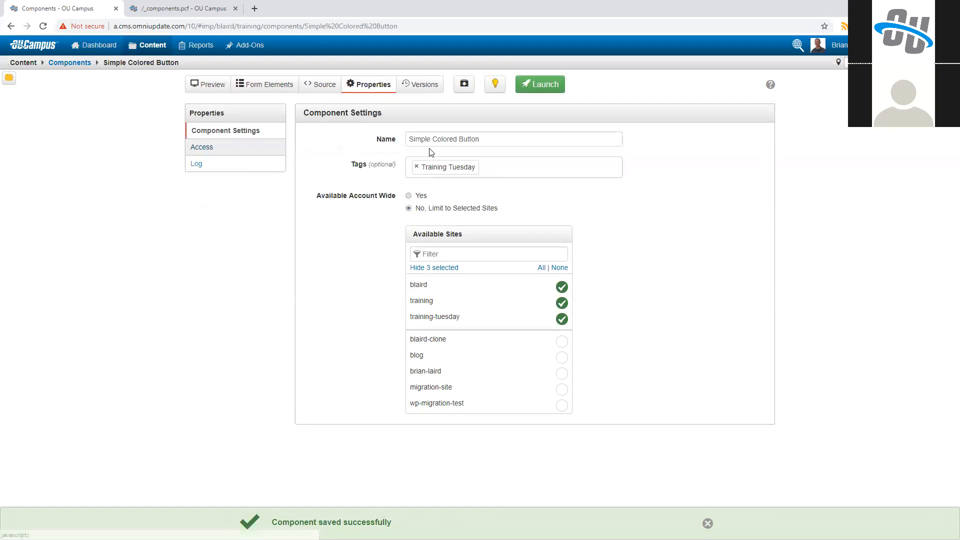
click(442, 141)
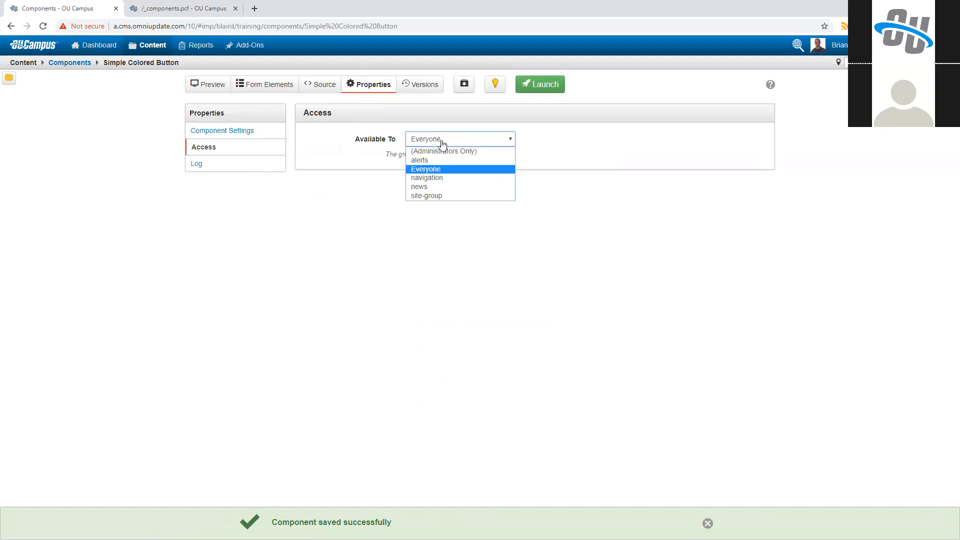
click(442, 195)
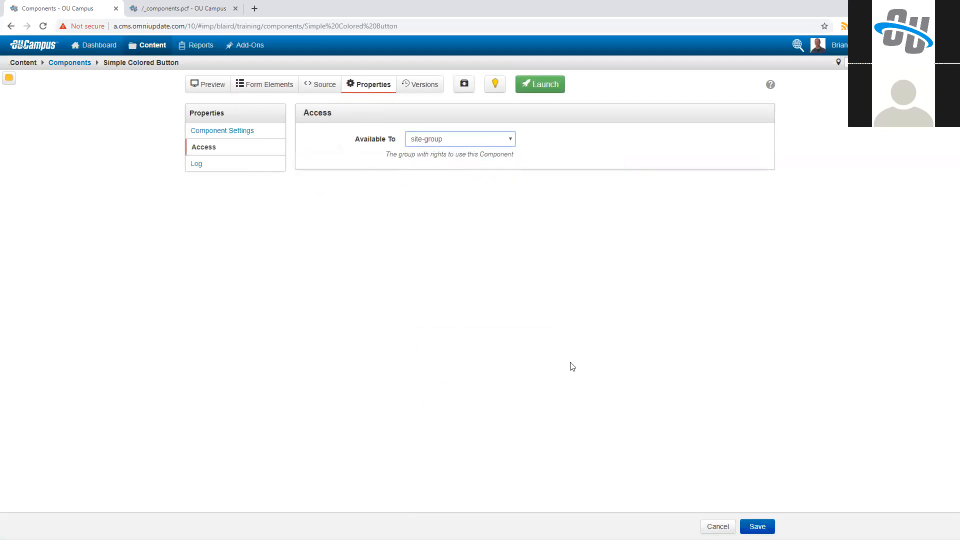
click(757, 526)
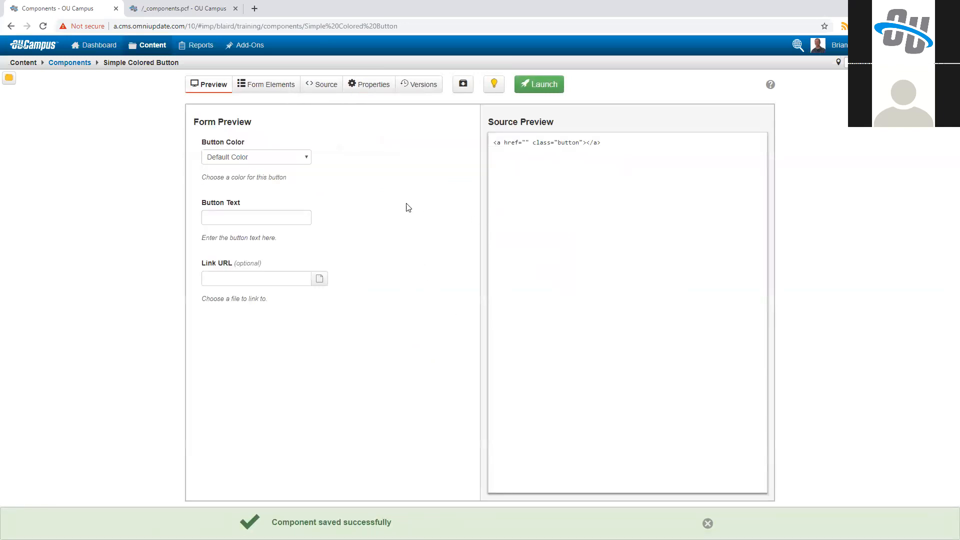
Step: Launch the component with a version description beginning "Created simple colored button comp"
click(533, 84)
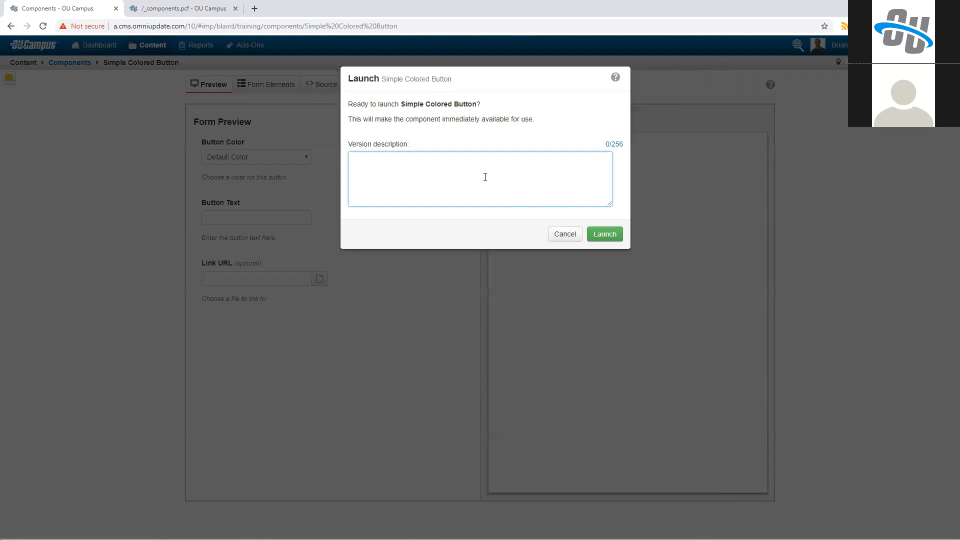
text(Created simploe co)
key(BackSpace)
key(BackSpace)
key(BackSpace)
key(BackSpace)
key(BackSpace)
text(e colored button component)
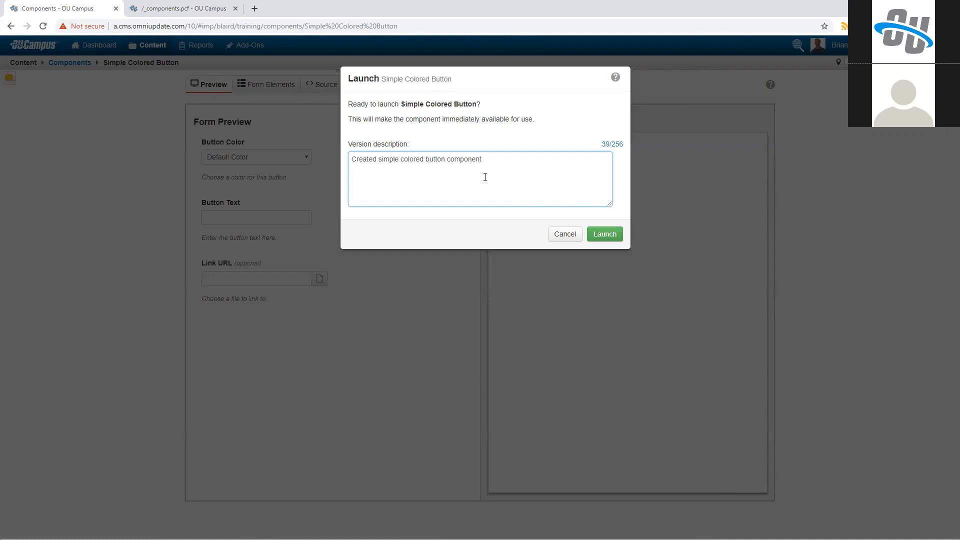
click(602, 236)
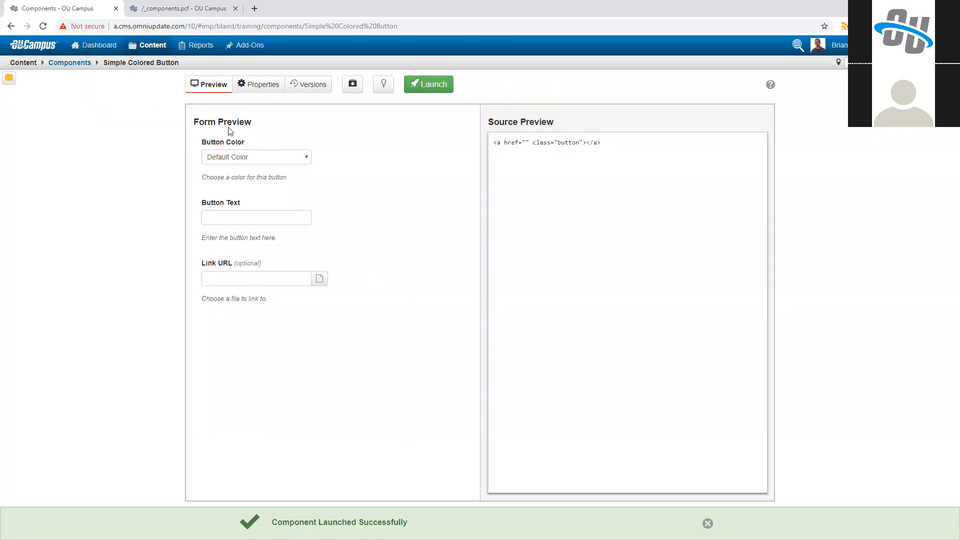
Step: Open the Main Content region of _components.pcf for editing and delete the "Some text" link below the Flex Video component
click(187, 7)
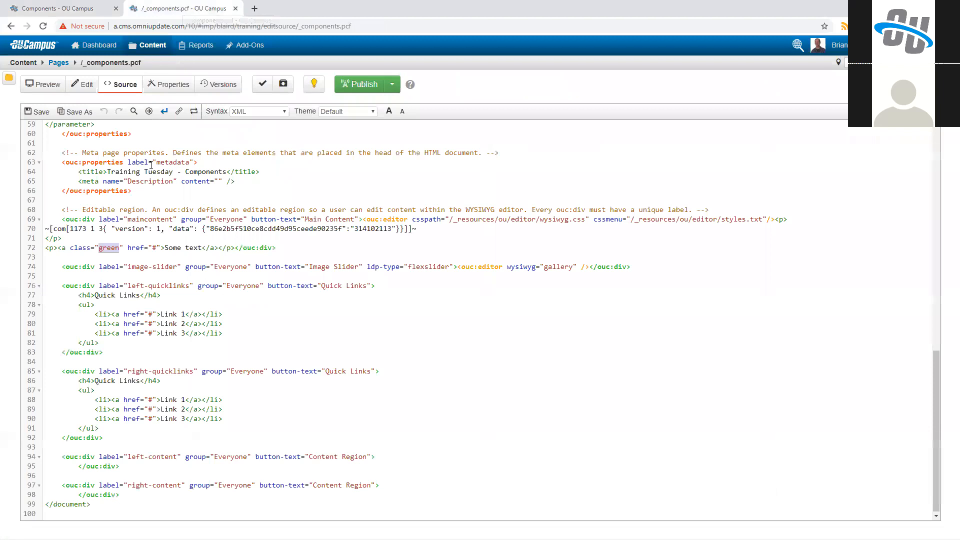
click(79, 85)
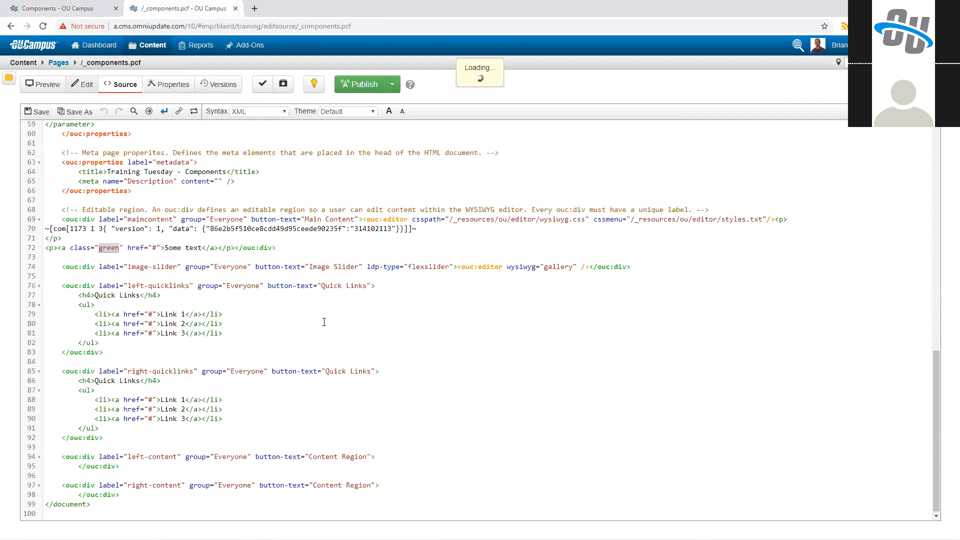
click(388, 245)
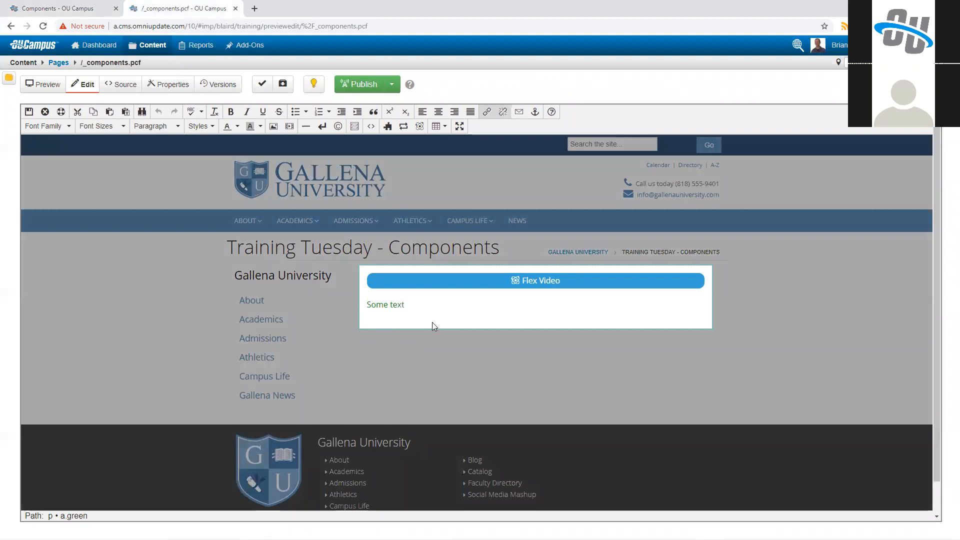
triple_click(404, 308)
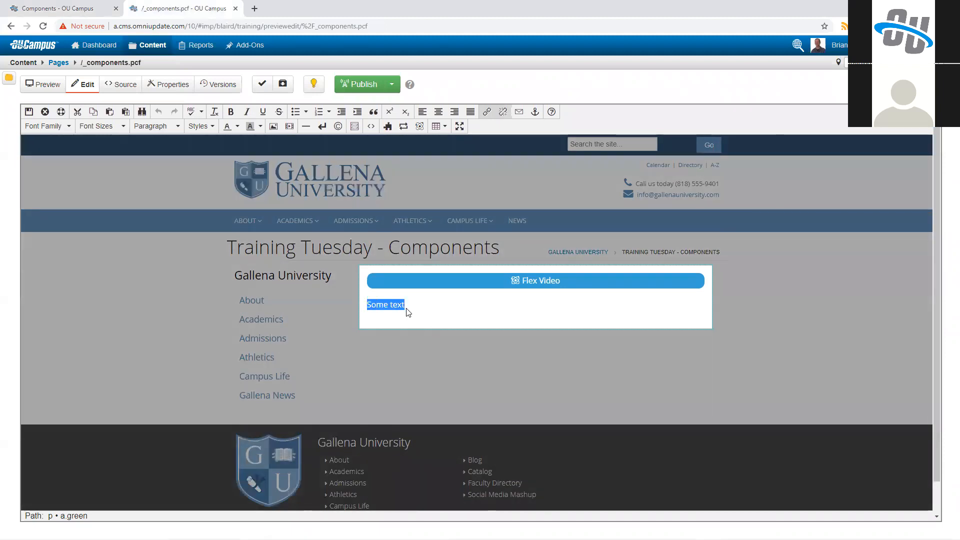
key(BackSpace)
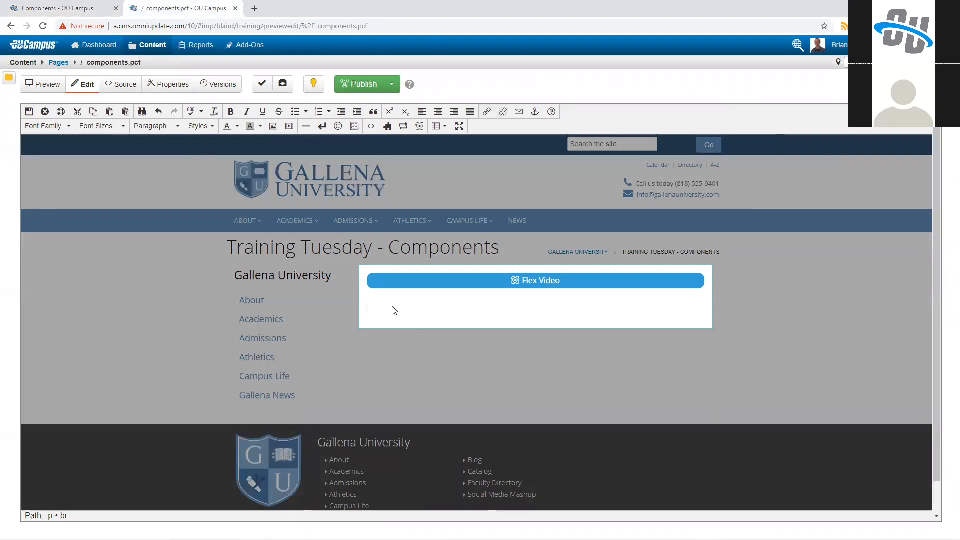
Step: Filter the component chooser by the Training Tuesday tag and insert the Simple Colored Button below the Flex Video component
click(420, 126)
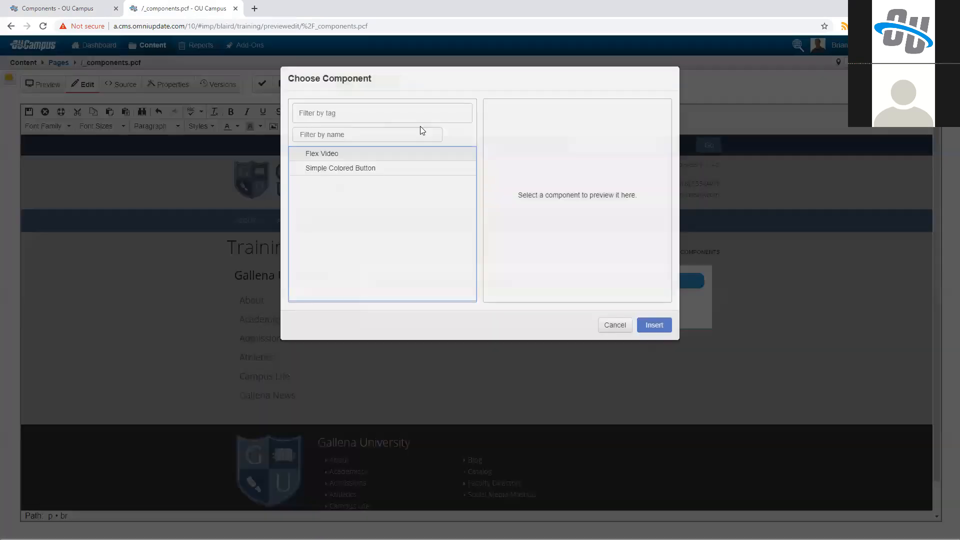
click(330, 118)
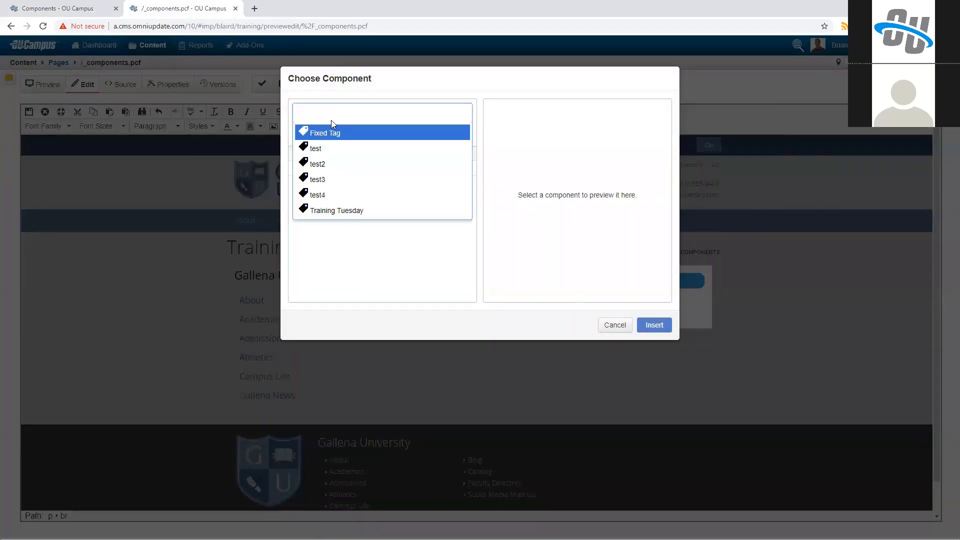
click(336, 209)
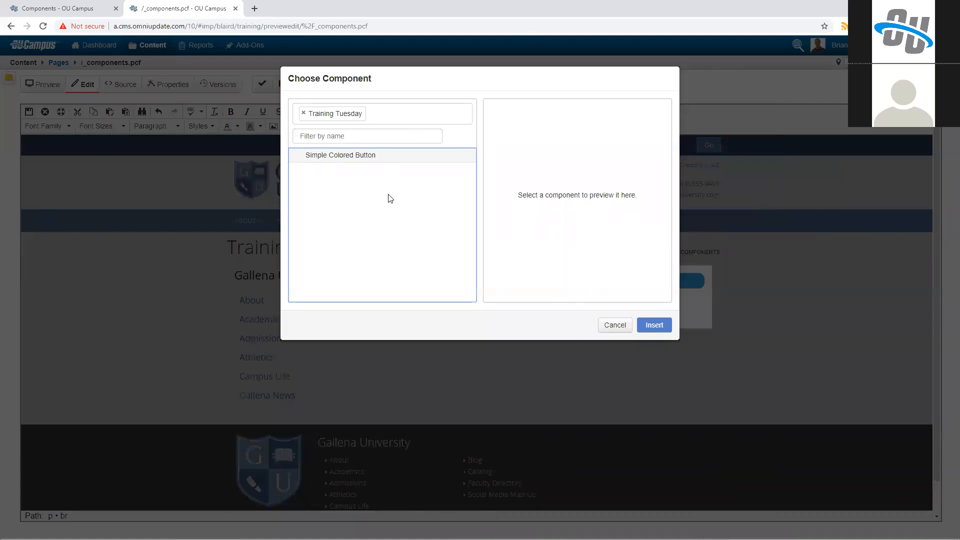
click(345, 159)
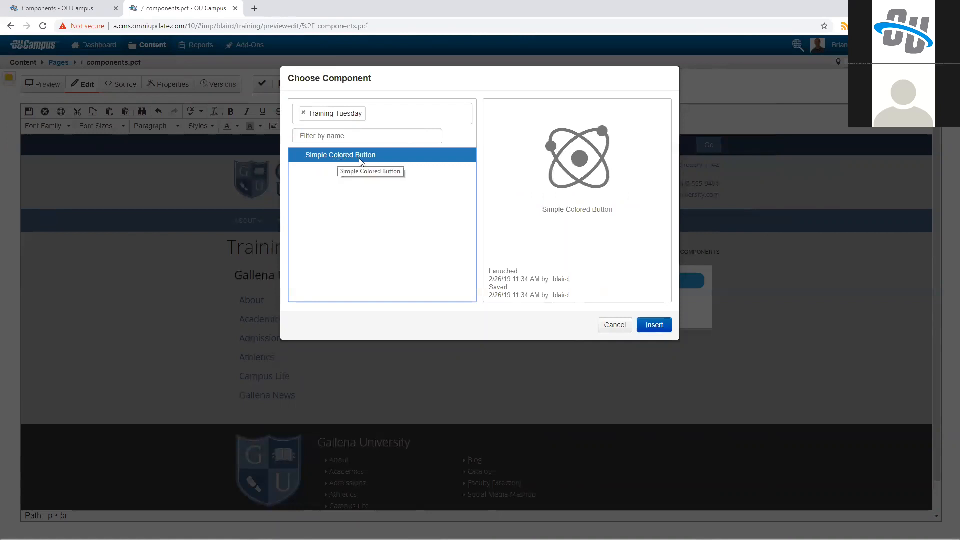
click(649, 325)
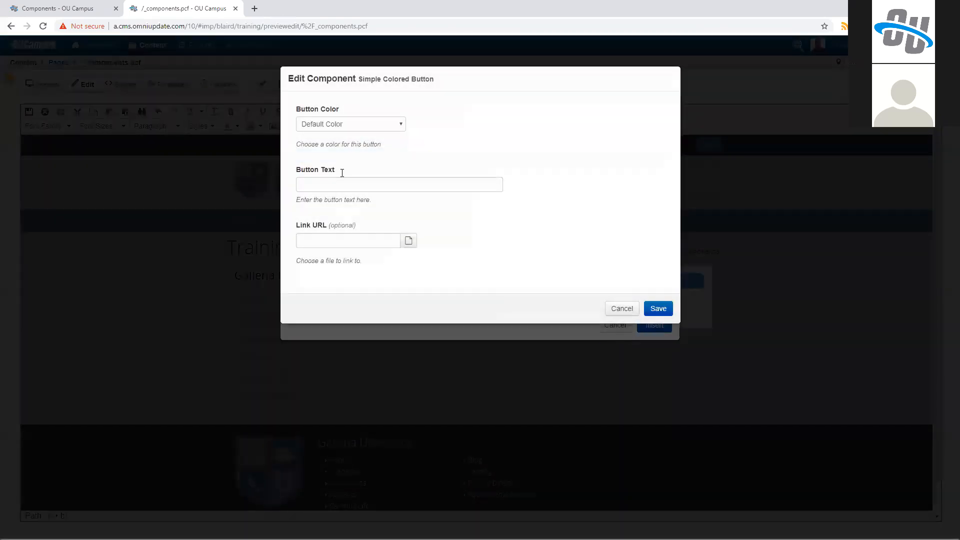
Step: Set the button component's color to Default Color and its text to "My Button"
click(331, 124)
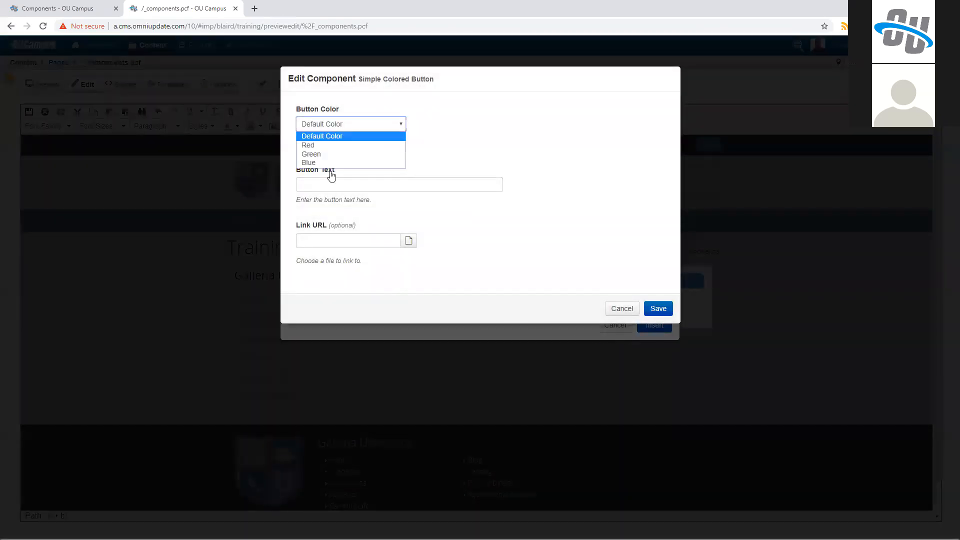
click(344, 135)
click(400, 184)
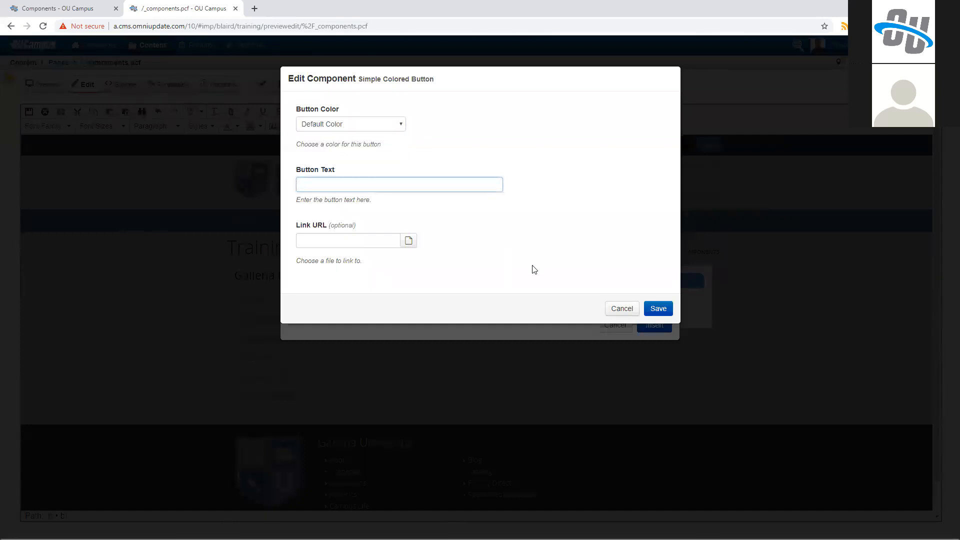
key(Tab)
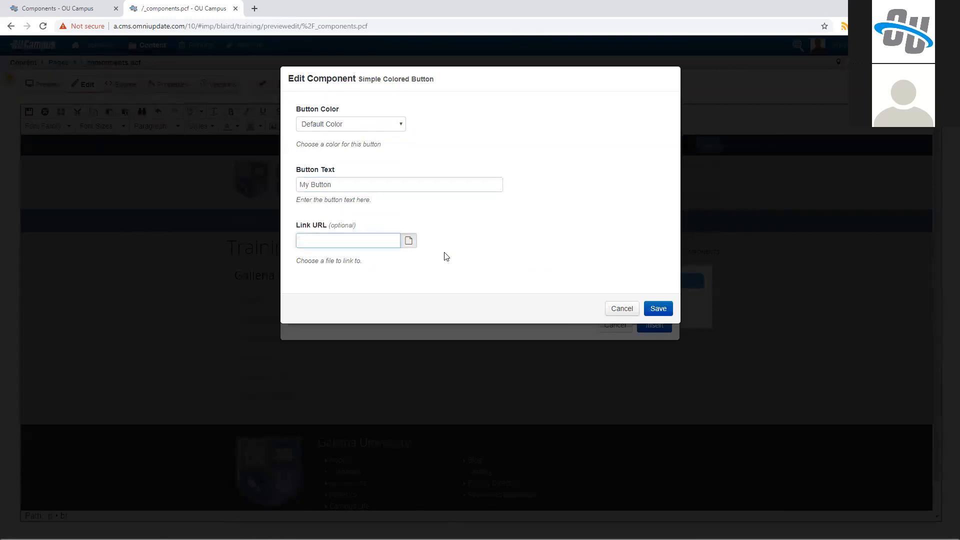
Step: Link the button to index.pcf in the campus-life folder and save the component's settings
click(408, 240)
scroll(370, 235, down, 3)
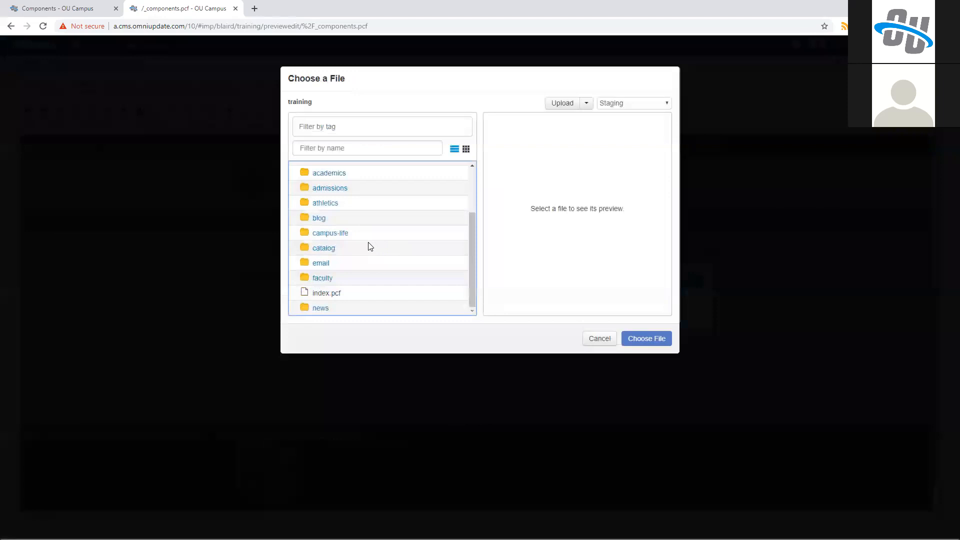
click(338, 233)
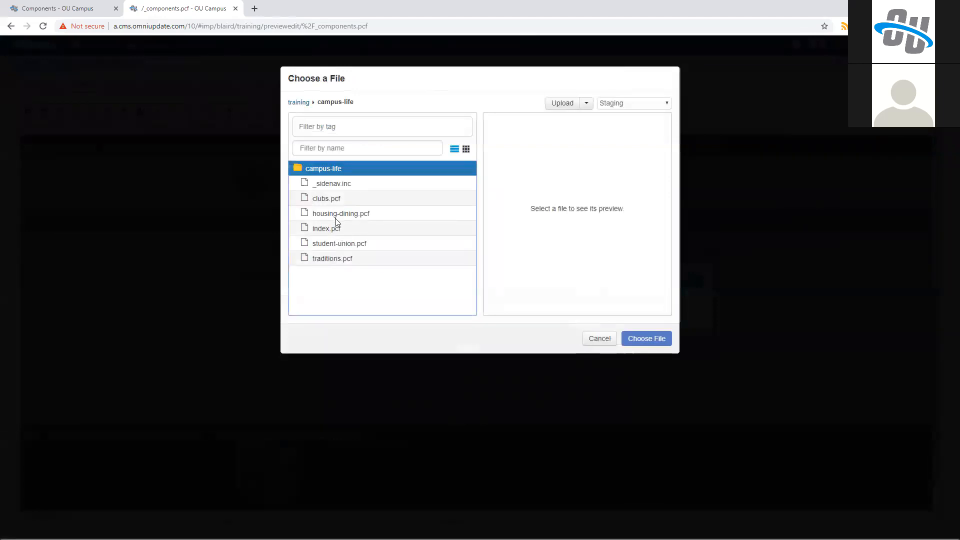
double_click(353, 228)
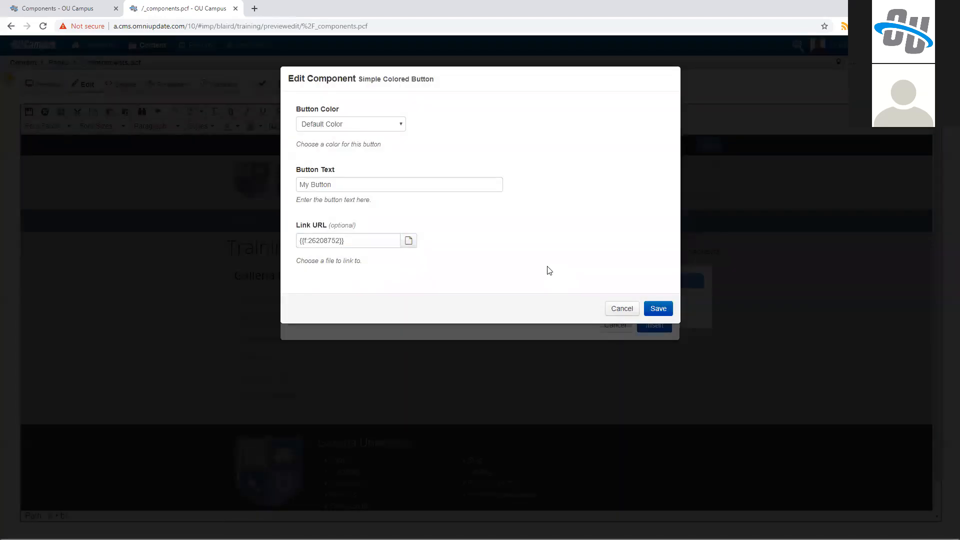
click(621, 306)
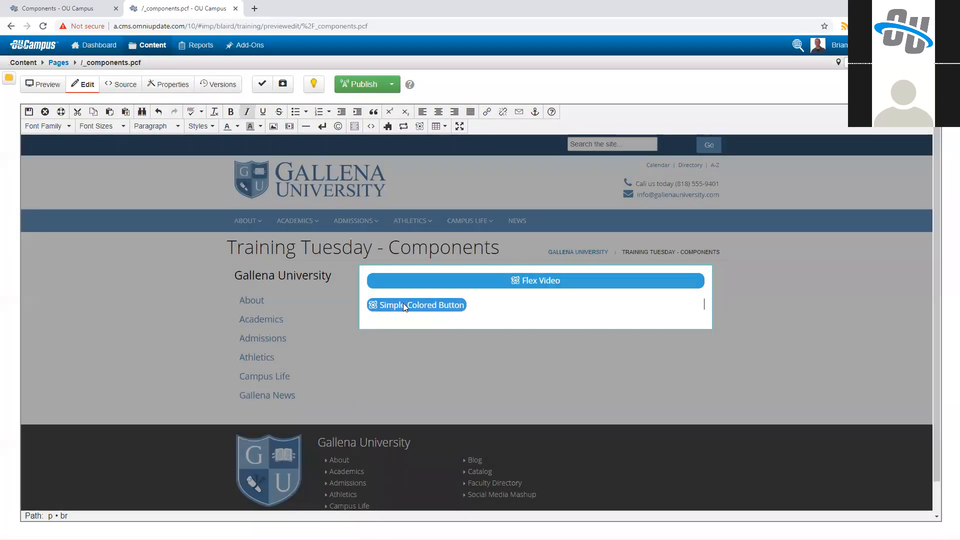
Step: Save the Main Content region and check the rendered button below the video
click(30, 113)
scroll(362, 395, down, 3)
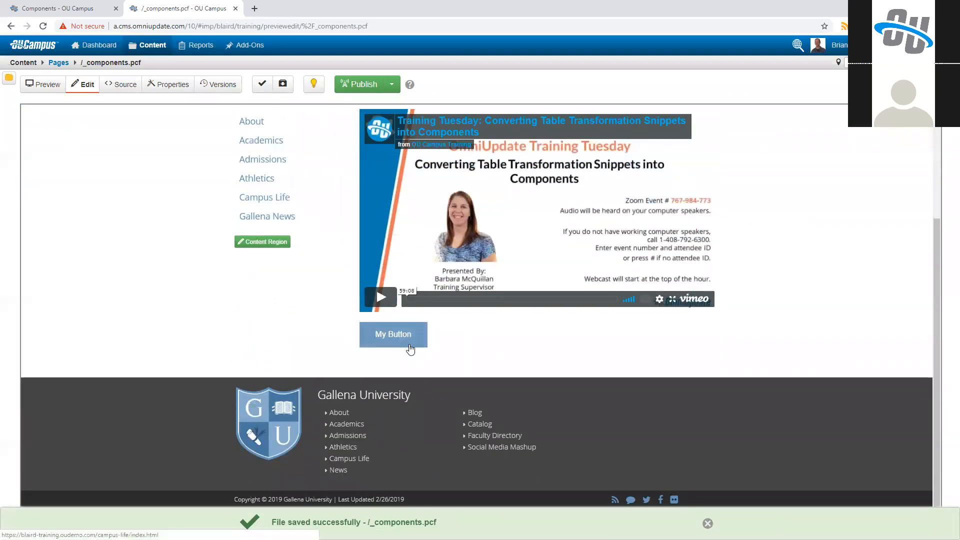
scroll(457, 350, up, 2)
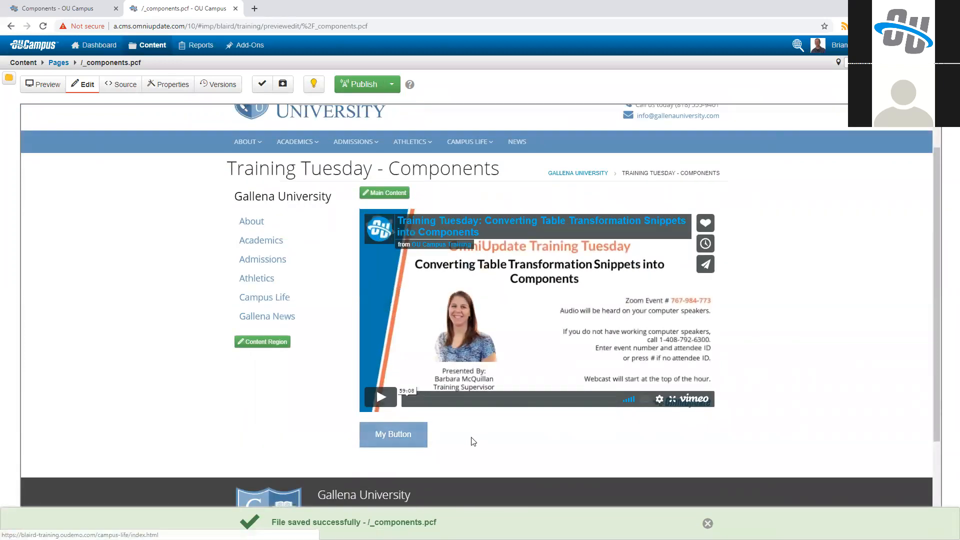
Step: Change the Simple Colored Button's color to Green in the Main Content region and save the component and the page
click(388, 193)
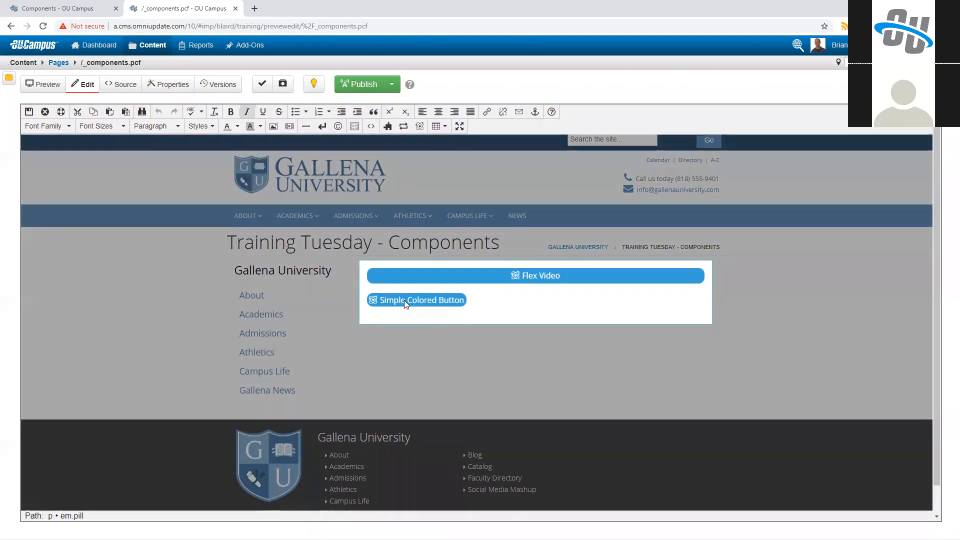
click(404, 300)
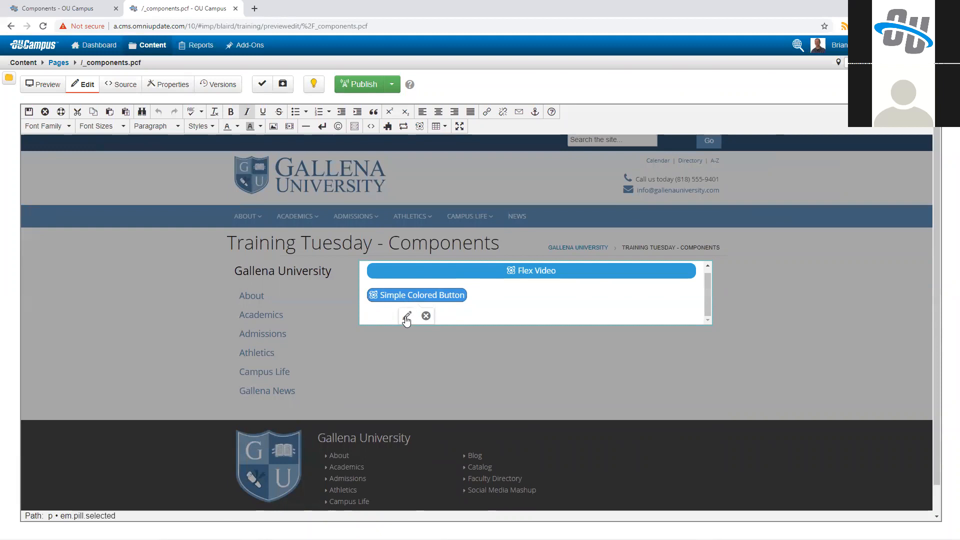
click(407, 318)
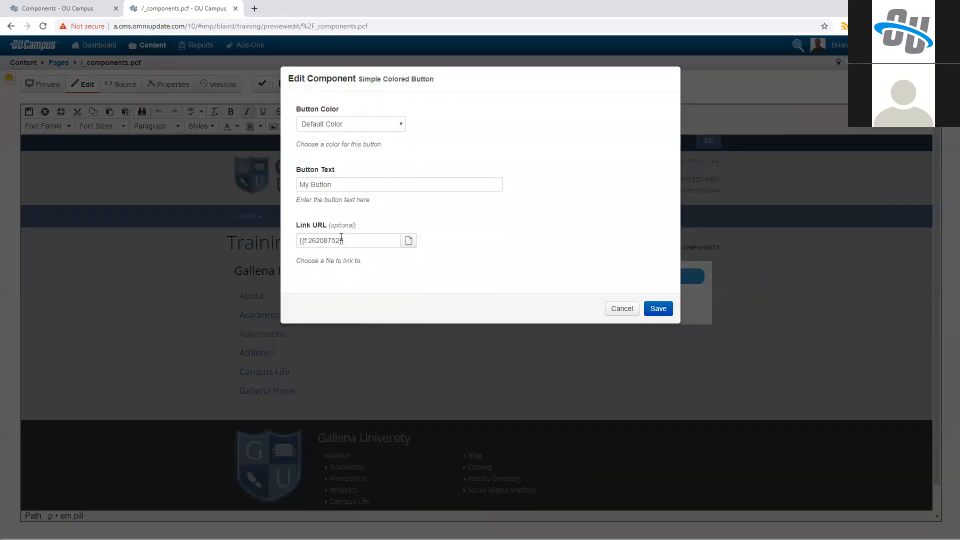
click(338, 129)
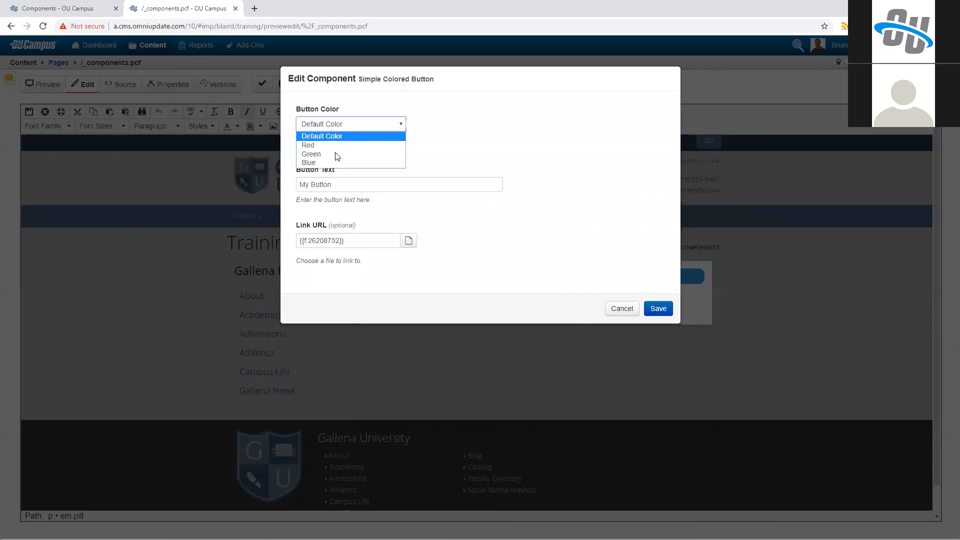
click(335, 154)
click(657, 308)
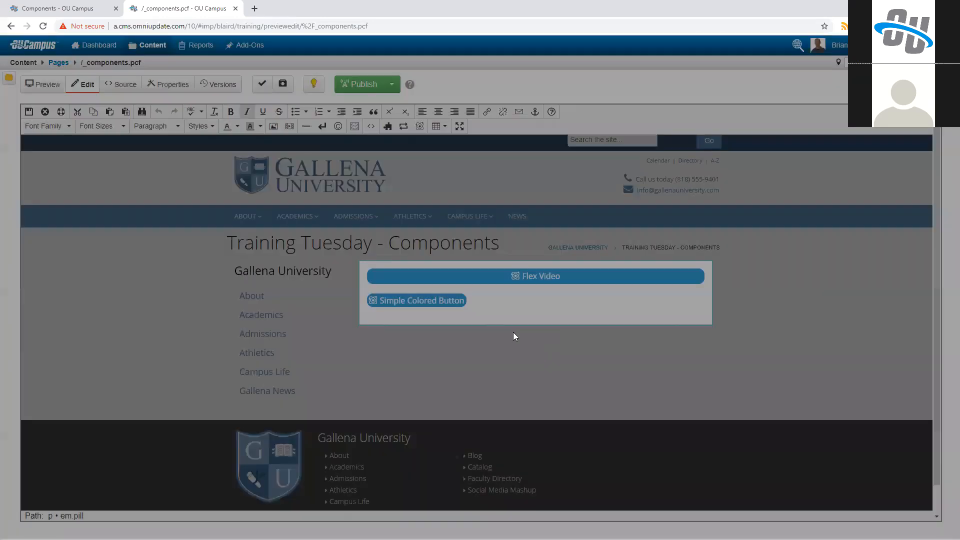
click(29, 111)
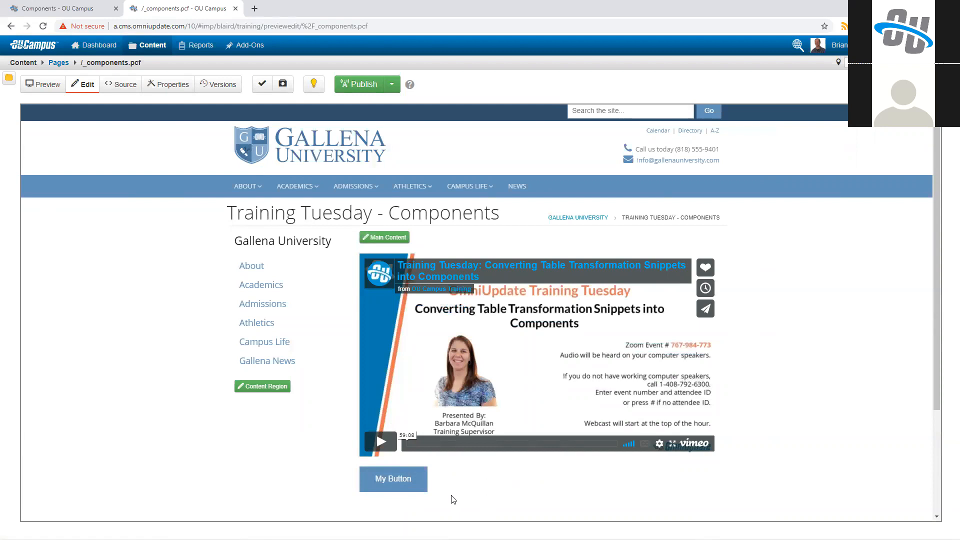
Step: Inspect the HTML classes and styles of the My Button link in the browser's developer tools
right_click(389, 479)
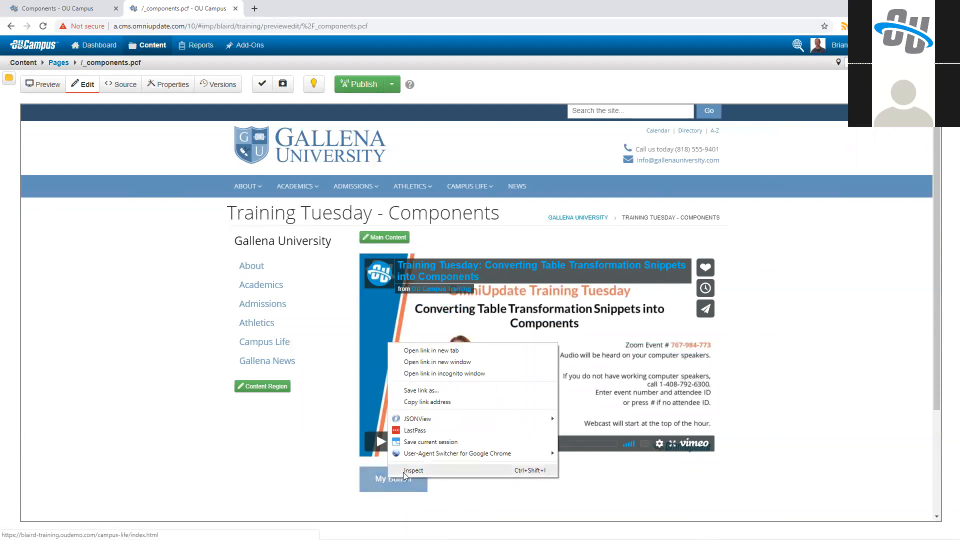
click(405, 471)
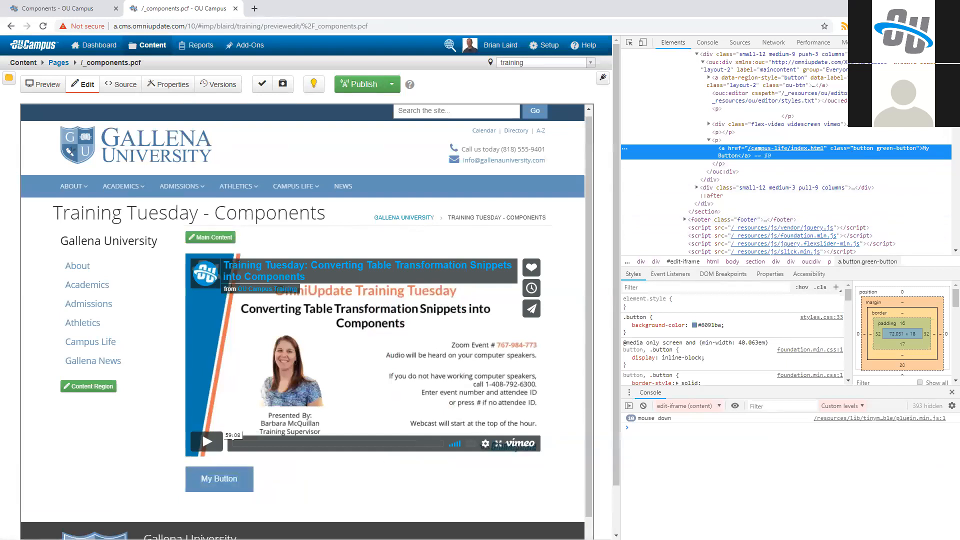
key(F12)
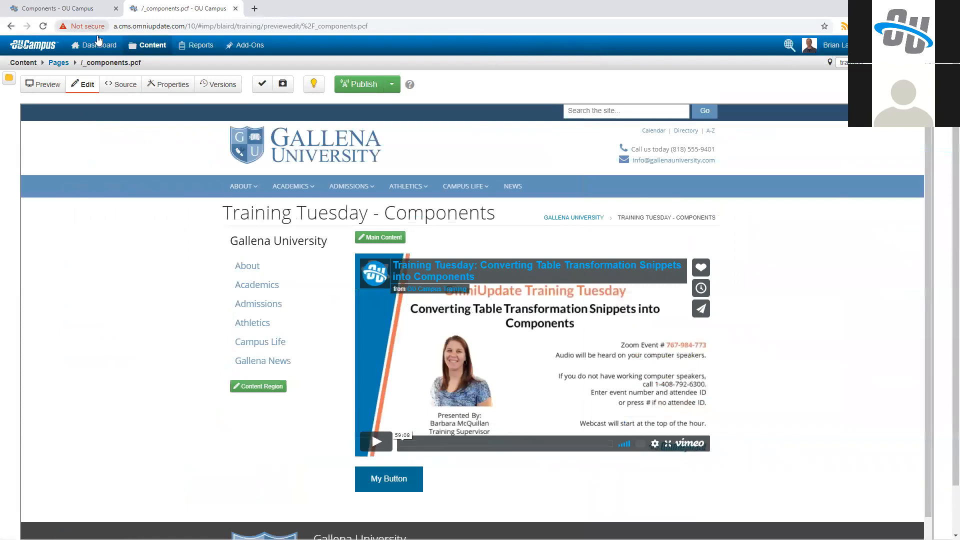
Step: Open styles.css from the _resources/css folder of the site's pages in the source editor
click(140, 45)
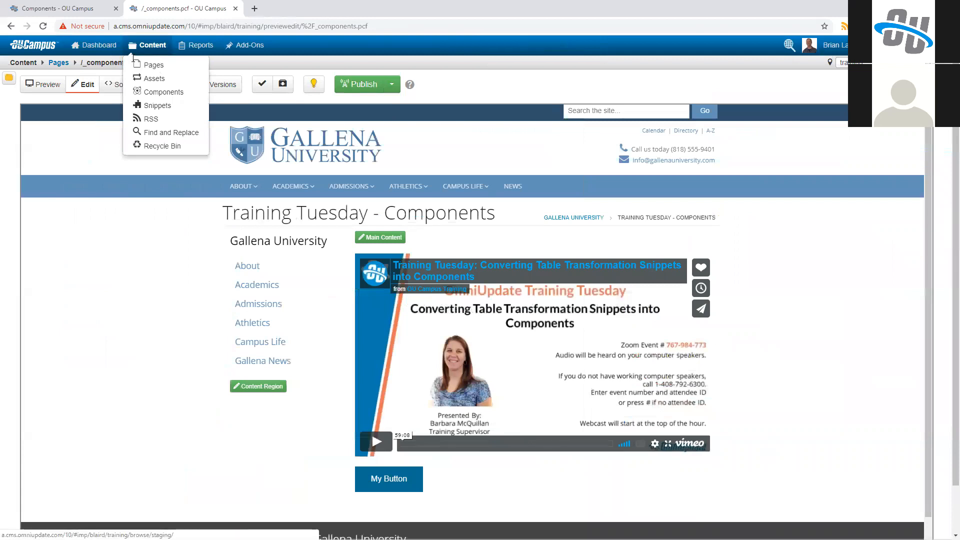
click(148, 65)
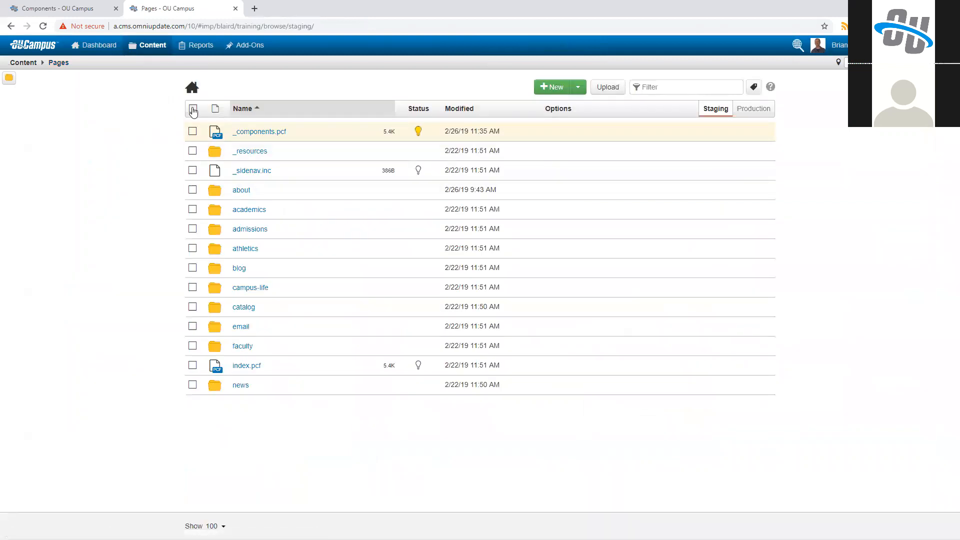
click(251, 157)
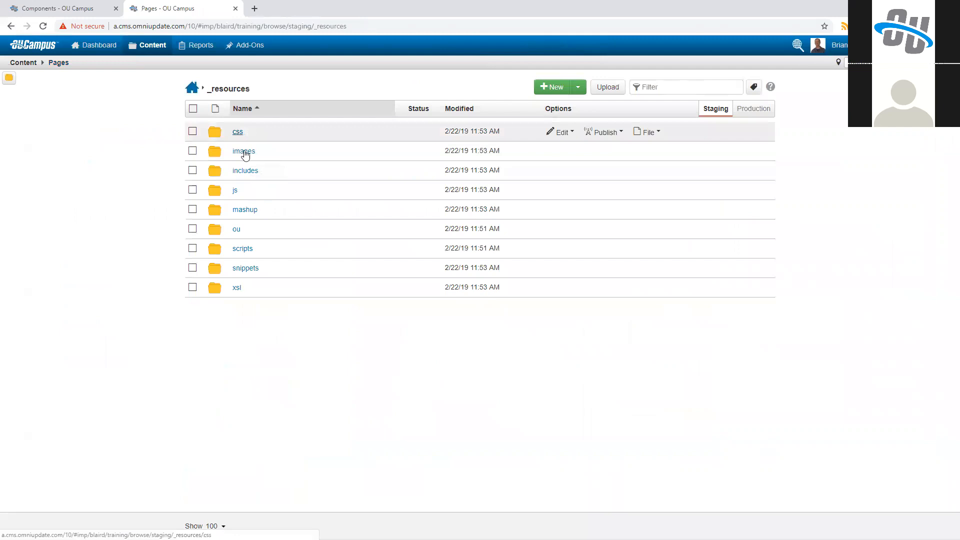
click(244, 133)
click(248, 404)
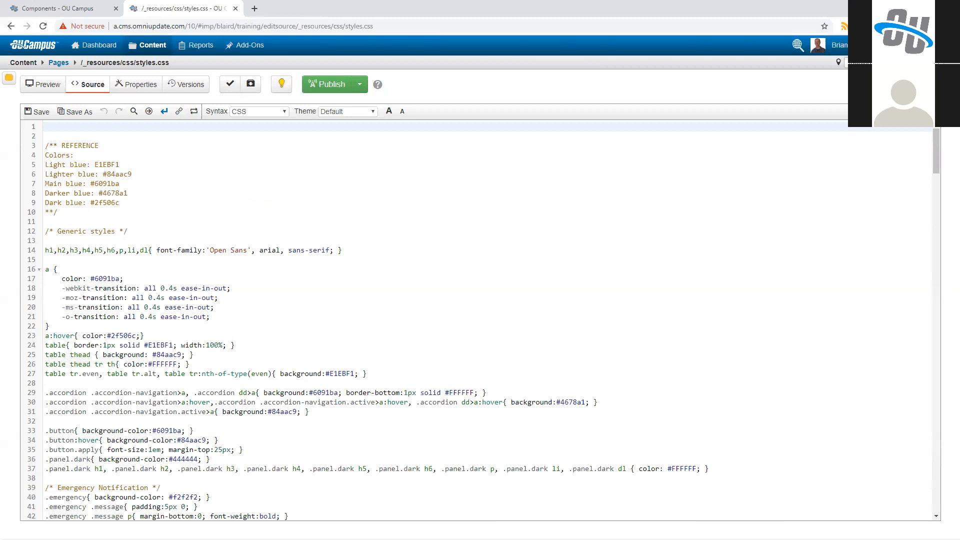
Step: Paste the red, green and blue button rules with their hover colors at the start of styles.css and outdent them one level
click(65, 127)
text(.button.red-button {         background-color: red;     }     .button.red-button:hover {         background-color: #8b0000;     }     .button.green-button {         background-color: green;     }     .button.green-button:hover {         background-color: #006400;     }     .button.blue-button {         background-color: blue;     }     .button.blue-button:hover {         background-color: #003366;     })
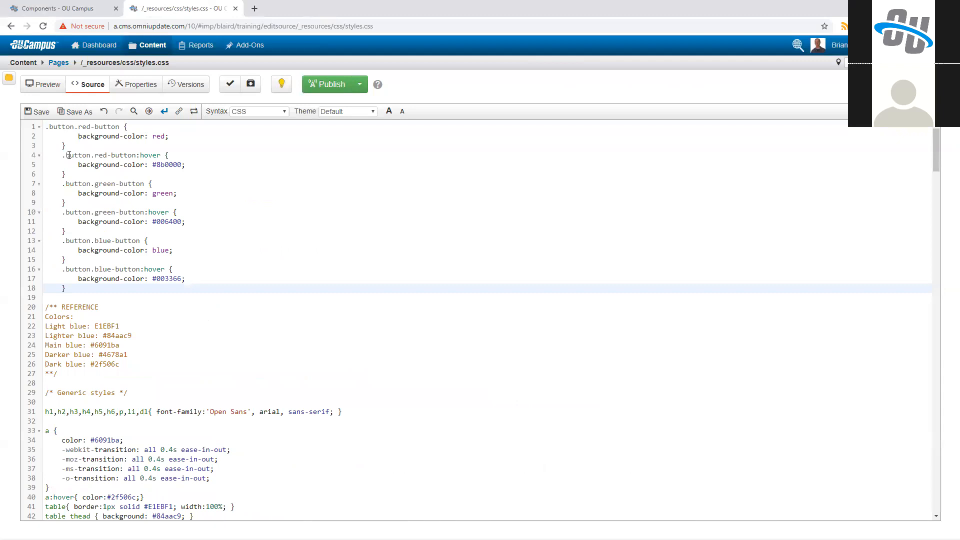
key(ctrl+shift+Home)
key(shift+Tab)
click(93, 155)
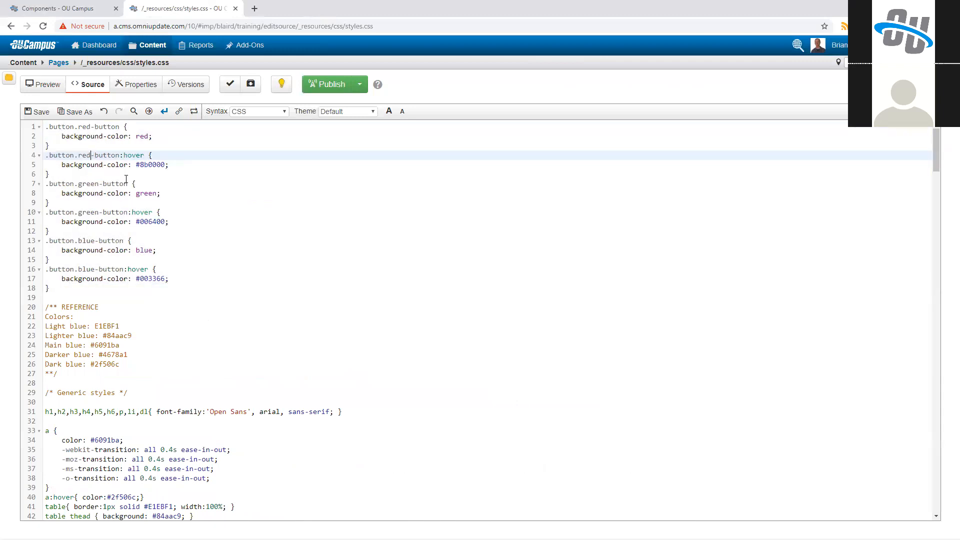
click(126, 289)
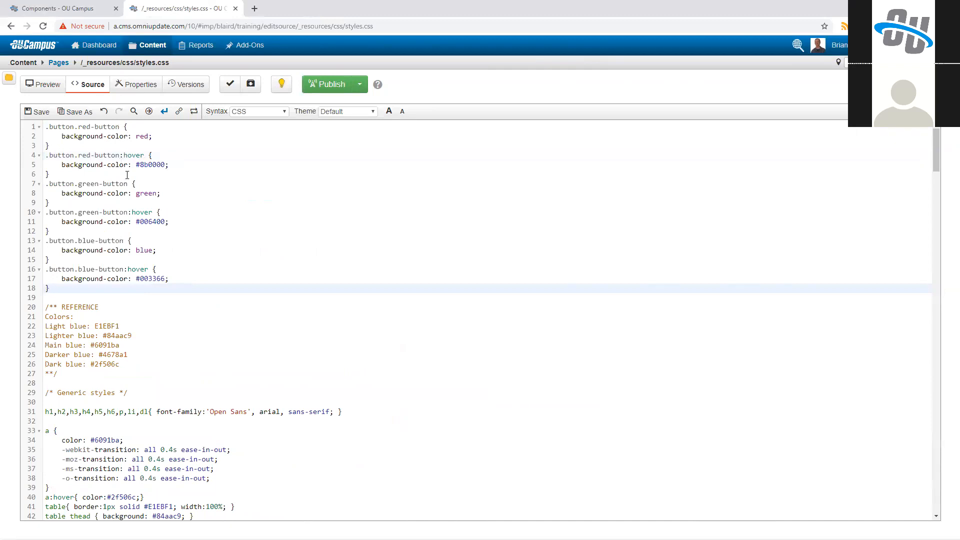
Step: Save styles.css with the new button rules and publish it
key(ctrl+s)
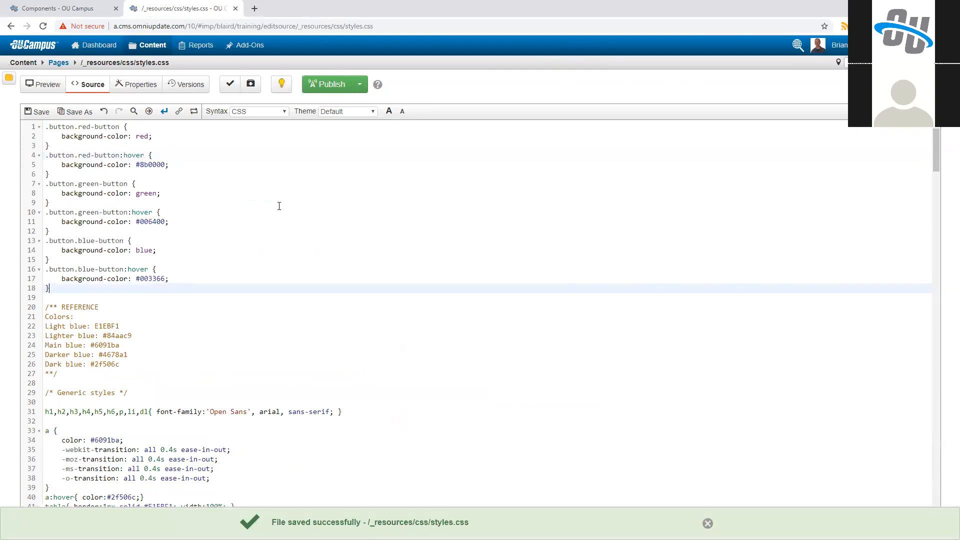
click(330, 85)
click(604, 270)
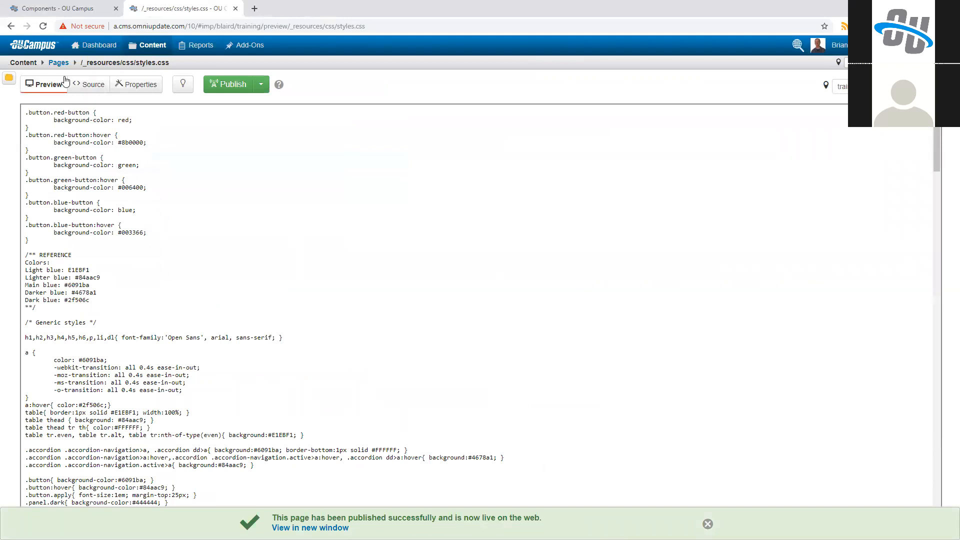
Step: Open _components.pcf from the site's root folder for editing and reload it to apply the published styles
click(58, 63)
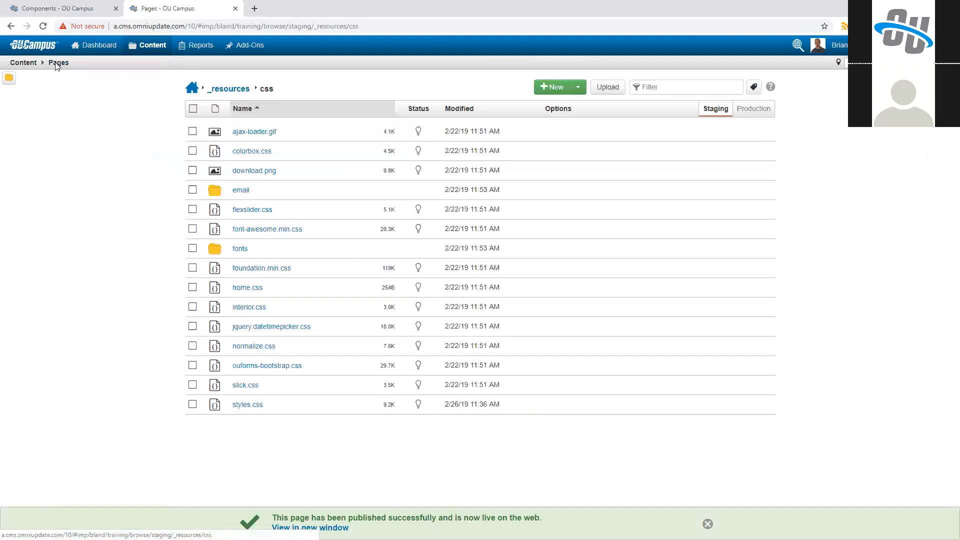
click(193, 90)
click(235, 188)
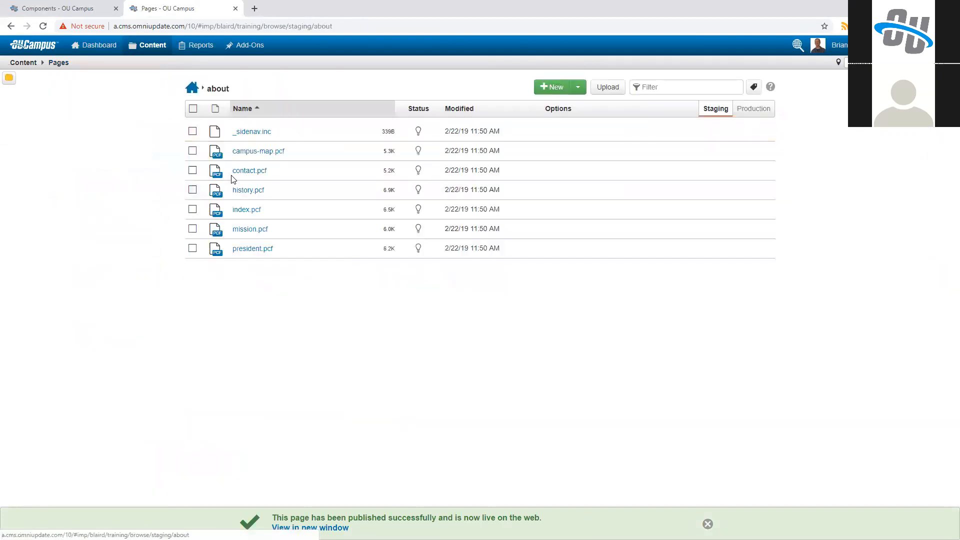
click(192, 88)
click(257, 141)
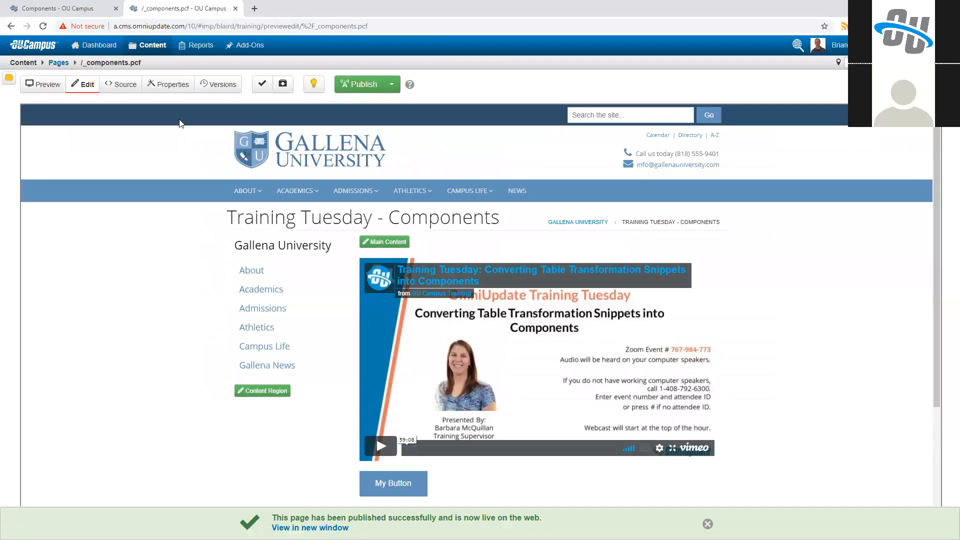
key(F5)
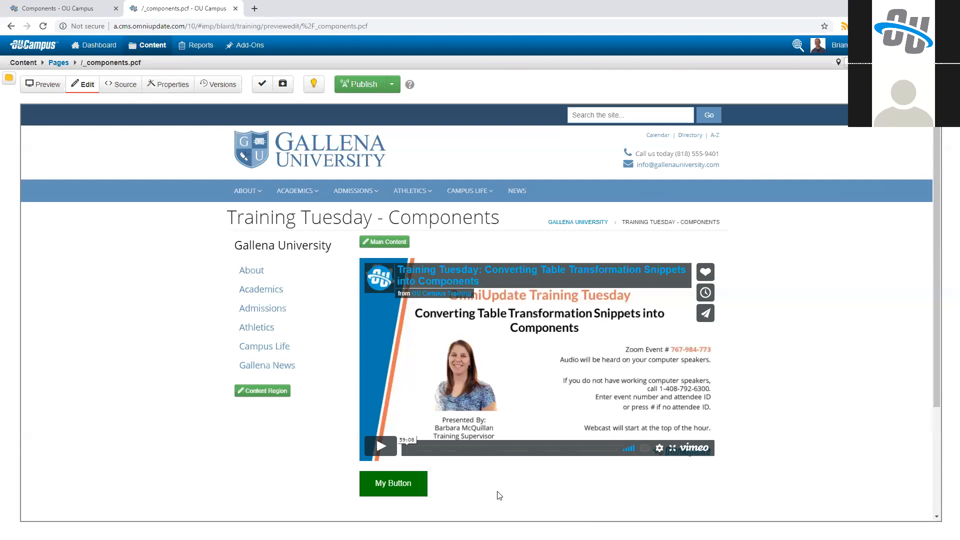
Step: Change the Simple Colored Button's color to Blue in the Main Content region and save the component and the page
mouse_move(355, 190)
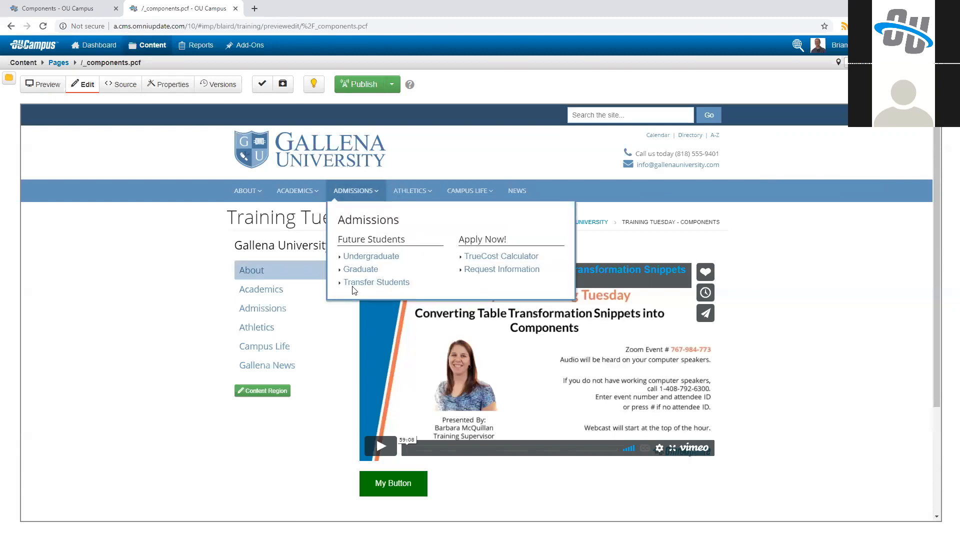
click(387, 244)
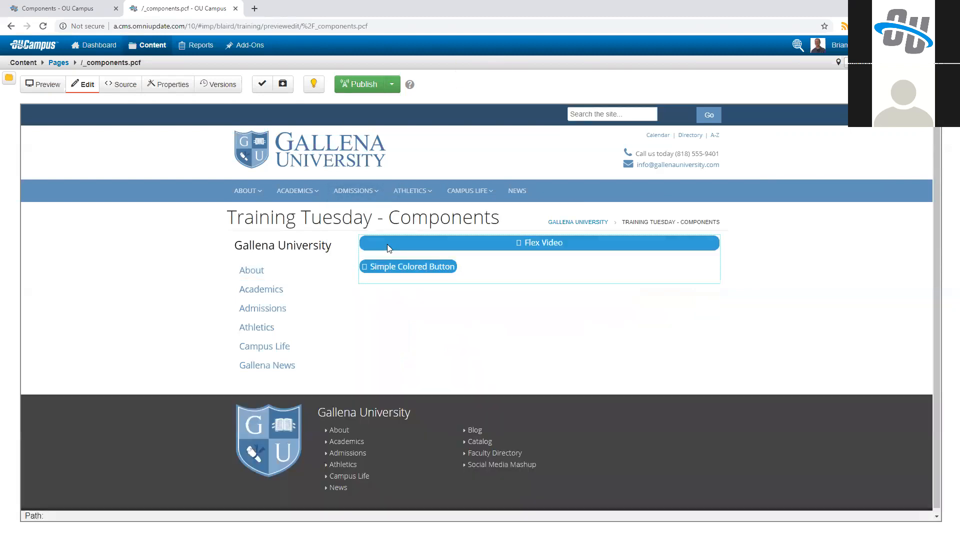
click(408, 307)
click(408, 317)
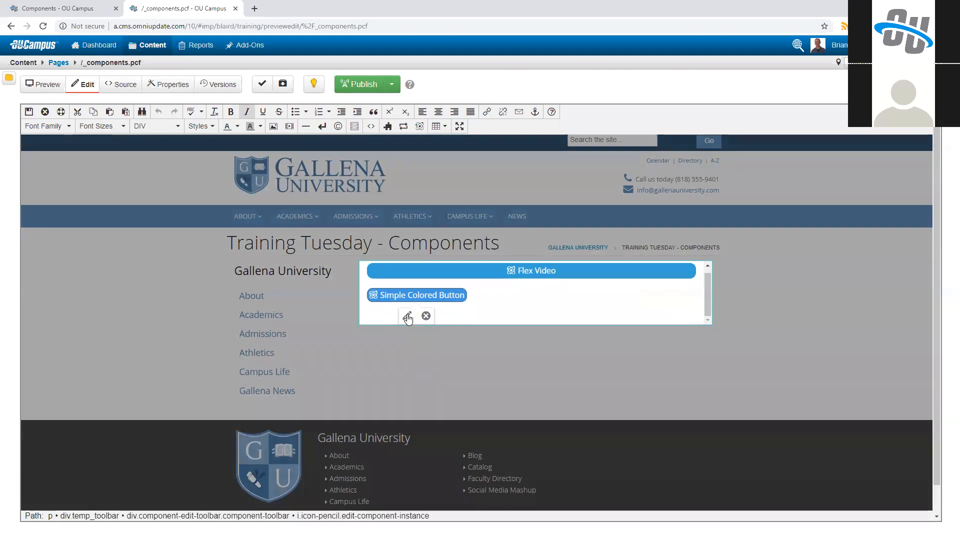
click(340, 125)
click(327, 162)
click(658, 309)
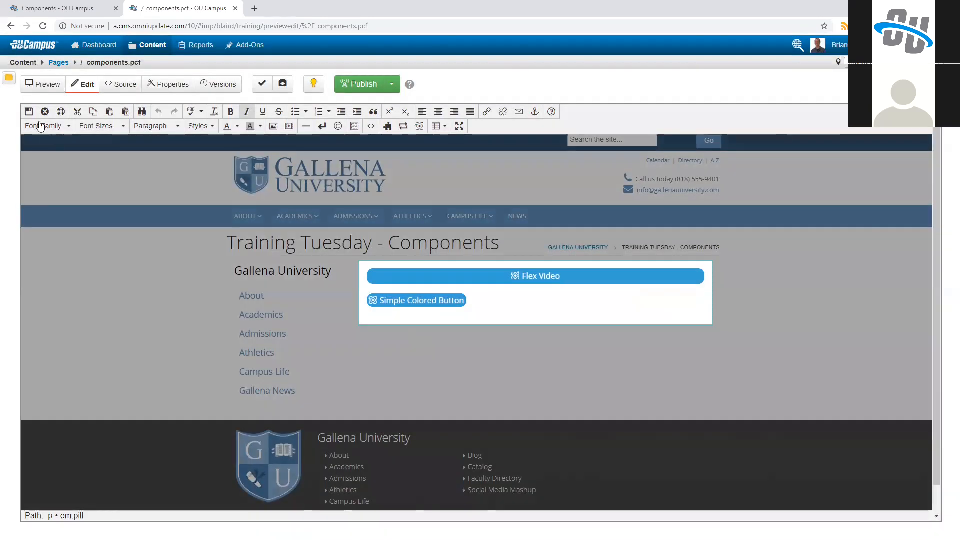
click(29, 111)
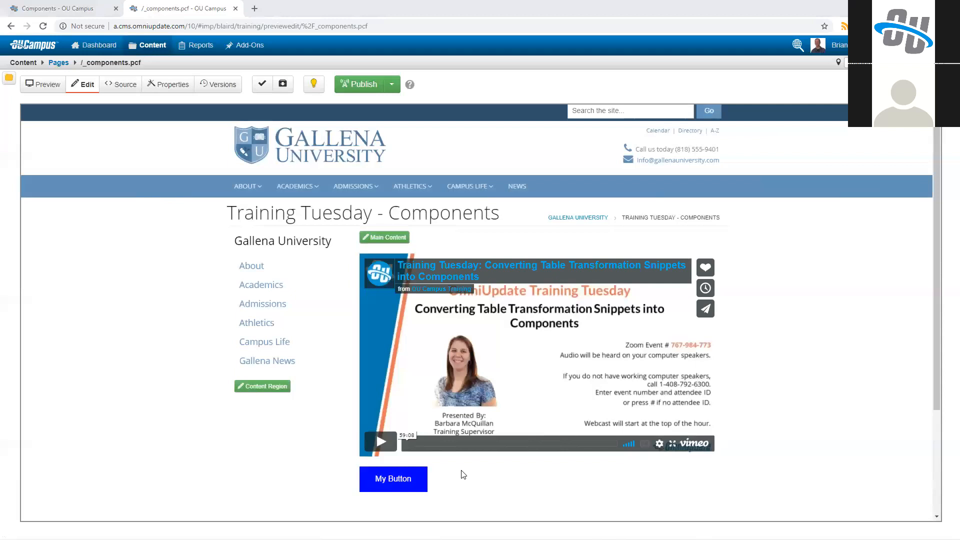
Step: Open the Main Content region for editing and add two blank lines below the Simple Colored Button
click(385, 236)
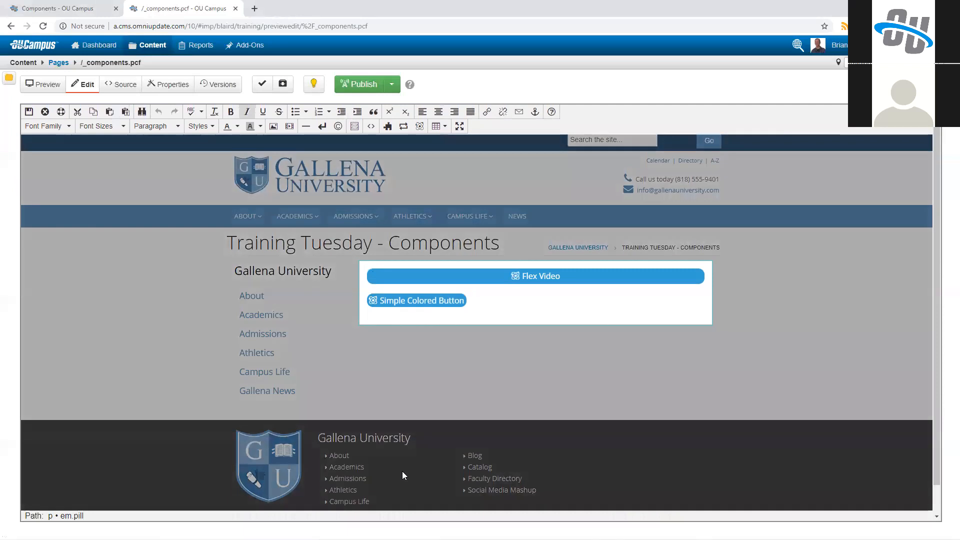
click(492, 303)
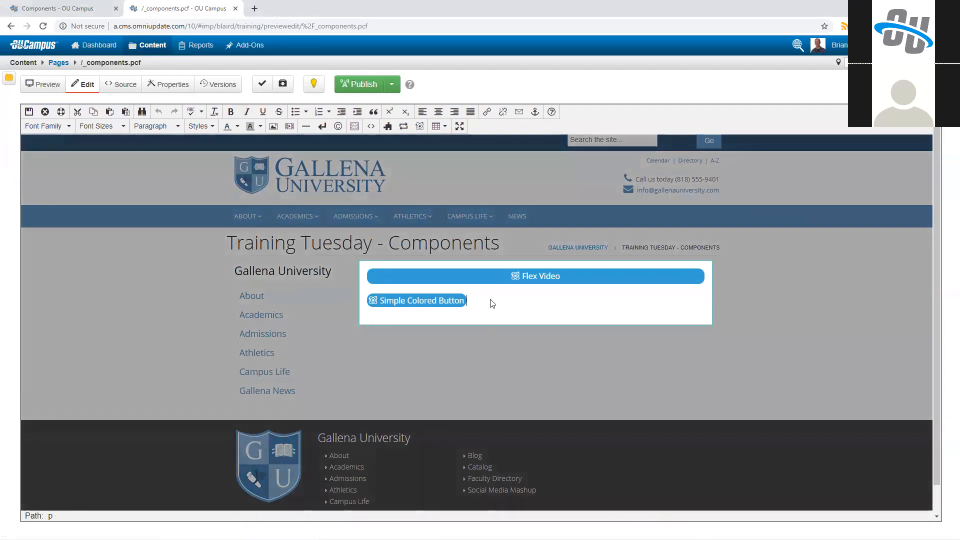
key(Return)
key(Return)
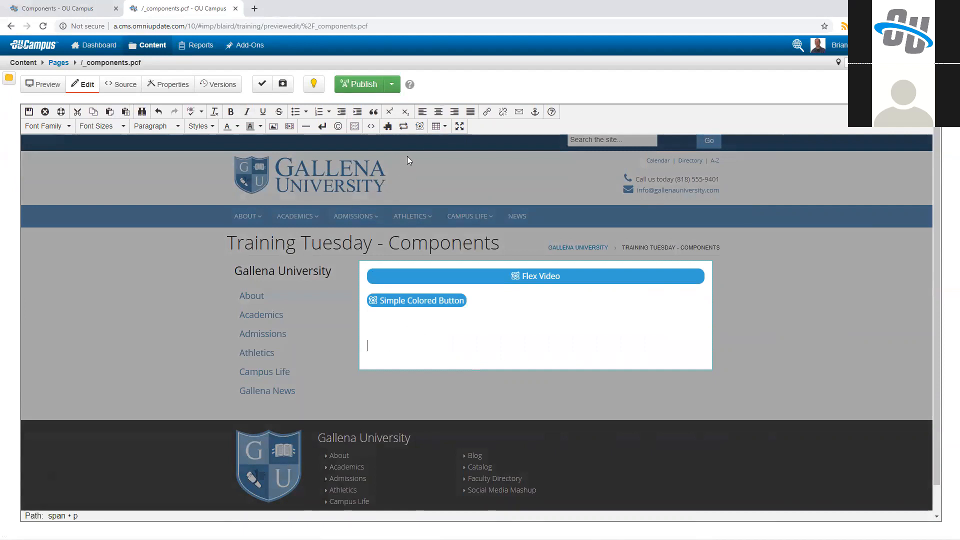
Step: Examine the available components and the tag filter in the component chooser without inserting anything
click(418, 130)
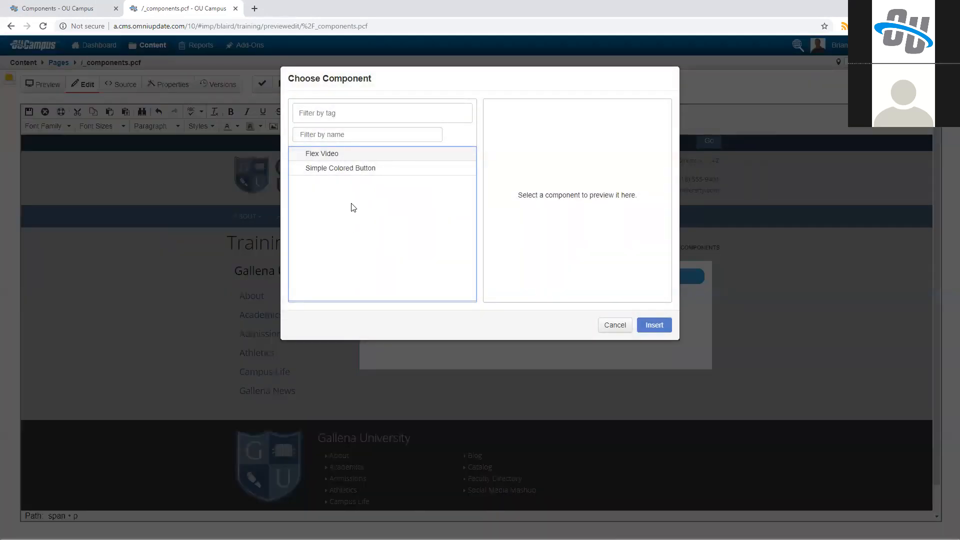
click(335, 117)
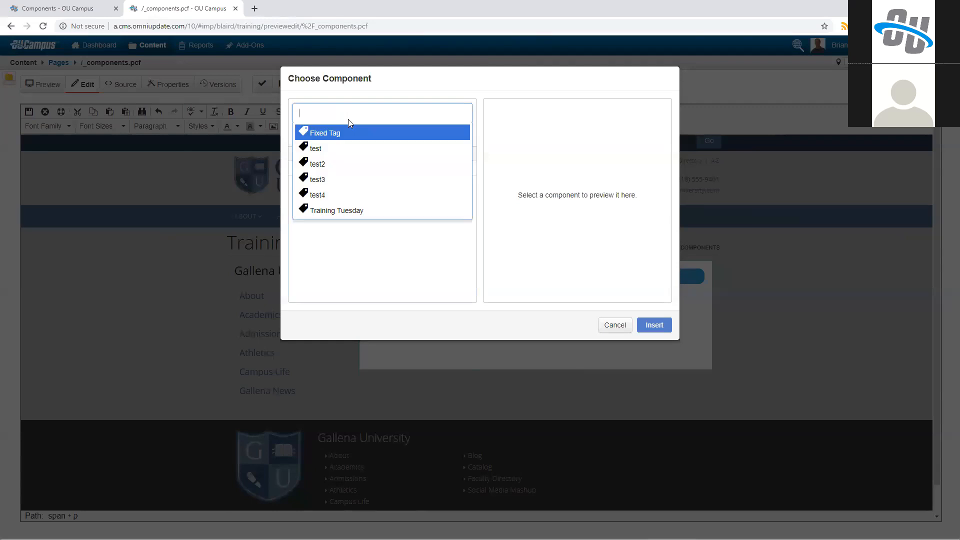
click(358, 239)
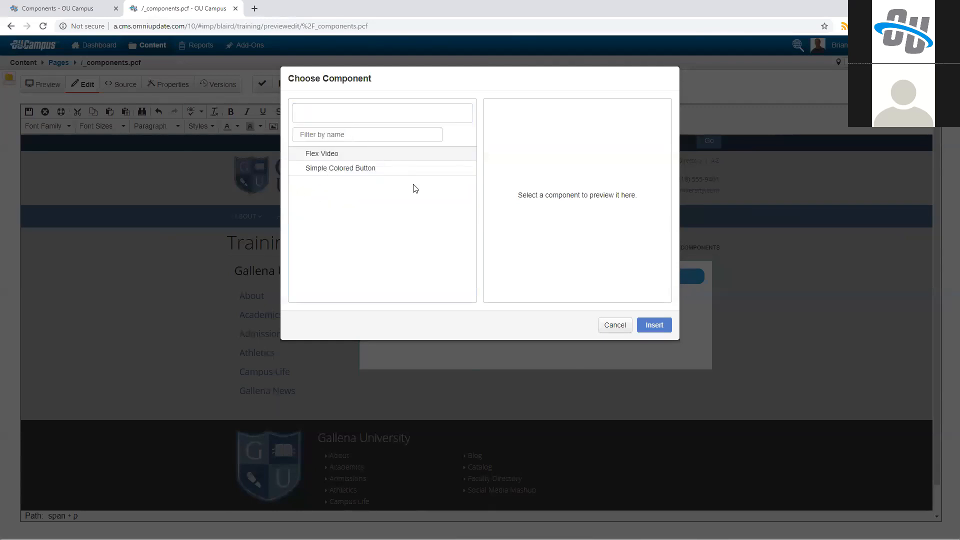
click(613, 327)
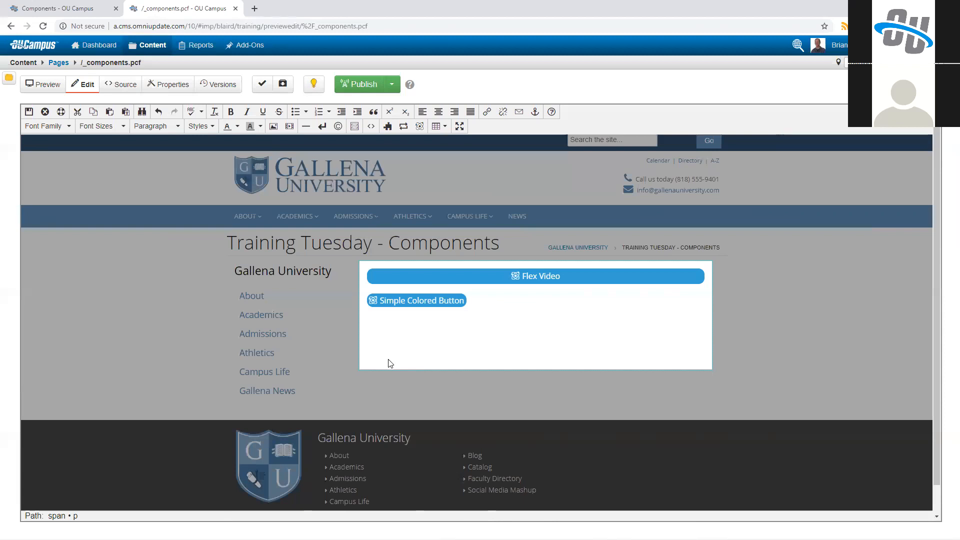
Step: Compare the snippet, asset and component choosers by viewing each list and closing it without inserting anything
click(389, 127)
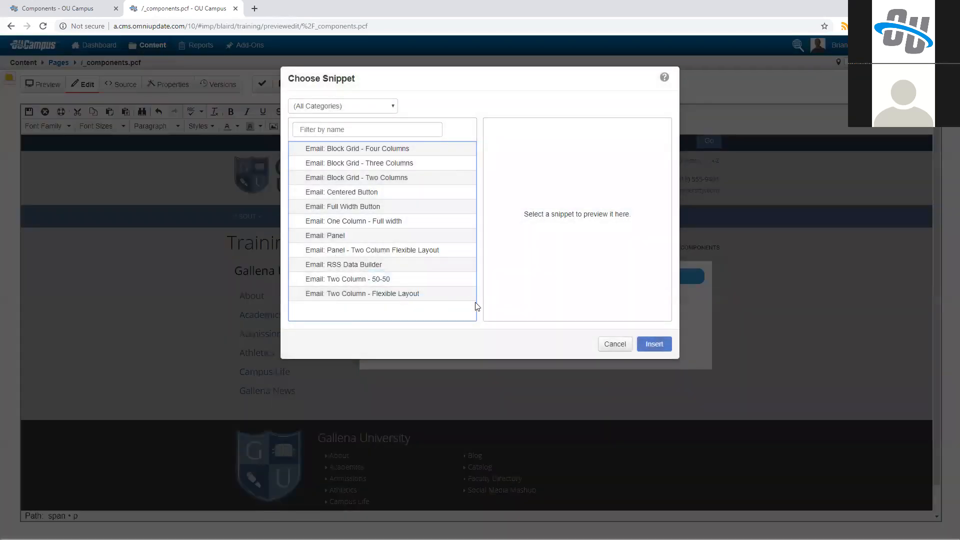
click(614, 344)
click(403, 127)
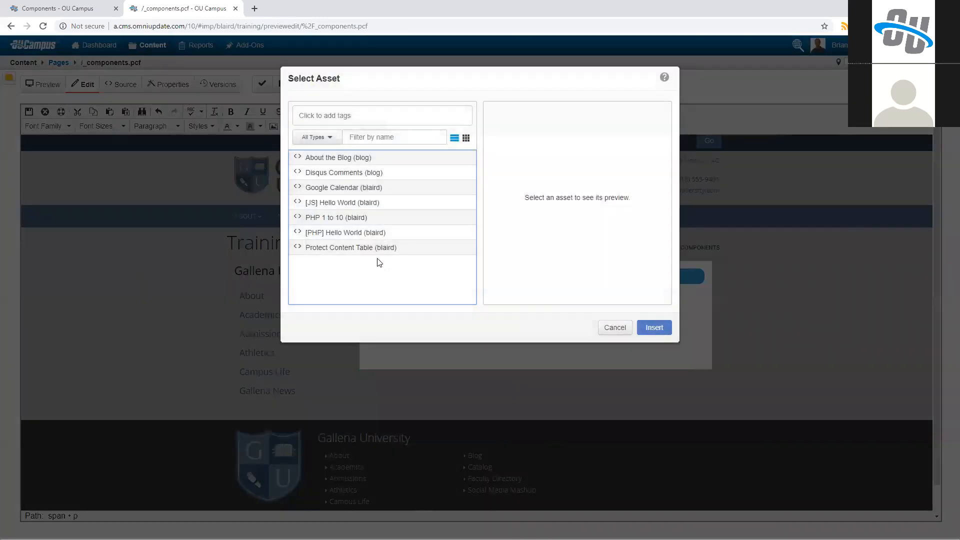
click(614, 328)
click(419, 126)
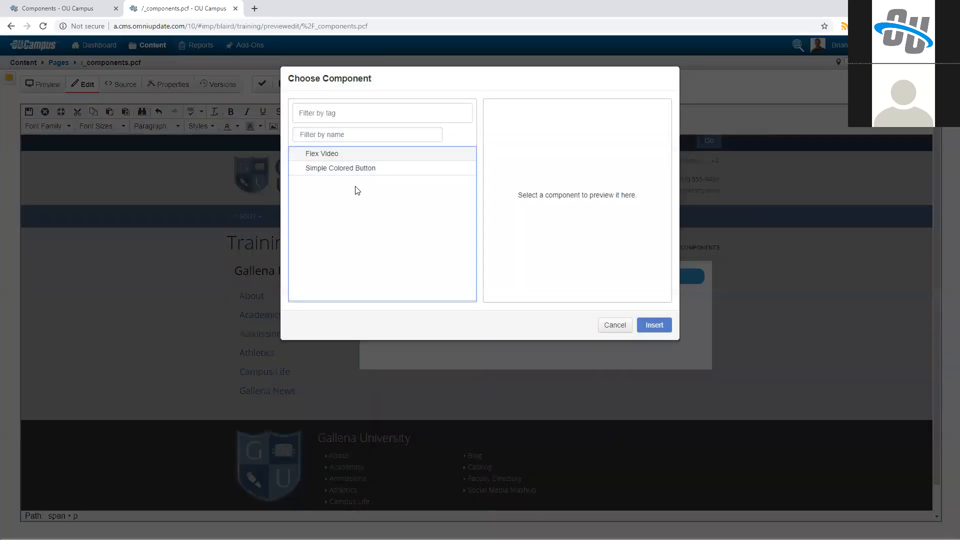
click(611, 326)
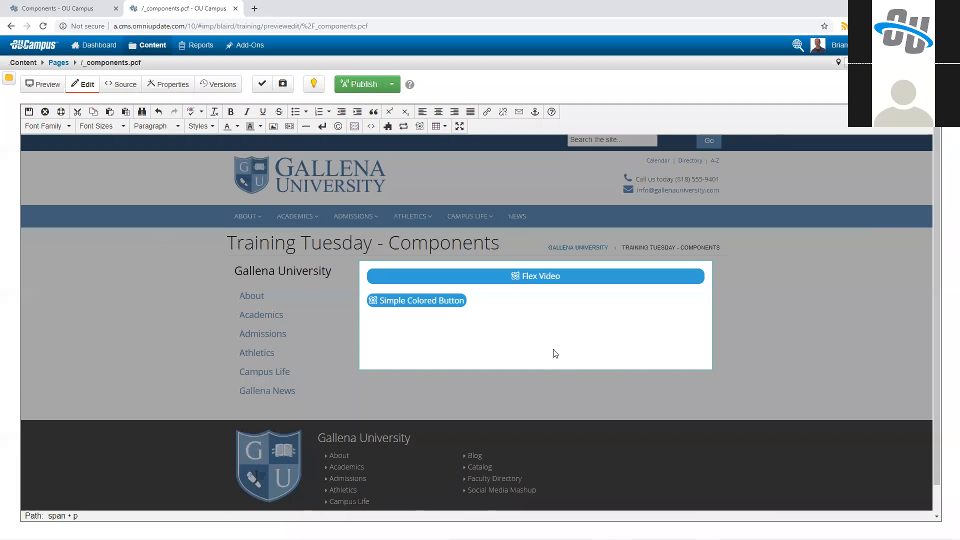
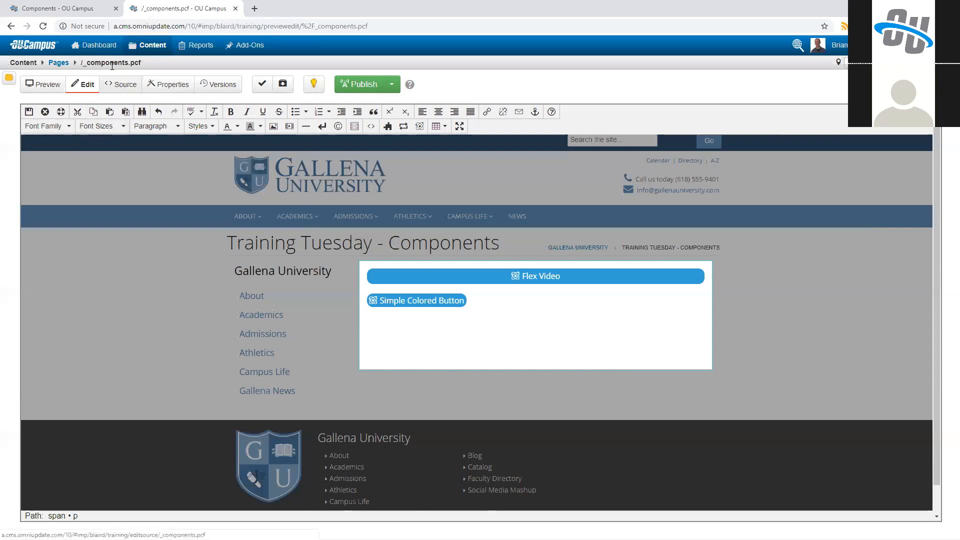
Step: Create a new component named Complex Component in the Components list
click(83, 10)
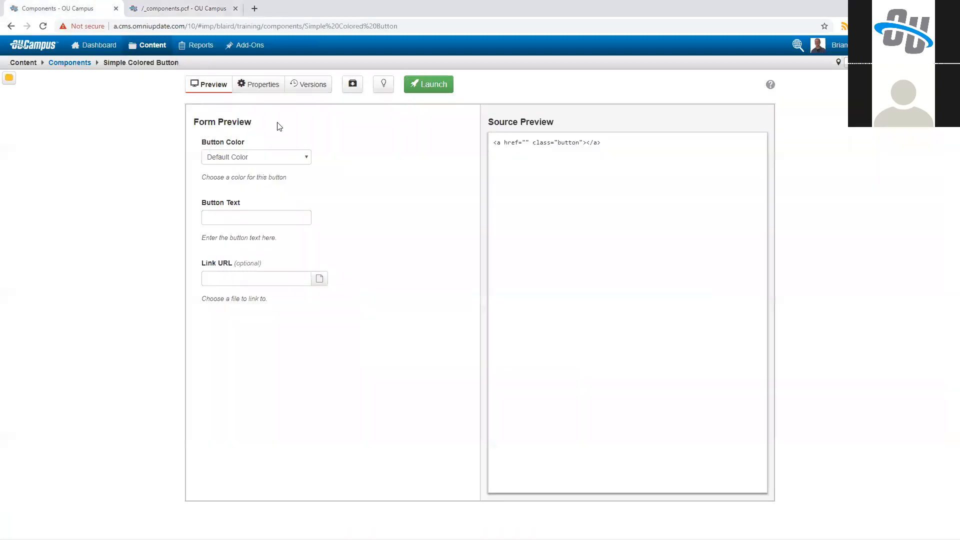
click(69, 63)
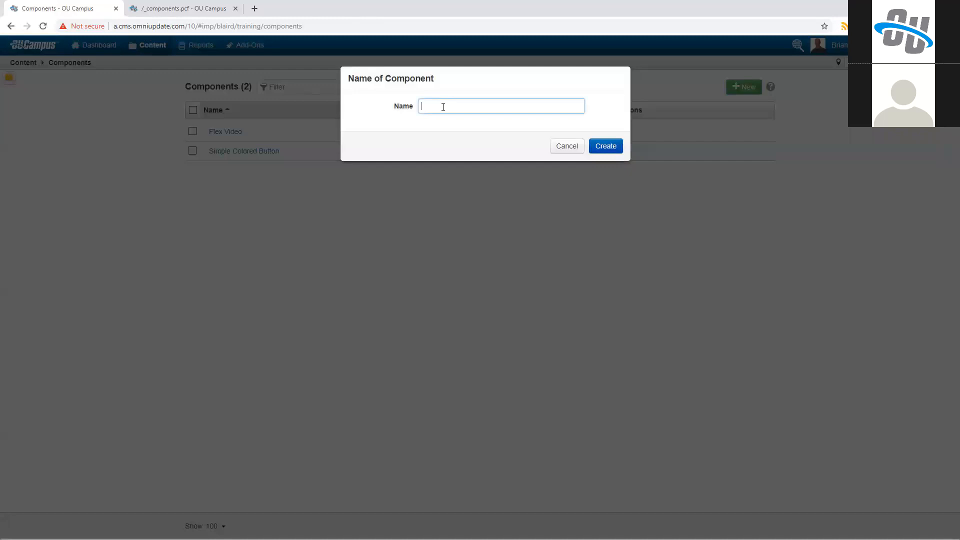
text(Complex Compleme)
key(BackSpace)
key(BackSpace)
key(BackSpace)
text(onent)
click(606, 146)
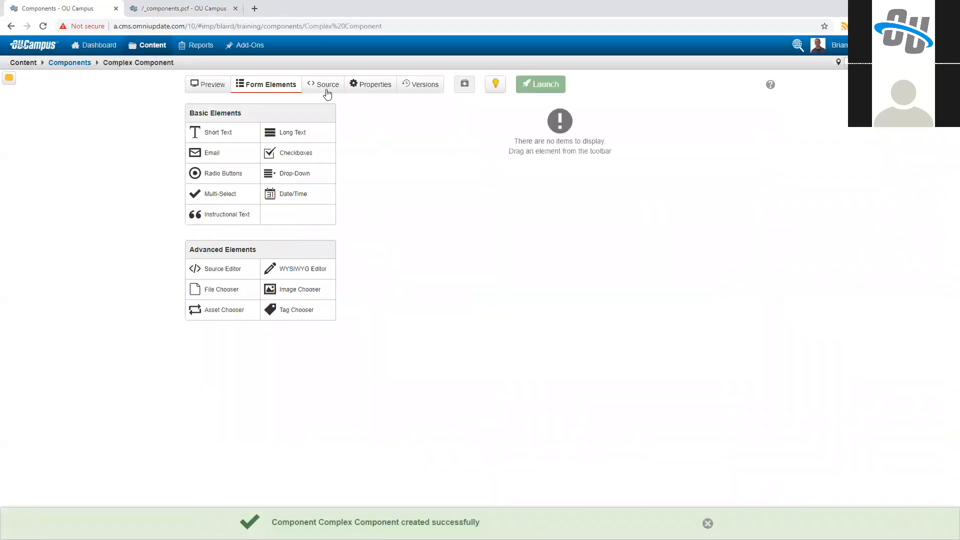
Step: Add a parser-component element to the Complex Component's source, with an empty line between its opening and closing tags
click(325, 89)
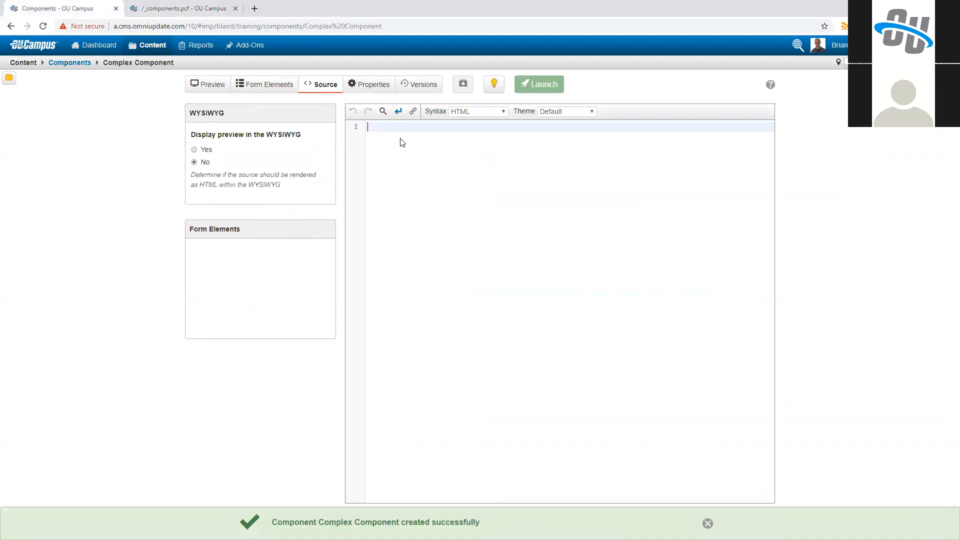
text(<)
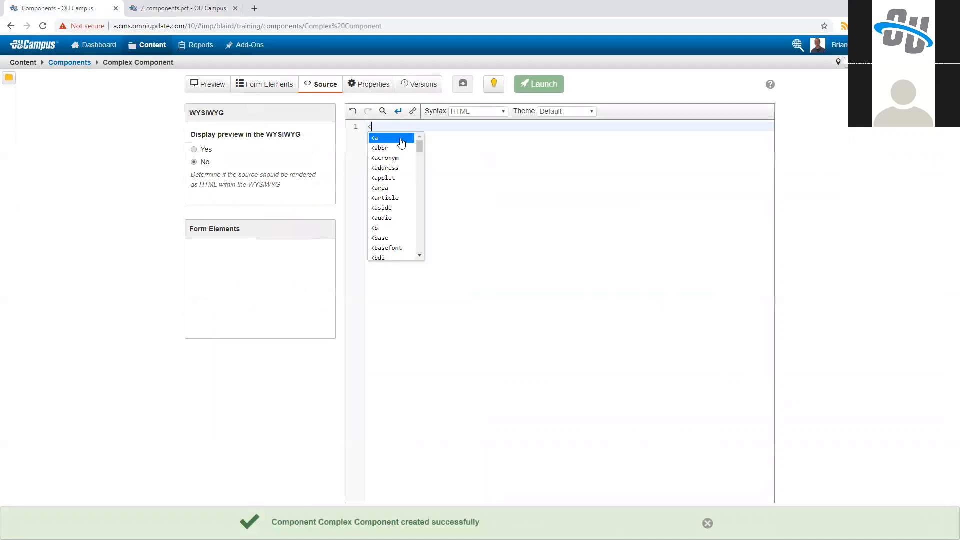
text(p)
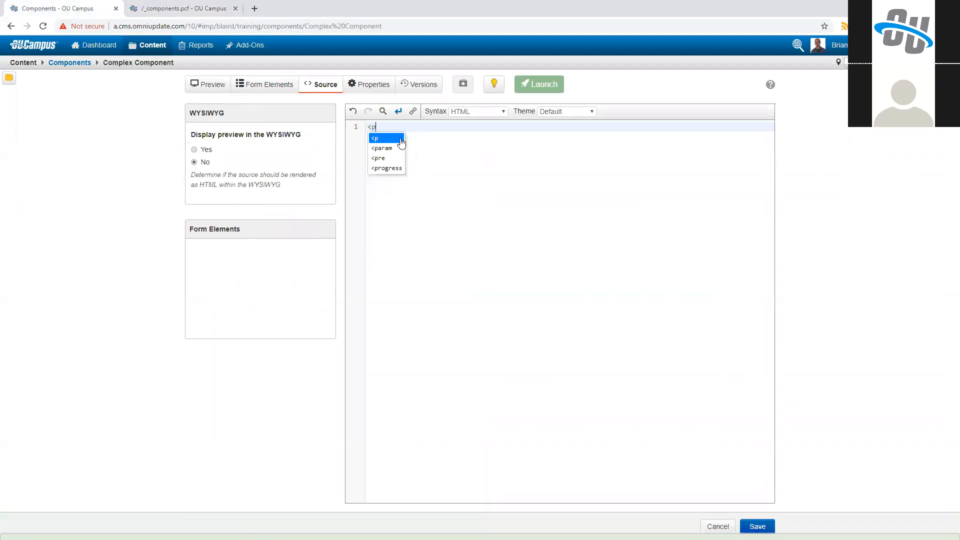
text(arser-component></parser-component>)
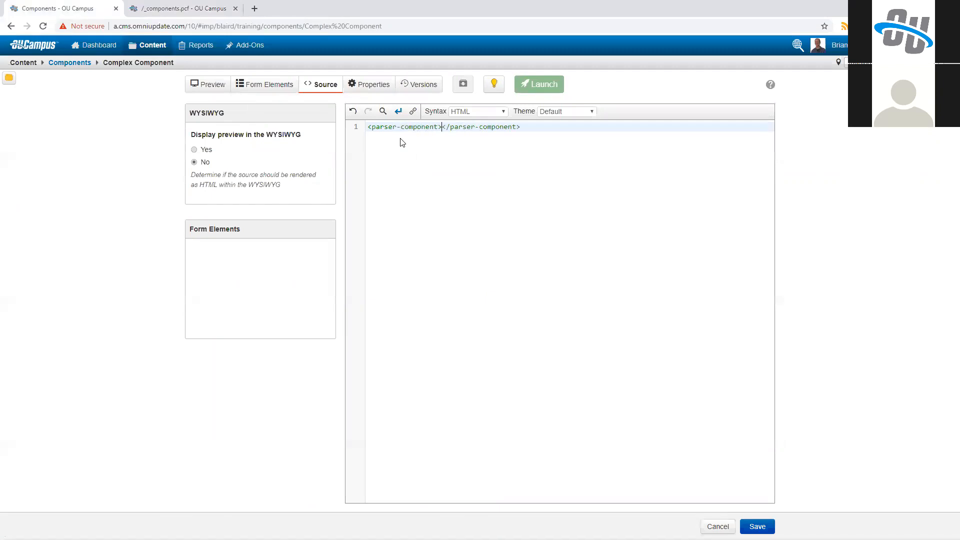
key(Return)
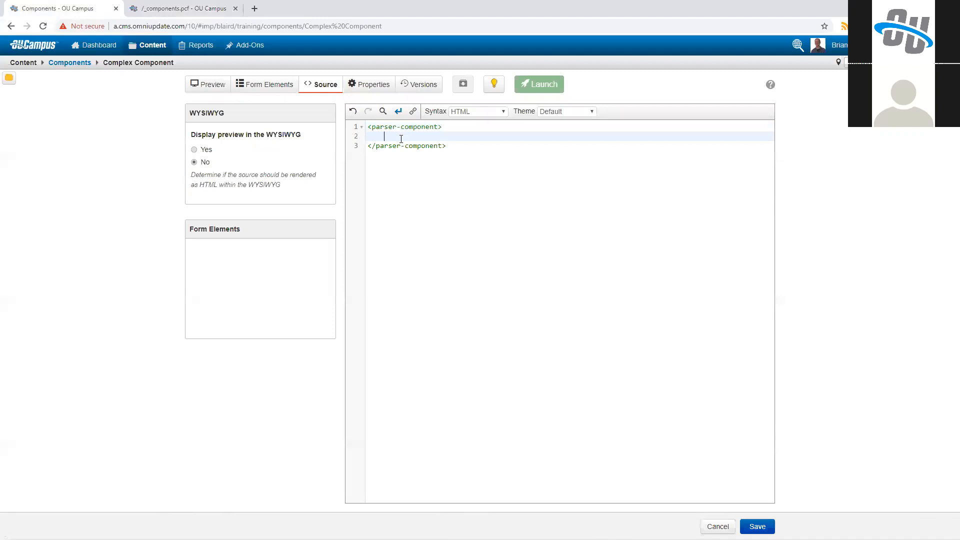
text(<)
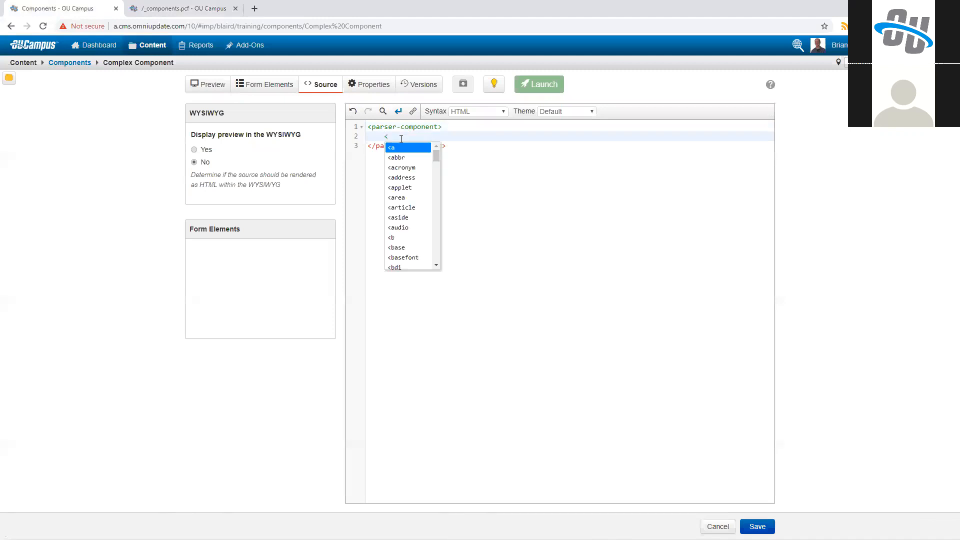
text(feed-url>)
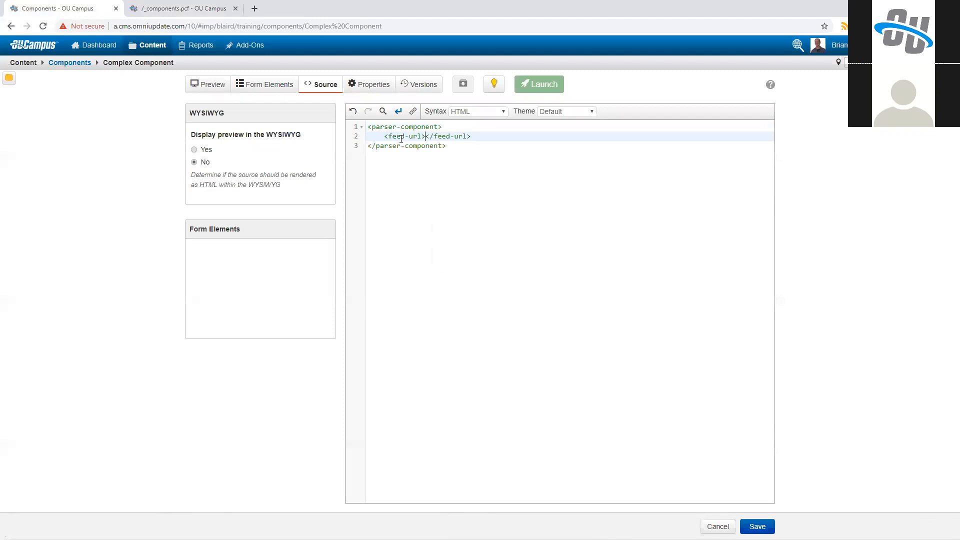
text(https://omniupdate.com/feed.xml)
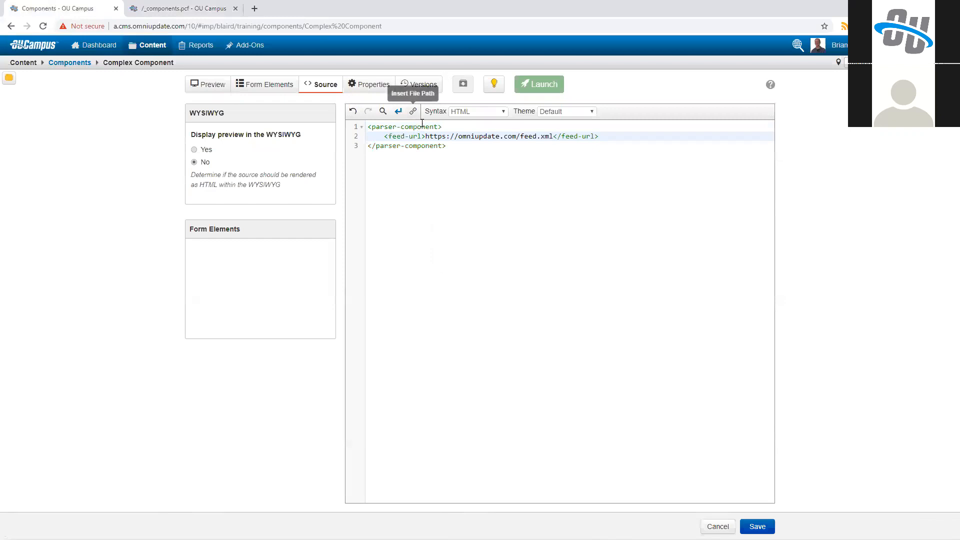
Step: Add a number-of-items element with the value 5 below the feed-url line
drag(426, 137, 553, 136)
click(606, 136)
key(Return)
text(<numb)
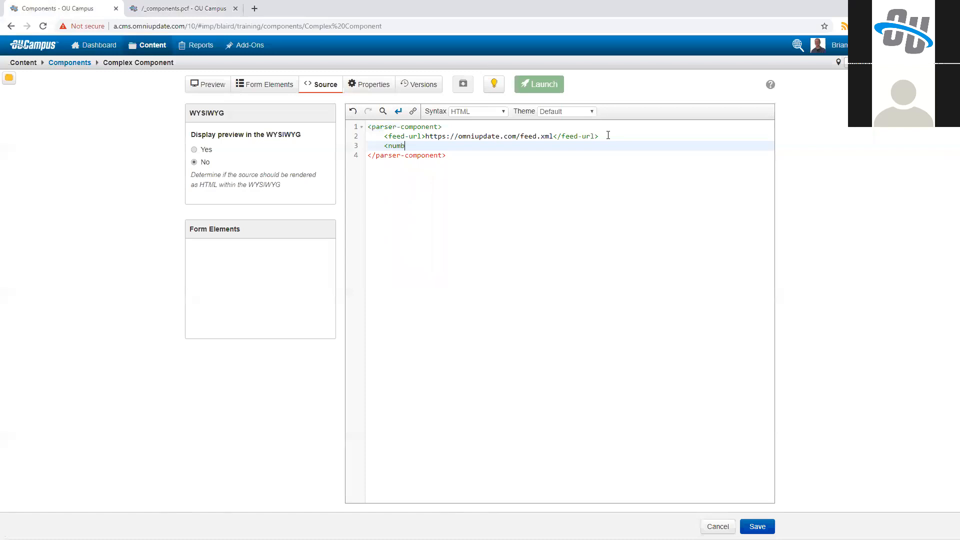
text(er-of-items>5)
Step: Examine the parser-component markup, including its outer tag, the feed URL and the number of items
drag(462, 156, 353, 128)
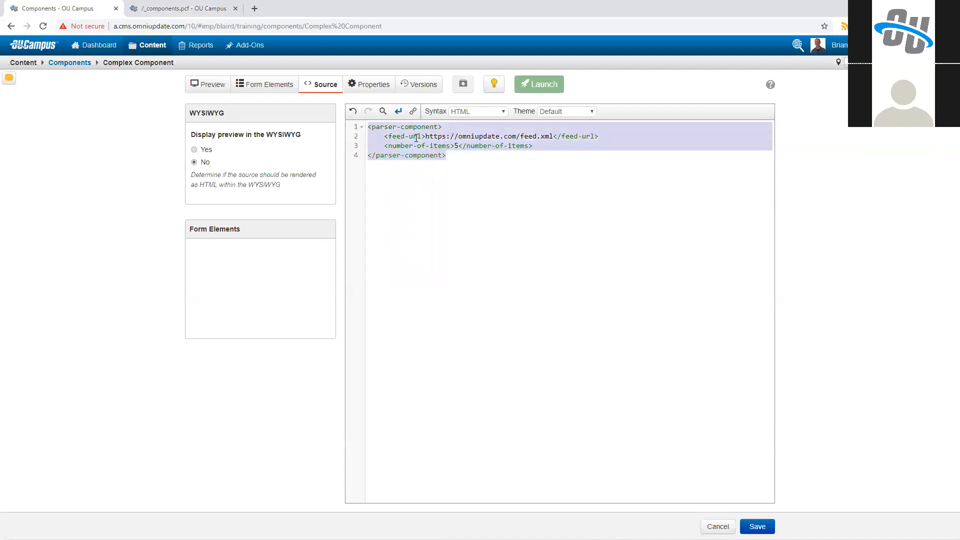
click(455, 158)
click(389, 128)
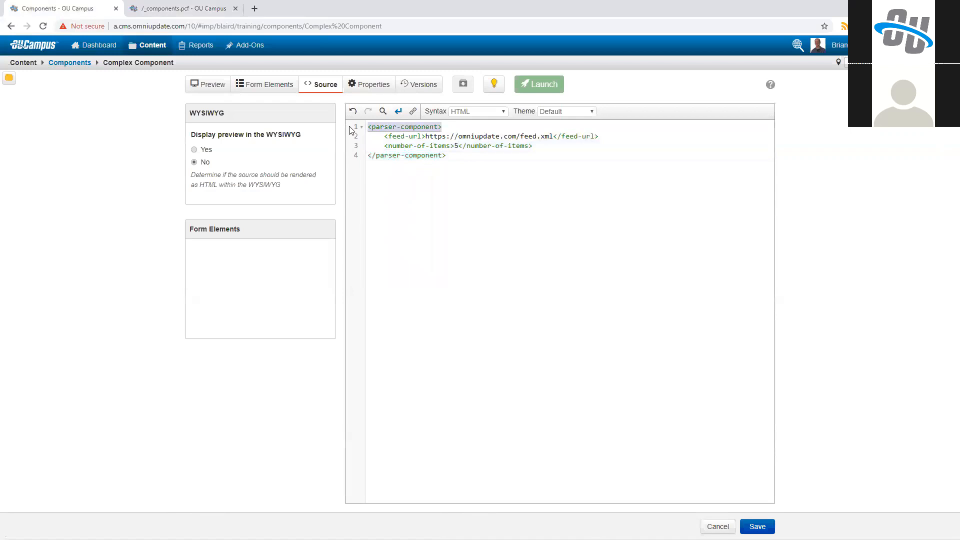
click(432, 136)
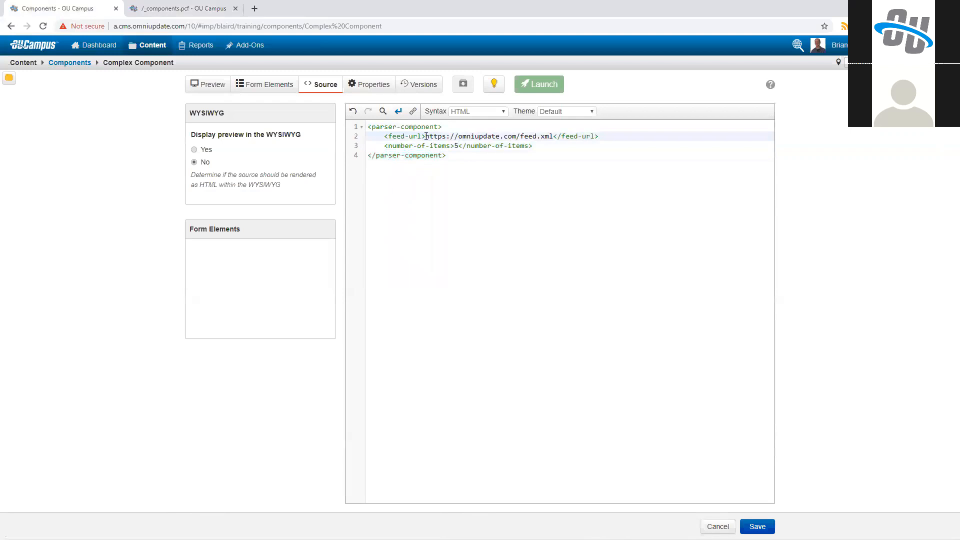
drag(425, 136, 553, 137)
click(455, 146)
double_click(455, 146)
click(553, 137)
Step: Switch to the source code of /_components.pcf, discarding the page's unsaved changes, and find the maincontent region
click(210, 8)
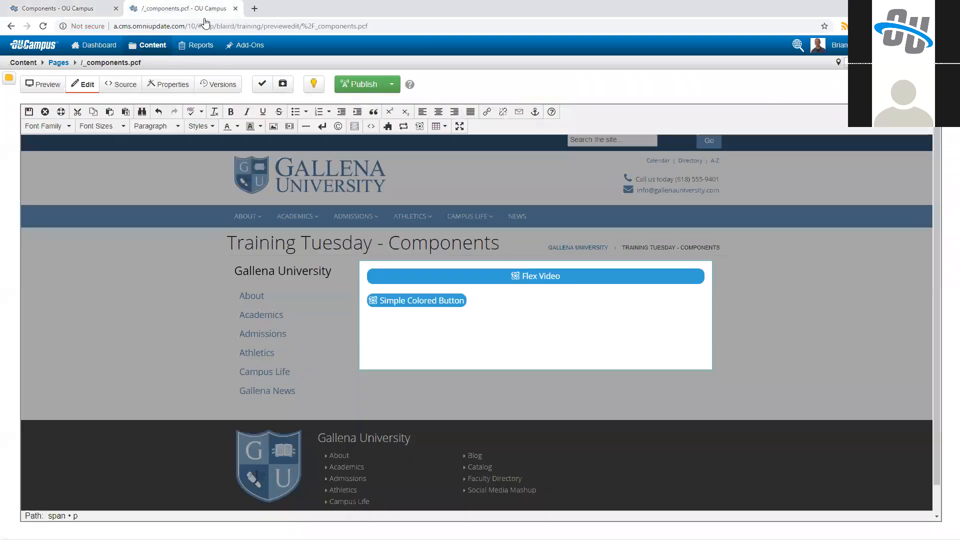
click(116, 86)
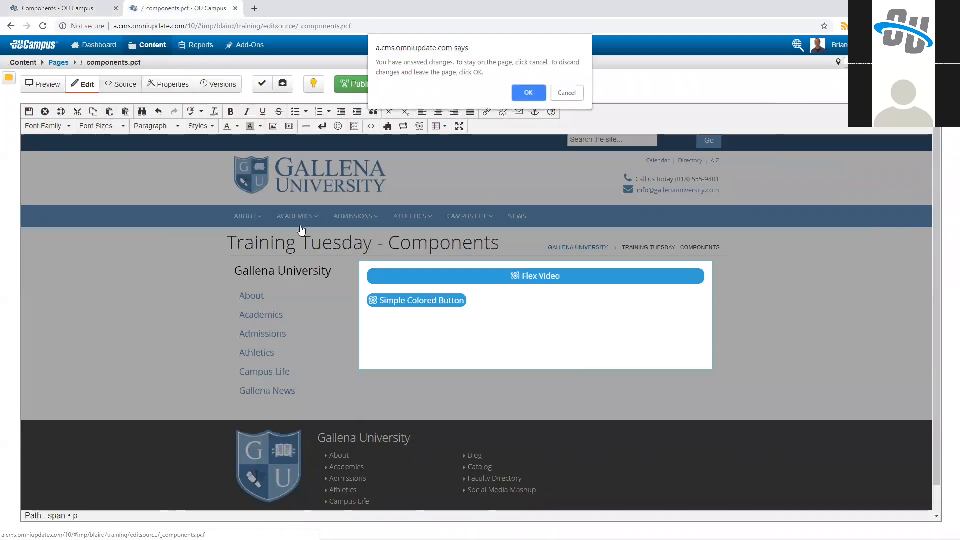
click(529, 91)
scroll(338, 337, down, 12)
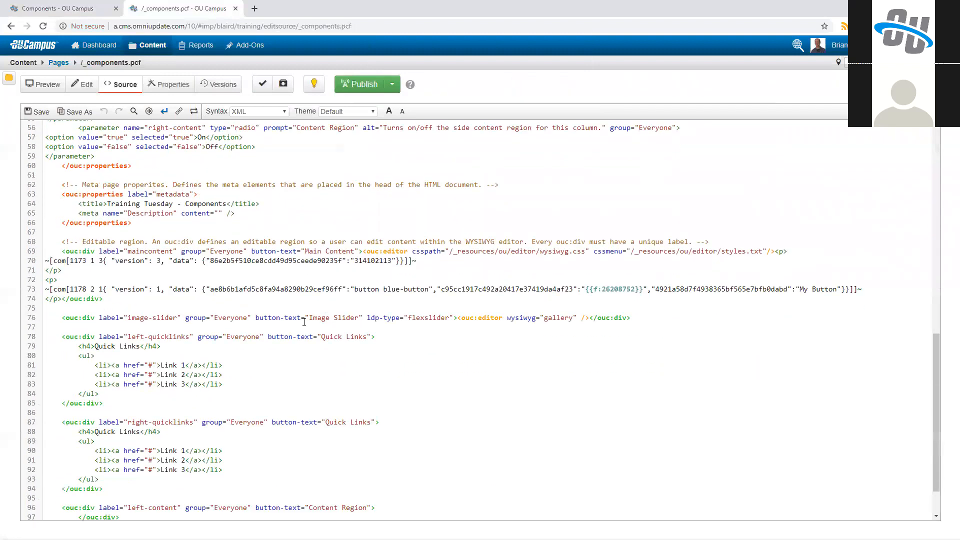
Step: Examine the complete Simple Colored Button component line in the maincontent region of the page source
drag(45, 238, 865, 238)
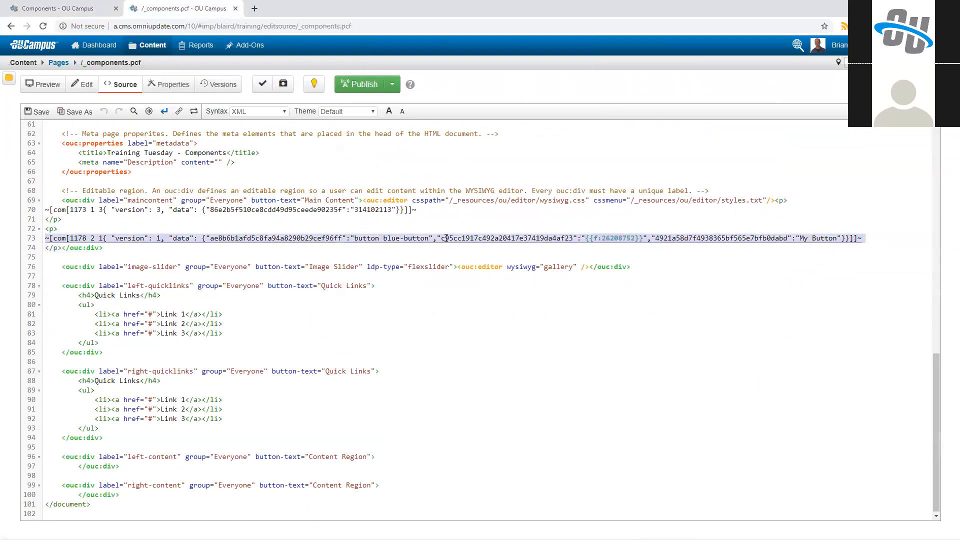
click(301, 254)
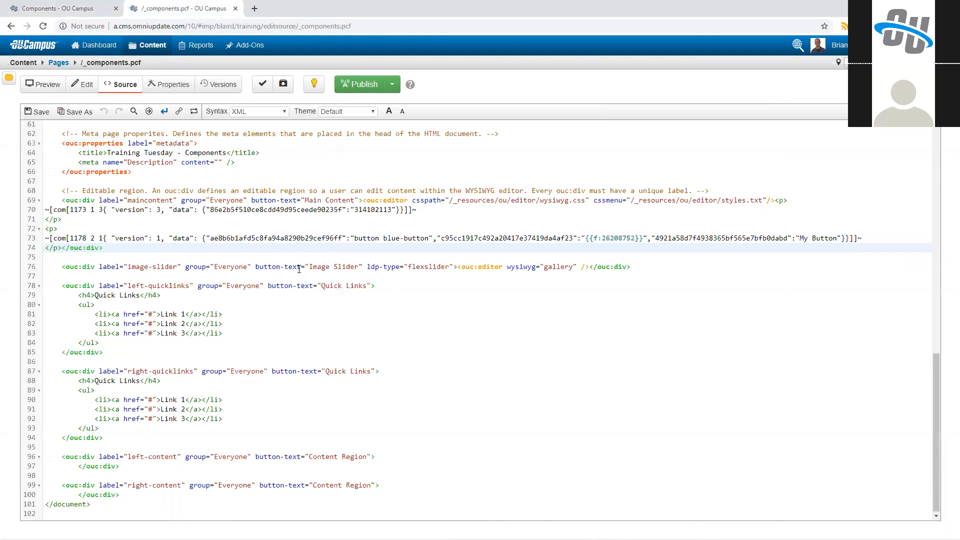
key(shift+Up)
key(shift+Home)
key(Home)
key(shift+End)
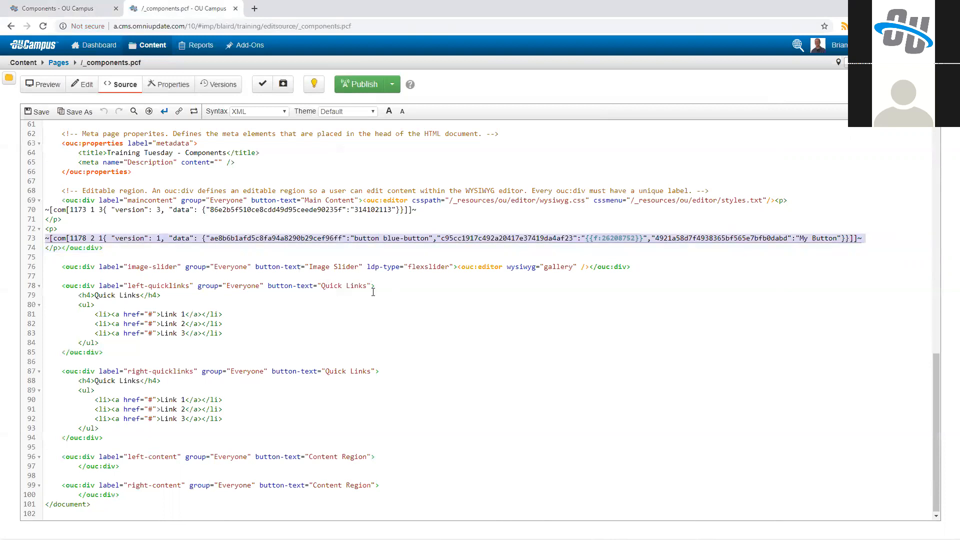
key(Down)
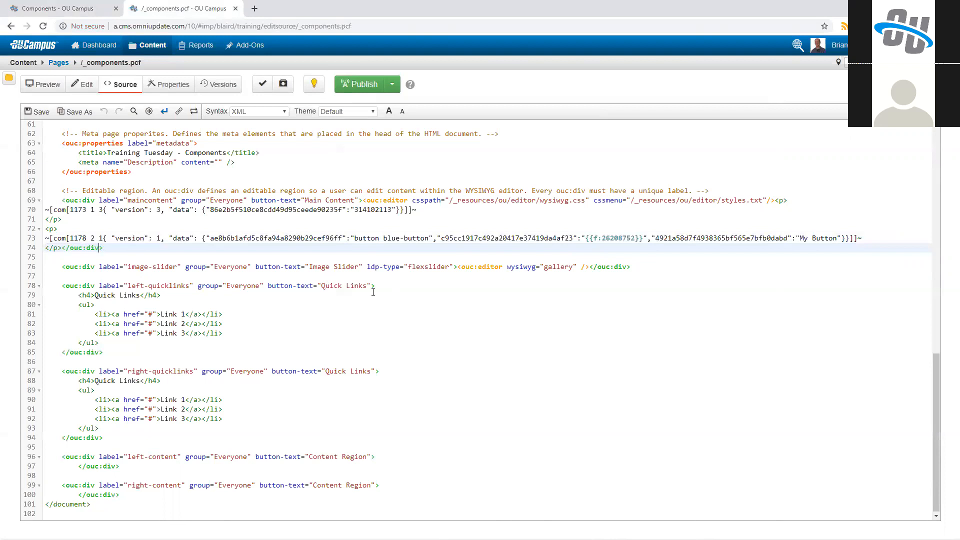
Step: Examine the individual field identifiers stored in the Simple Colored Button's component data
double_click(321, 238)
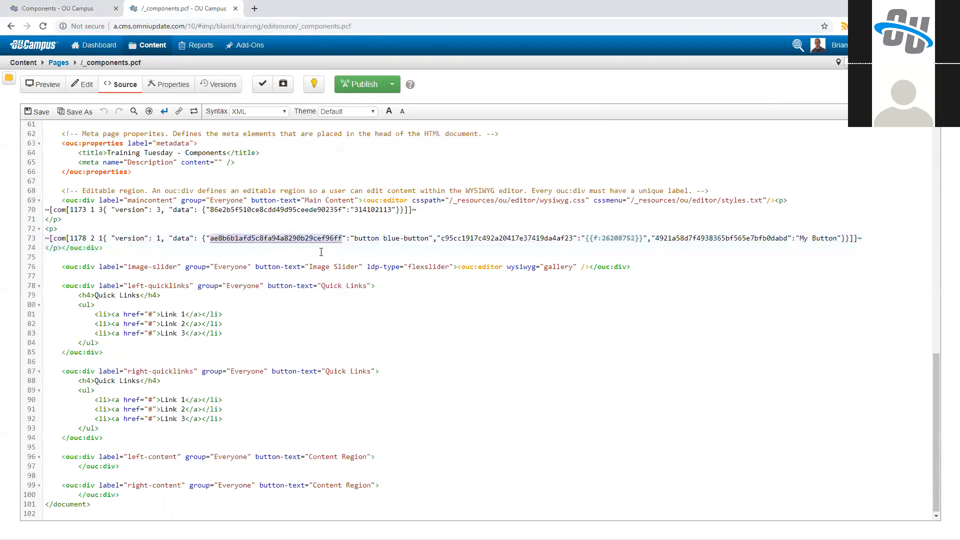
double_click(484, 239)
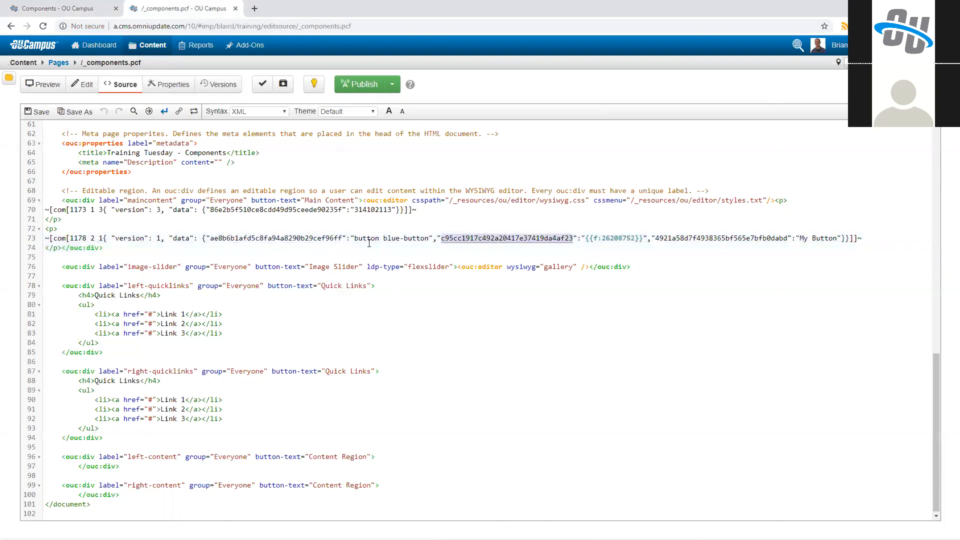
double_click(294, 238)
double_click(721, 238)
click(581, 266)
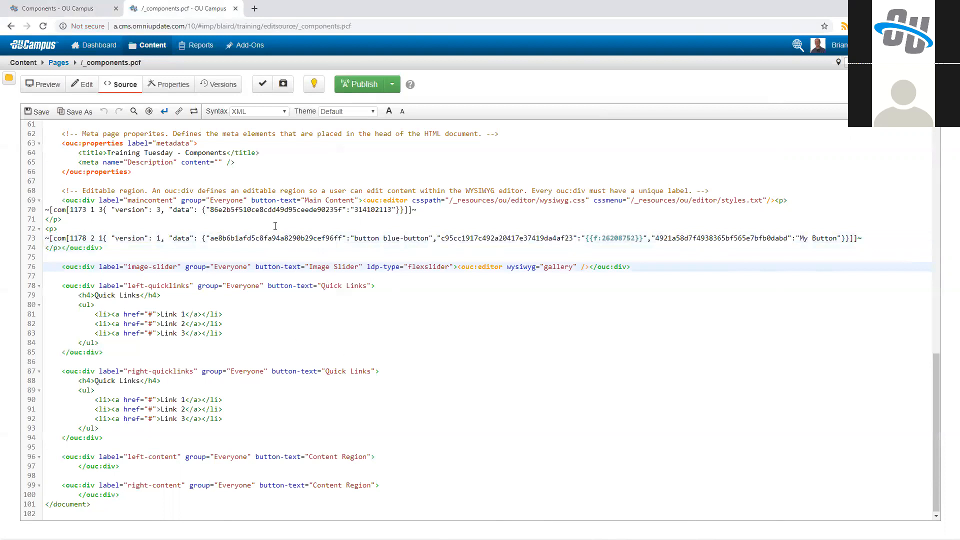
double_click(300, 238)
double_click(474, 238)
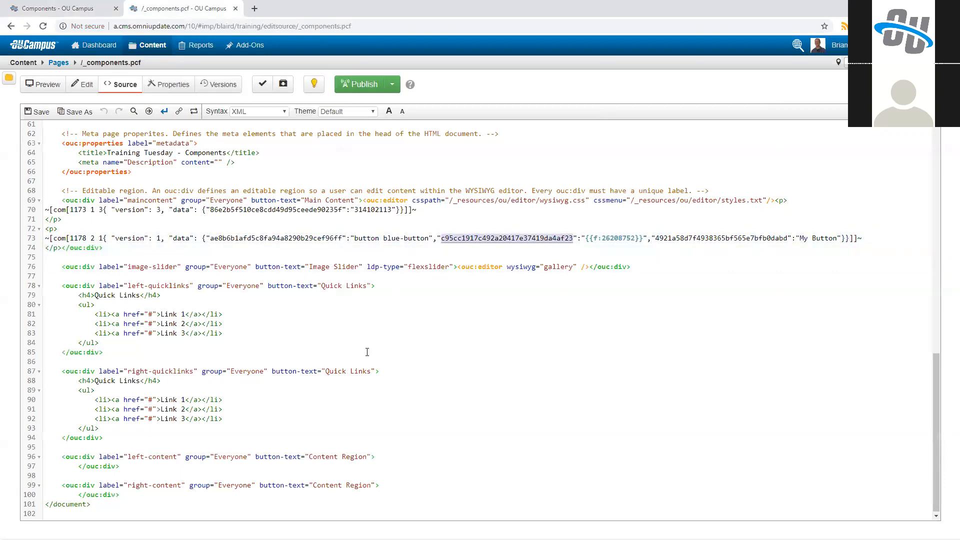
click(850, 238)
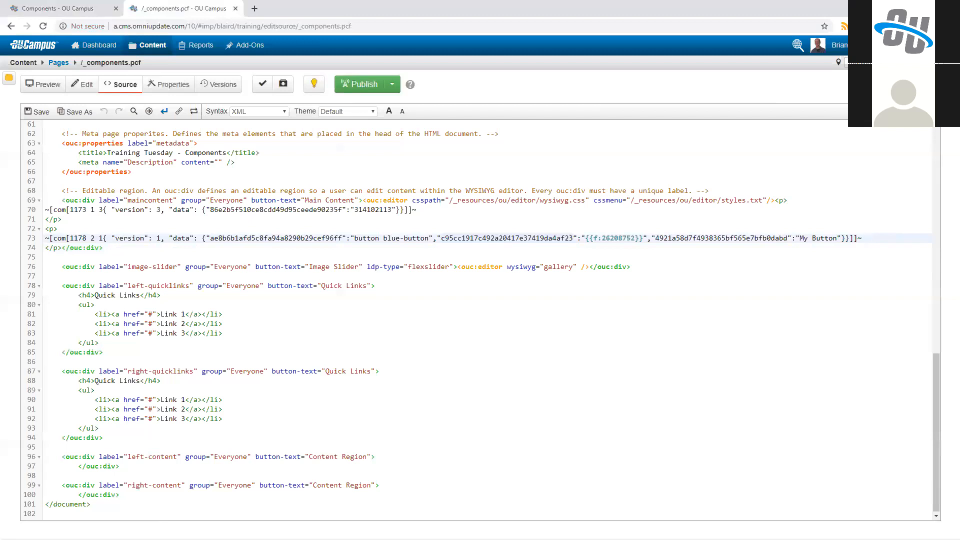
Step: Open the Main Content region for editing and add "This is some text with a component within it." below the Simple Colored Button
click(85, 89)
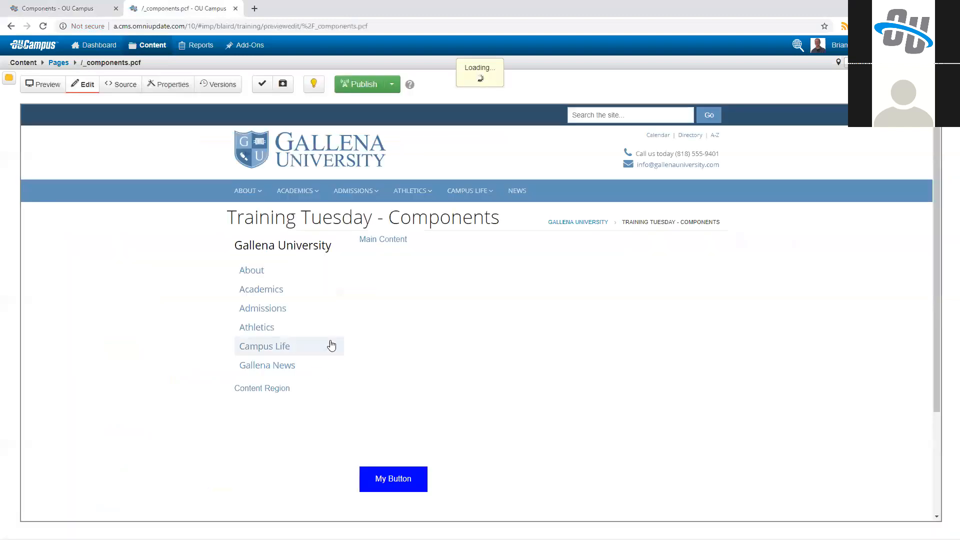
click(385, 242)
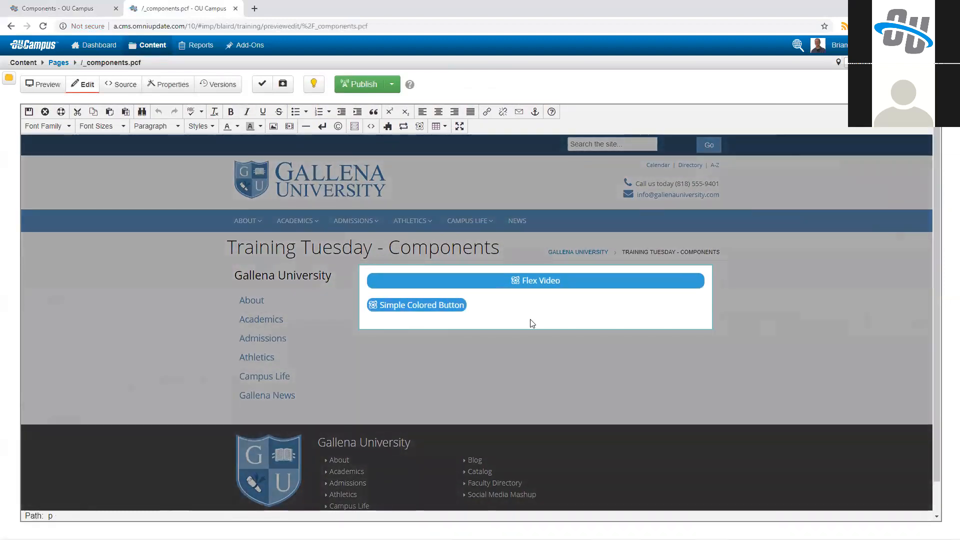
key(Return)
text(This is some text wi)
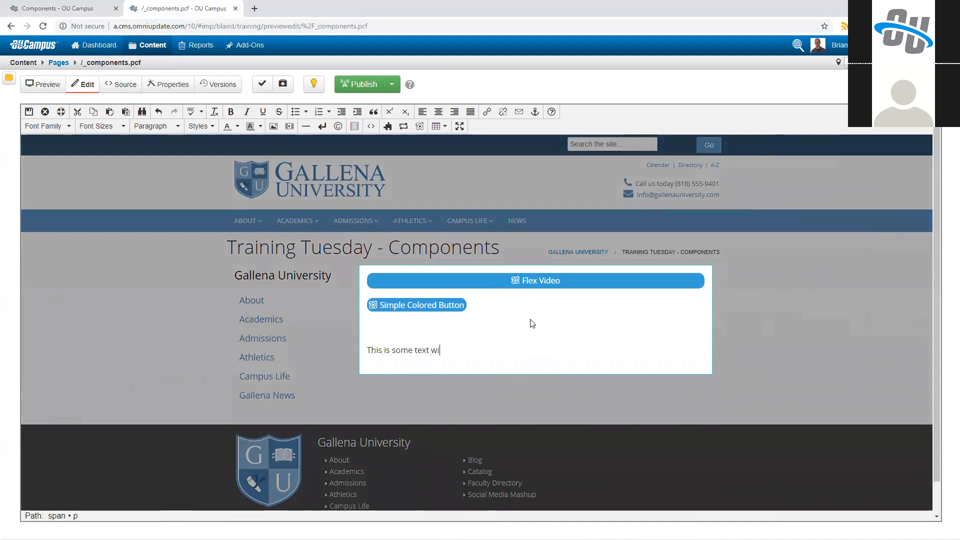
text(th a component within it.)
key(alt+space)
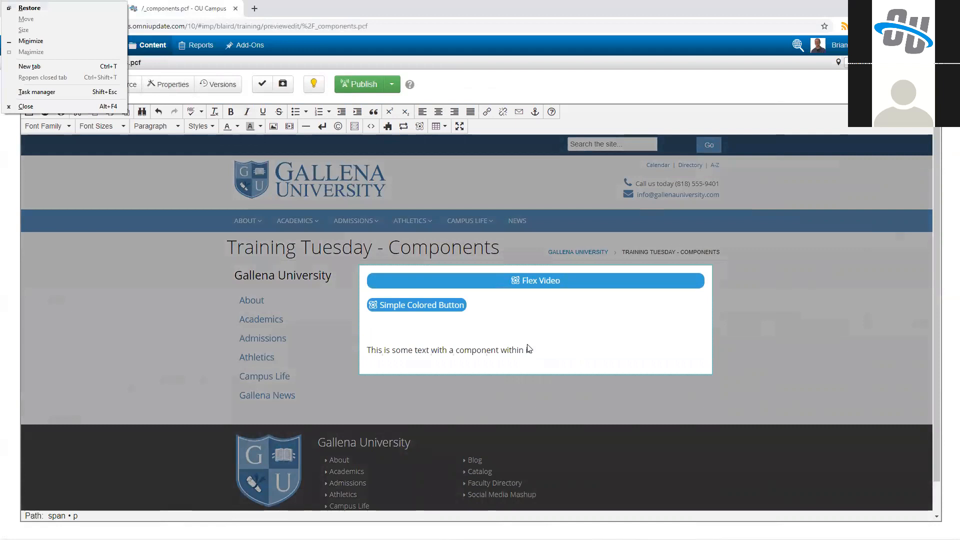
key(Escape)
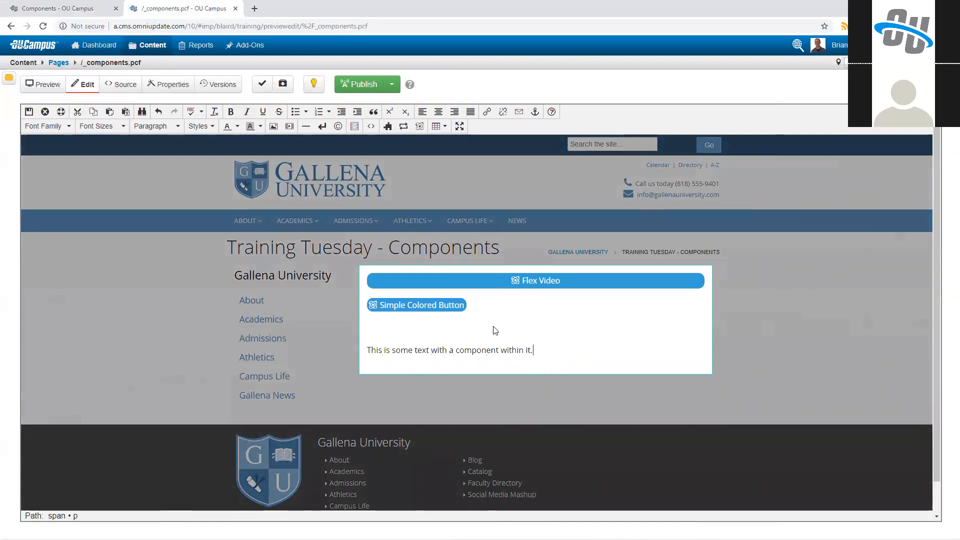
Step: Insert a Simple Colored Button after "This is some text with", using color Red, button text "Red Button" and link URL "#"
click(449, 351)
click(419, 126)
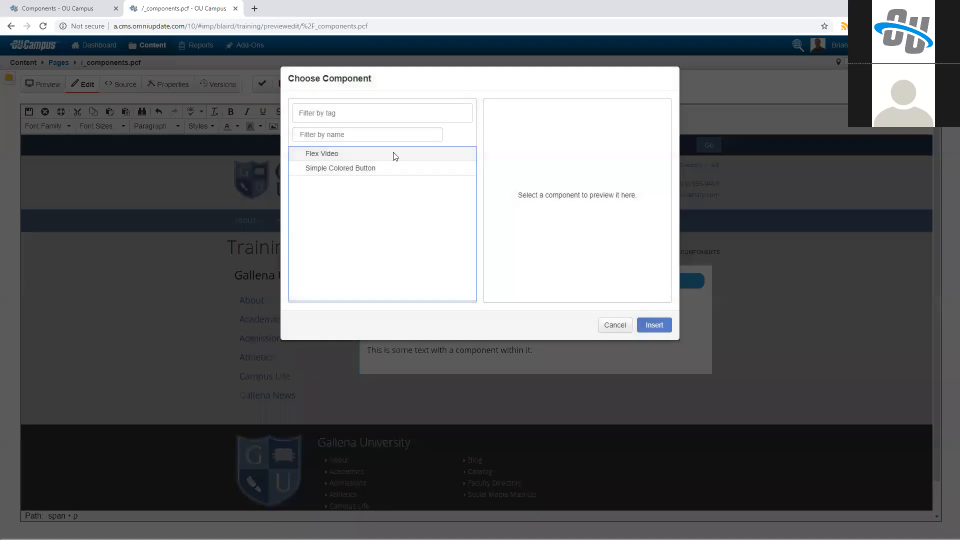
double_click(355, 169)
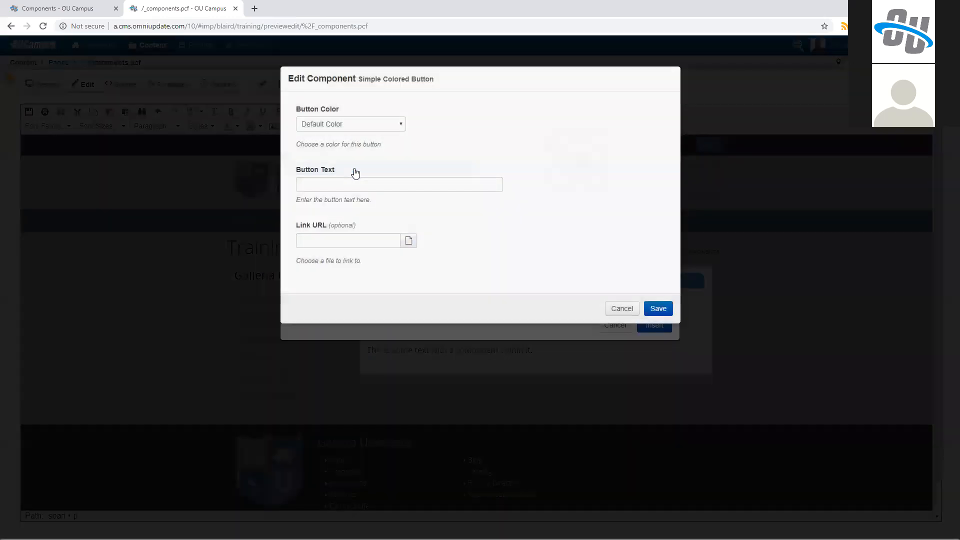
click(334, 125)
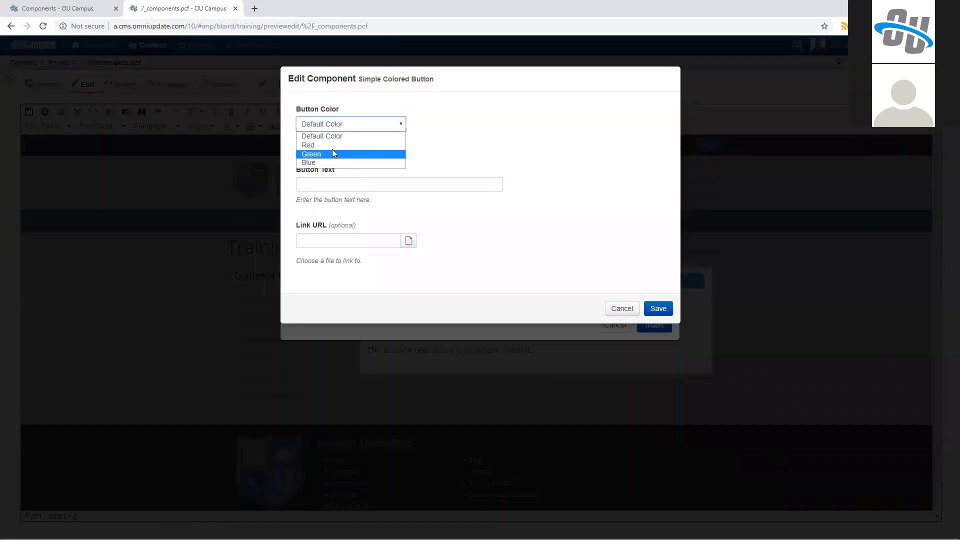
click(332, 145)
click(333, 183)
text(Red Button)
key(Tab)
text(#)
key(Tab)
click(658, 309)
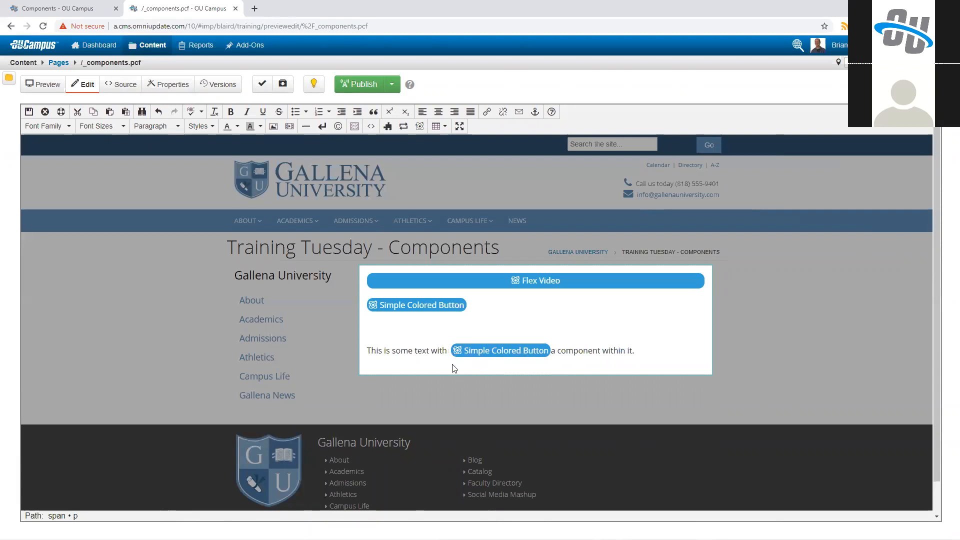
Step: Remove the extra space before the inline Simple Colored Button, save the page, and check the rendered sentence
key(ctrl+z)
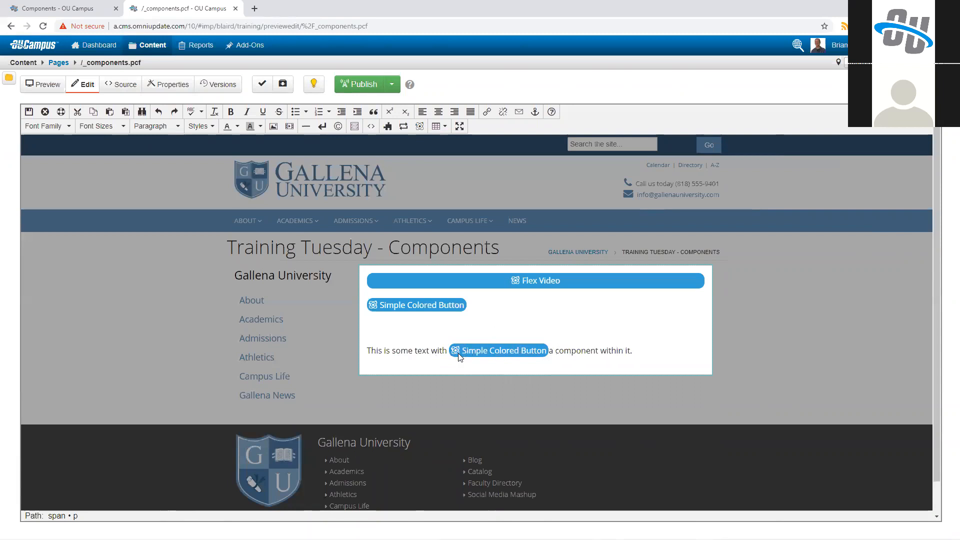
click(28, 112)
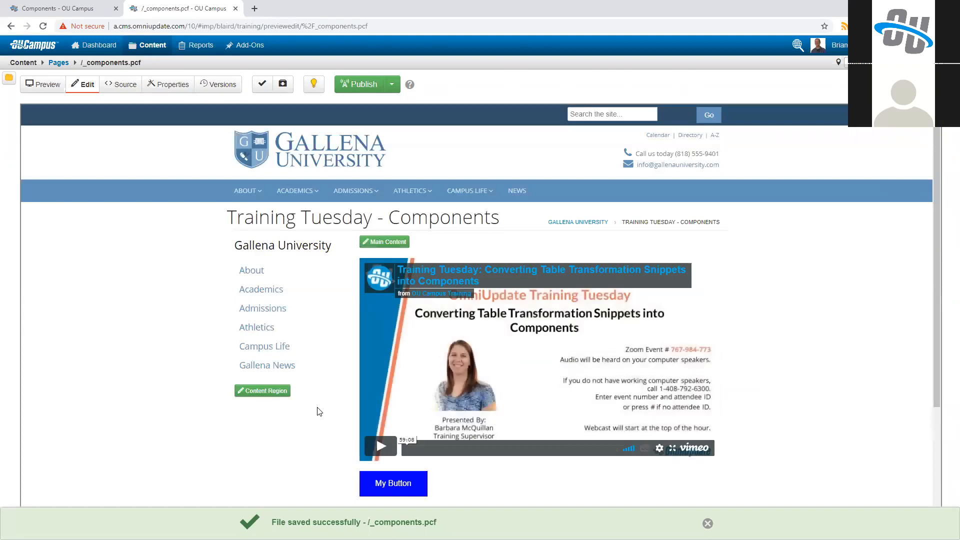
scroll(319, 400, down, 3)
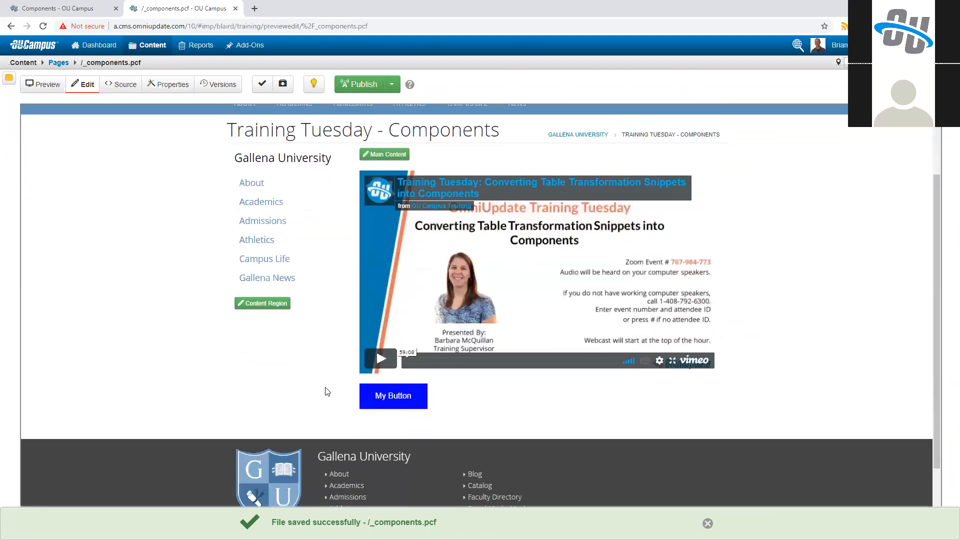
scroll(319, 379, up, 1)
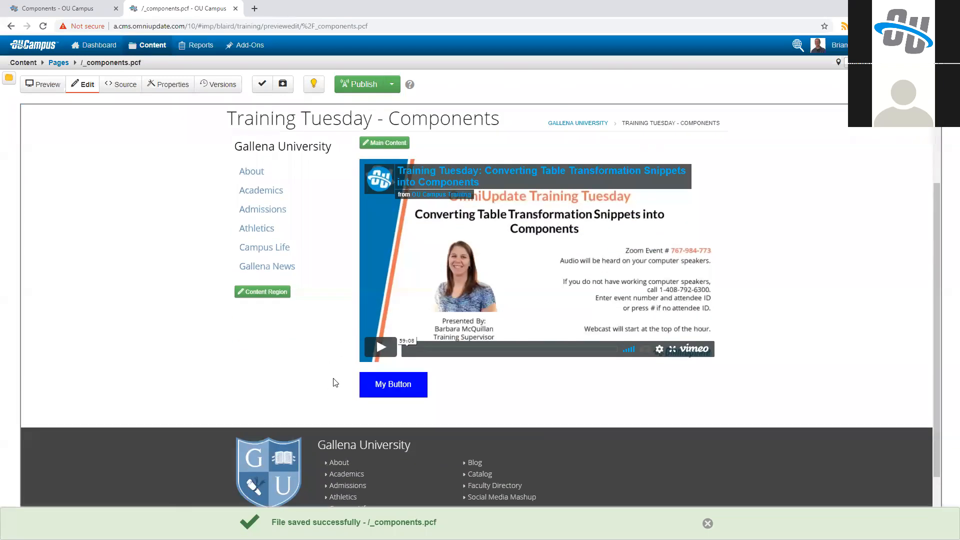
scroll(336, 385, down, 4)
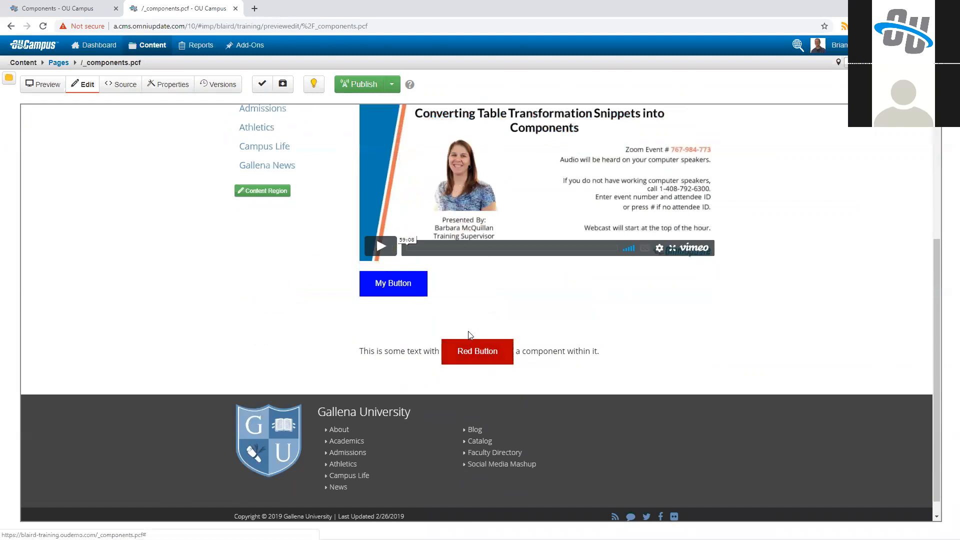
Step: Move the flex-video div in front of the Red Button's link in the inspected page markup, and reopen /_components.pcf without that change
right_click(482, 354)
click(516, 482)
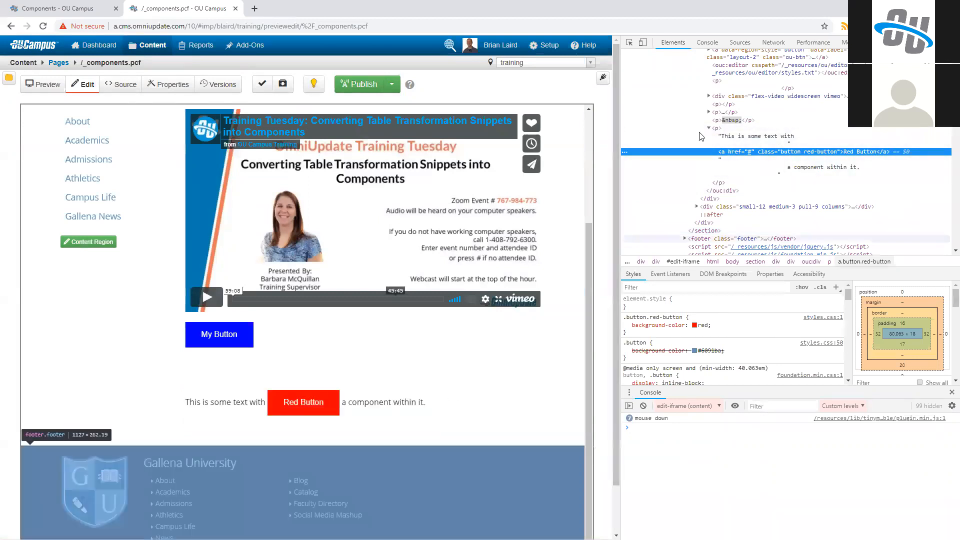
click(724, 97)
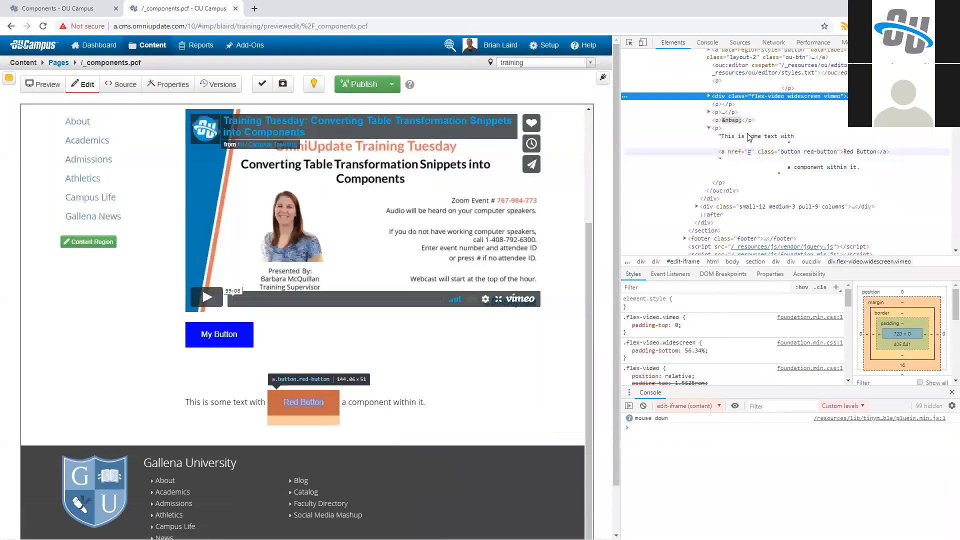
drag(721, 100, 725, 147)
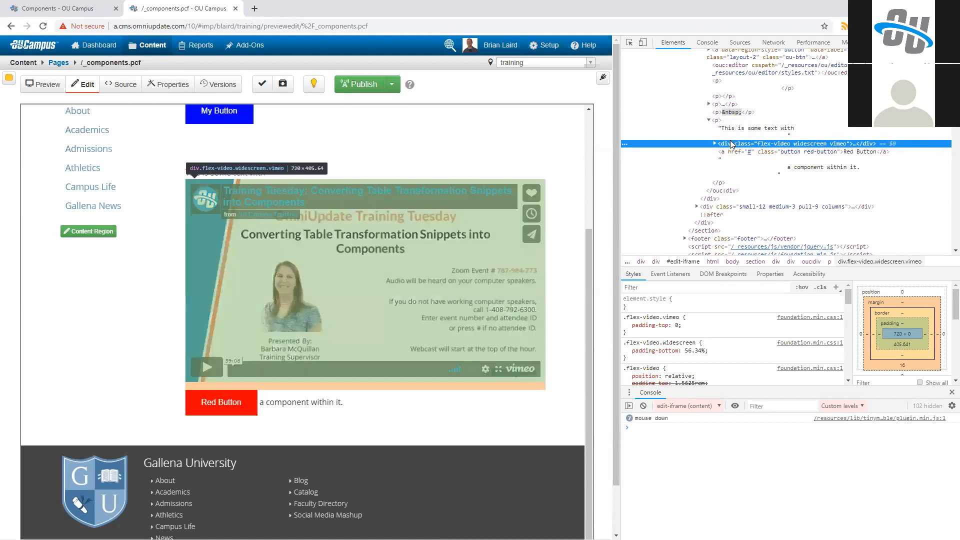
click(740, 152)
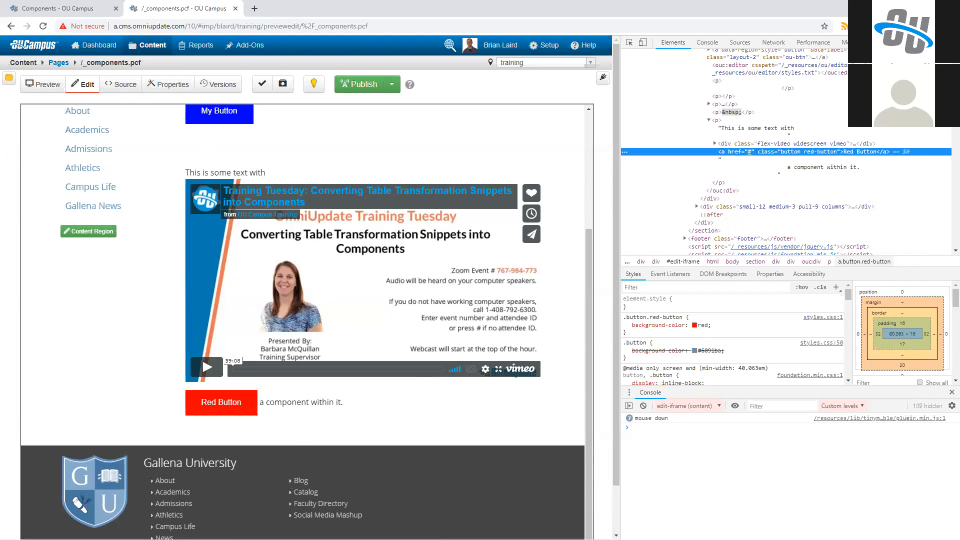
key(F12)
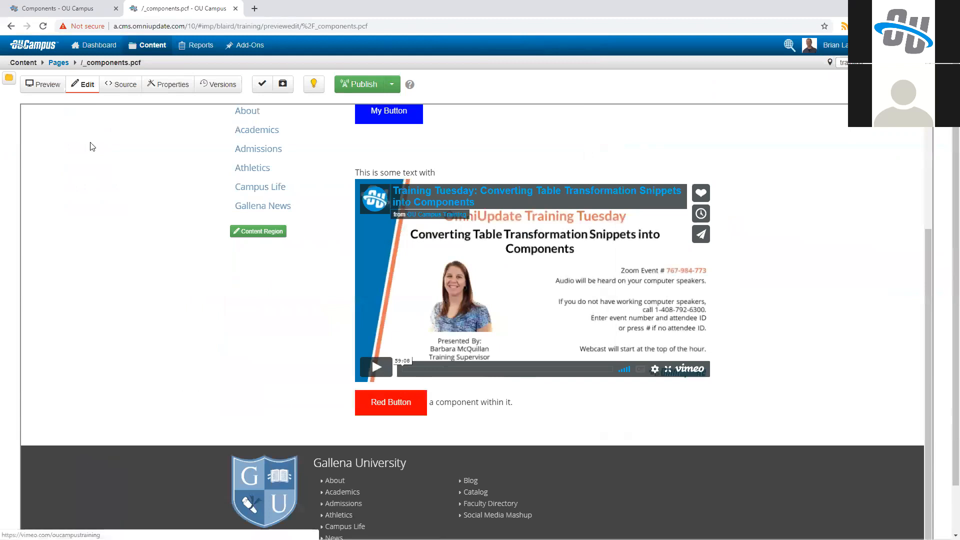
click(59, 62)
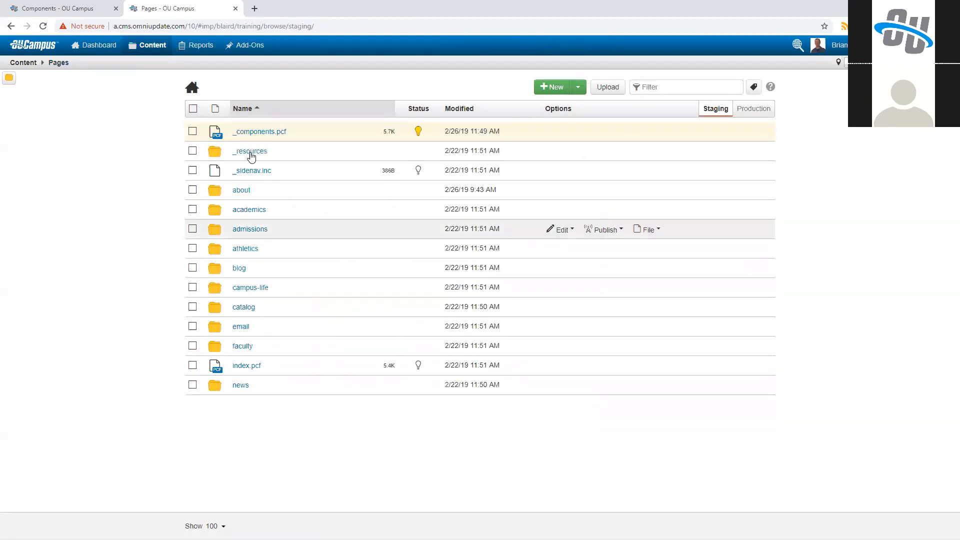
click(267, 131)
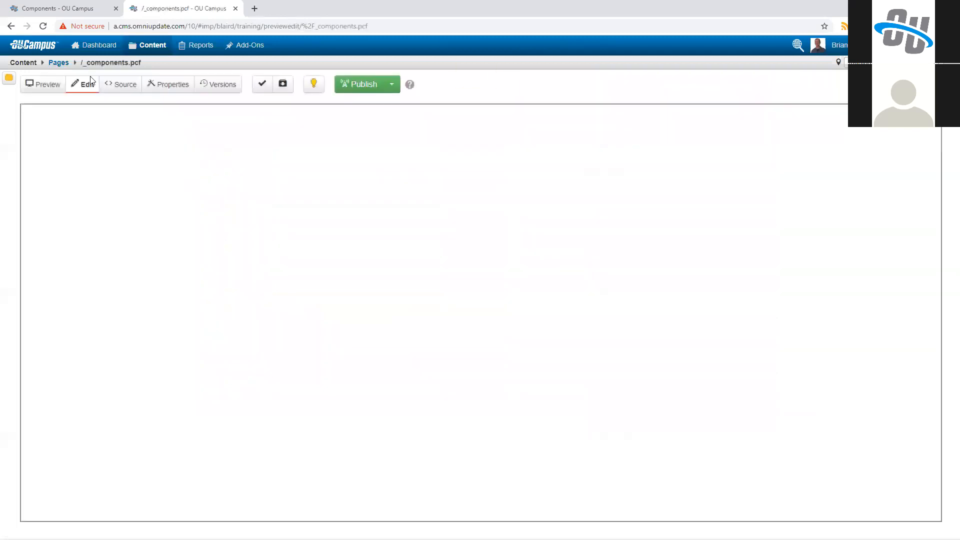
Step: Leave Complex Component, discarding its unsaved changes, and create a new component named "Contact Info Box"
click(62, 6)
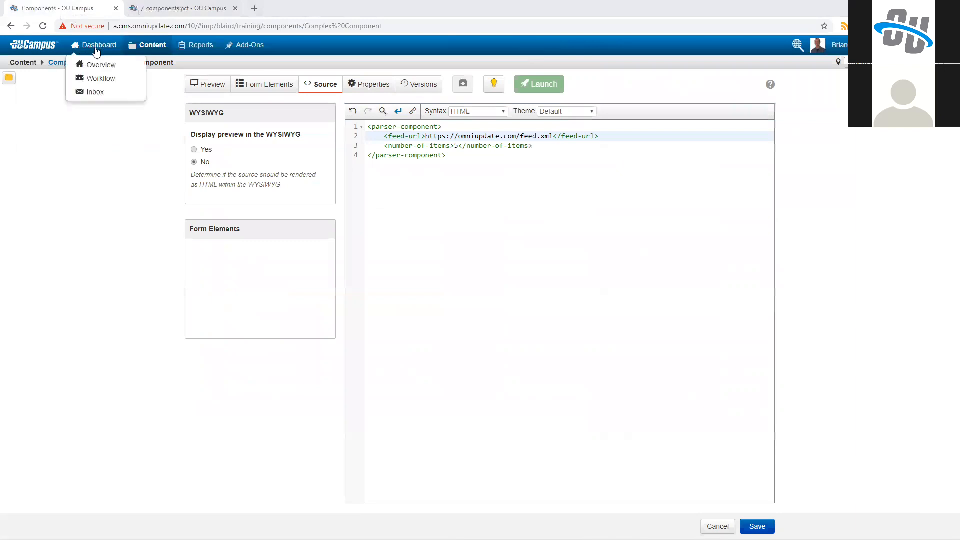
click(64, 63)
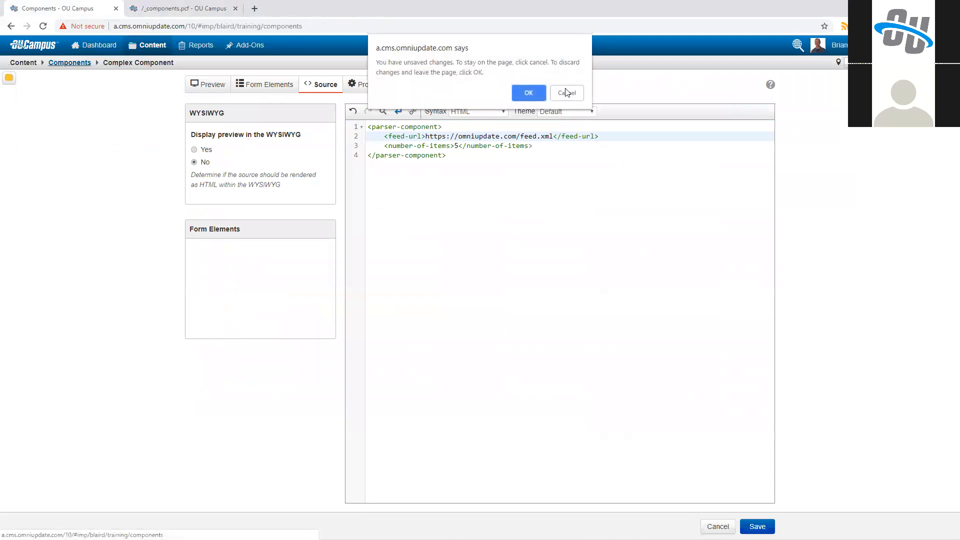
click(530, 93)
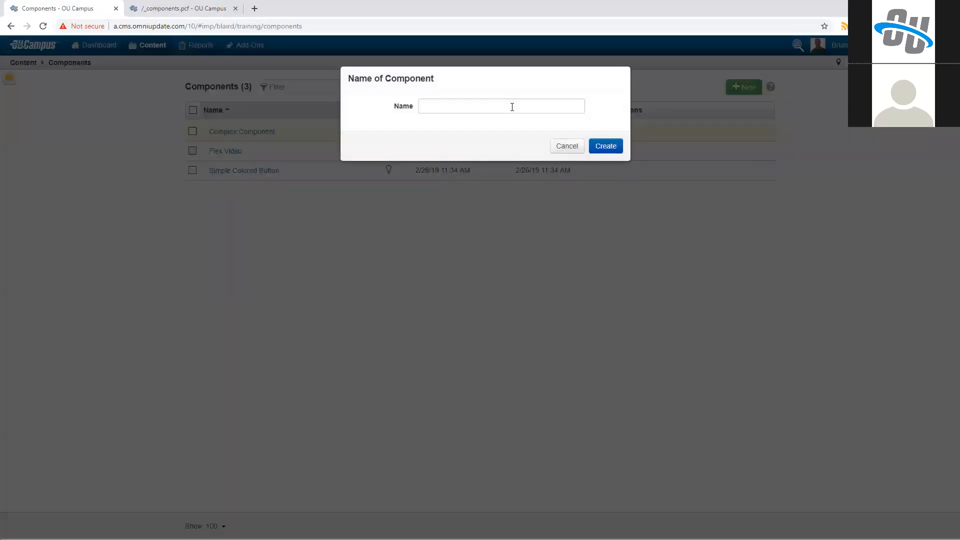
click(512, 107)
text(Contact Info )
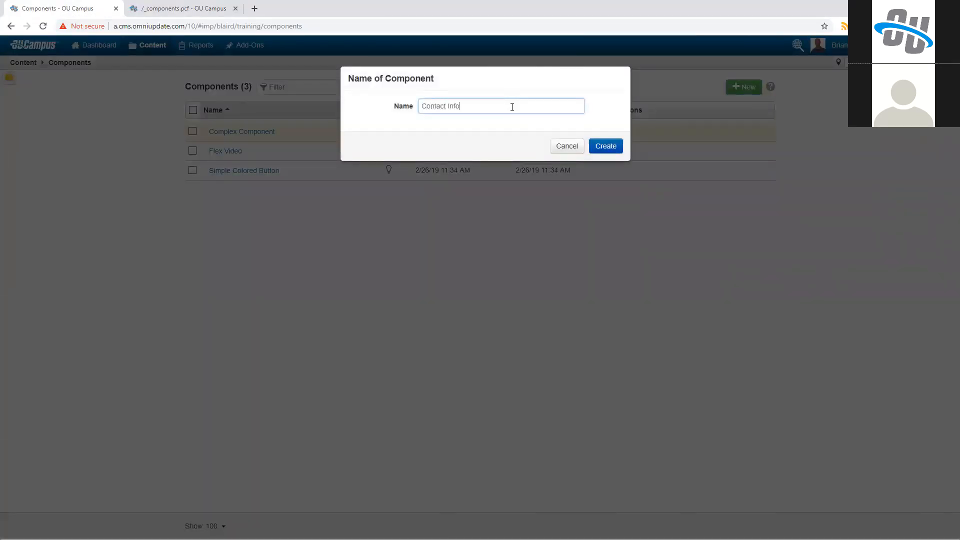
text(Box)
click(603, 146)
Step: Paste the contact box HTML into the component's source and look over its hardcoded name and title headings
click(312, 90)
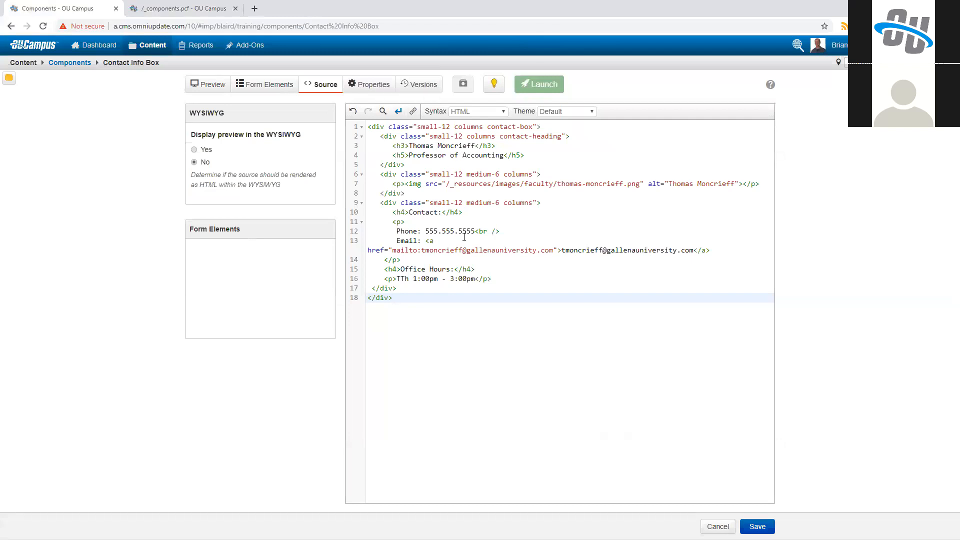
drag(411, 146, 474, 146)
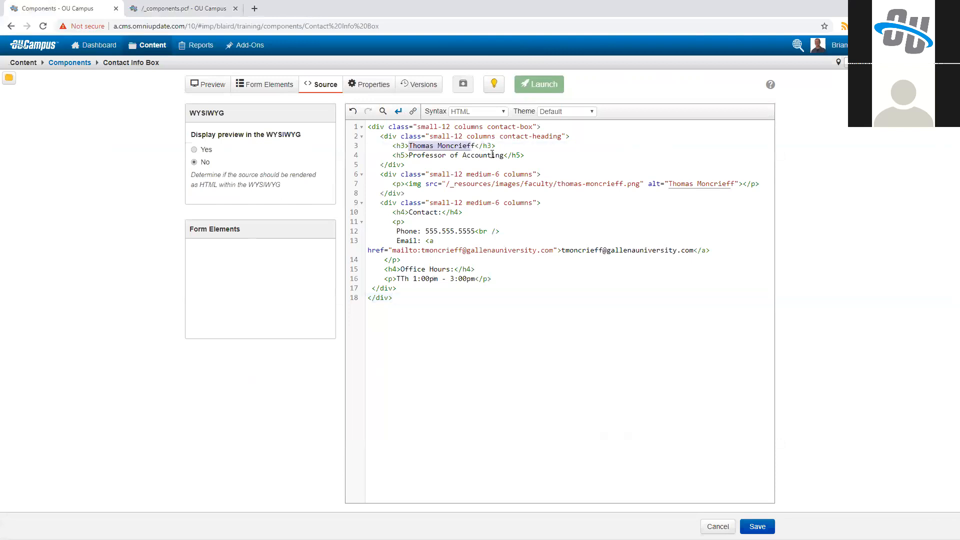
drag(409, 155, 504, 156)
click(479, 174)
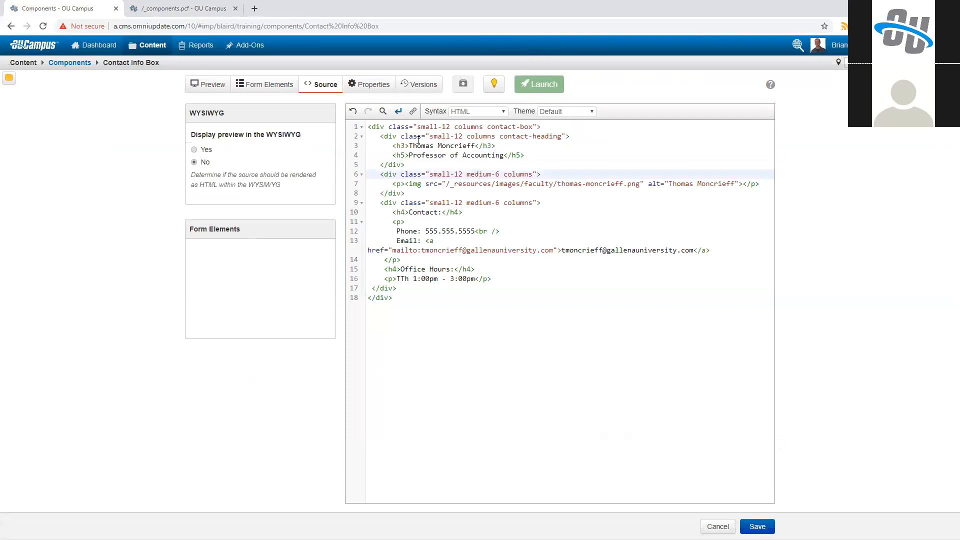
click(280, 86)
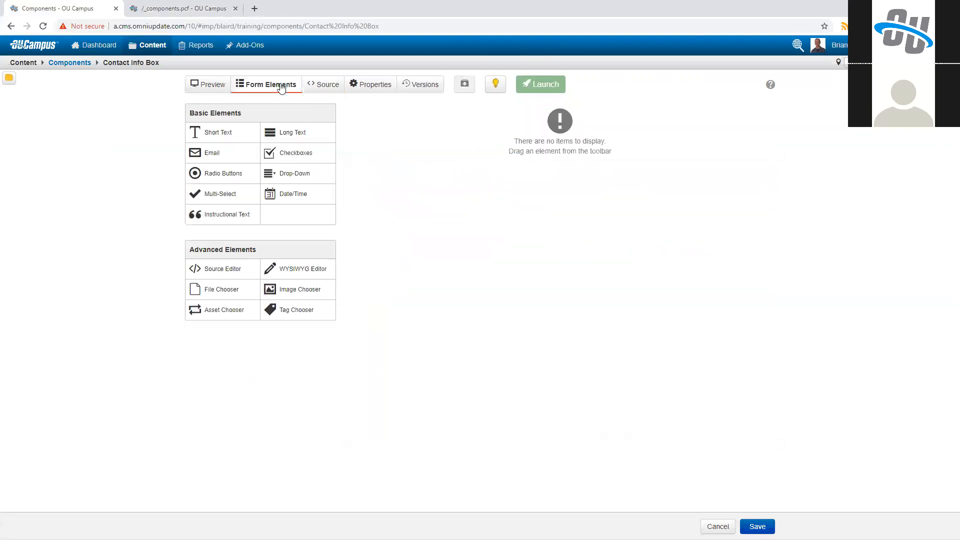
click(324, 88)
drag(409, 145, 475, 146)
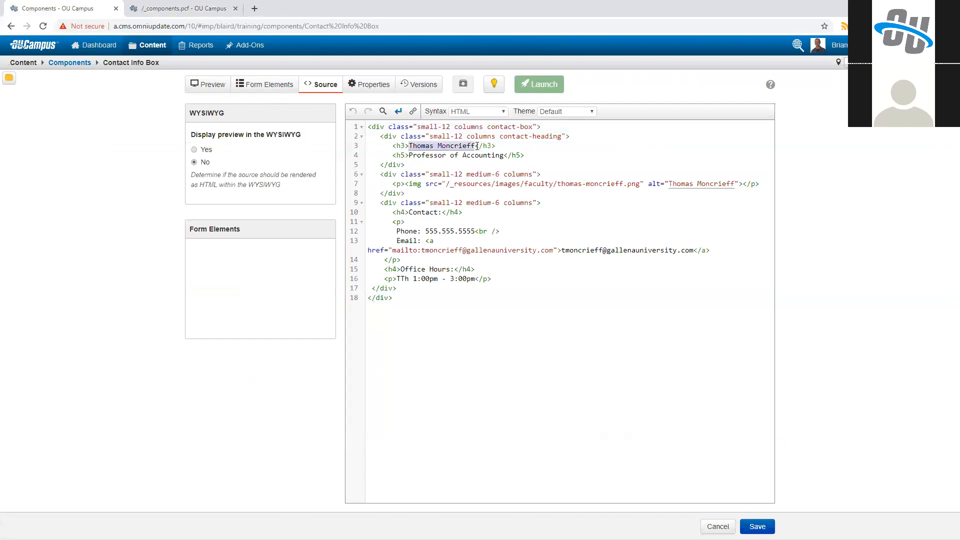
Step: Add a Short Text form element labeled "Name" with the helper text "Enter a full name here"
click(280, 85)
click(215, 135)
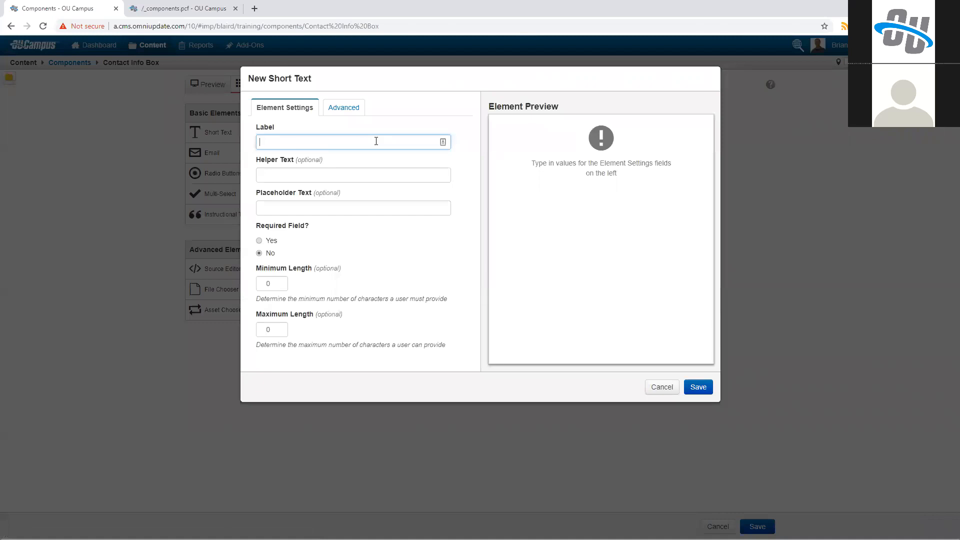
text(Name)
key(Tab)
text(Enter a full name here)
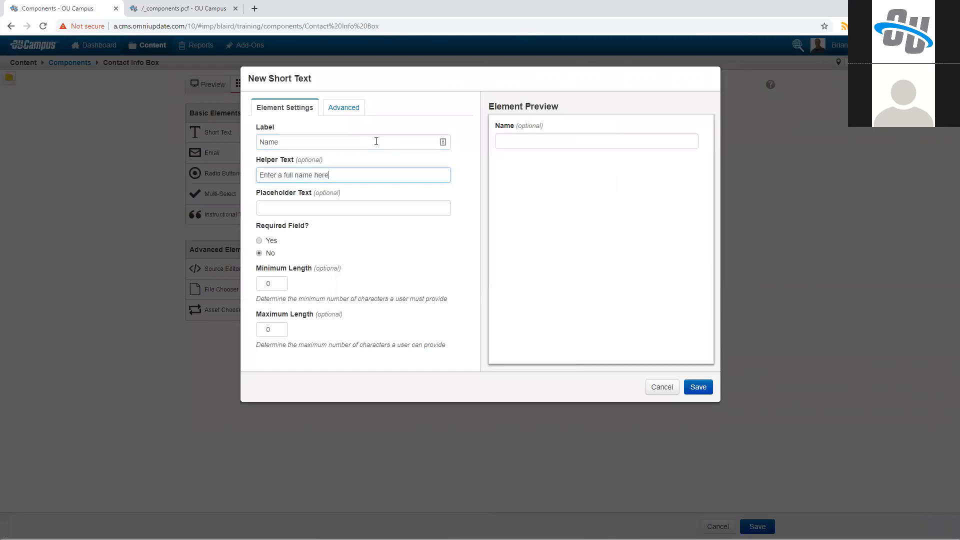
key(Tab)
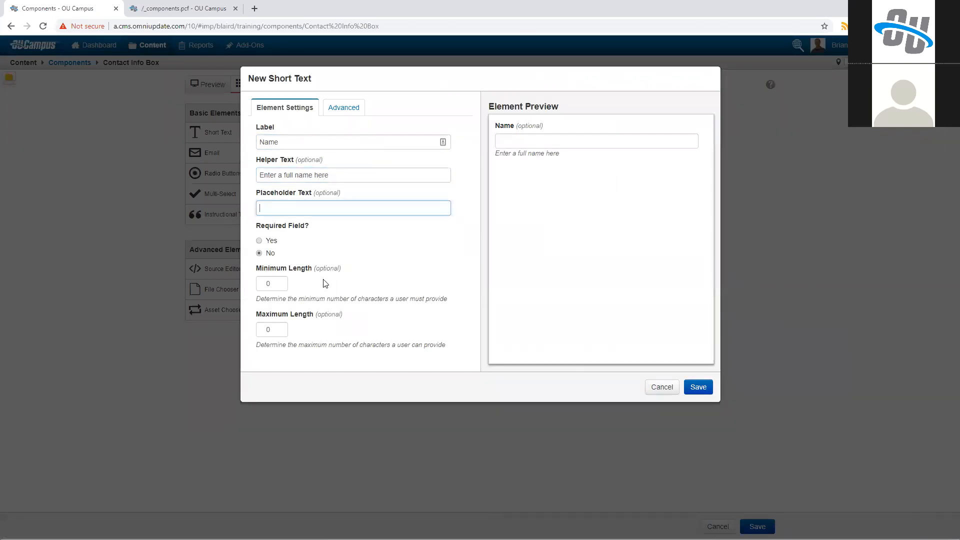
click(698, 387)
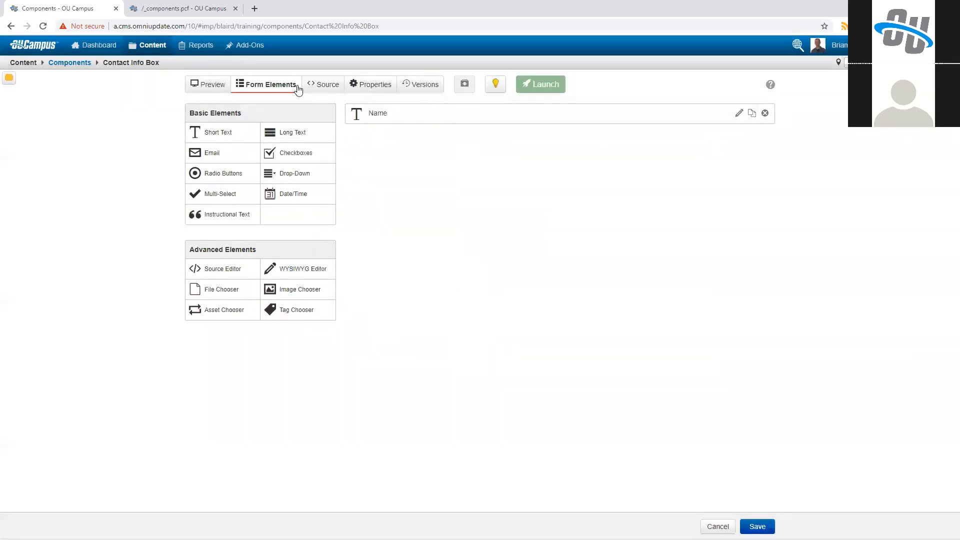
Step: Replace the hardcoded person's name in the h3 heading and the image's alt attribute with the Name form element
click(322, 86)
drag(409, 147, 475, 146)
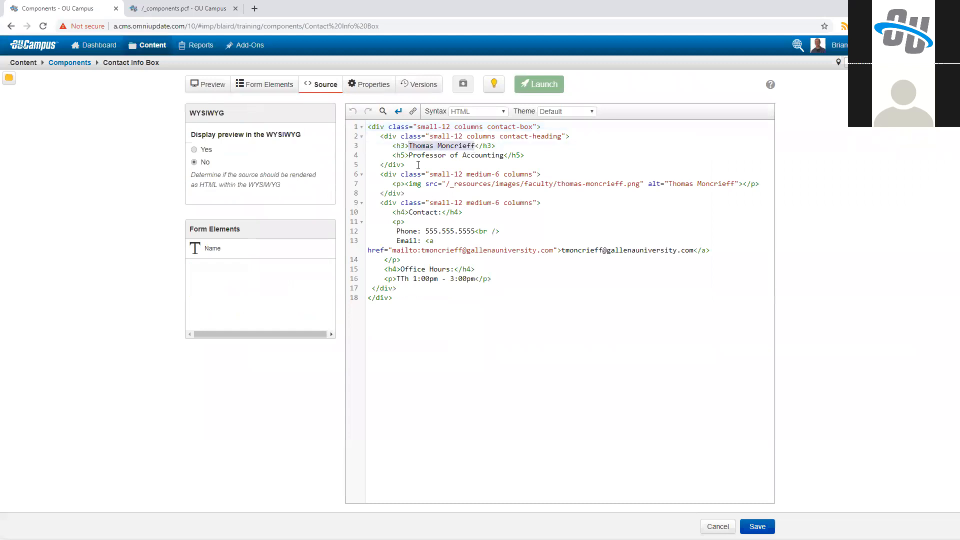
click(290, 251)
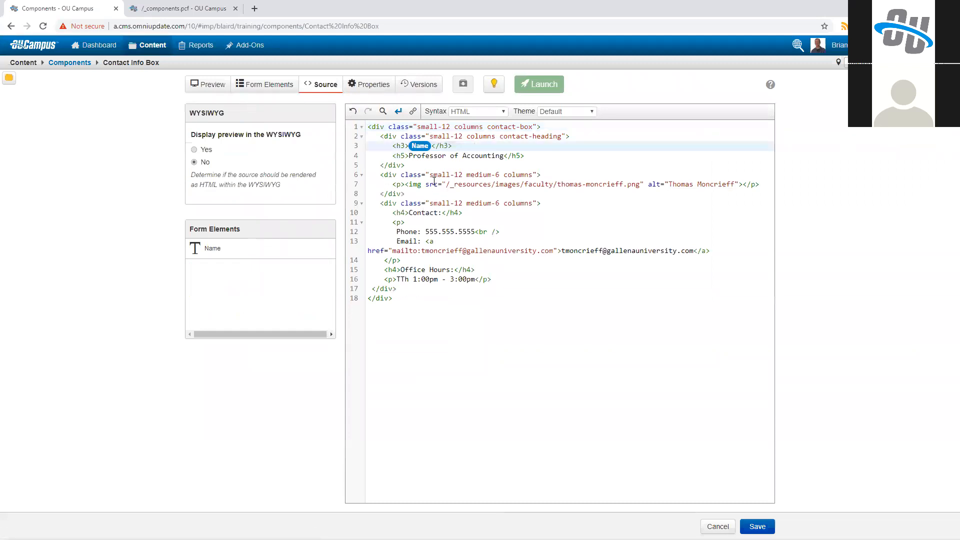
drag(669, 184, 735, 184)
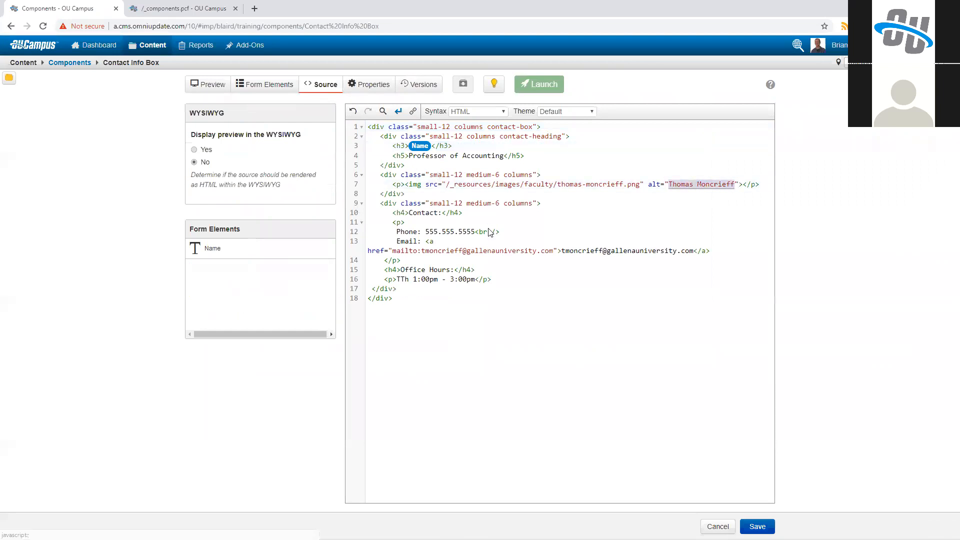
click(280, 249)
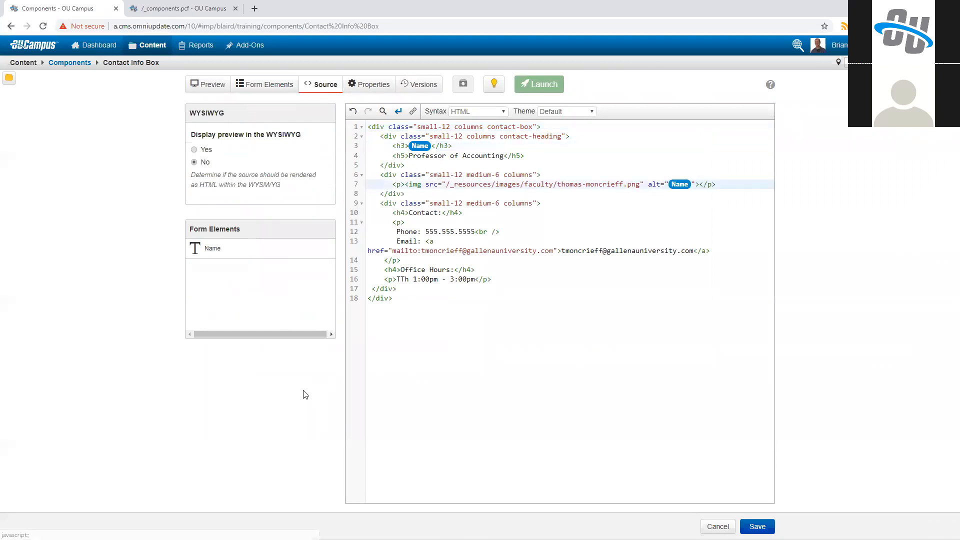
click(497, 175)
Step: Add a Short Text form element labeled "Title" with the helper text "Enter the title for this person"
drag(408, 156, 504, 156)
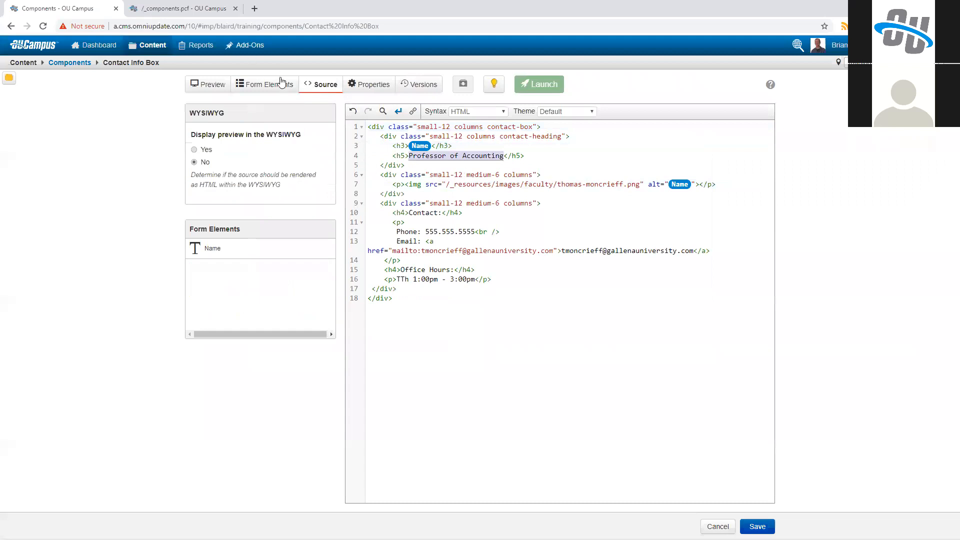
click(265, 84)
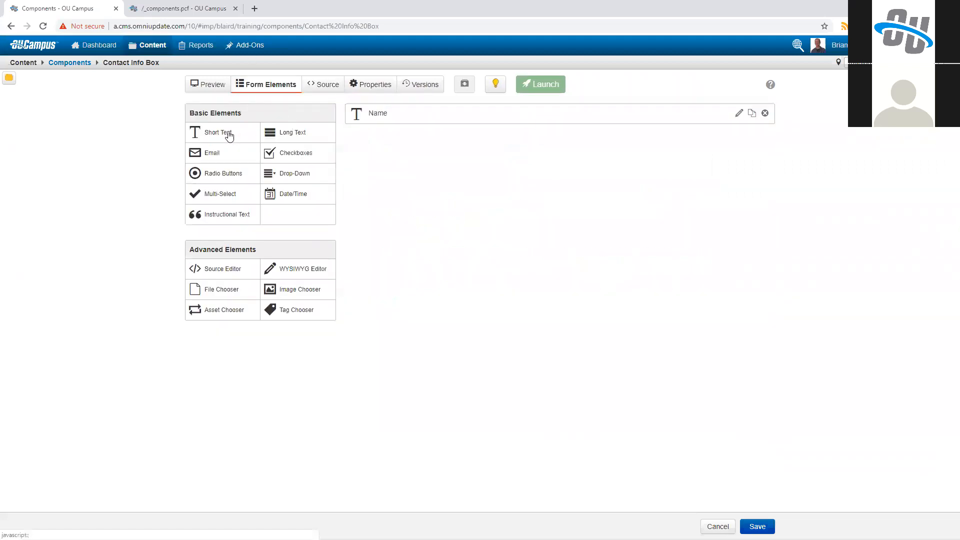
click(230, 133)
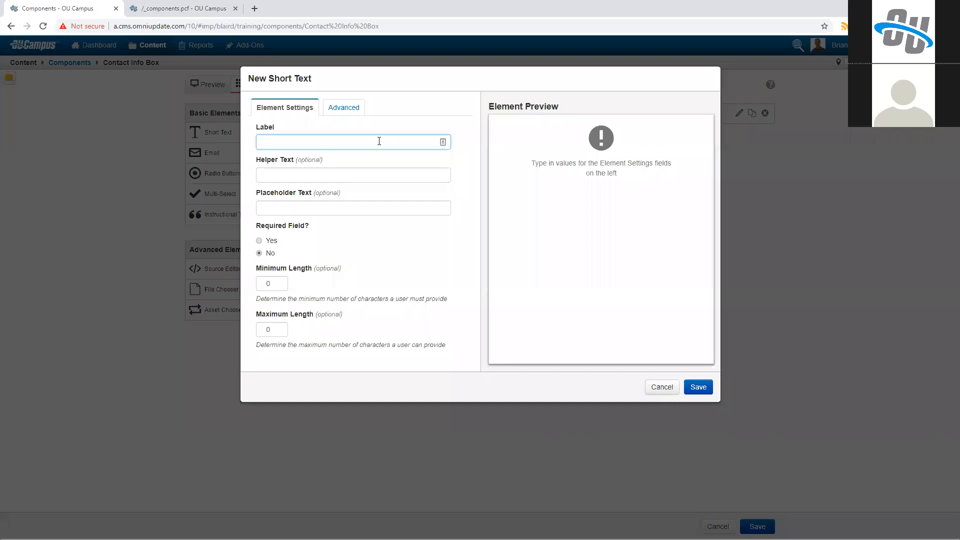
text(Title)
key(Tab)
text(En)
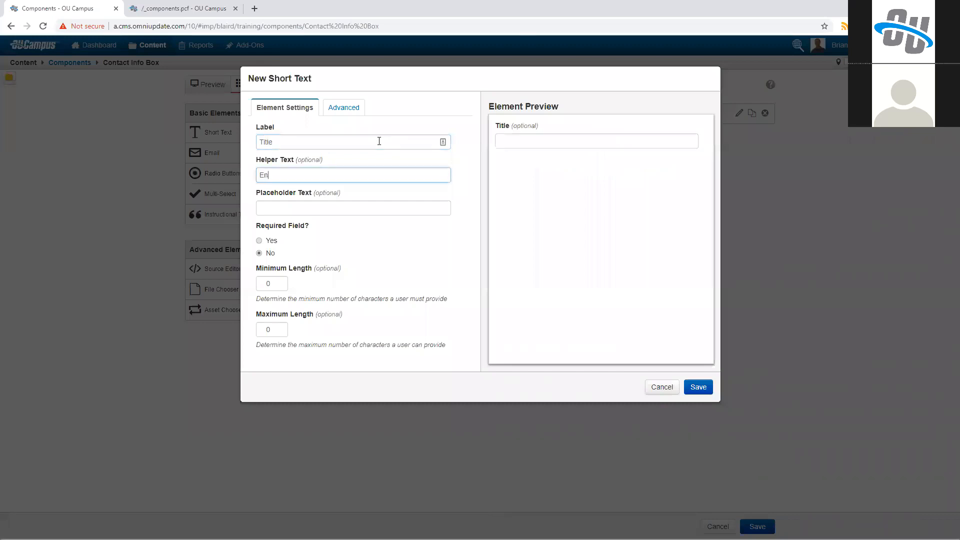
text(ter the title for htihis person)
key(Tab)
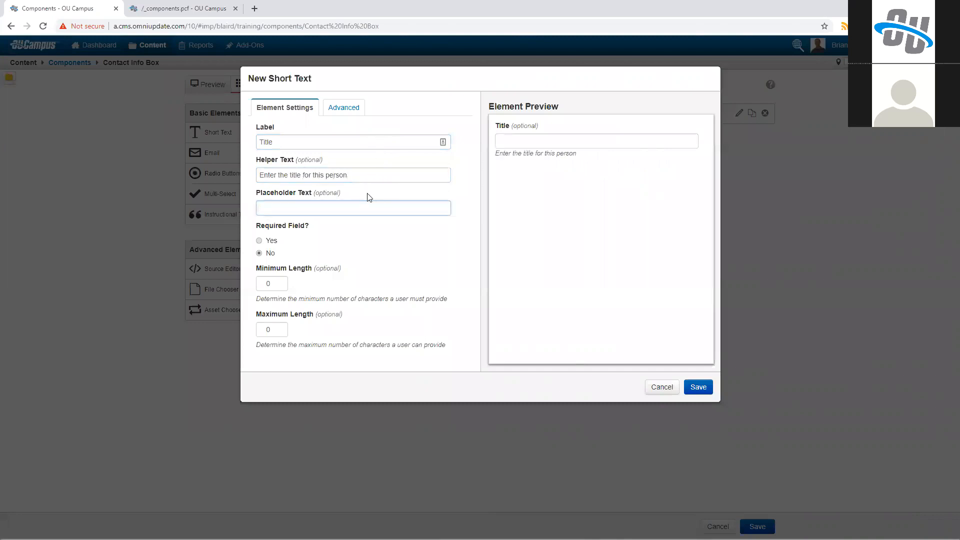
key(Return)
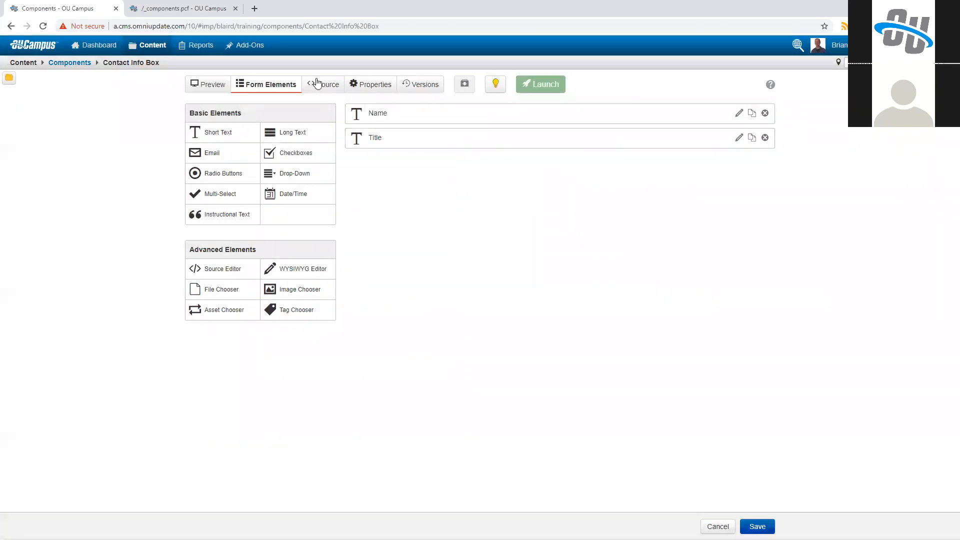
Step: Replace the hardcoded text "Professor of Accounting" in the h5 heading with the Title form element
click(323, 84)
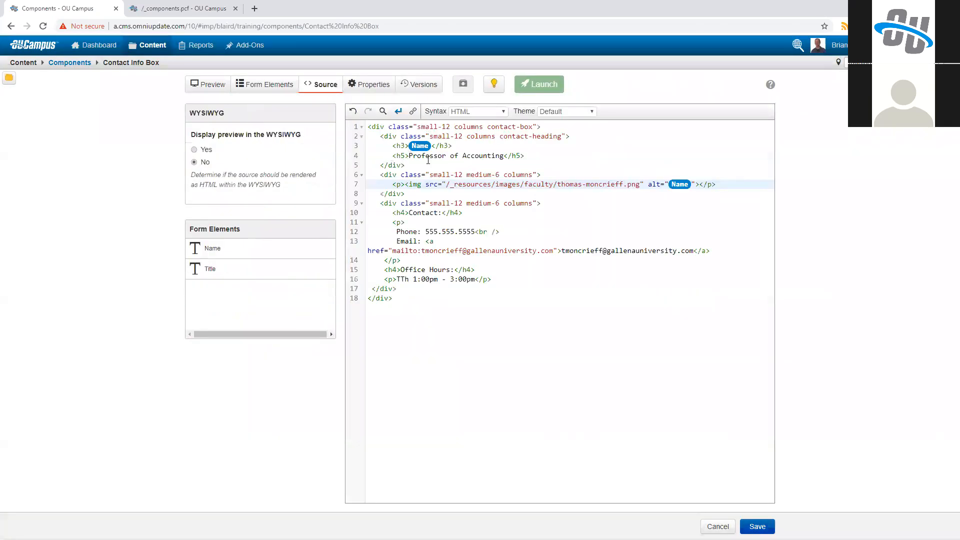
click(503, 155)
drag(503, 156, 409, 156)
key(BackSpace)
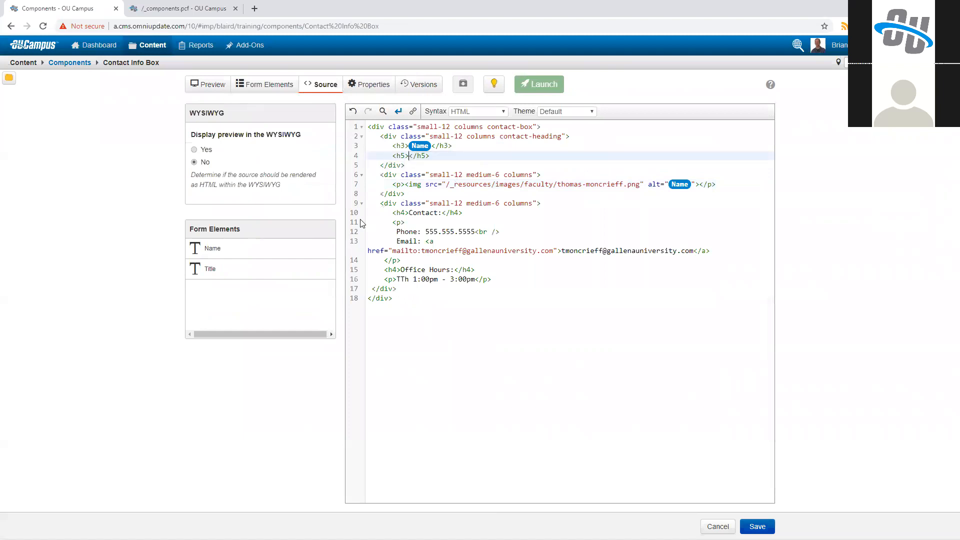
click(270, 265)
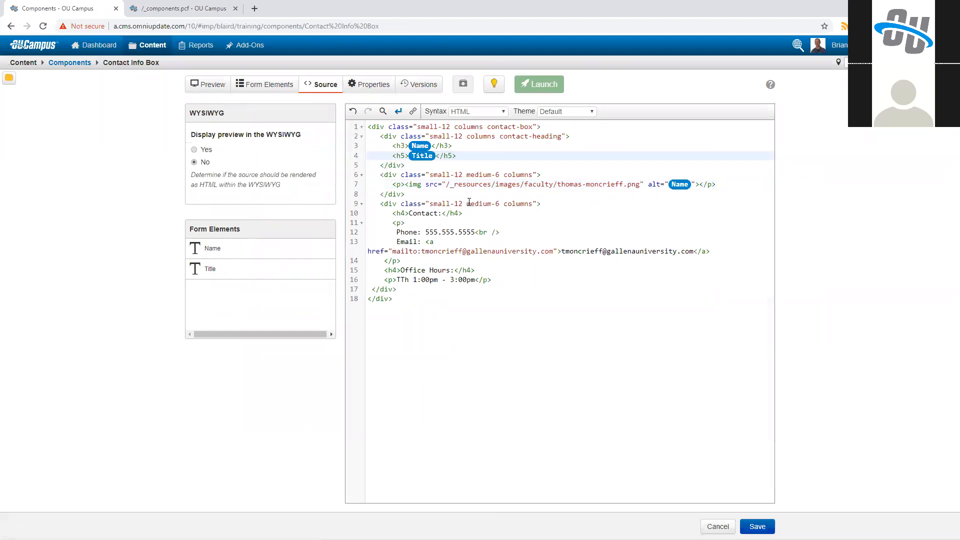
Step: Look over the hardcoded image source path and the settings of new Image Chooser and File Chooser form elements
drag(447, 184, 640, 186)
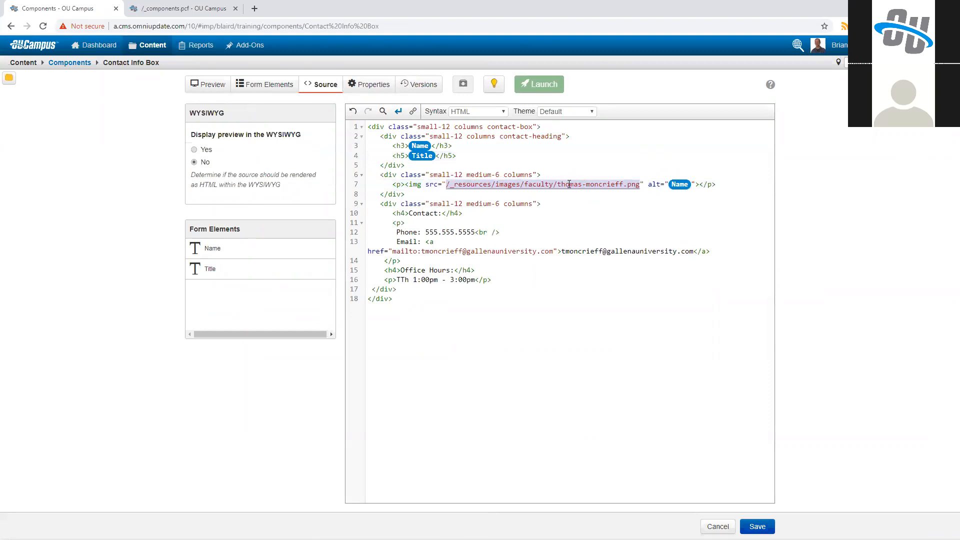
click(285, 94)
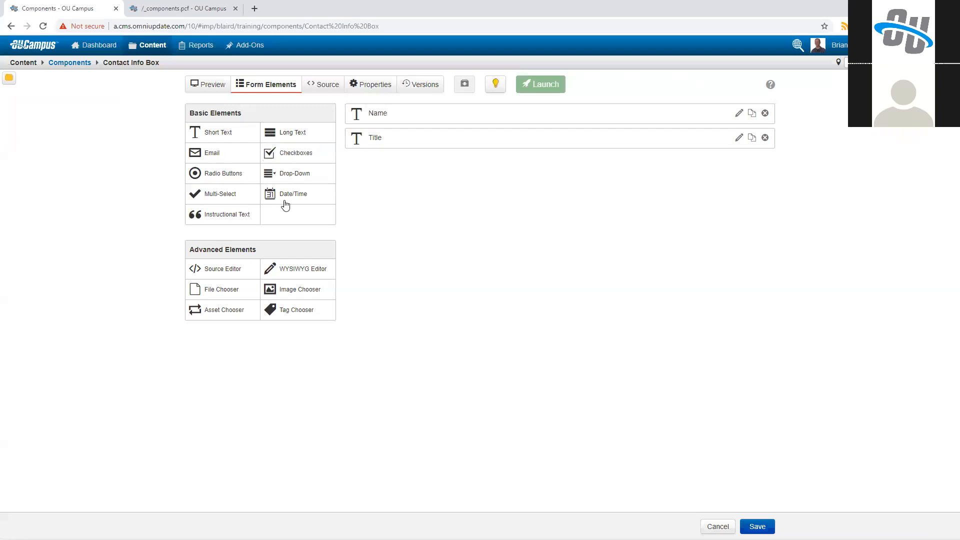
click(277, 291)
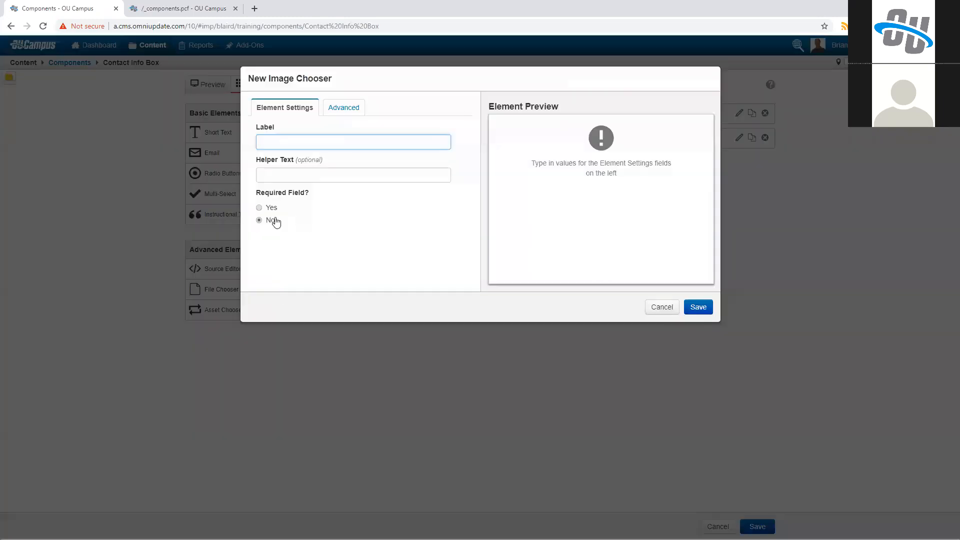
click(662, 307)
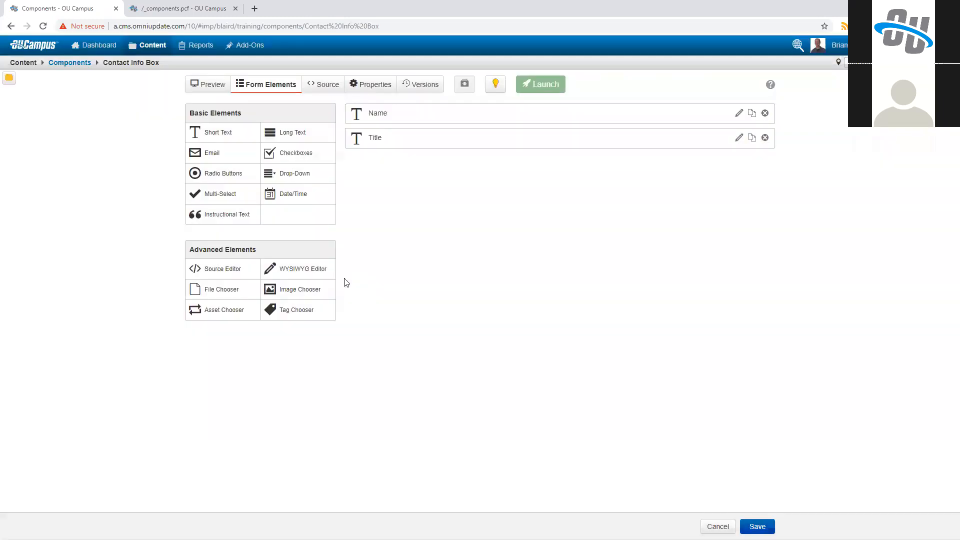
click(221, 290)
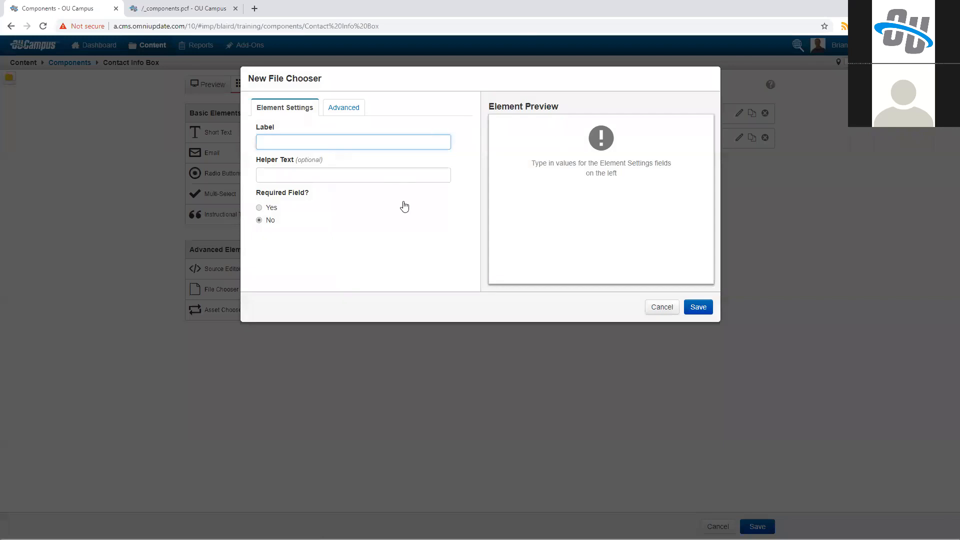
click(661, 306)
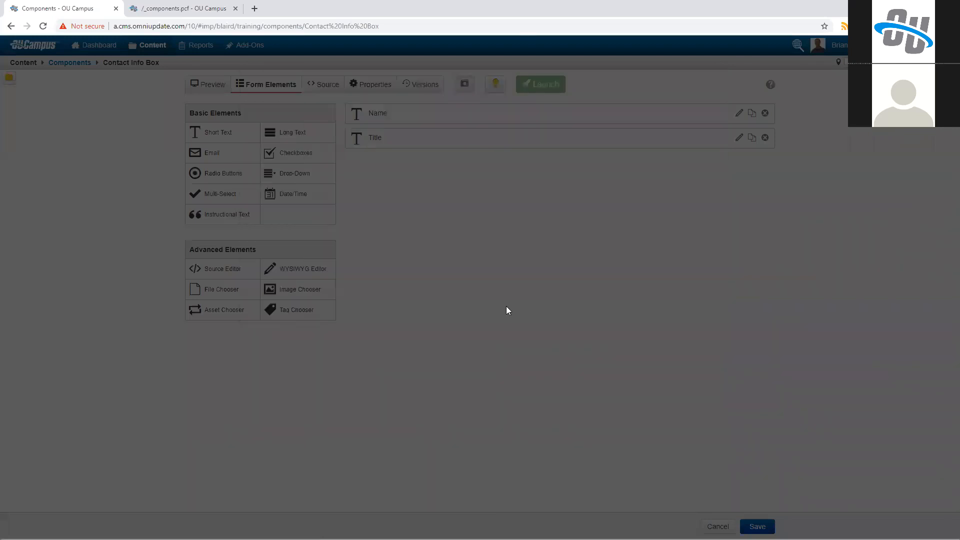
Step: Add an Image Chooser form element labeled "Image" with the _resources/images folder as its starting location
click(317, 294)
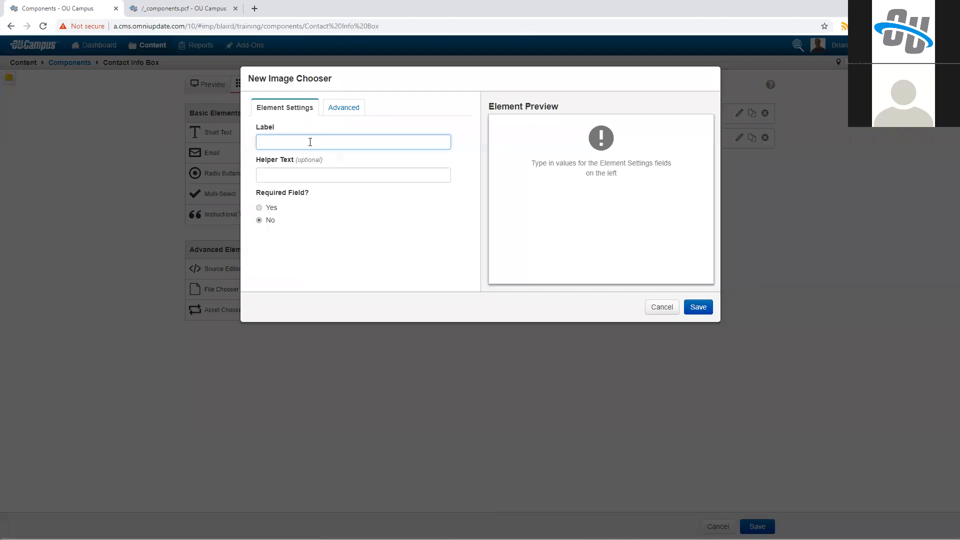
text(Image)
key(Tab)
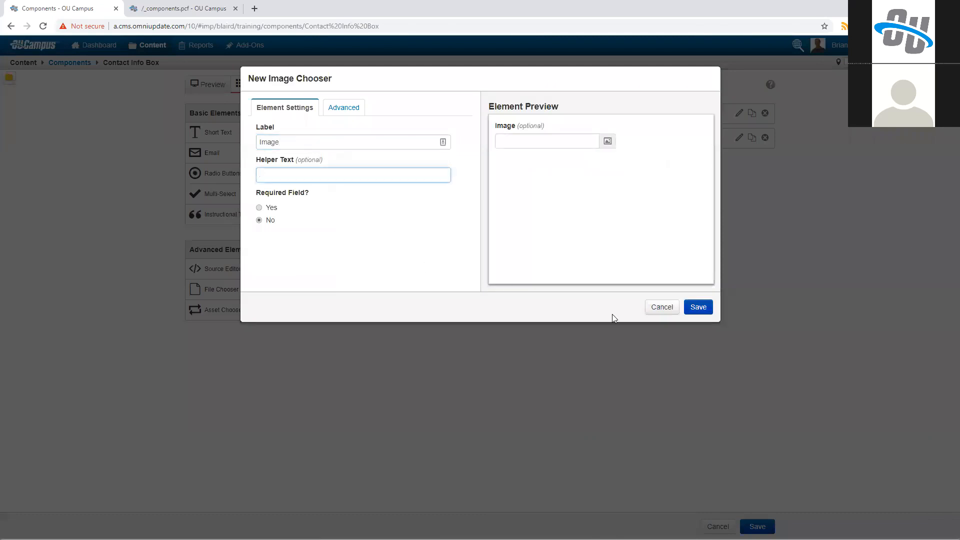
click(365, 108)
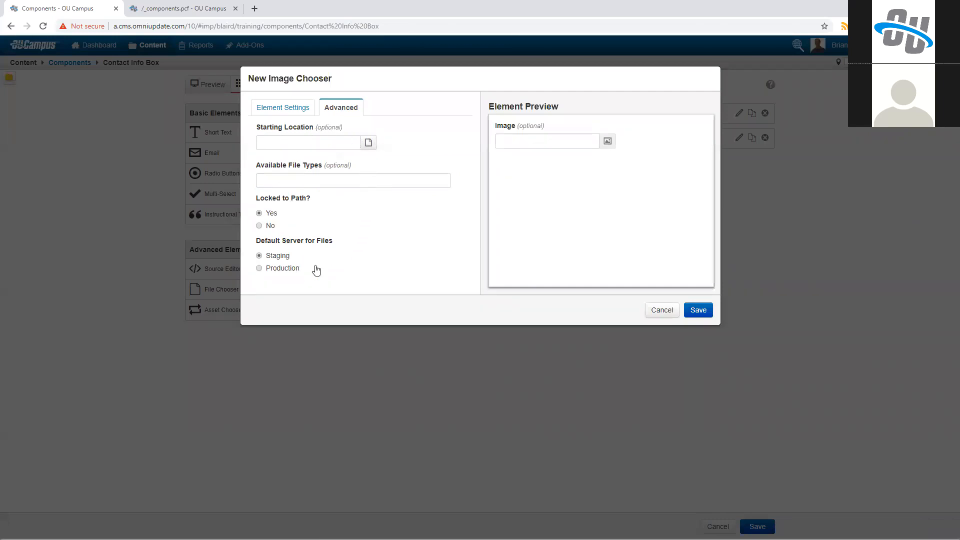
click(368, 144)
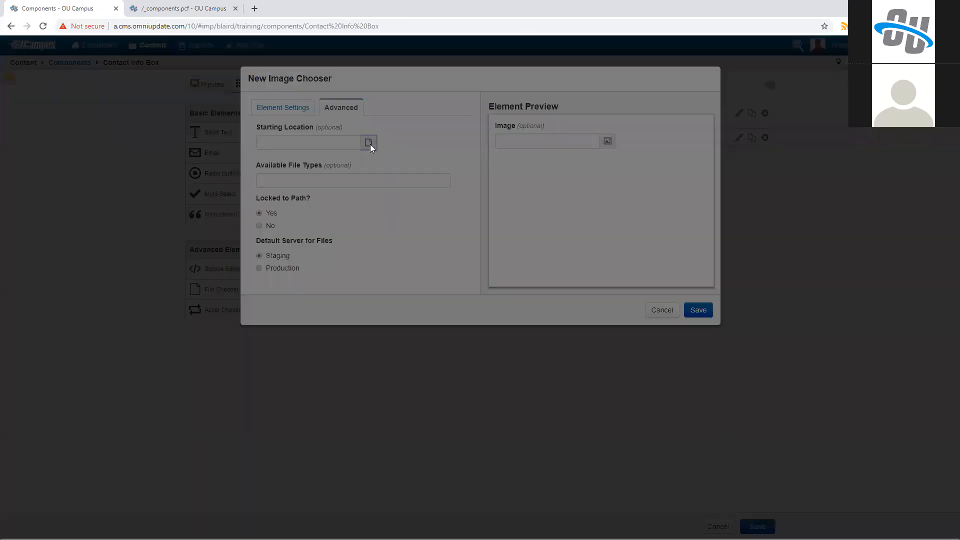
click(433, 195)
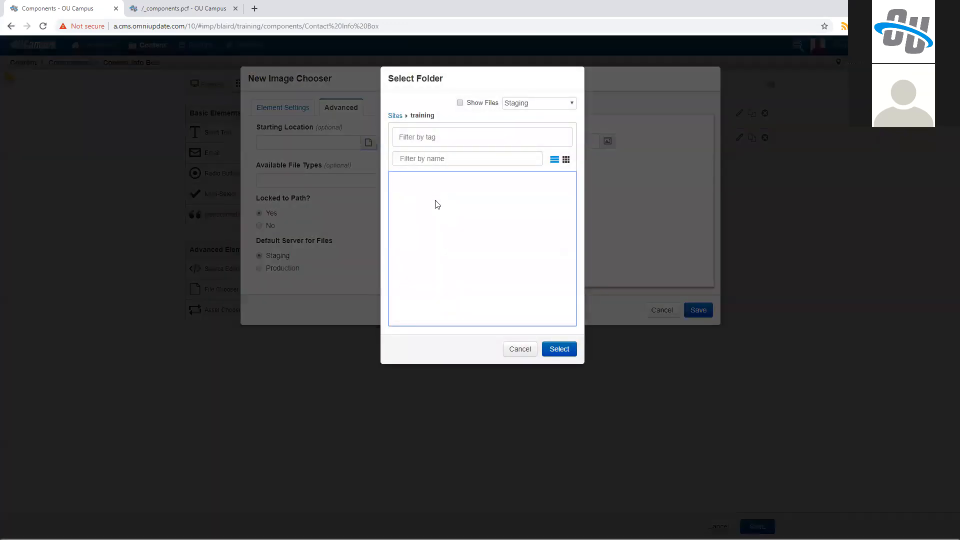
click(426, 210)
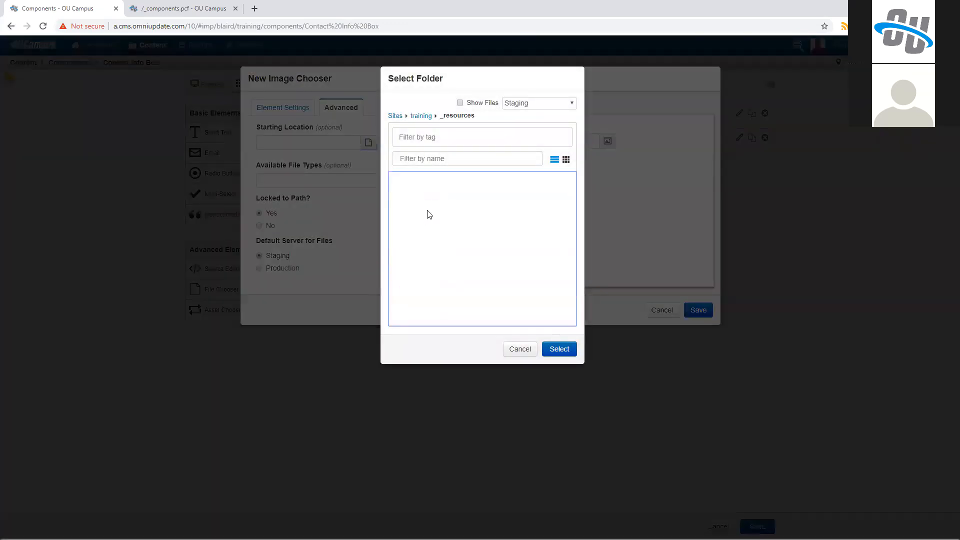
click(559, 349)
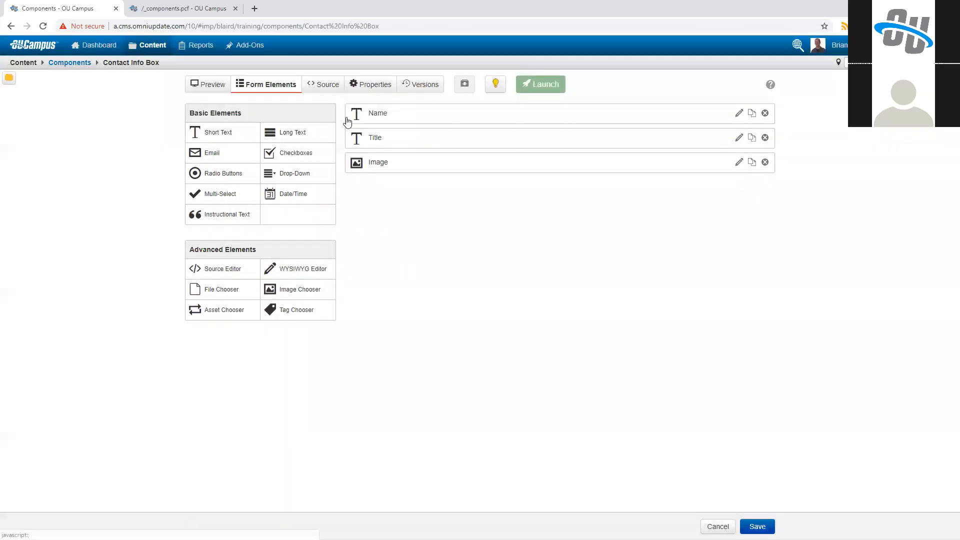
Step: Replace the hardcoded path in the img src attribute with the Image form element
click(334, 86)
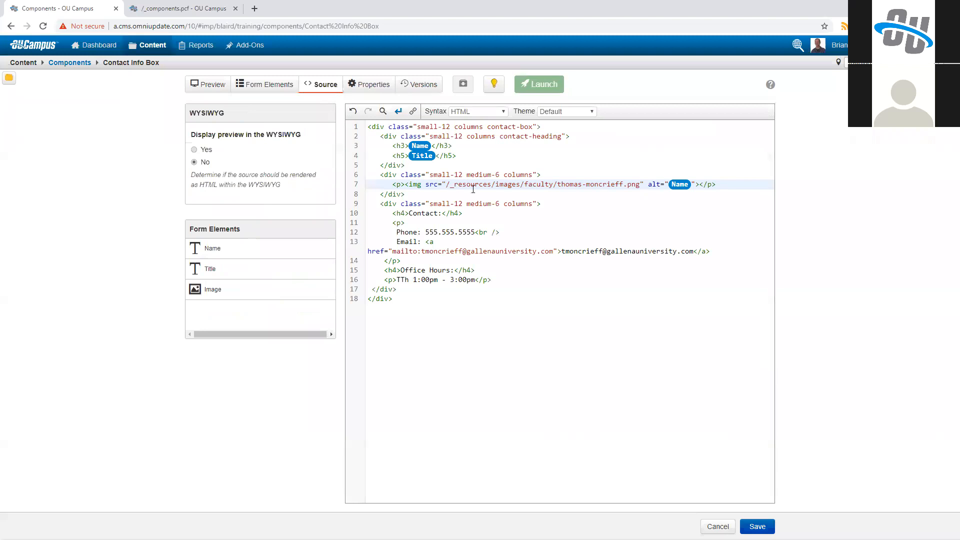
drag(446, 184, 635, 185)
key(BackSpace)
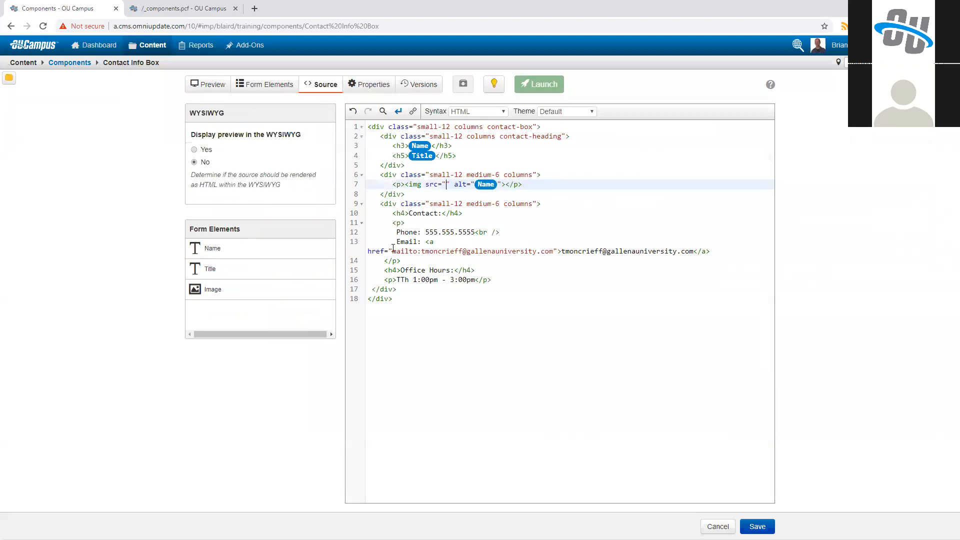
click(212, 289)
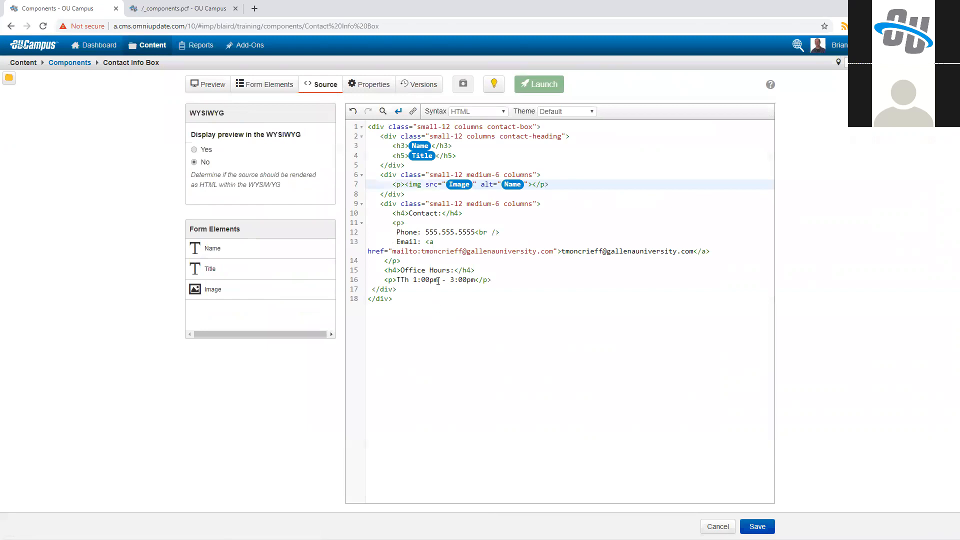
drag(693, 251, 562, 251)
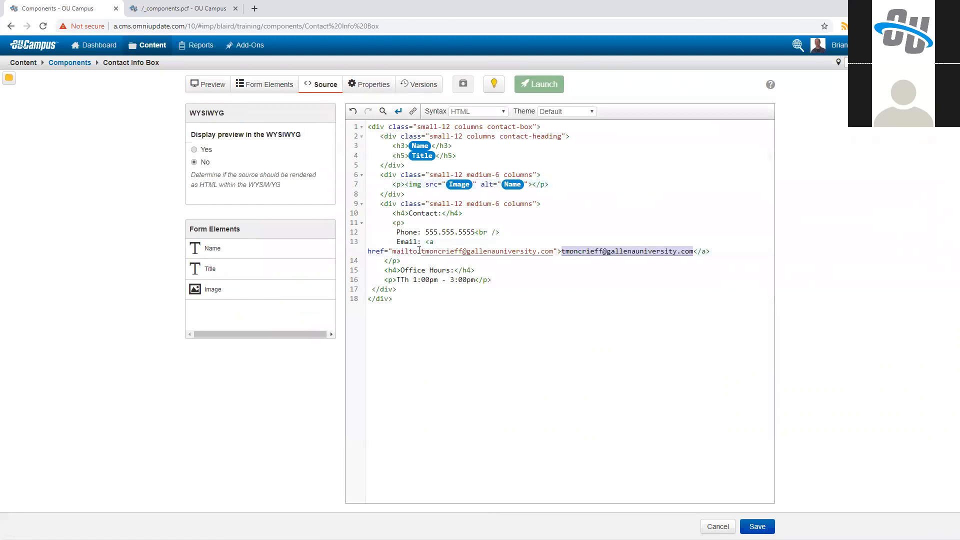
click(273, 85)
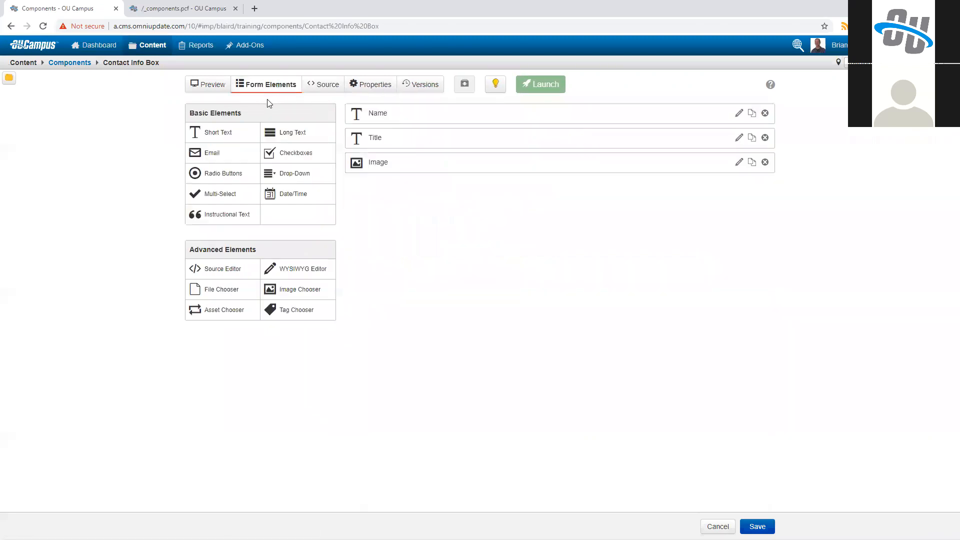
click(213, 153)
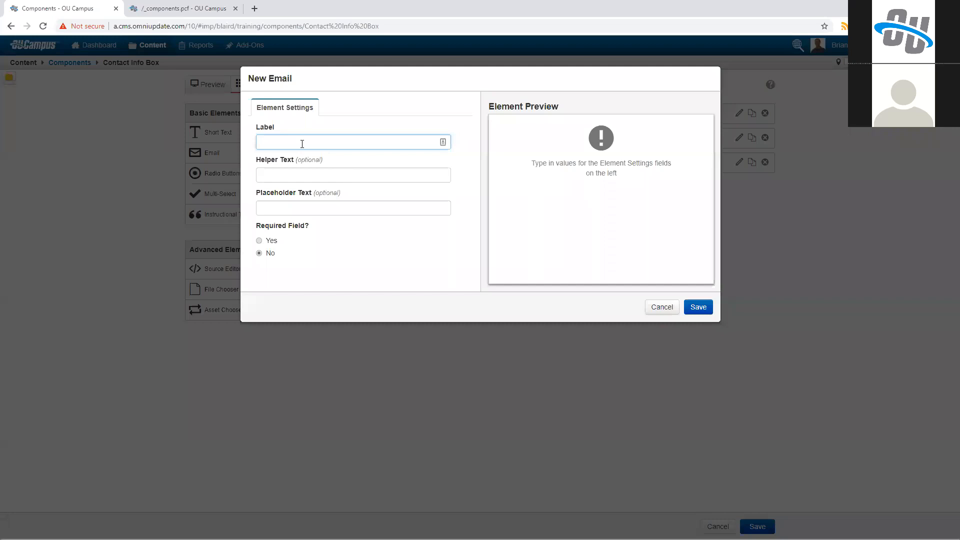
click(662, 307)
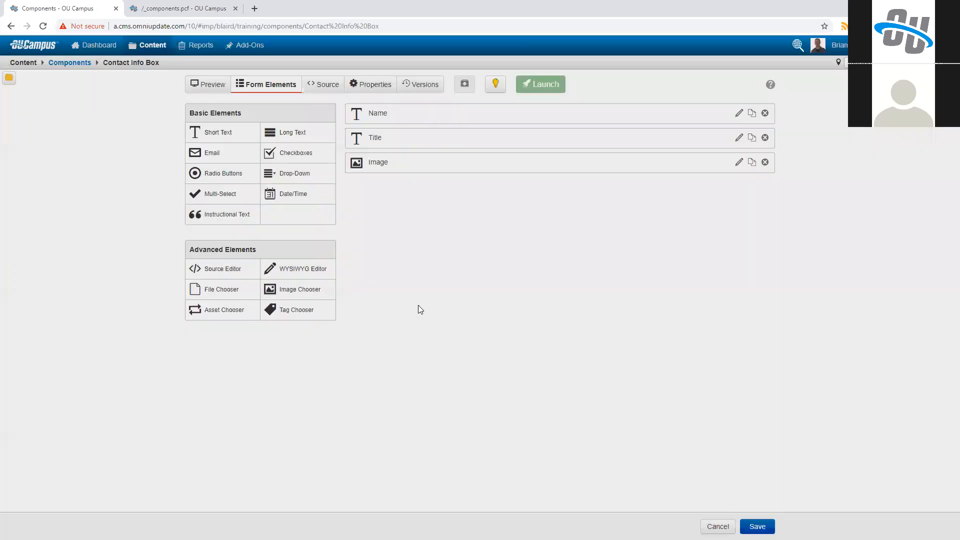
Step: Make the Title and Image form elements required fields
click(388, 168)
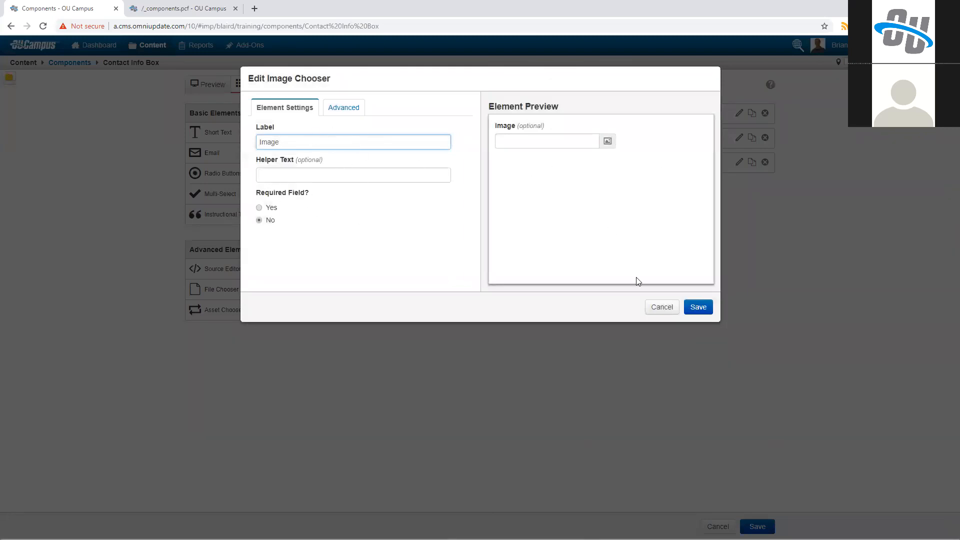
key(Escape)
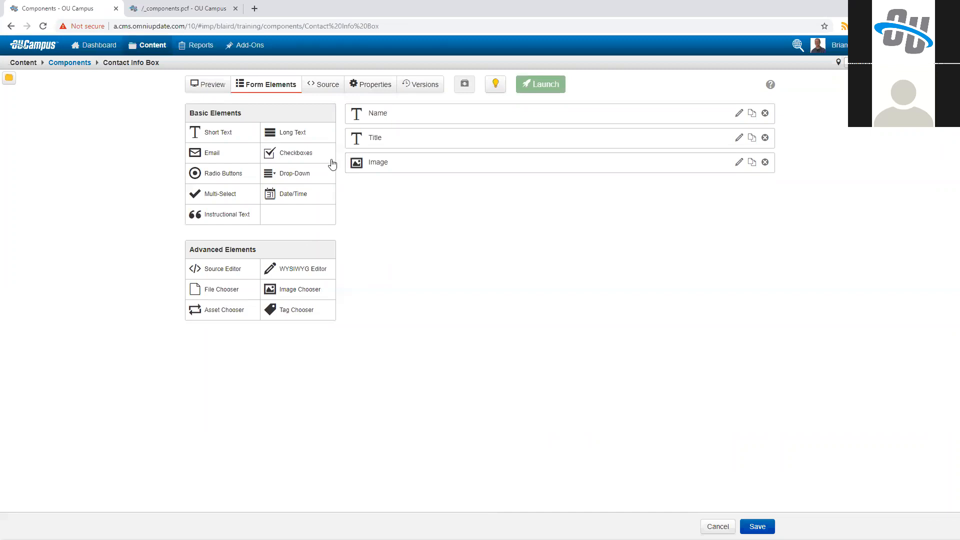
click(379, 141)
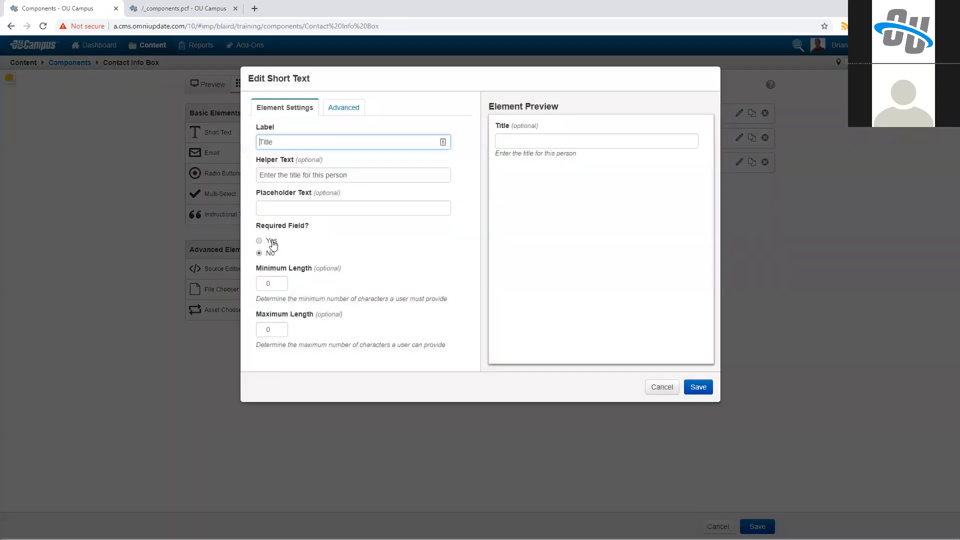
click(270, 244)
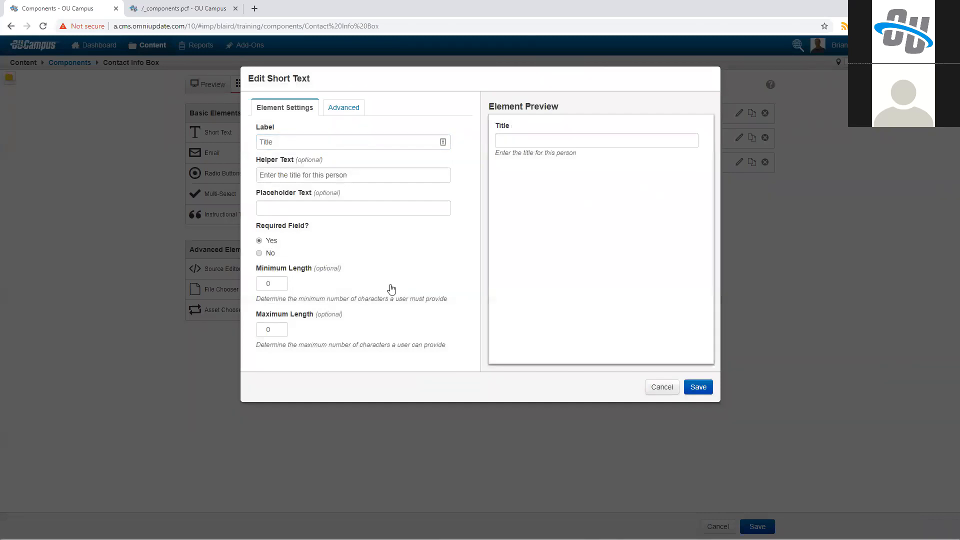
click(699, 387)
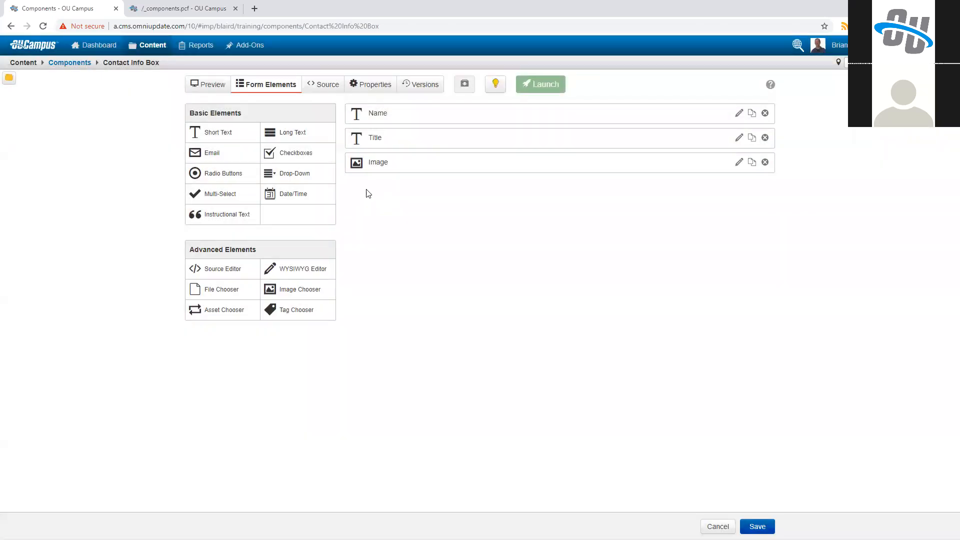
click(739, 163)
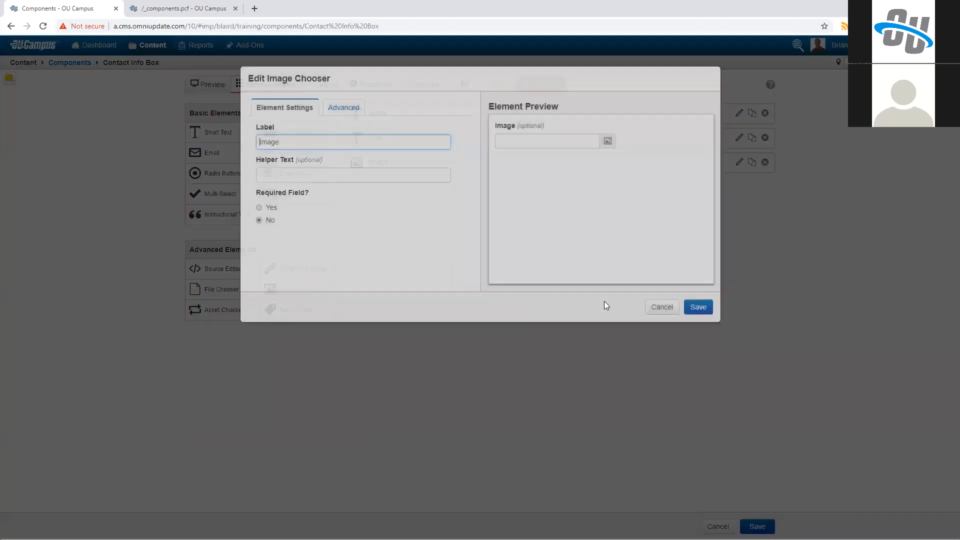
click(271, 208)
key(Return)
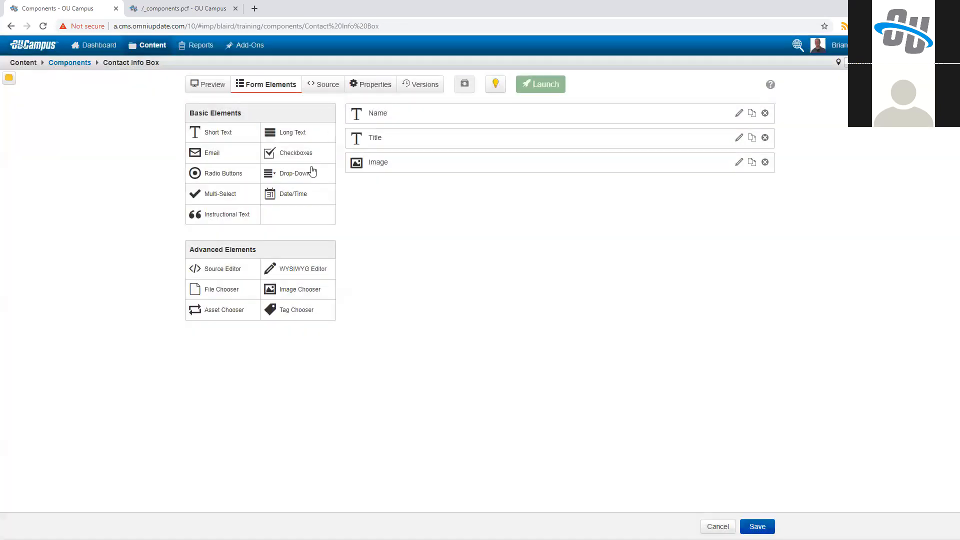
click(318, 91)
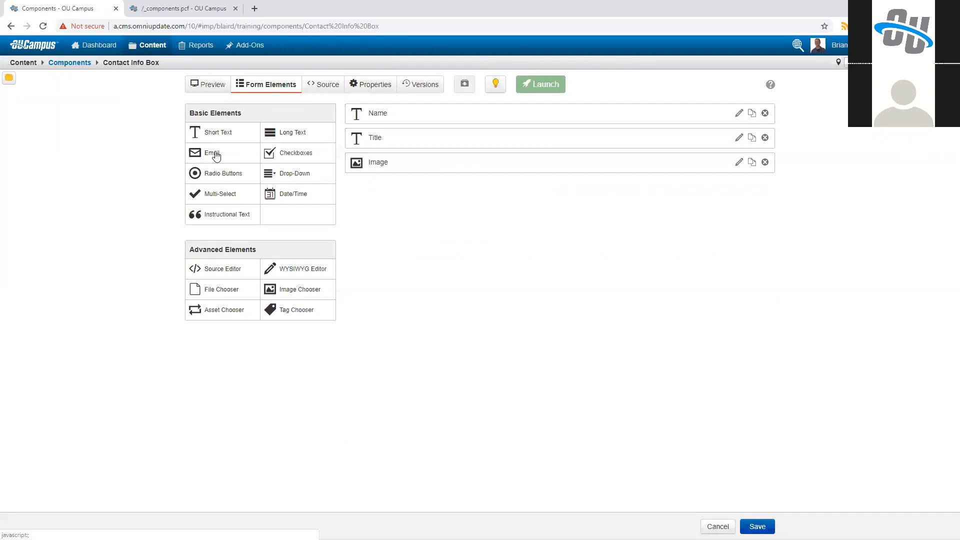
Step: Add an Email form element labeled "Email" with the helper text "Enter an email address"
click(215, 155)
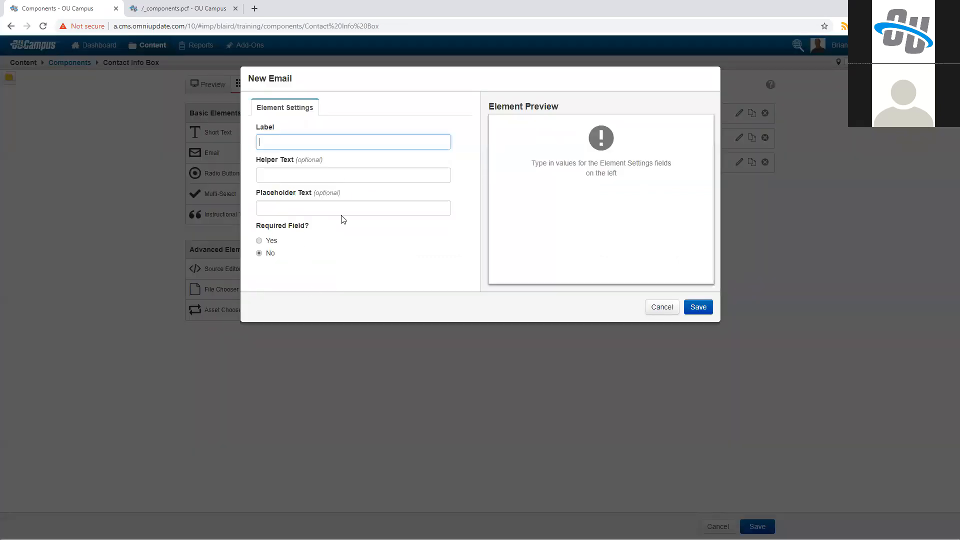
text(Email)
key(Tab)
text(Enter an email address)
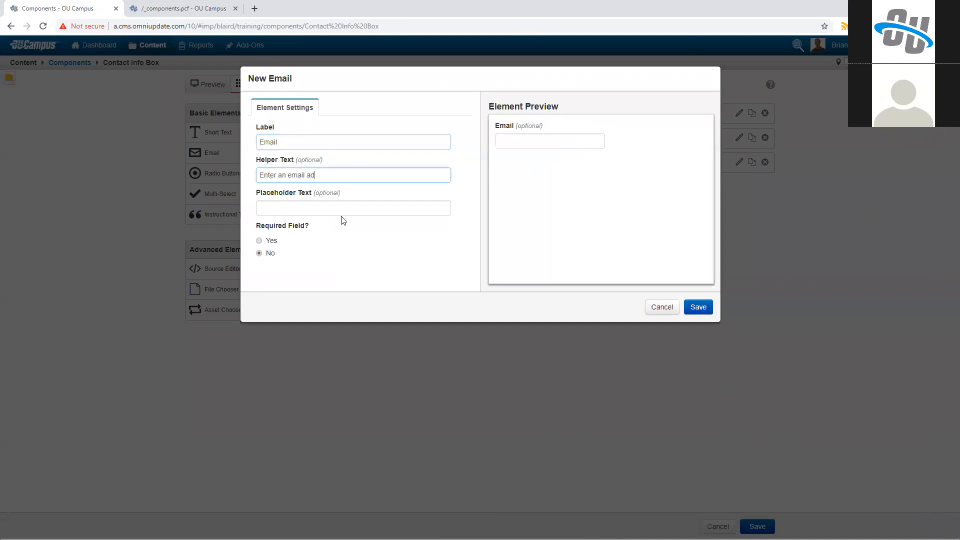
key(Tab)
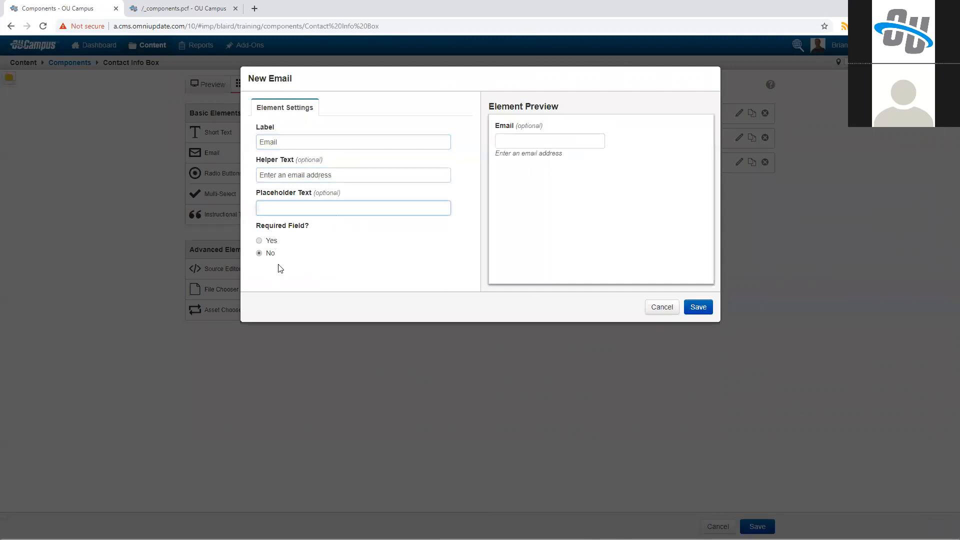
click(697, 307)
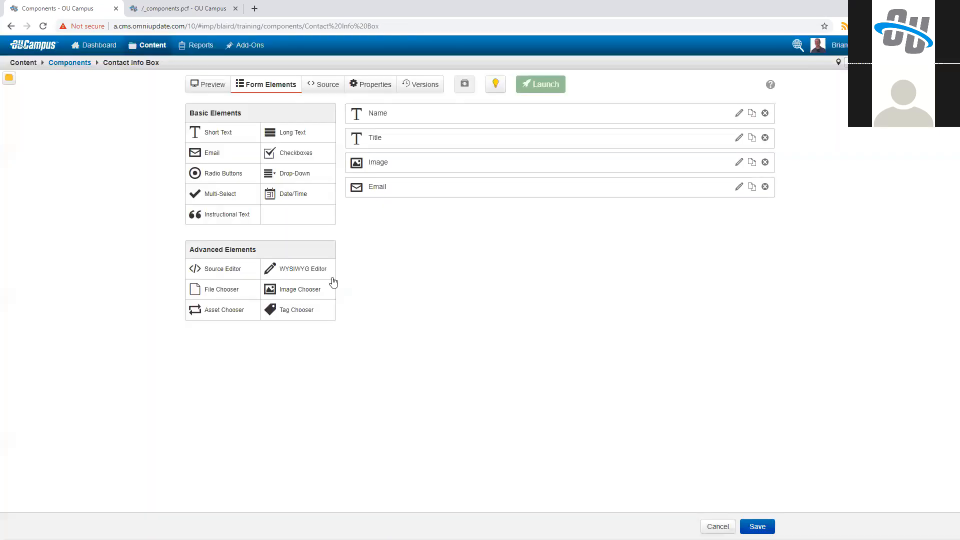
Step: Replace the hardcoded address in both the mailto href and the link text of the source with the Email form element
click(328, 86)
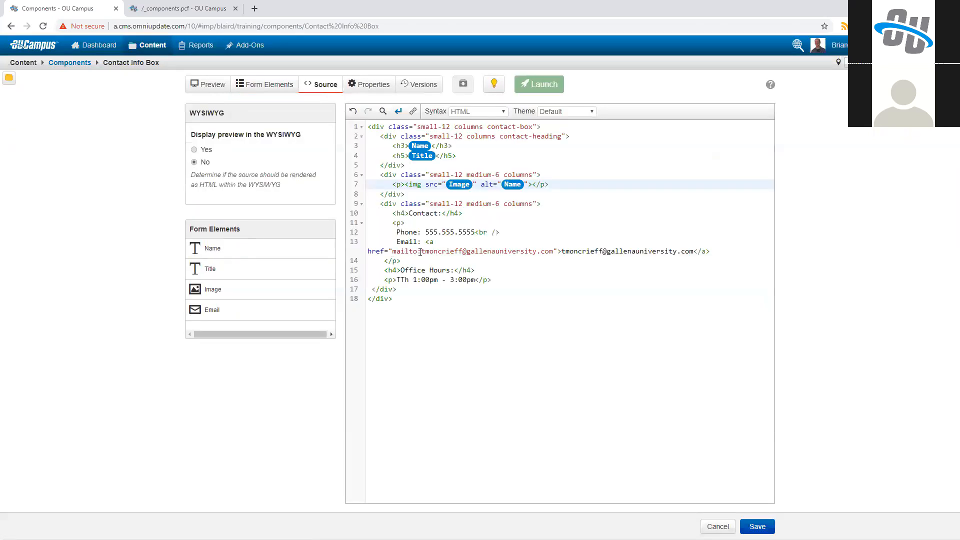
drag(421, 252, 553, 251)
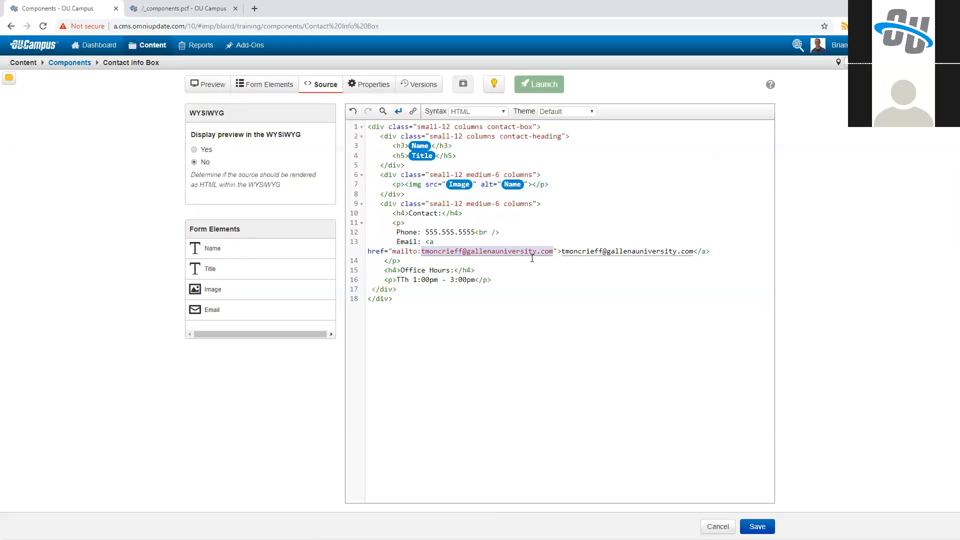
click(212, 310)
drag(528, 241, 658, 241)
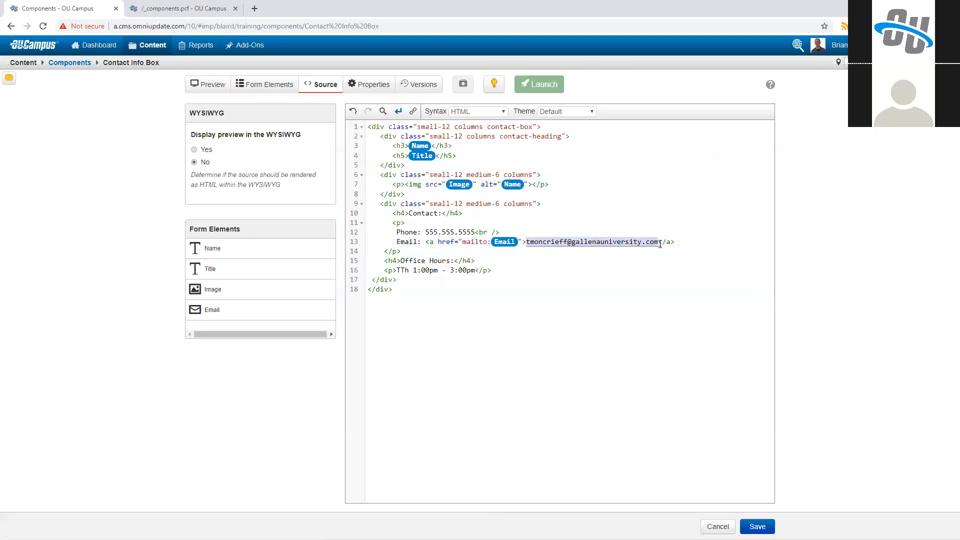
click(280, 307)
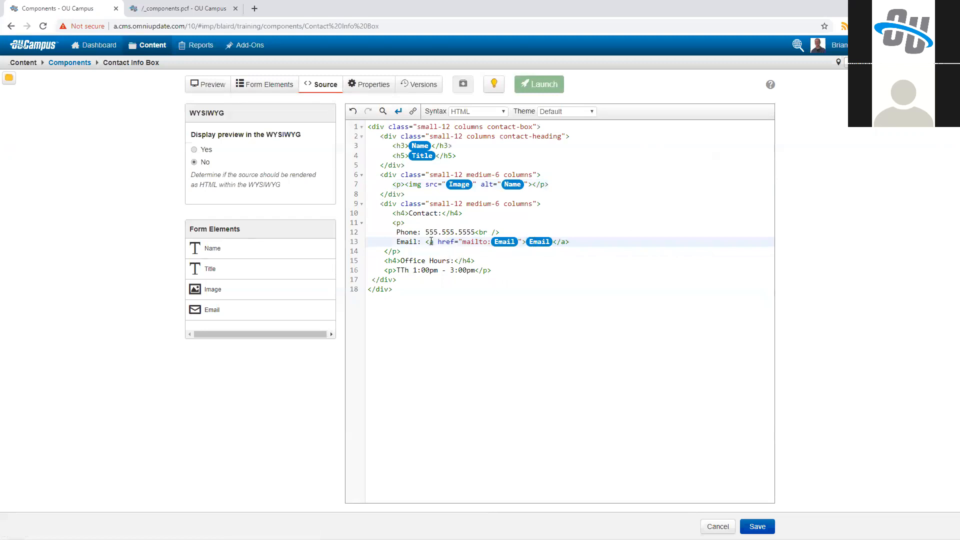
Step: Set up a new required Short Text form element labeled "Phone" with the helper text "Phone Number"
click(275, 87)
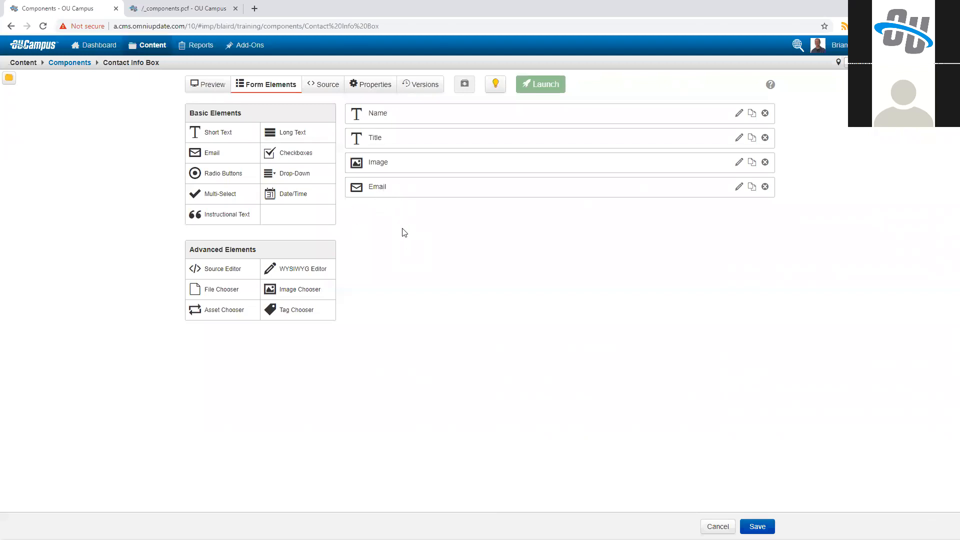
click(323, 84)
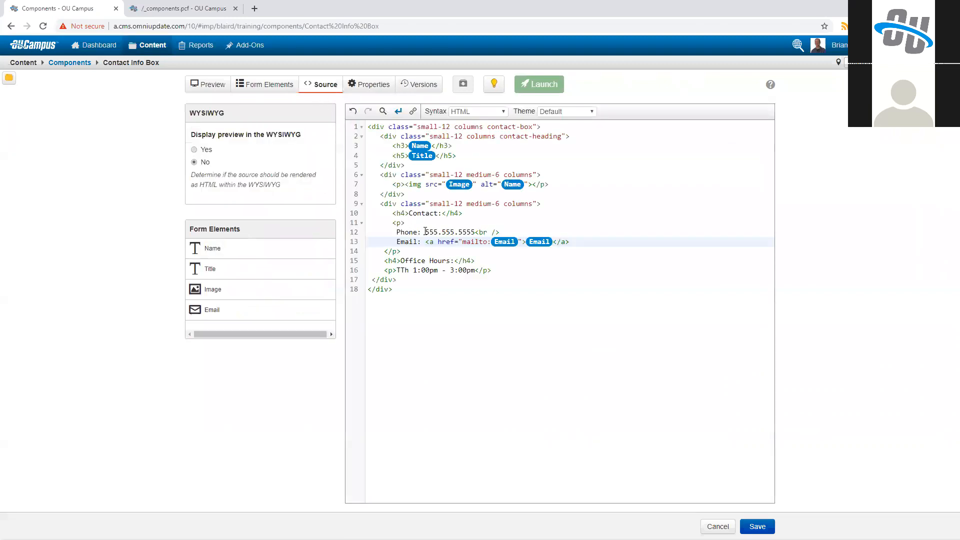
drag(474, 232, 425, 232)
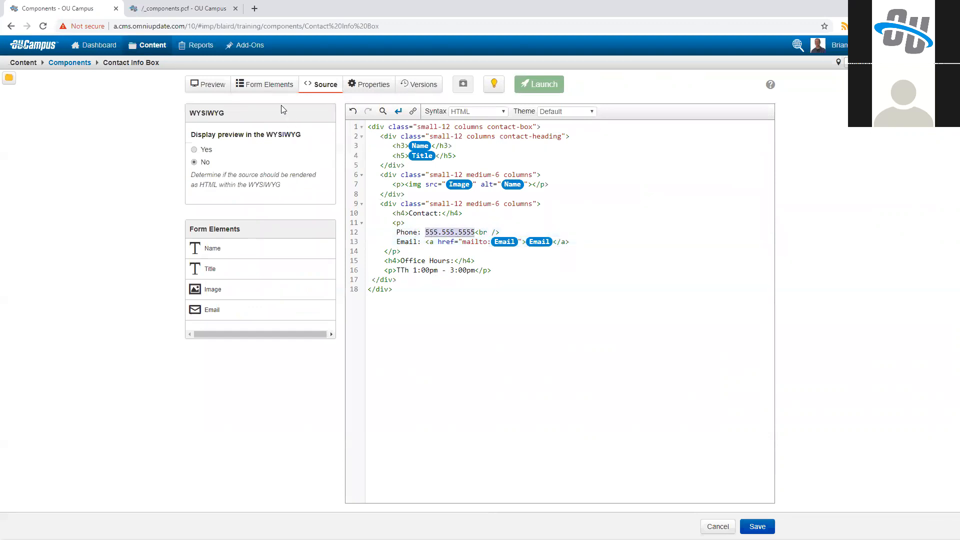
click(265, 84)
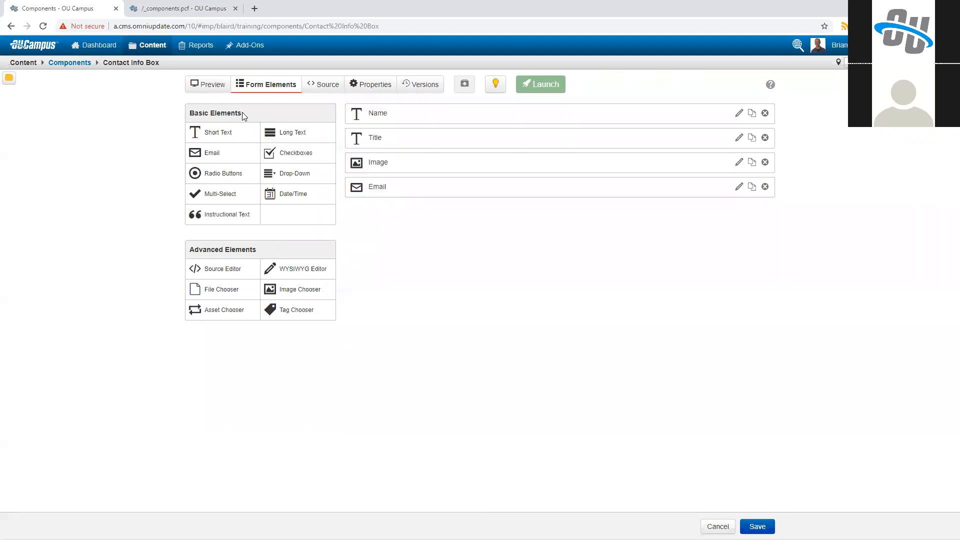
click(233, 136)
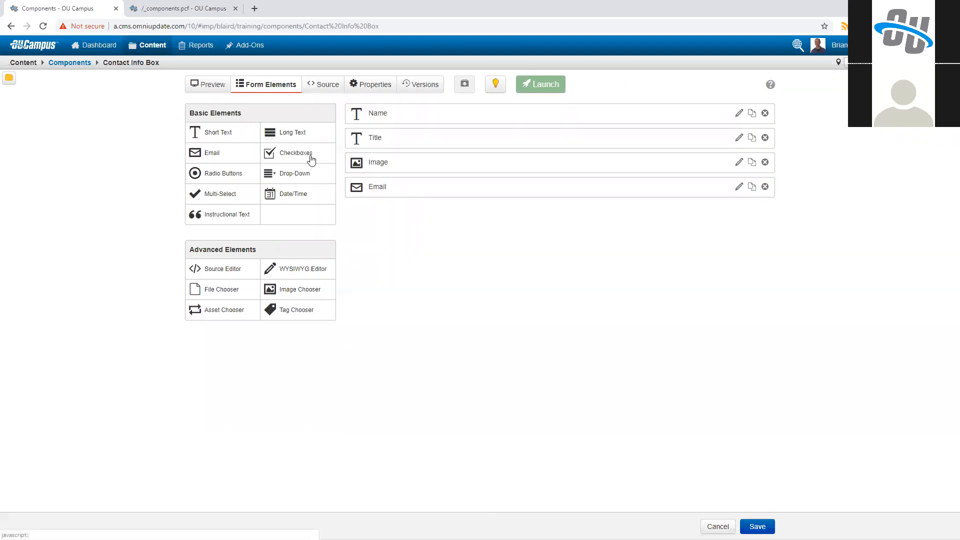
text(Phone)
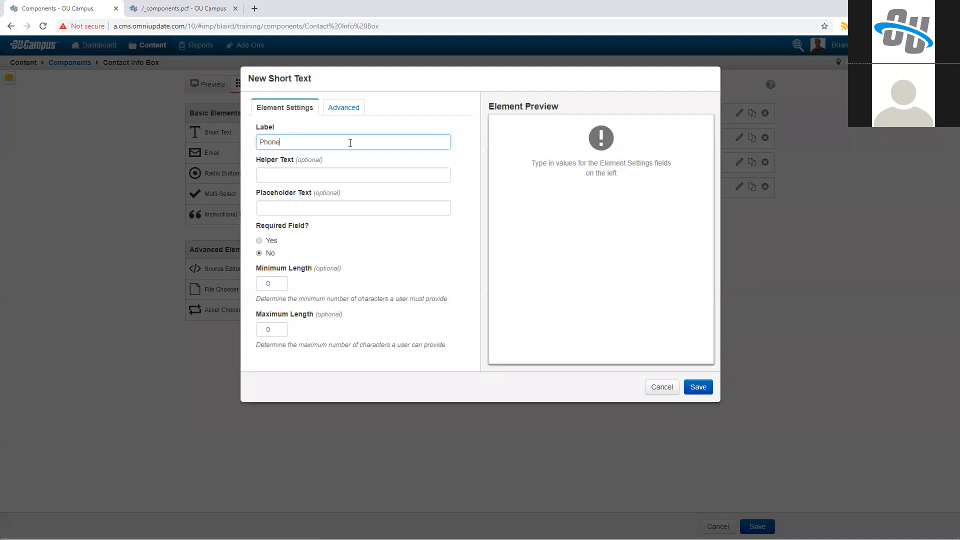
key(Tab)
text(Phone Number)
key(Tab)
click(272, 241)
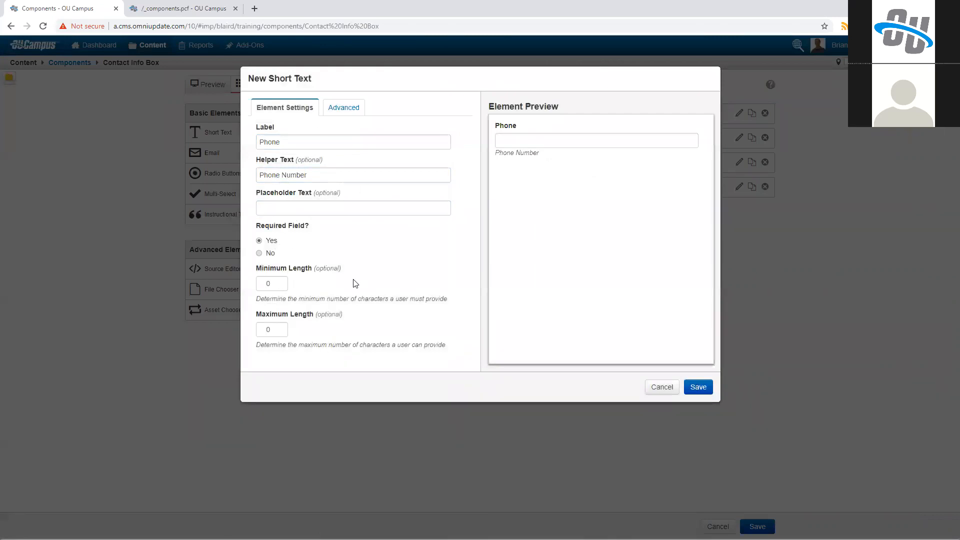
Step: Enable regular expression validation for the Phone element using the regex [\d]{3}\.[\d]{3}\.[\d]{4,}
click(344, 114)
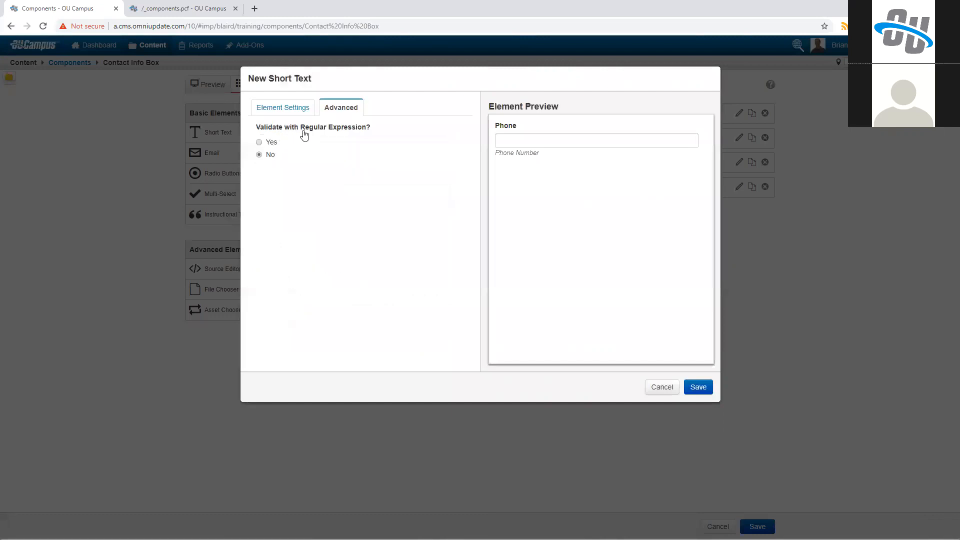
click(271, 145)
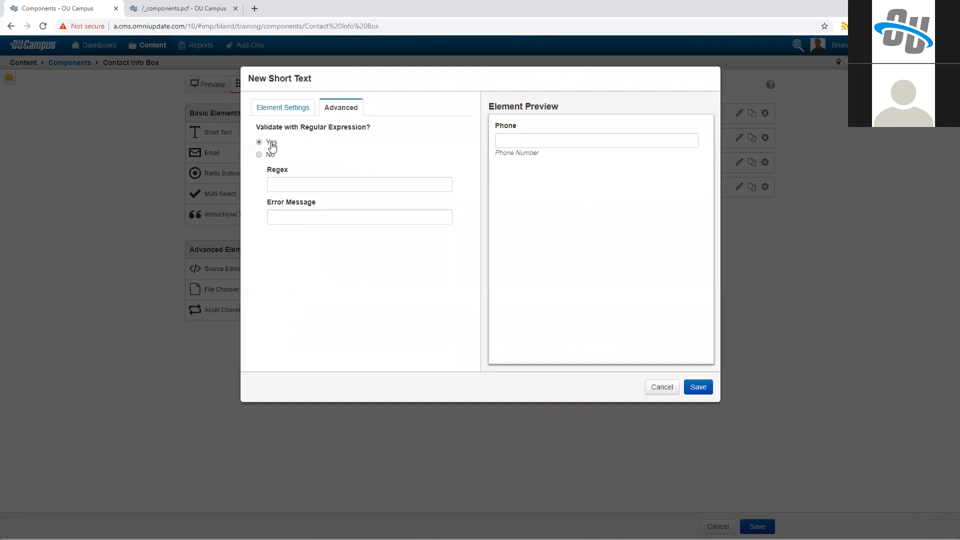
click(280, 181)
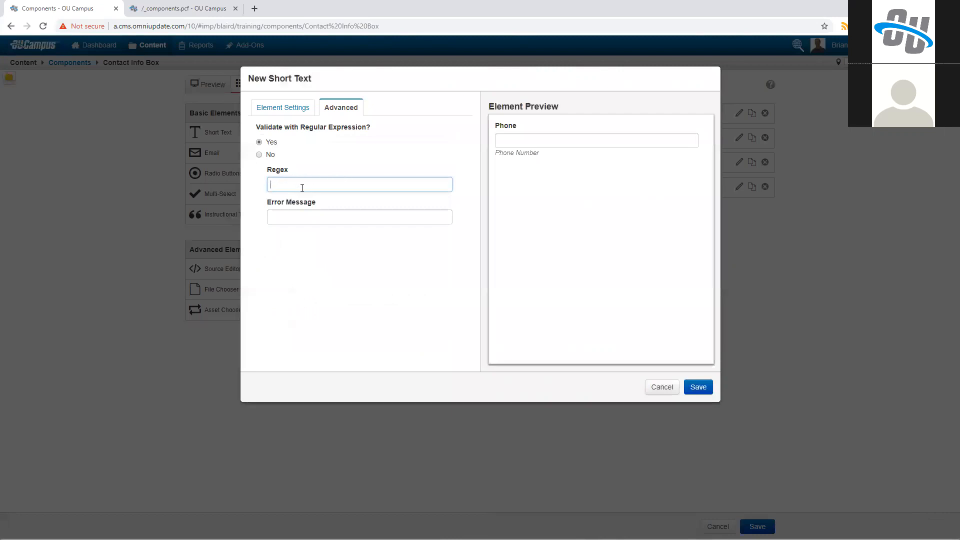
text([\d])
text({3}\.)
text([\d])
text({3})
text(\.[\d)
text(])
text({4})
text(,)
Step: Set the validation error message to "Please enter a valid phone number!" and save the Phone element
click(332, 219)
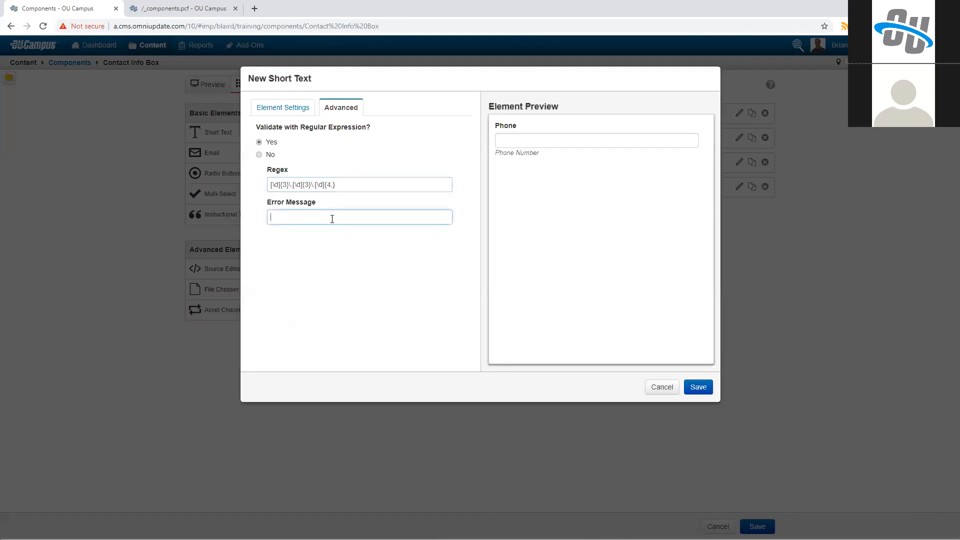
text(Please enter a valid phone number!)
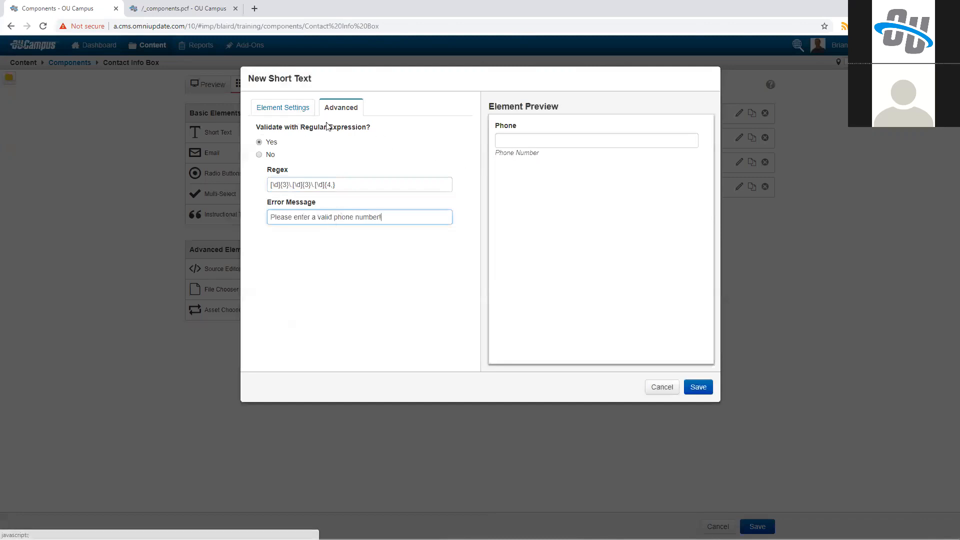
click(295, 112)
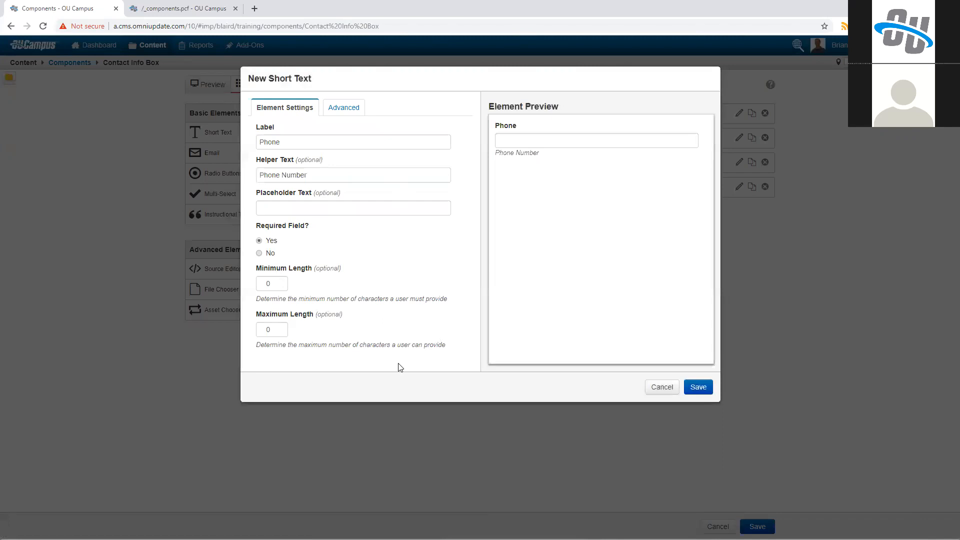
click(698, 387)
Step: Replace the hardcoded phone number in the source with the Phone form element
click(314, 88)
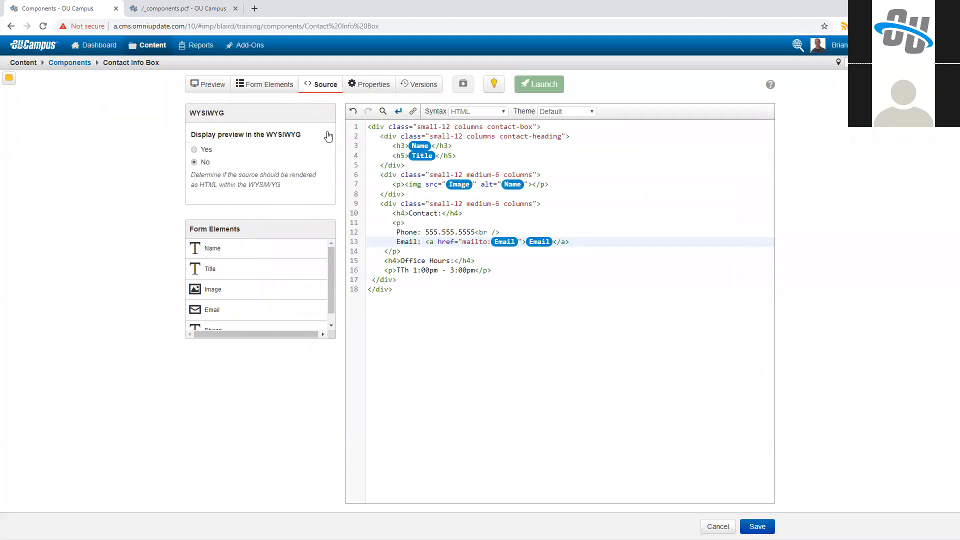
drag(425, 232, 476, 232)
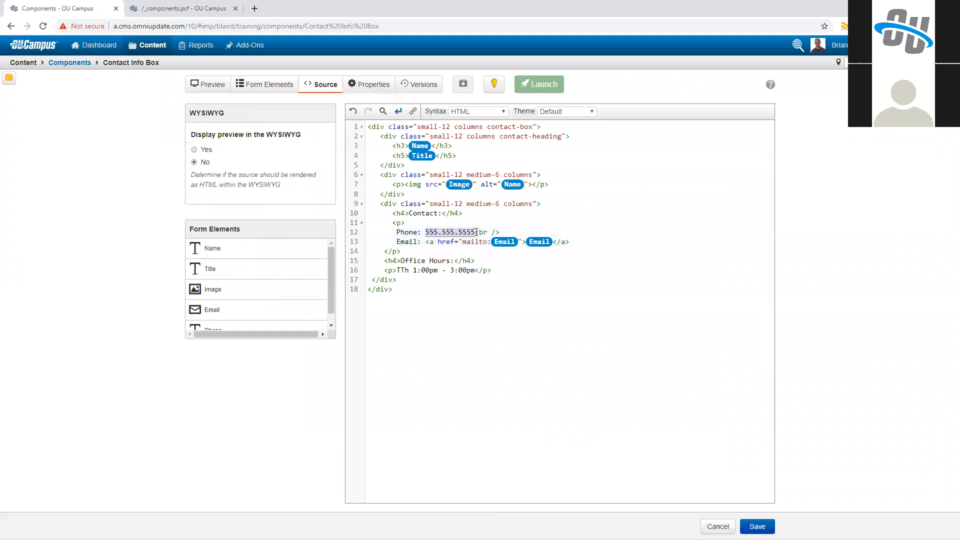
scroll(269, 304, down, 1)
click(269, 303)
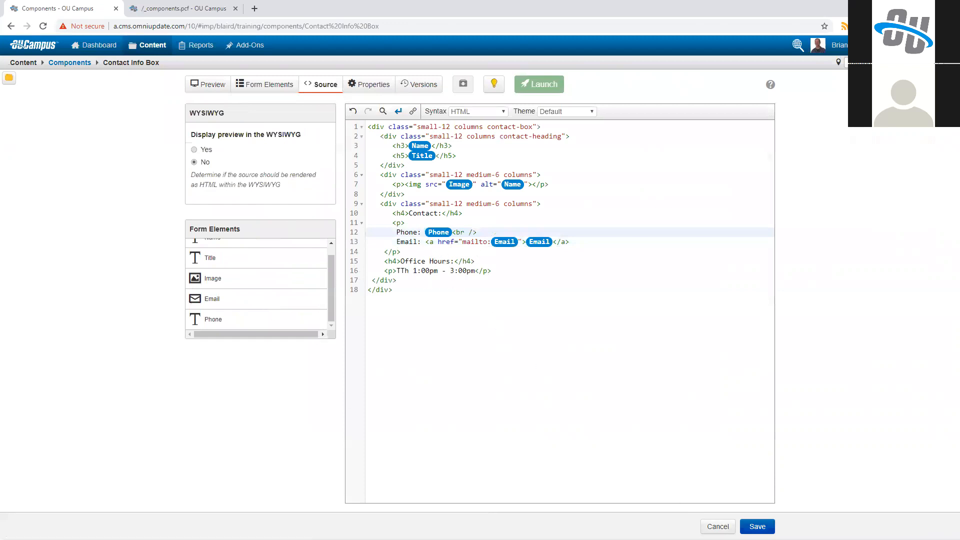
Step: Save the Contact Info Box component and launch it with the version description "First launch of component"
click(757, 525)
click(539, 92)
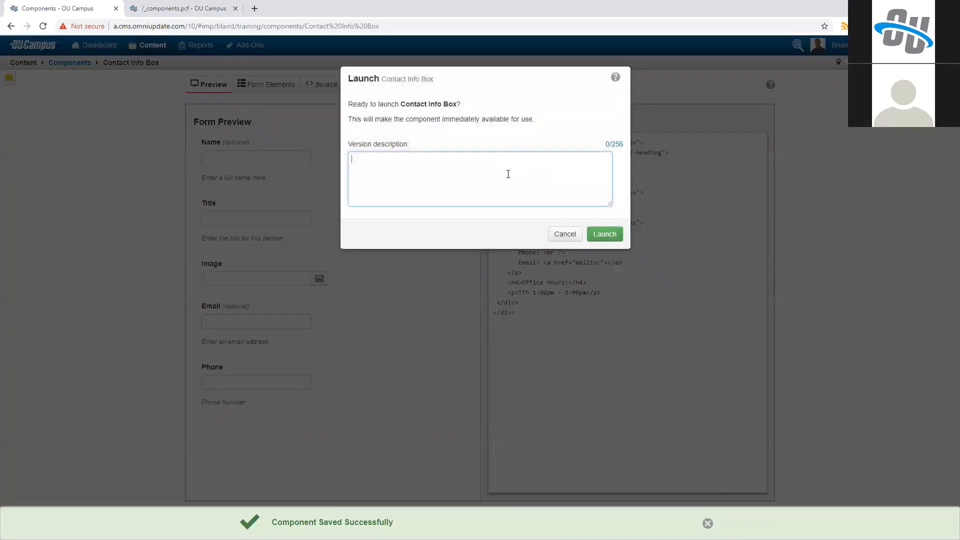
text(First launch of component)
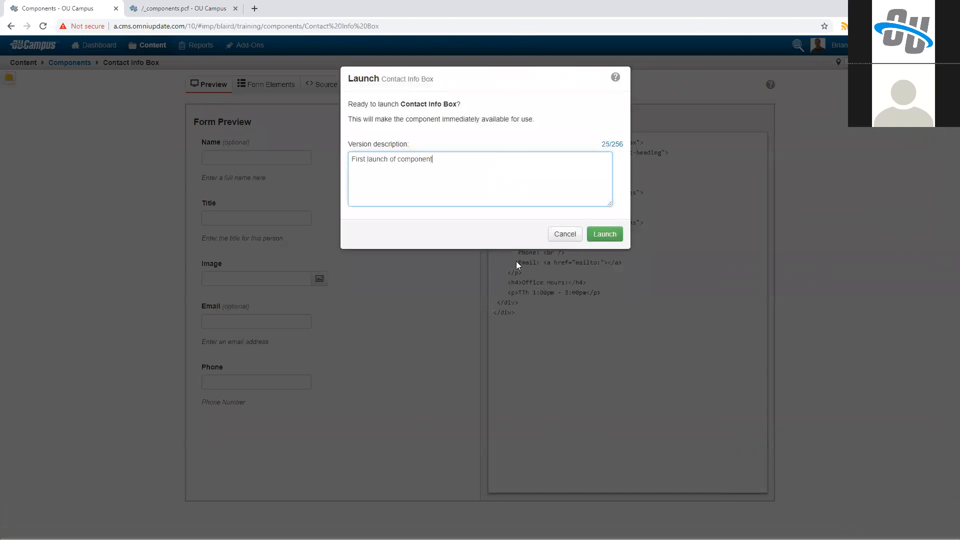
click(604, 235)
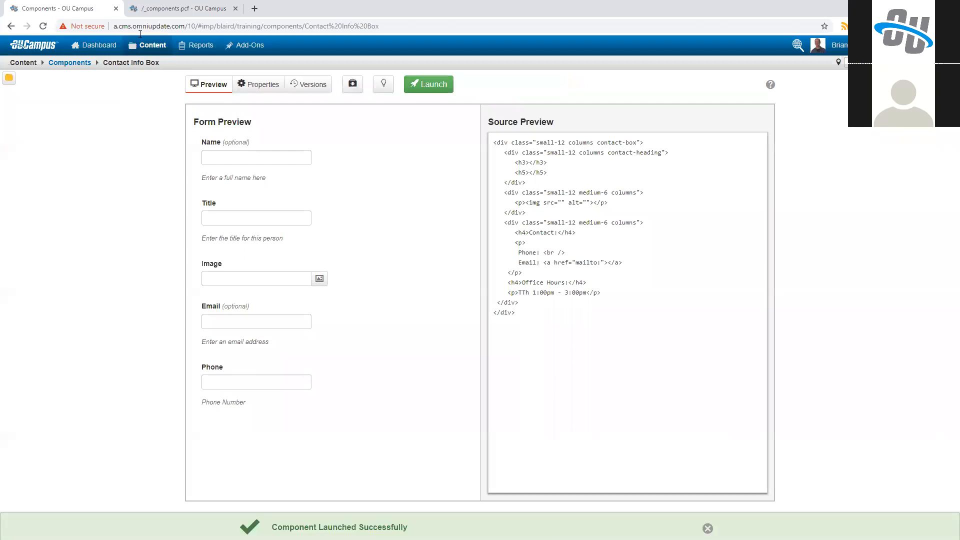
Step: Switch to the _components.pcf page and start a new line after the last paragraph of its main content region
click(154, 6)
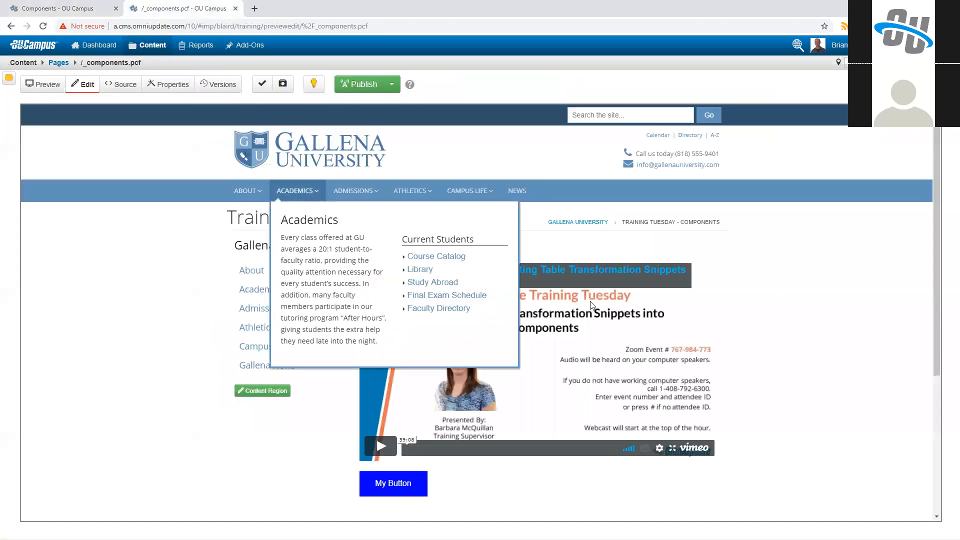
click(391, 241)
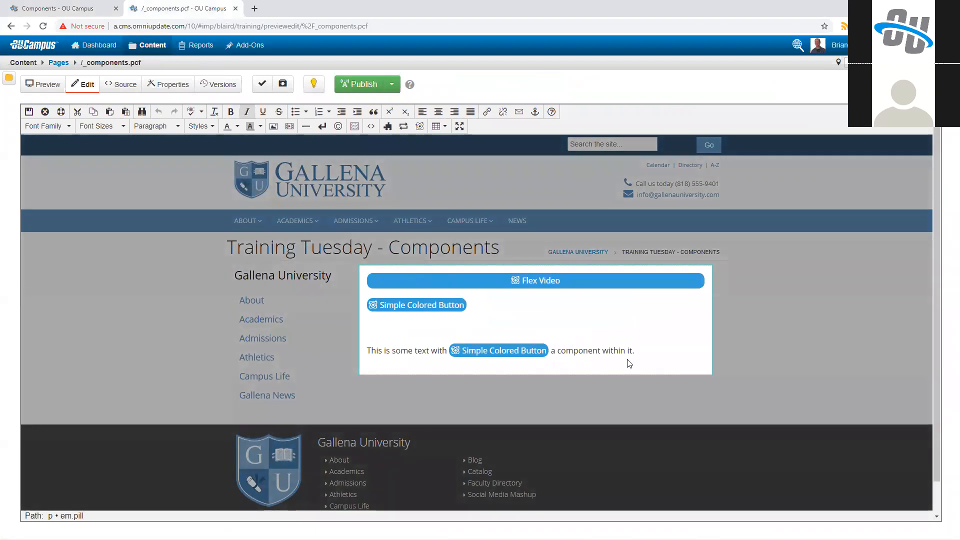
click(628, 363)
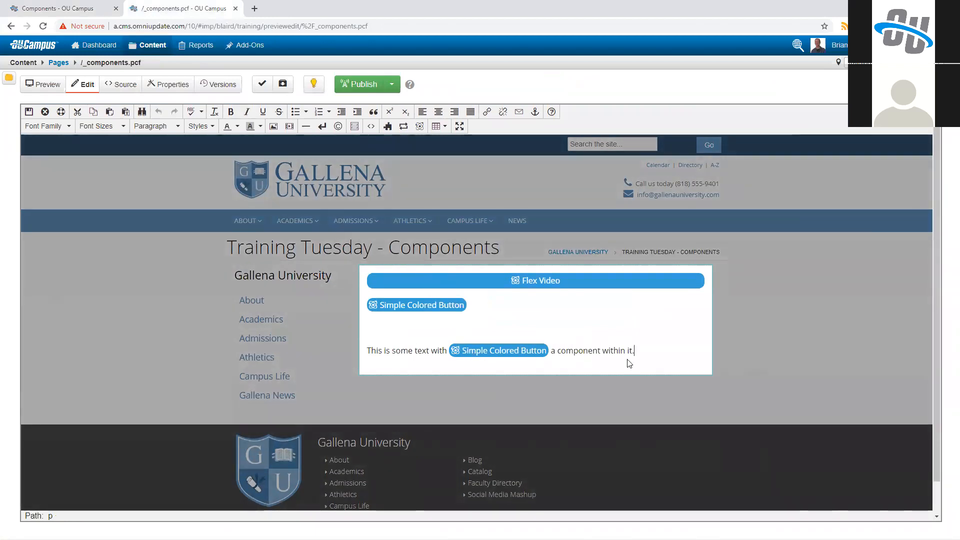
key(Return)
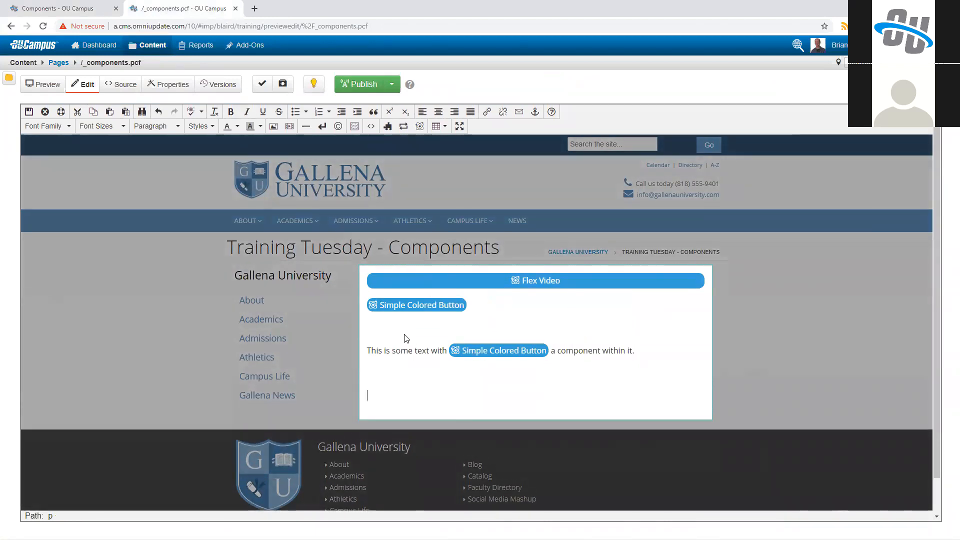
Step: Insert the Contact Info Box component on the new line at the end of the main content region
scroll(403, 336, down, 1)
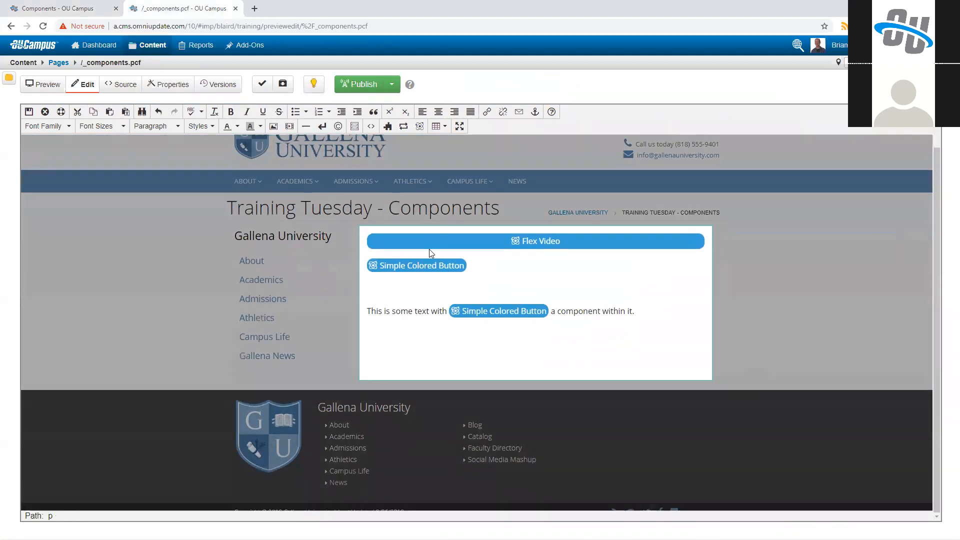
click(419, 126)
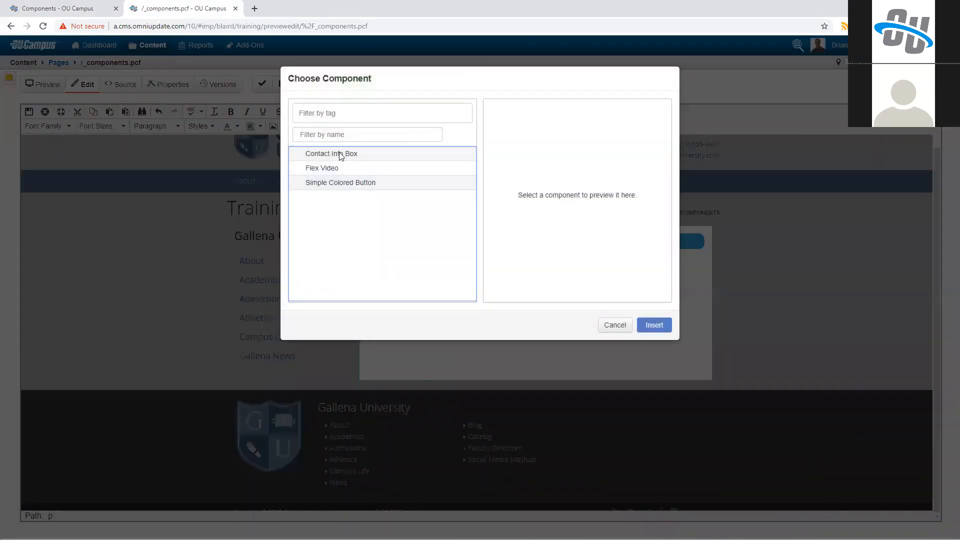
click(339, 153)
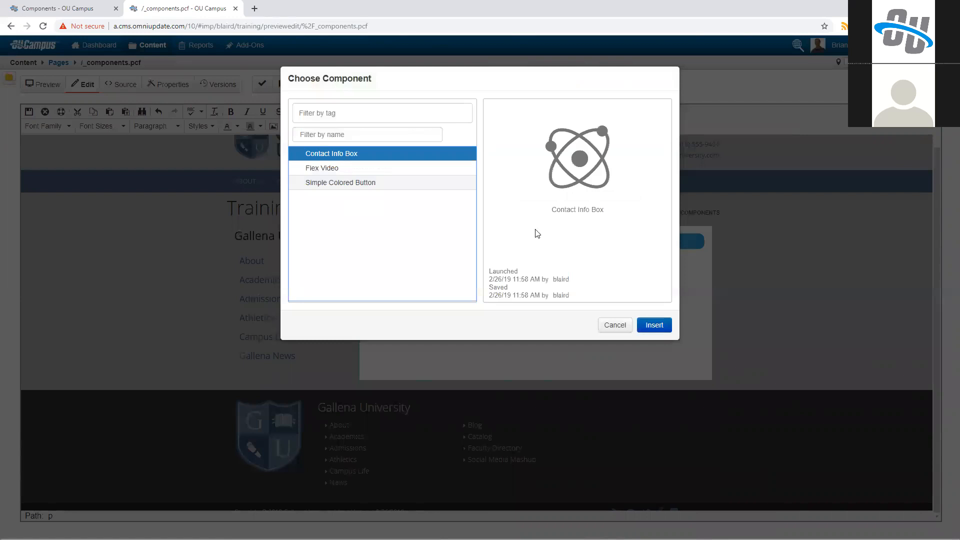
click(654, 324)
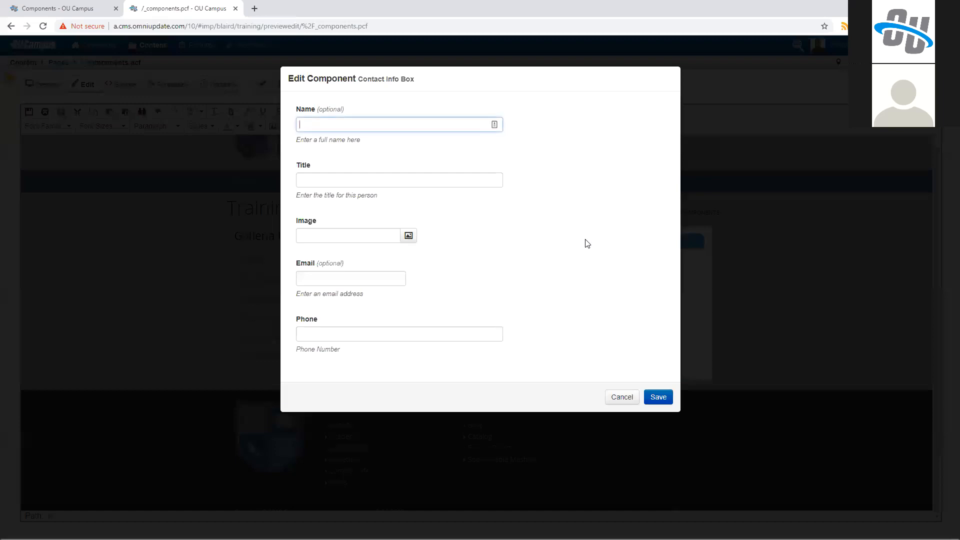
Step: Enter the contact's full name and the title "Professor of Archaeology" in the Contact Info Box form
text(John Doe)
key(Tab)
text(Profes)
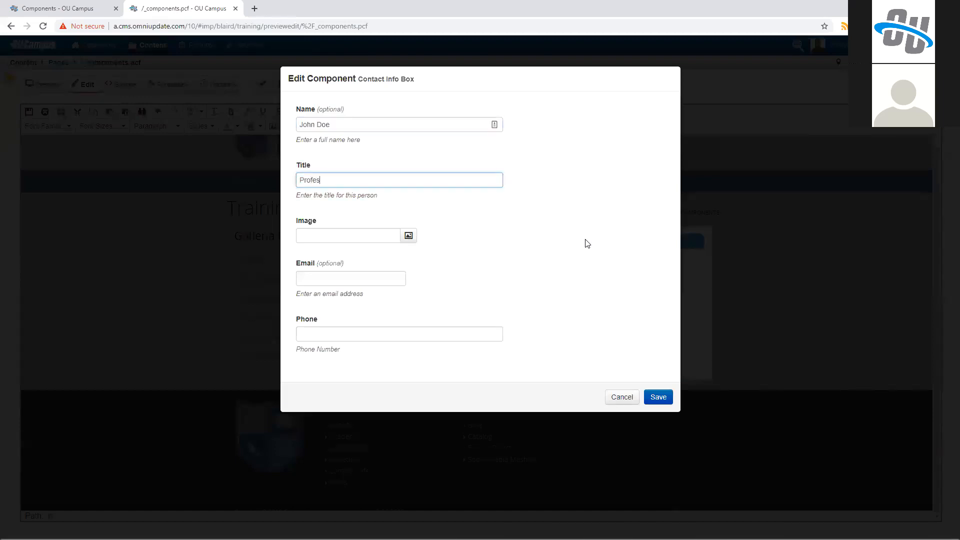
text(sor of Archaeology)
key(Tab)
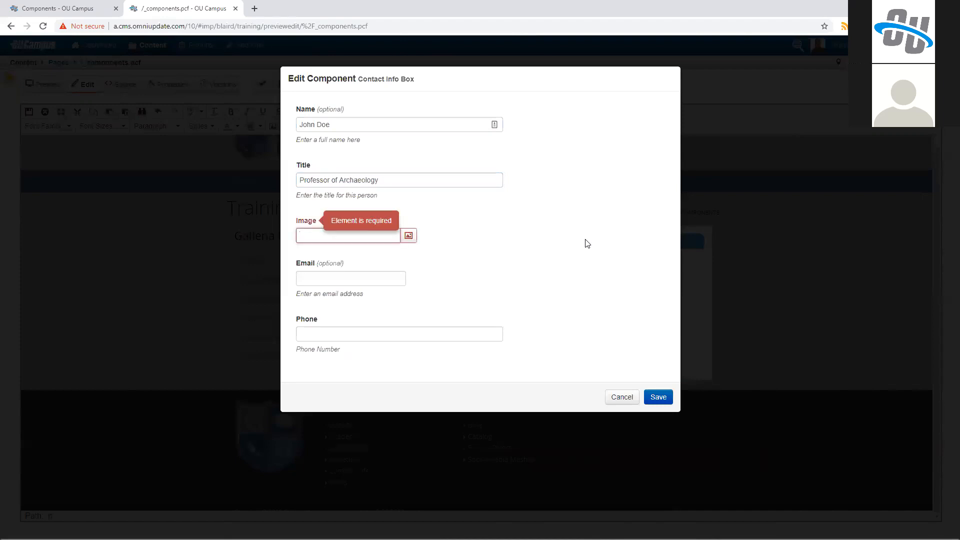
Step: Set the contact's image to the portrait PNG stored directly in the images/faculty folder
click(409, 236)
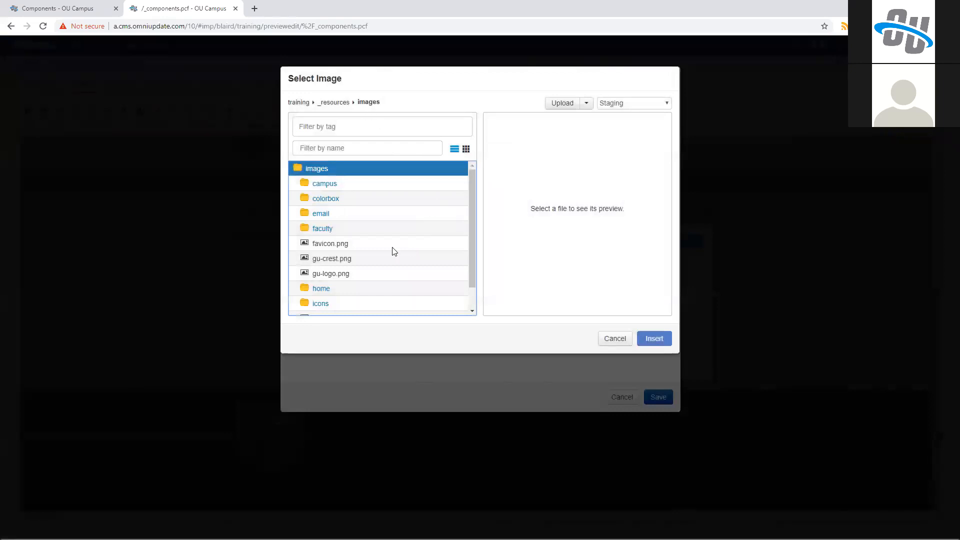
click(322, 229)
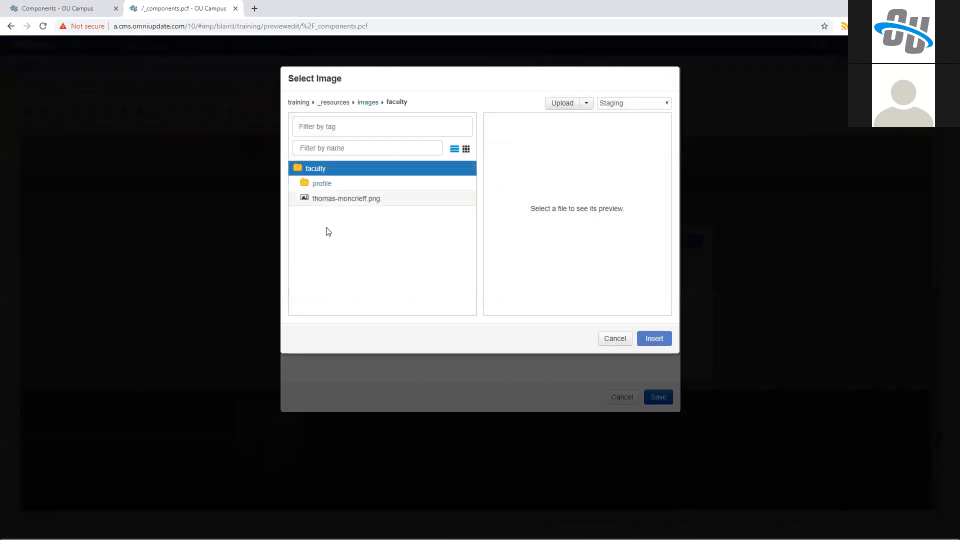
click(339, 200)
click(654, 338)
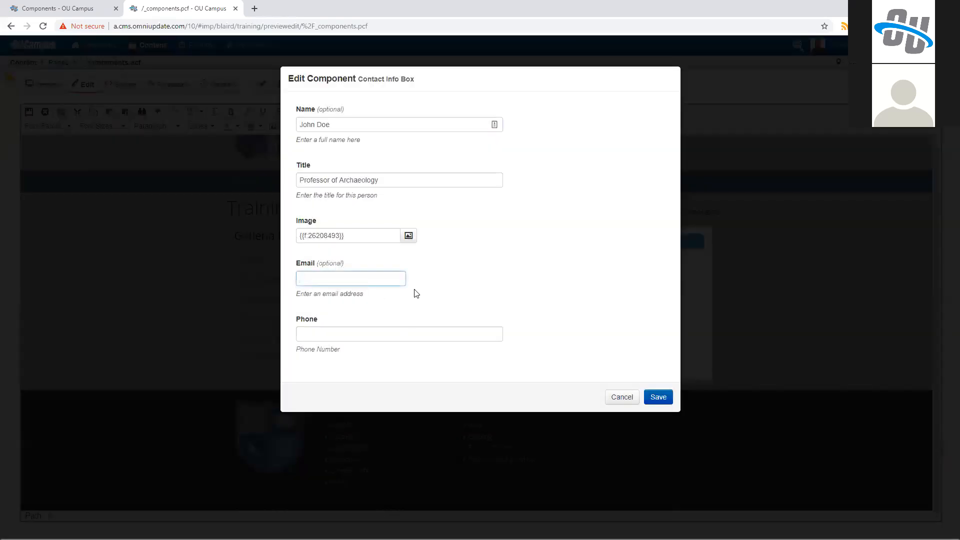
Step: Test the Email field's validation with "fdjkslf", and replace it with the contact's email address
text(fdjkslf)
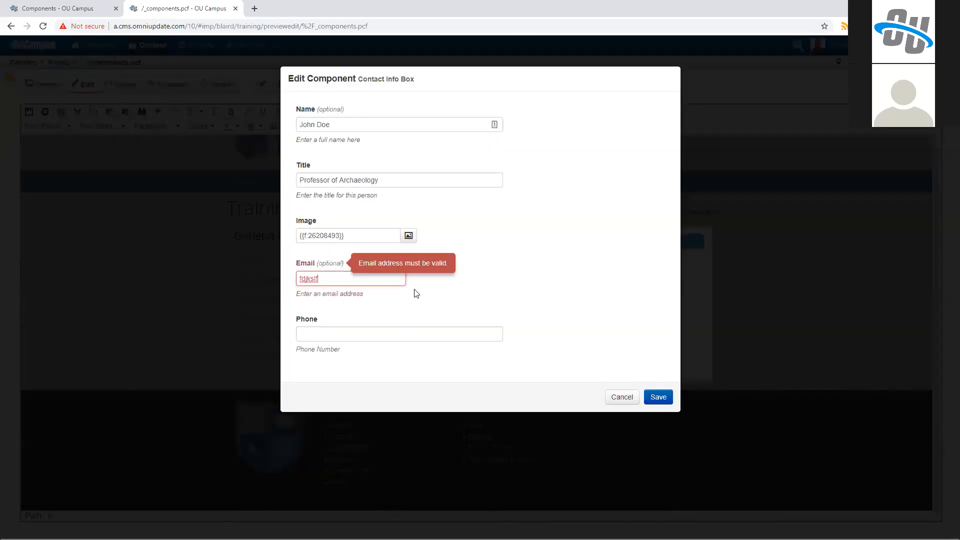
key(BackSpace)
key(BackSpace)
key(BackSpace)
key(BackSpace)
key(BackSpace)
key(BackSpace)
key(BackSpace)
text(jdoe@gallenauniversity.)
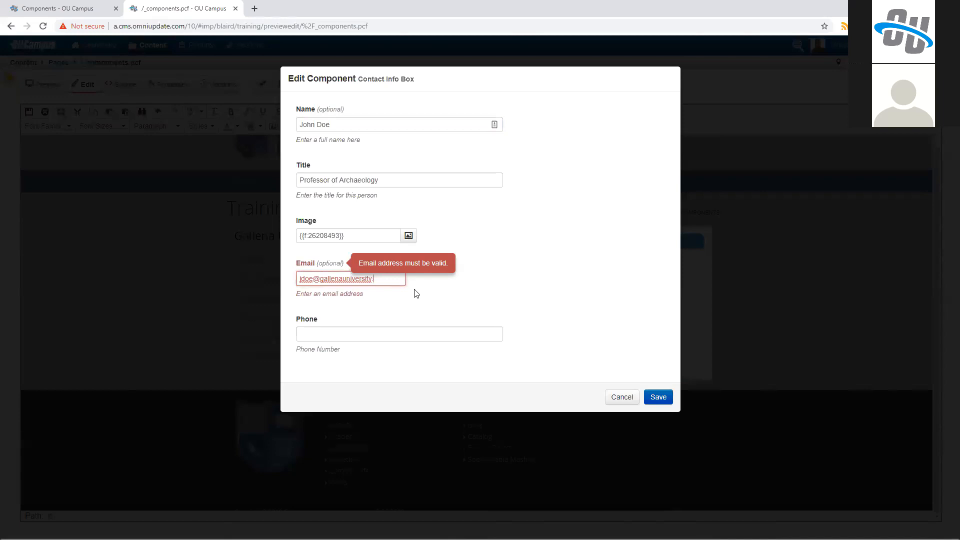
text(ecom)
key(Tab)
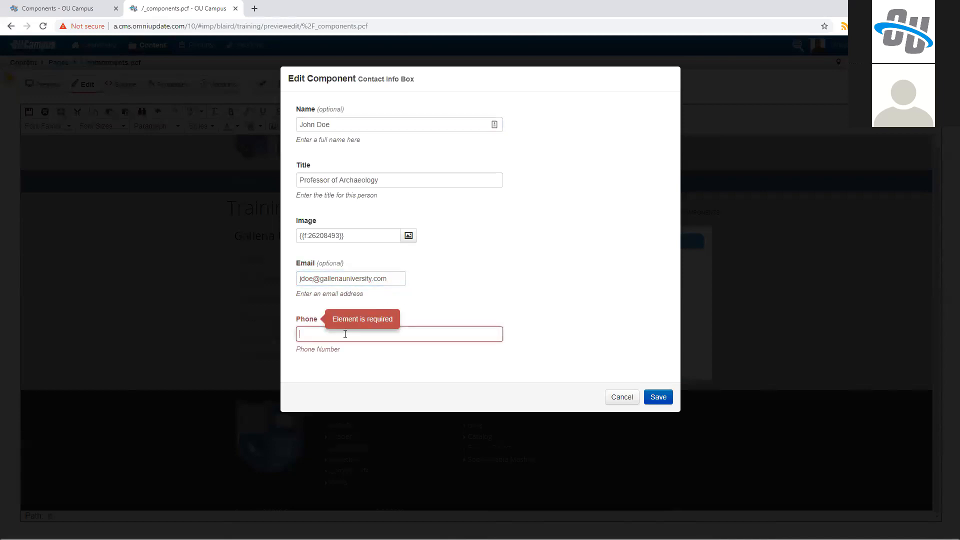
Step: Test the Phone field's validation with "fdsfds", and replace it with the contact's phone number separated by periods
text(fdsfds)
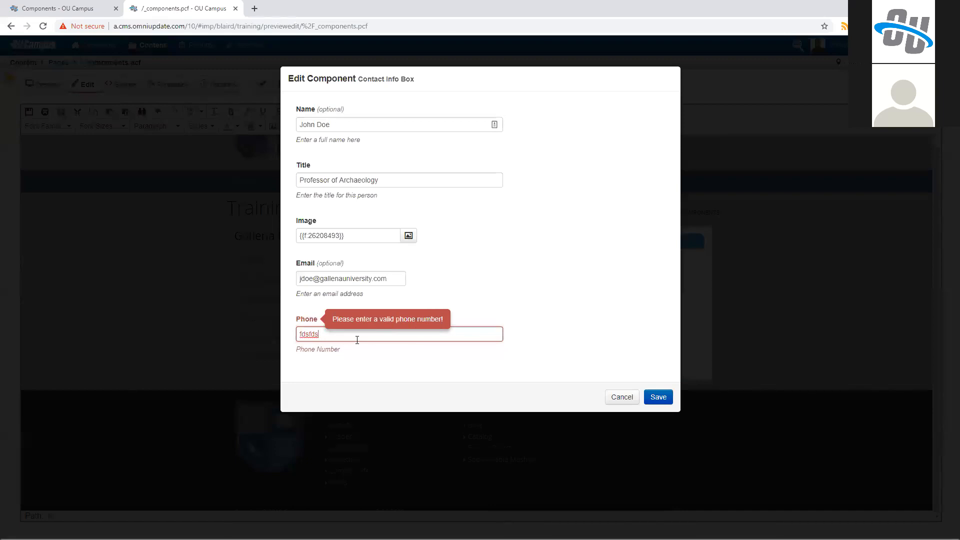
key(BackSpace)
key(BackSpace)
key(BackSpace)
key(BackSpace)
key(BackSpace)
key(BackSpace)
text(123.)
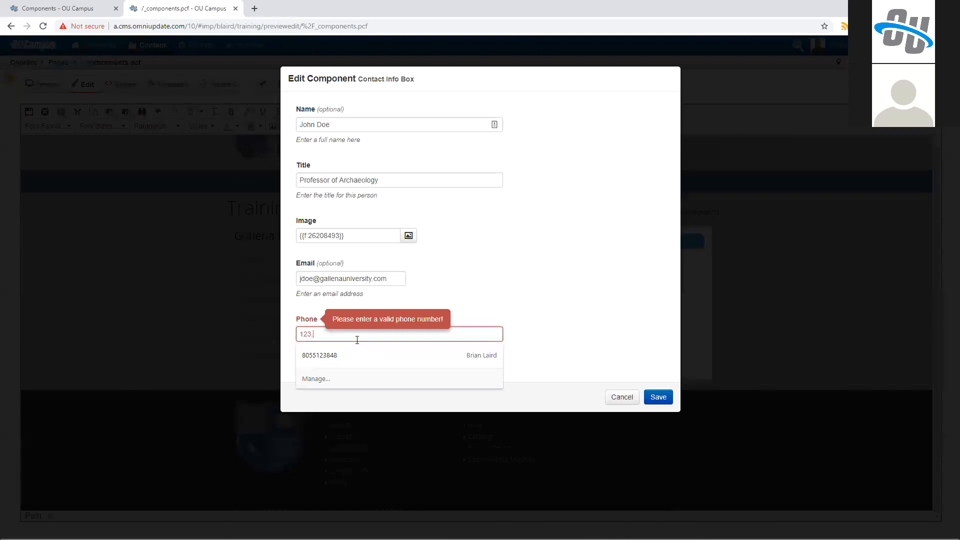
text(456.7890)
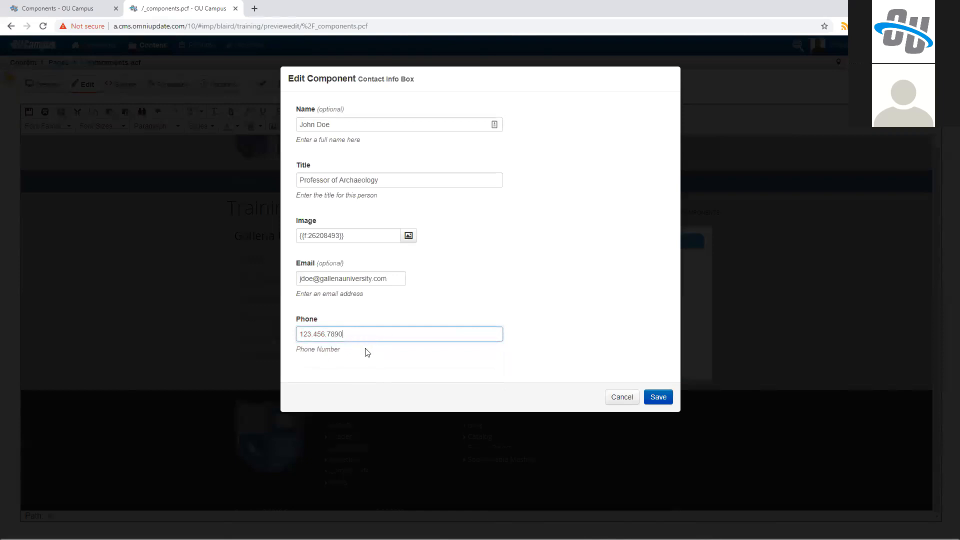
Step: Save the filled-in Contact Info Box and the _components.pcf page
click(350, 355)
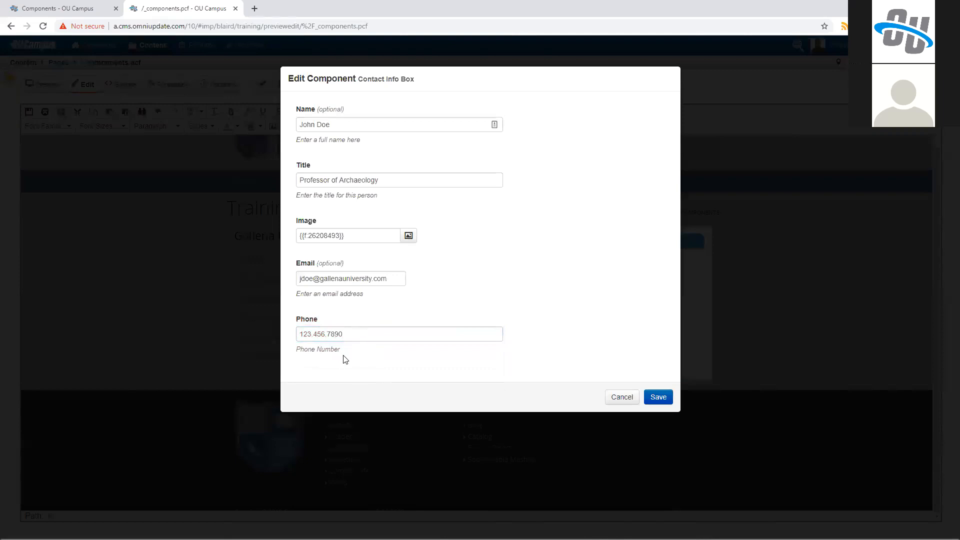
click(658, 396)
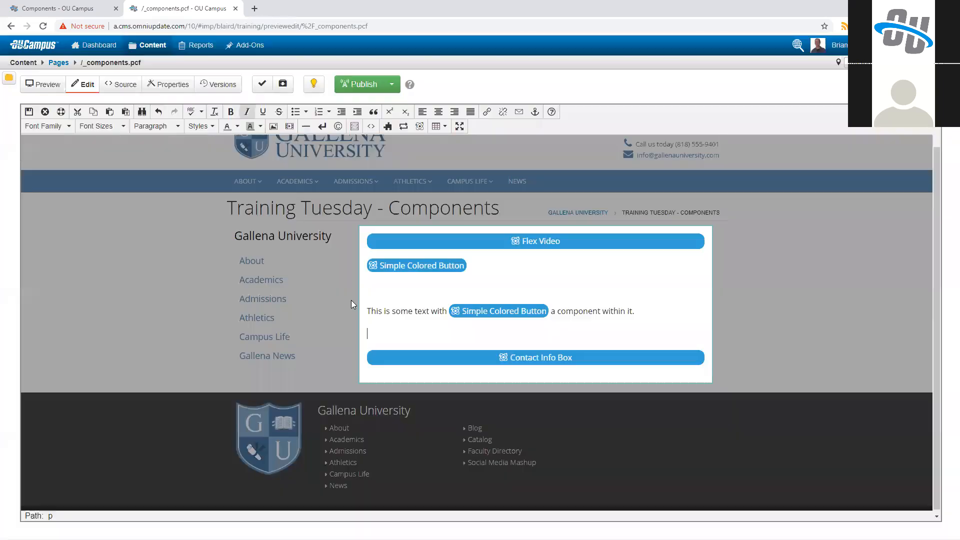
click(28, 114)
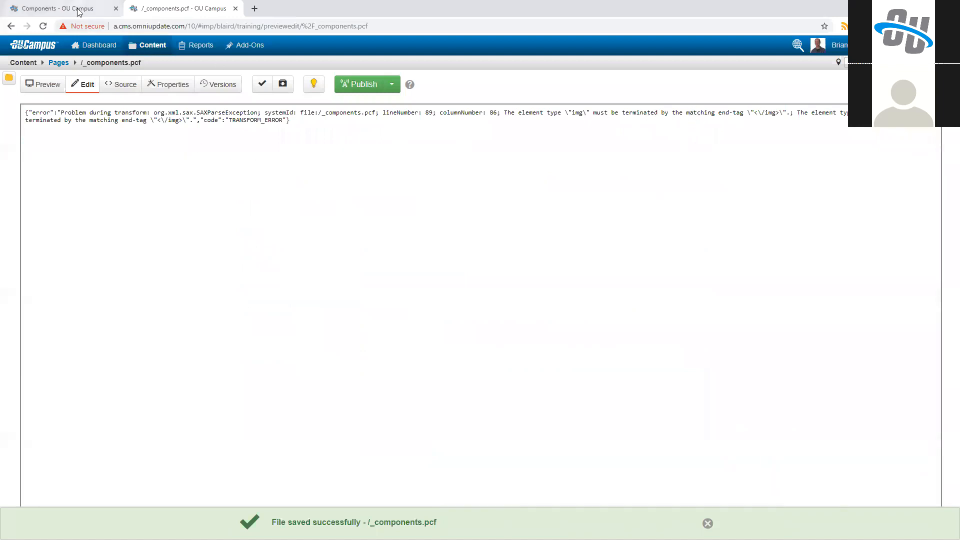
Step: Check out the Contact Info Box component and make the img tag on source line 7 self-closing with " /"
click(58, 8)
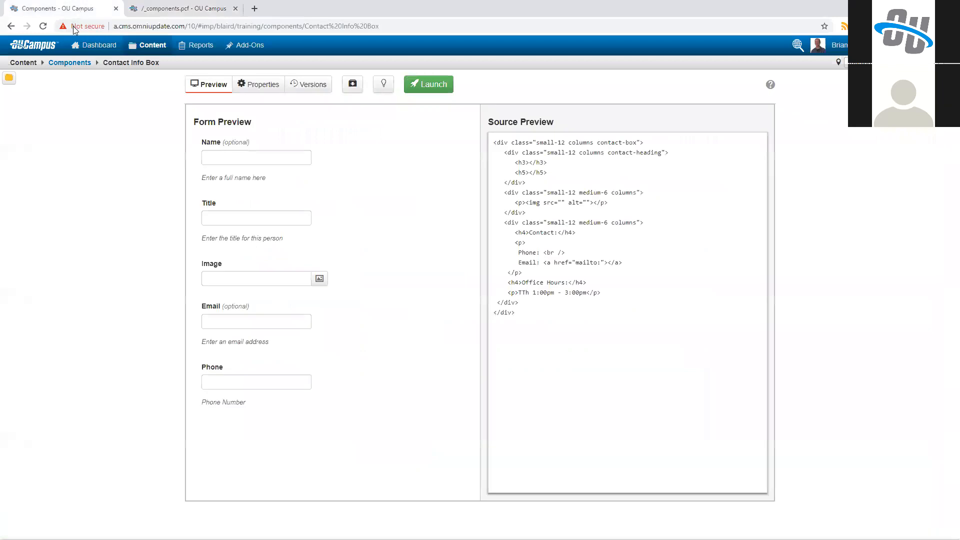
click(384, 84)
click(355, 85)
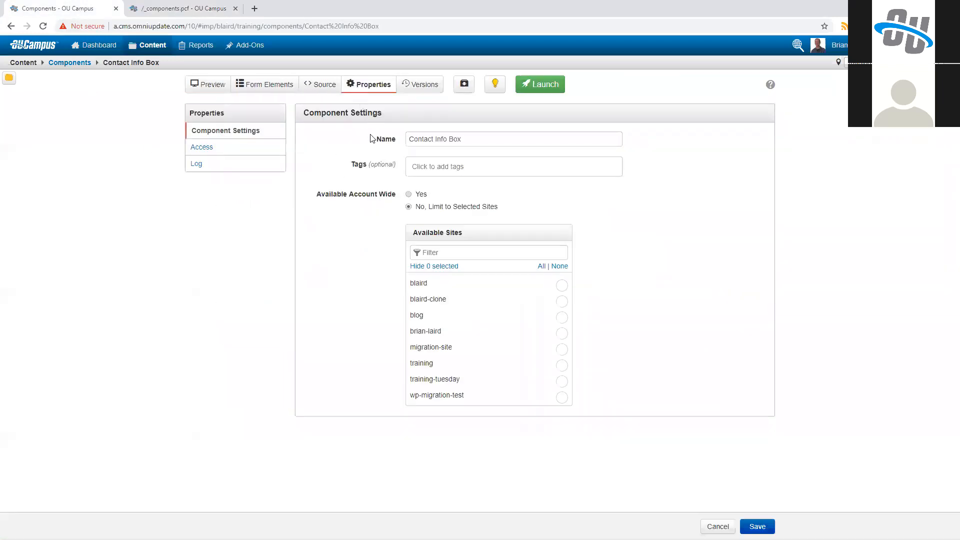
click(316, 85)
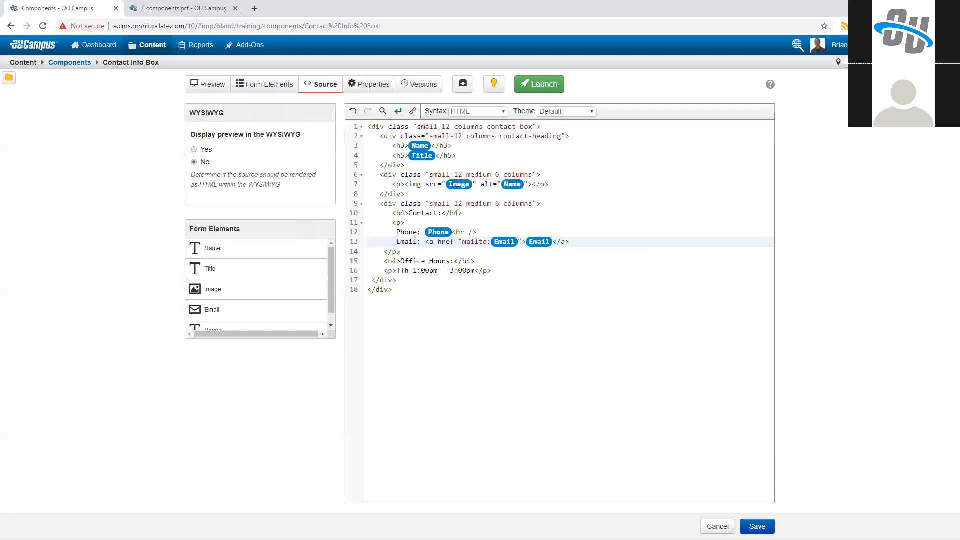
click(527, 184)
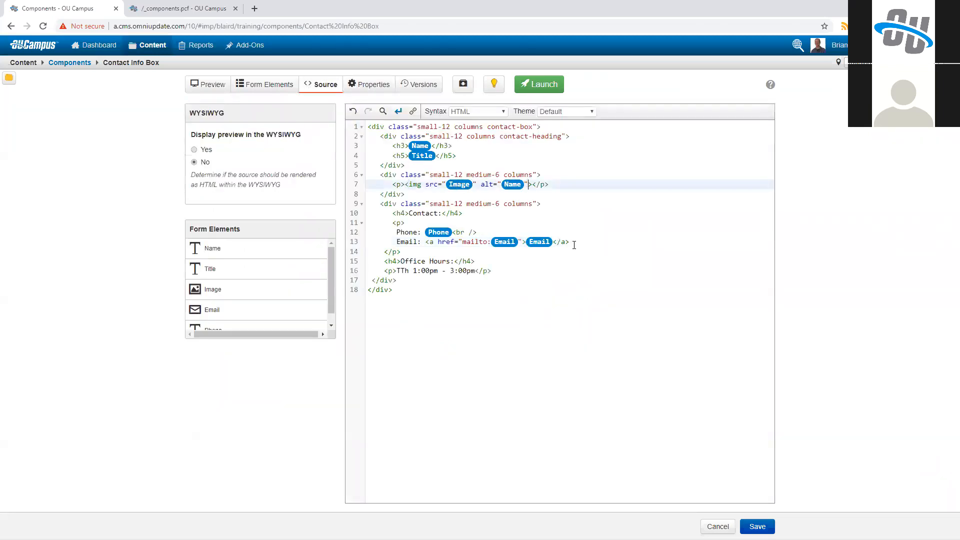
text(/)
Step: Launch the corrected Contact Info Box component with the version description "closed image"
click(530, 88)
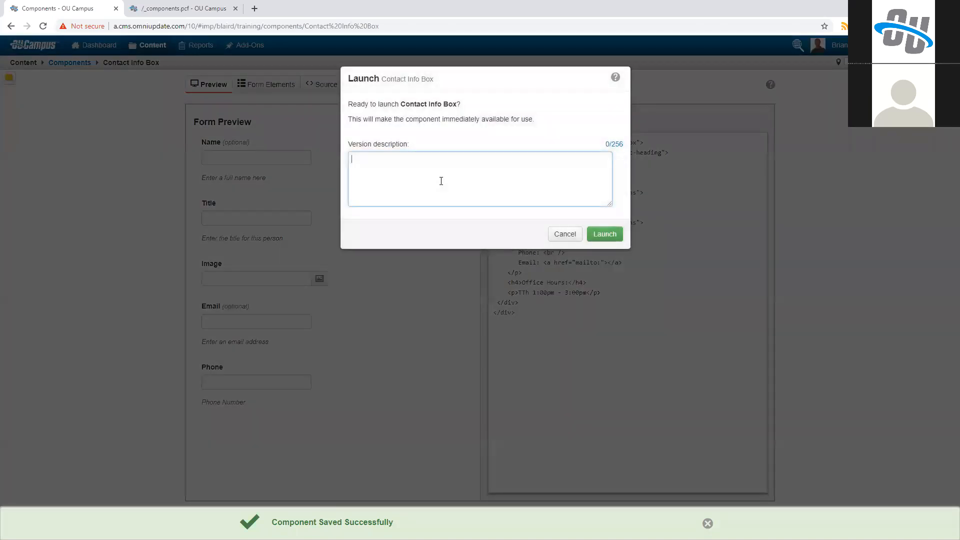
text(closed image tag)
click(596, 234)
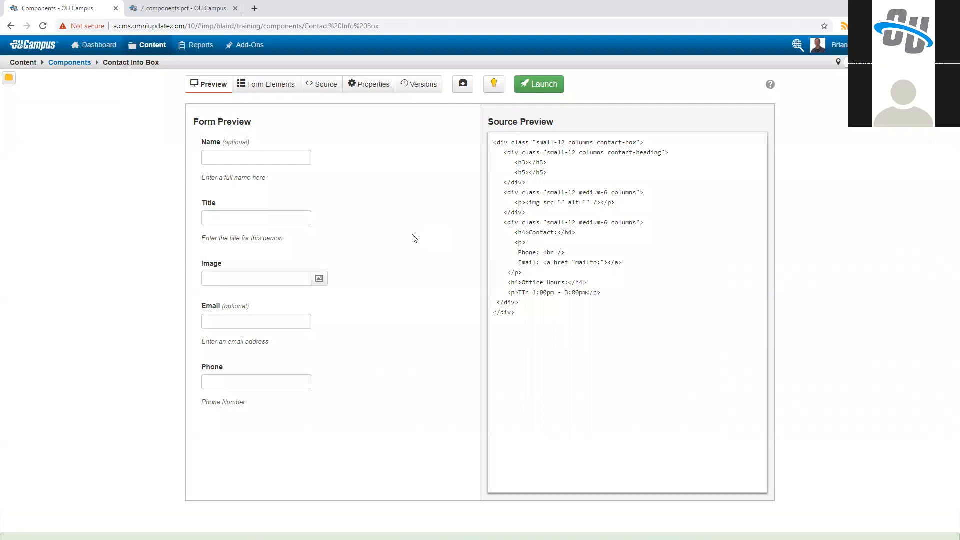
Step: Preview the _components.pcf page and examine the rendered Contact Info Box below the text with the red button
click(180, 9)
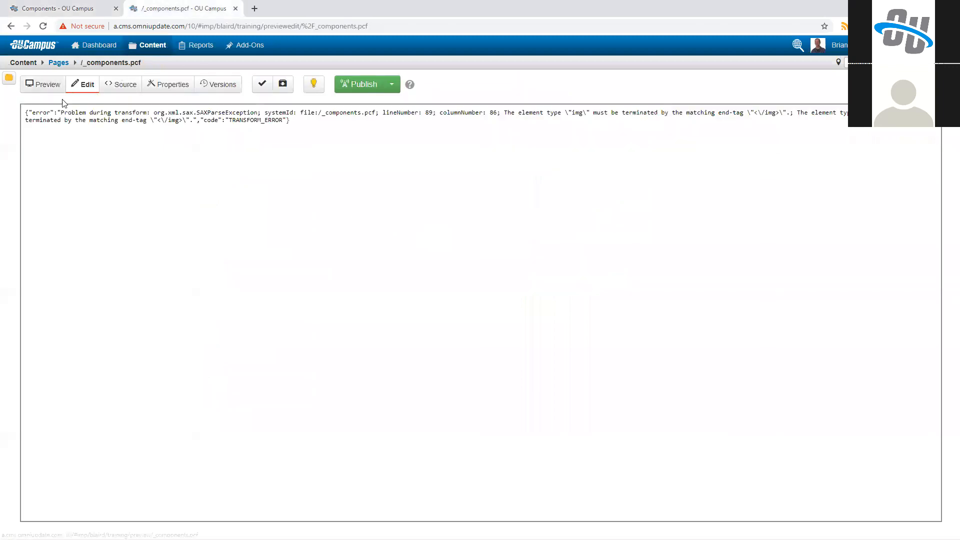
click(56, 88)
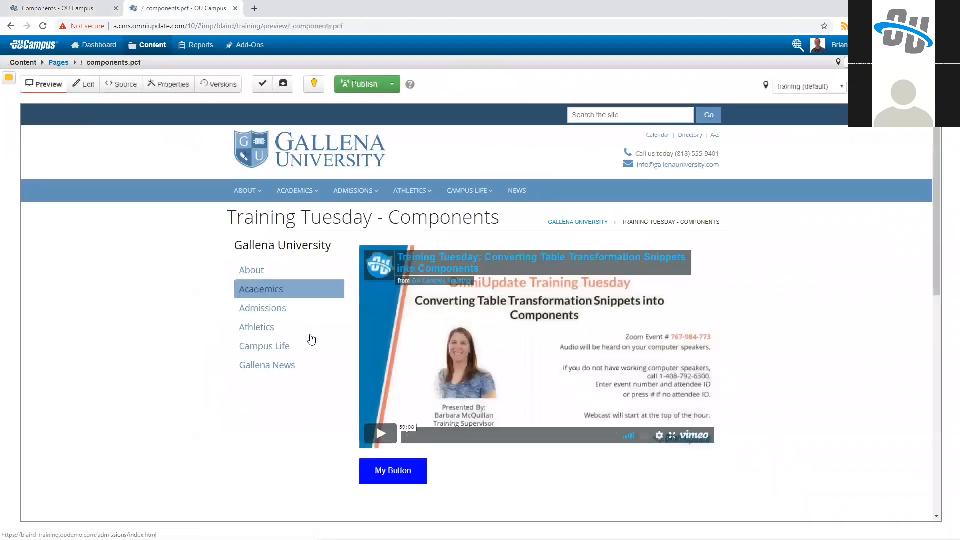
scroll(320, 289, down, 8)
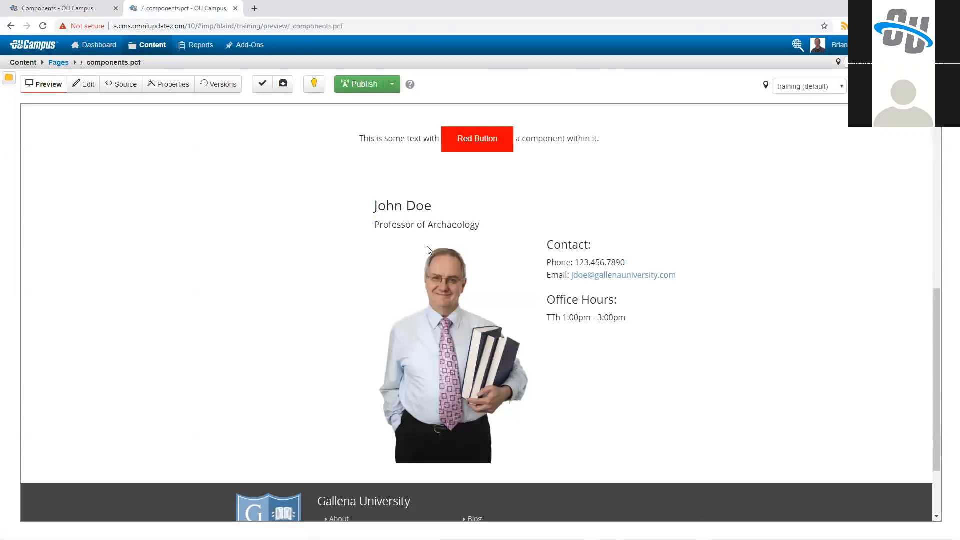
scroll(600, 335, up, 1)
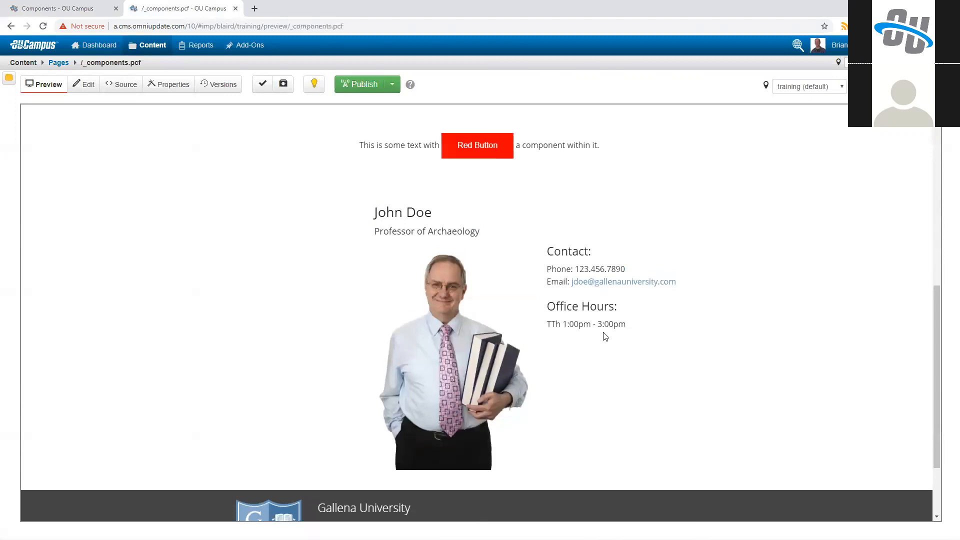
Step: Inspect the rendered contact box in the browser developer tools and select its contact-box div
right_click(393, 257)
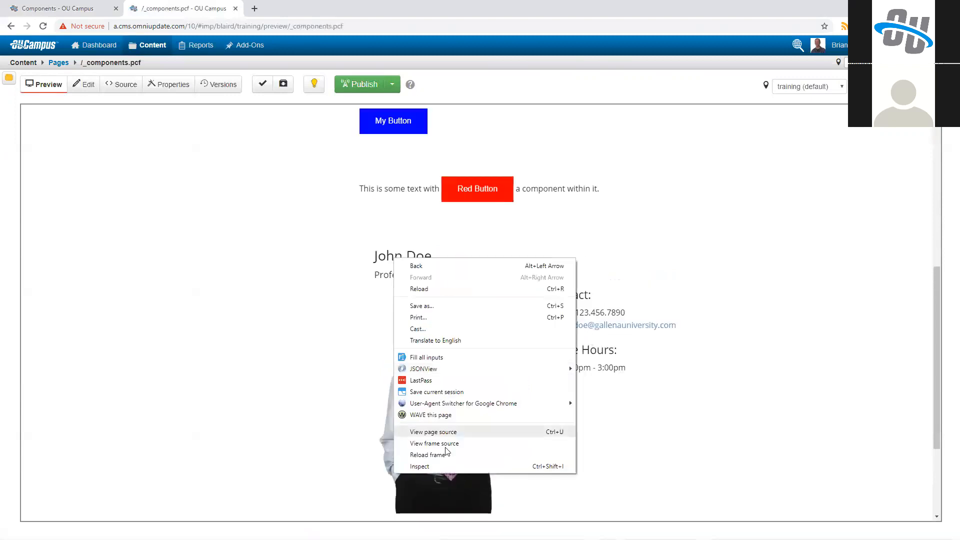
click(442, 466)
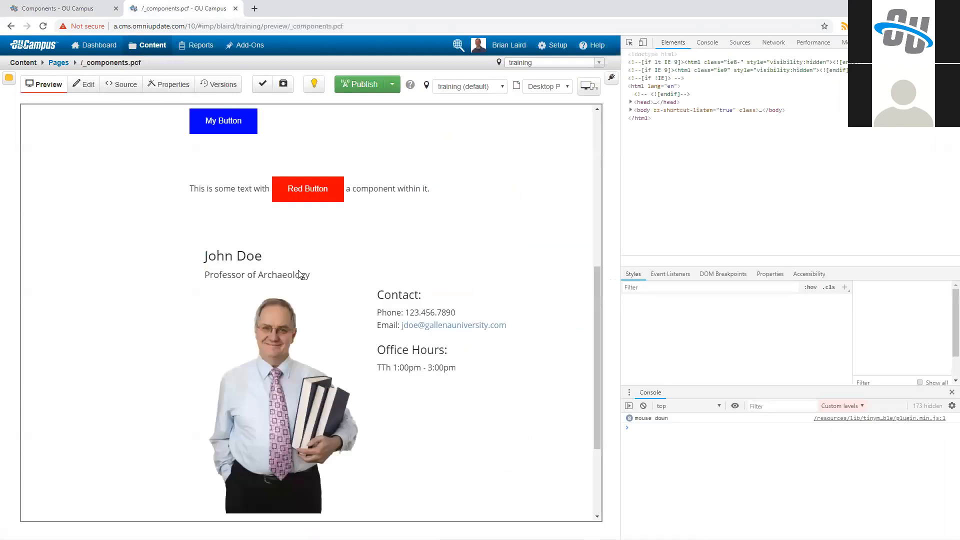
click(730, 138)
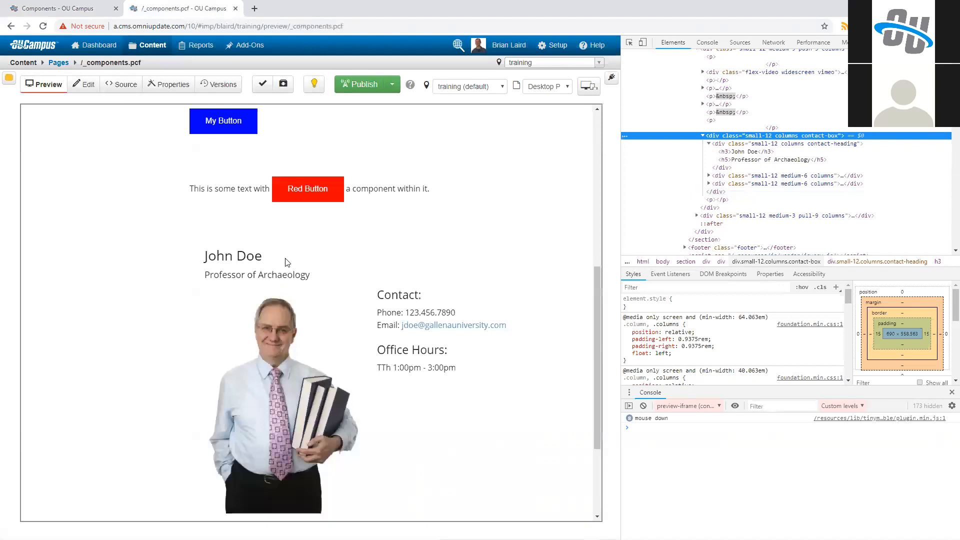
Step: Limit the Contact Info Box component's Image chooser to jpg files, save the change, and launch the updated component
click(63, 8)
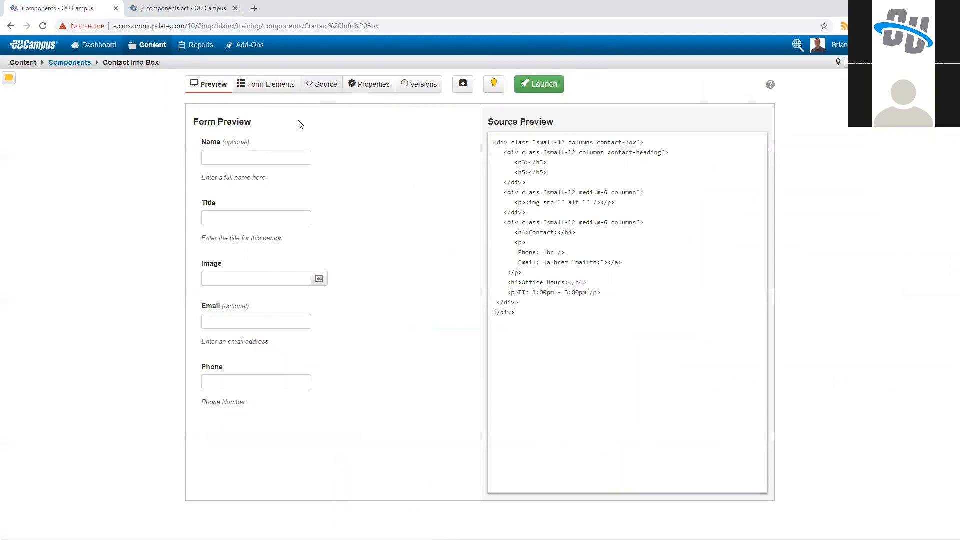
click(323, 88)
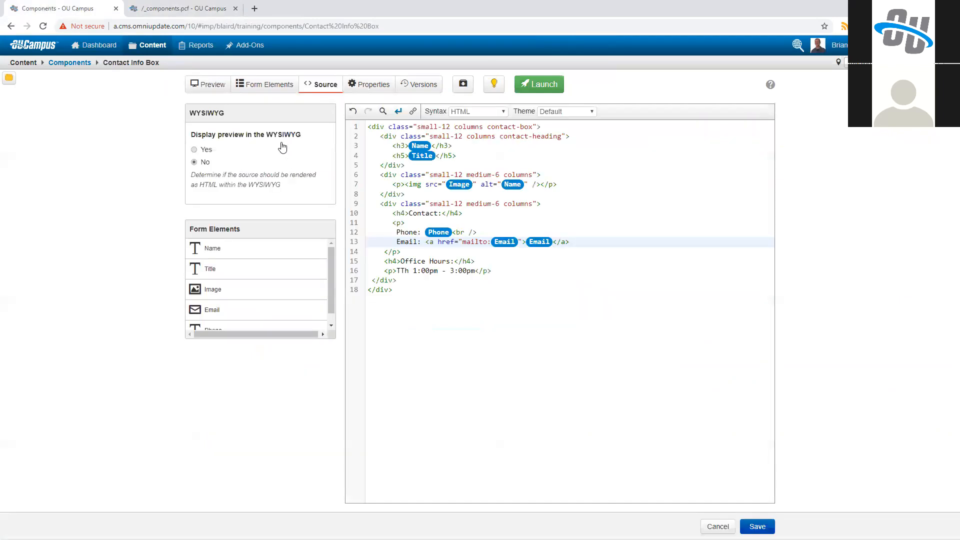
click(265, 84)
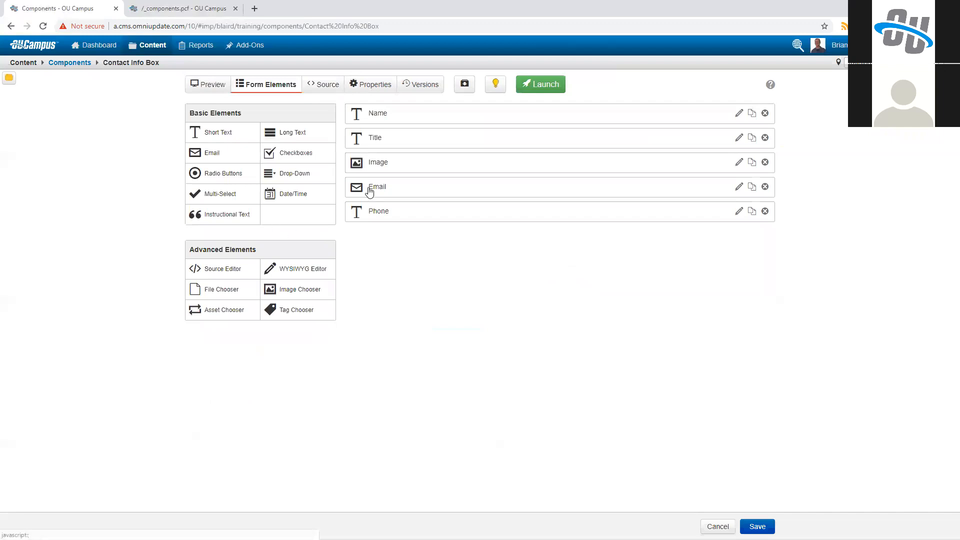
click(385, 169)
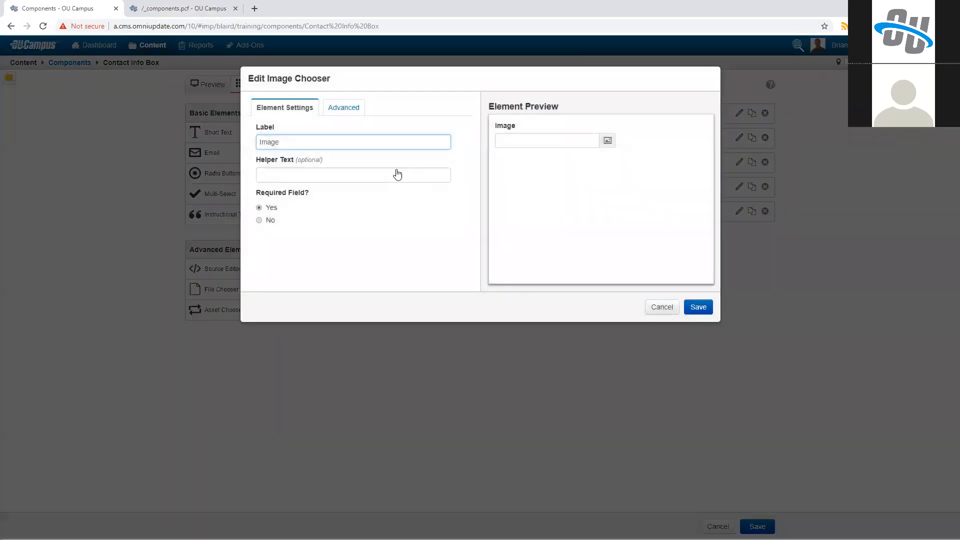
click(339, 107)
click(290, 182)
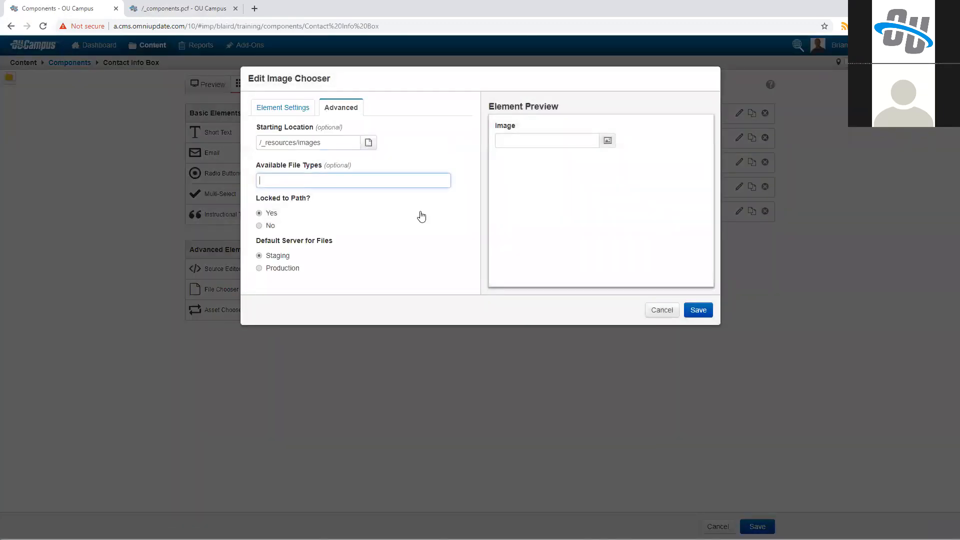
text(jpg)
key(Tab)
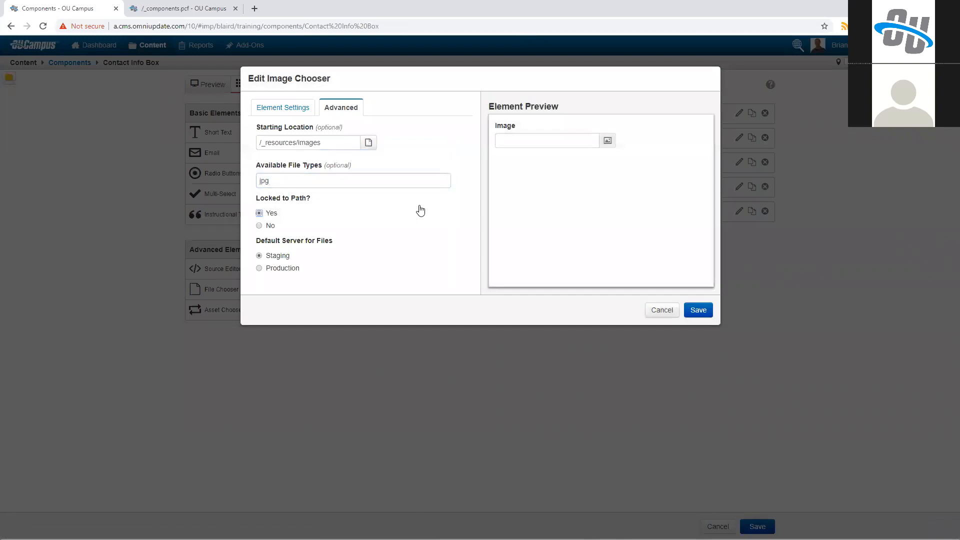
key(Return)
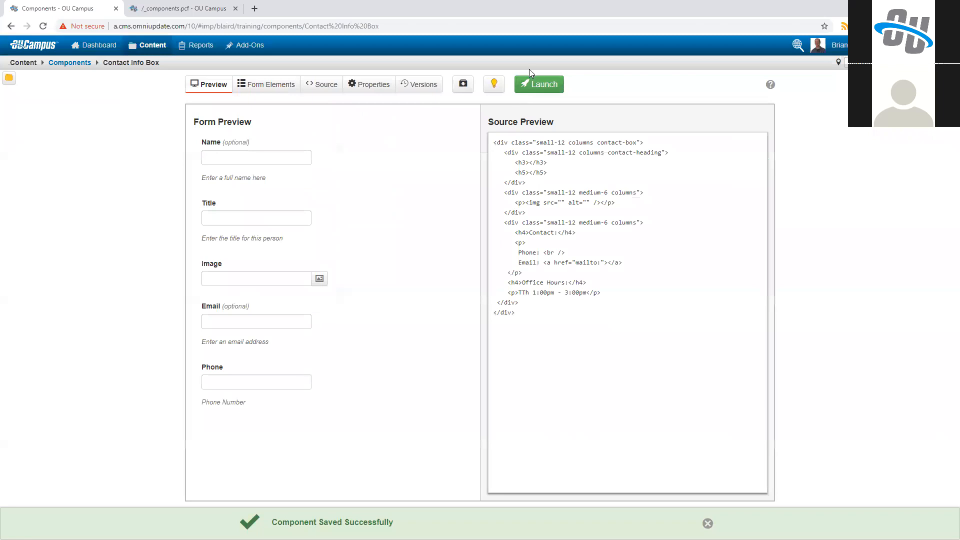
click(533, 81)
click(602, 235)
Step: Open the Contact Info Box on the _components.pcf page for editing and browse for its image
click(199, 8)
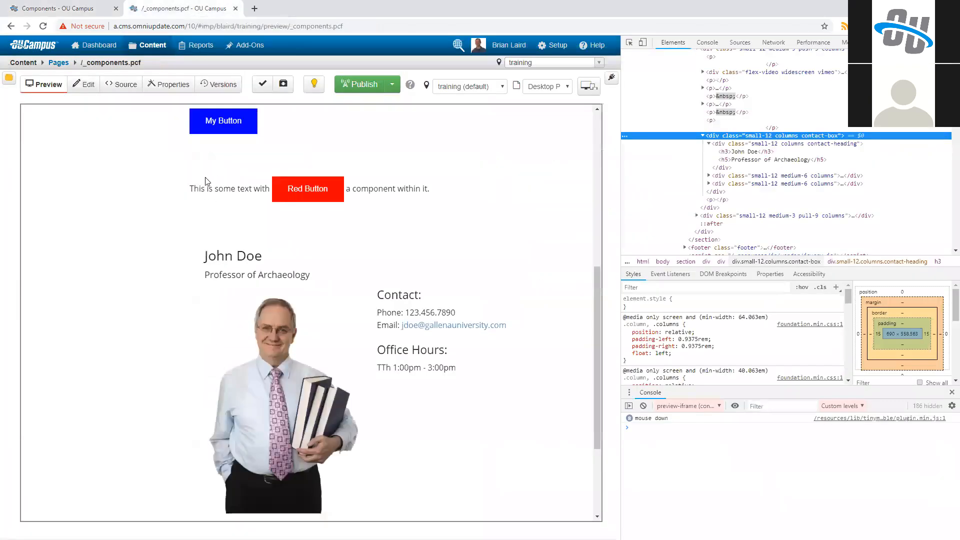
click(83, 85)
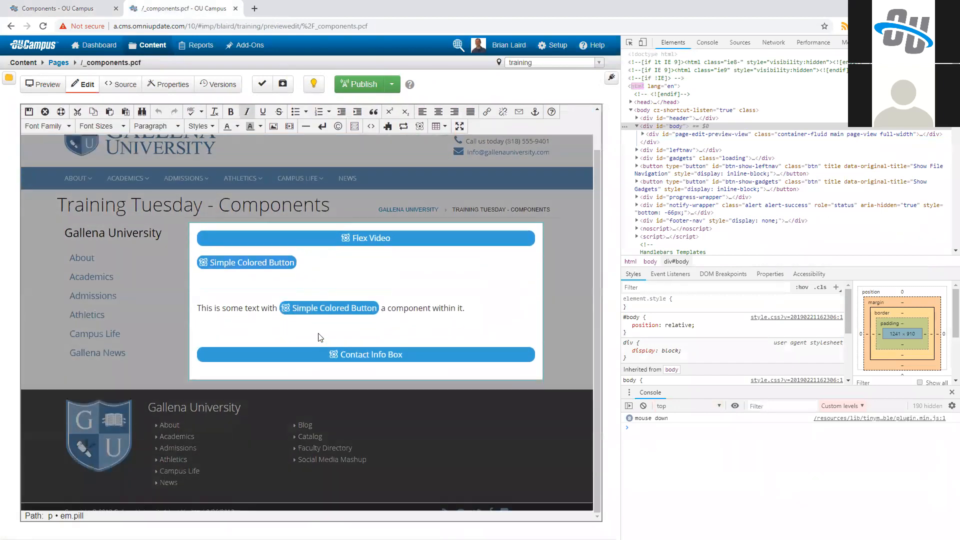
click(333, 354)
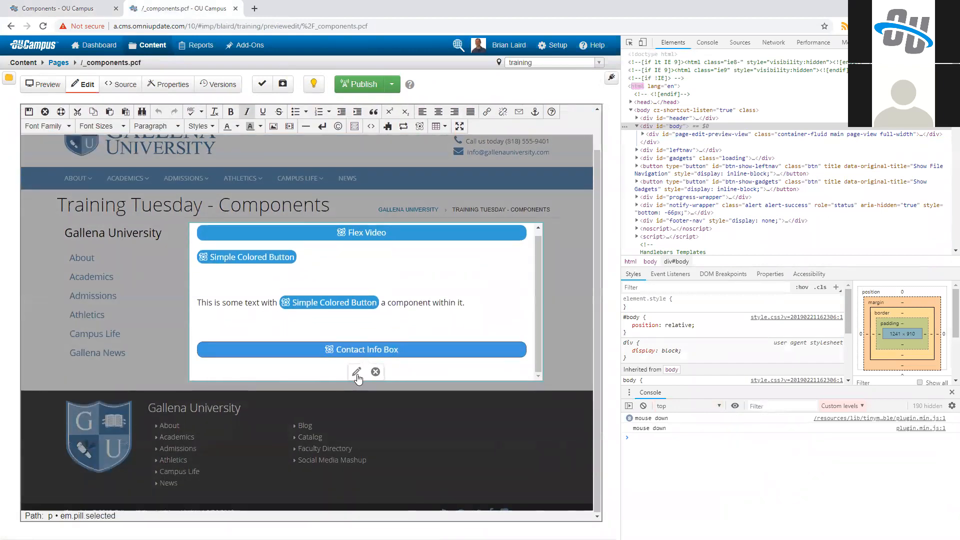
click(356, 373)
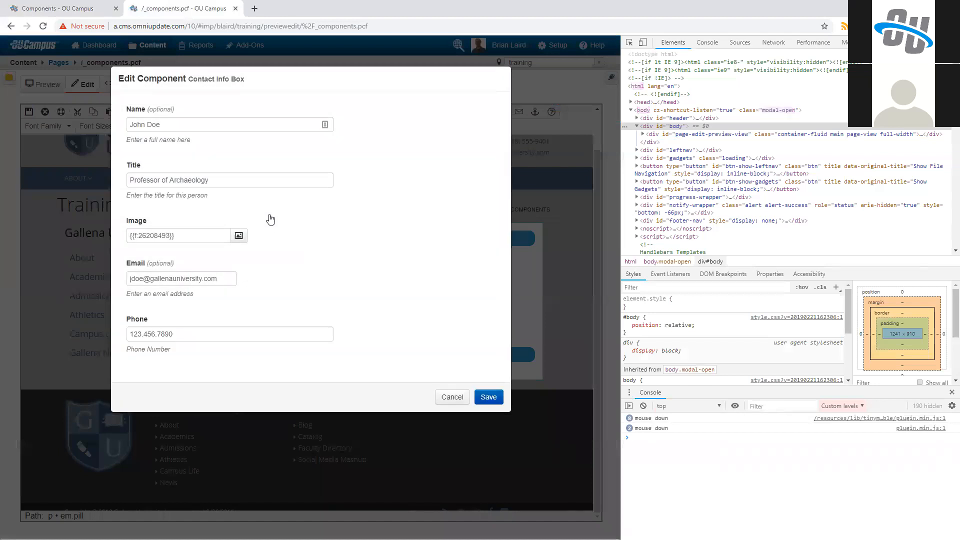
click(239, 236)
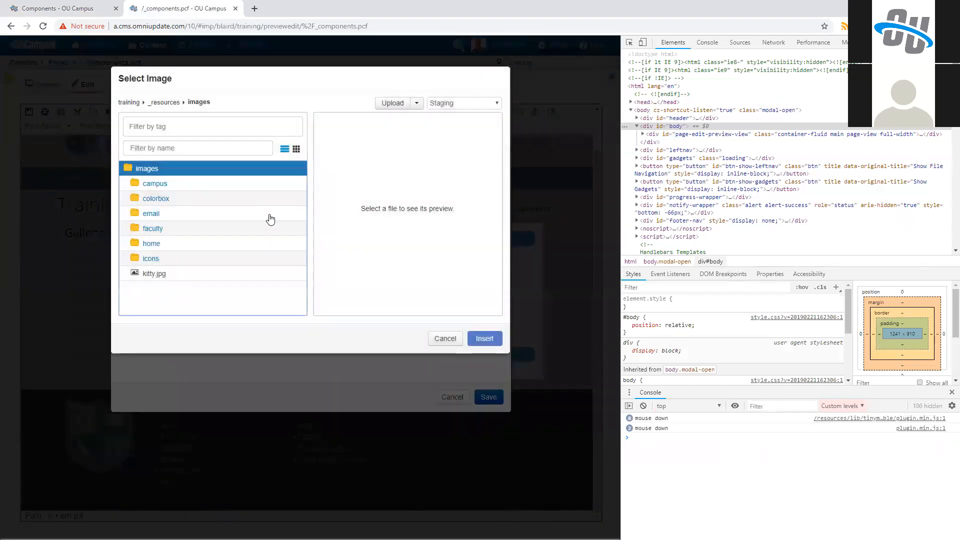
Step: Browse the campus, colorbox and email/logos image folders, insert gallena-grey-header.jpg as the image, and discard the component edit
click(156, 183)
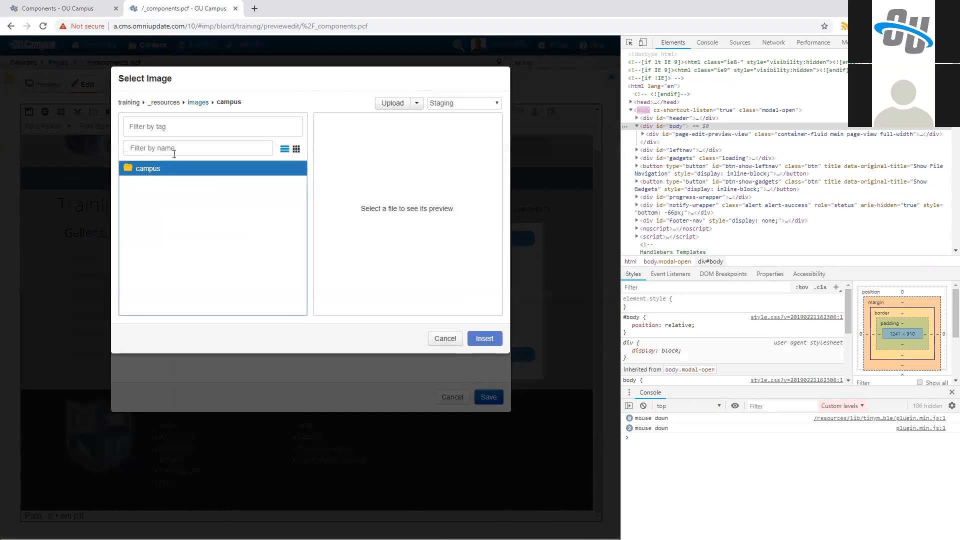
click(198, 102)
click(156, 200)
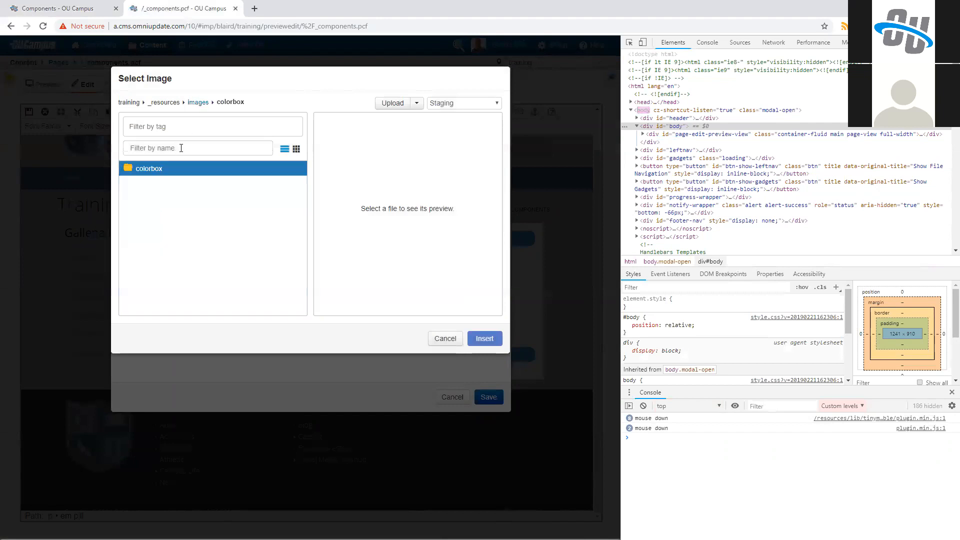
click(197, 102)
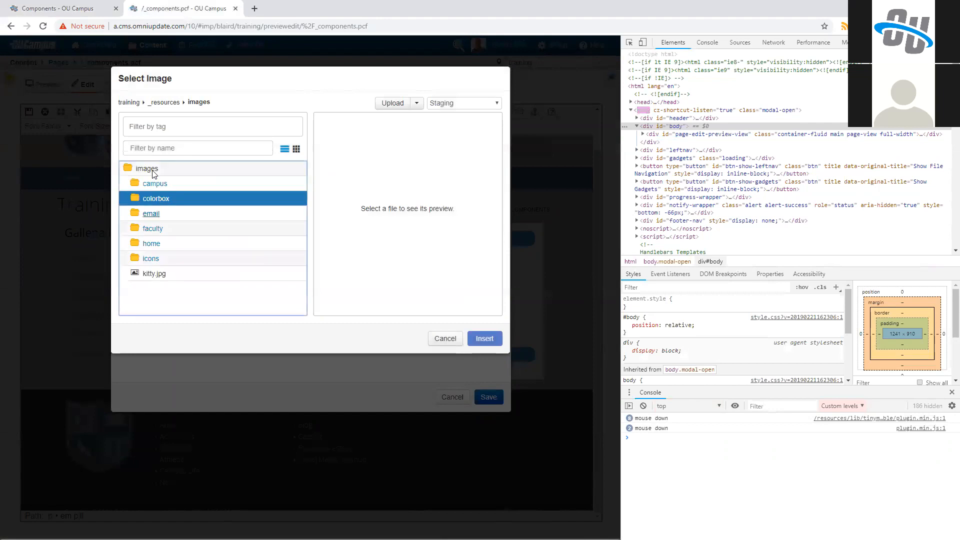
click(165, 214)
click(175, 200)
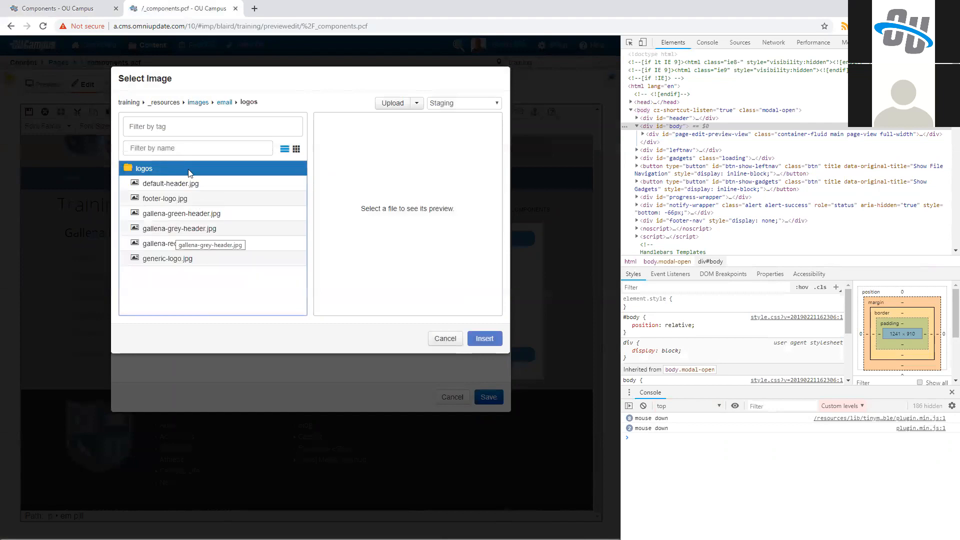
click(176, 230)
click(478, 340)
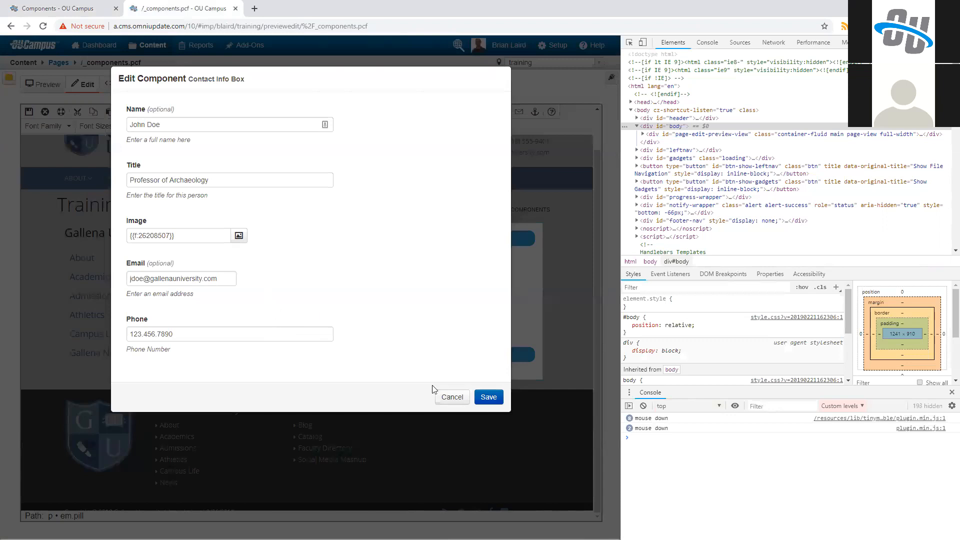
click(457, 396)
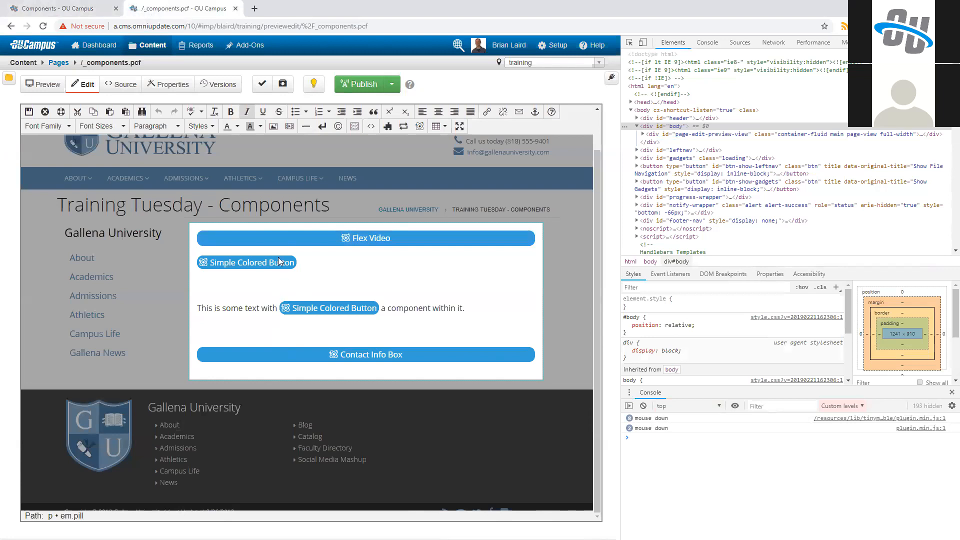
Step: Check out the Contact Info Box component and locate the hard-coded Office Hours paragraph in its source
click(75, 7)
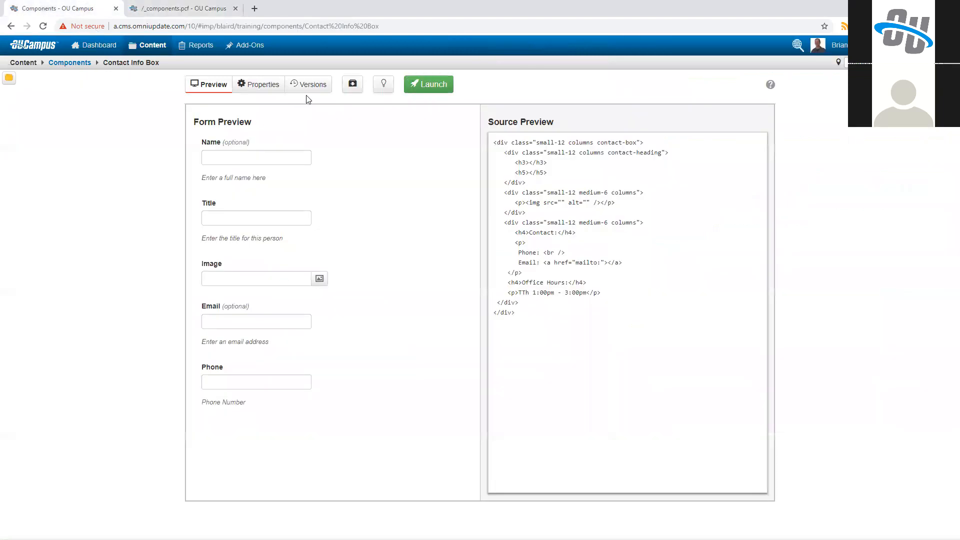
click(384, 86)
click(308, 84)
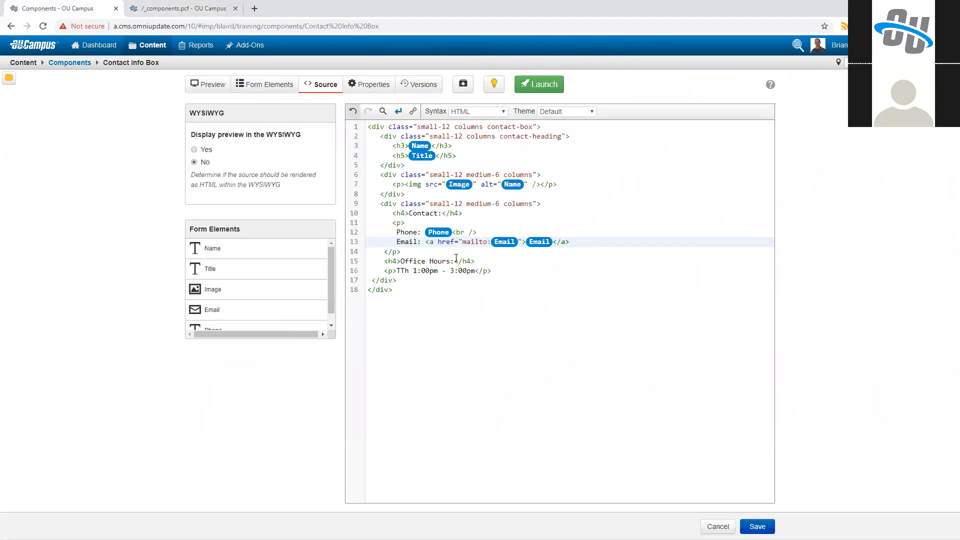
click(453, 314)
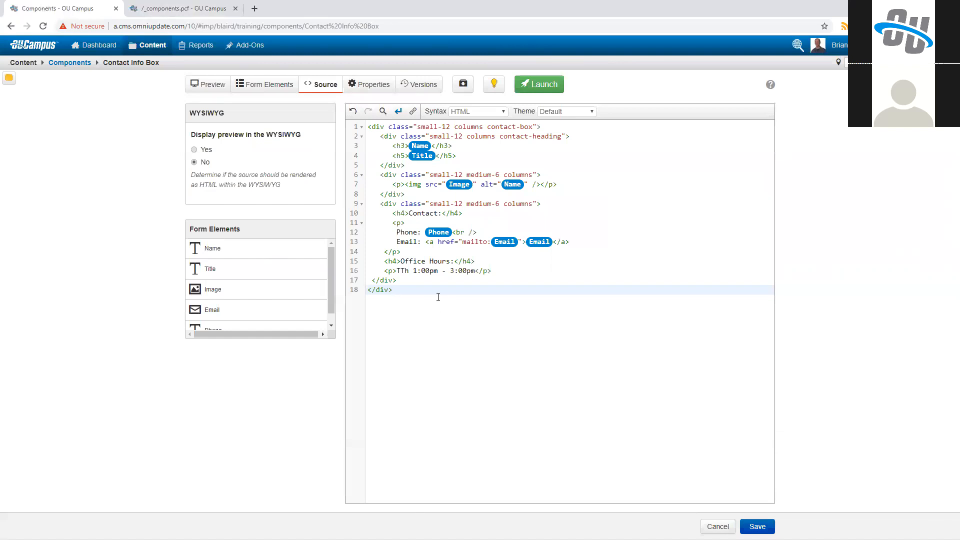
mouse_move(385, 270)
mouse_down()
mouse_move(510, 263)
mouse_move(507, 272)
mouse_move(386, 257)
mouse_up()
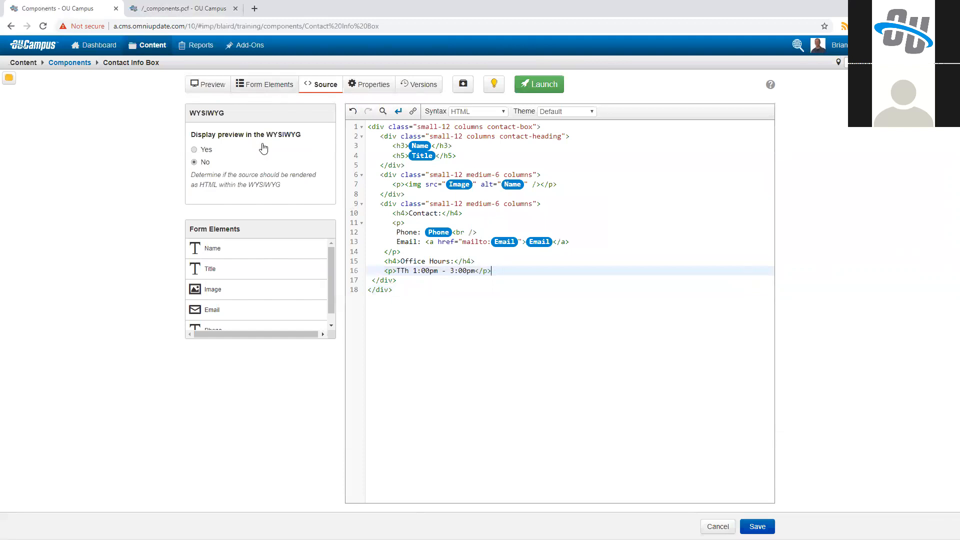
Step: Add an optional WYSIWYG Editor form element labelled "Content Region" to the component
click(265, 85)
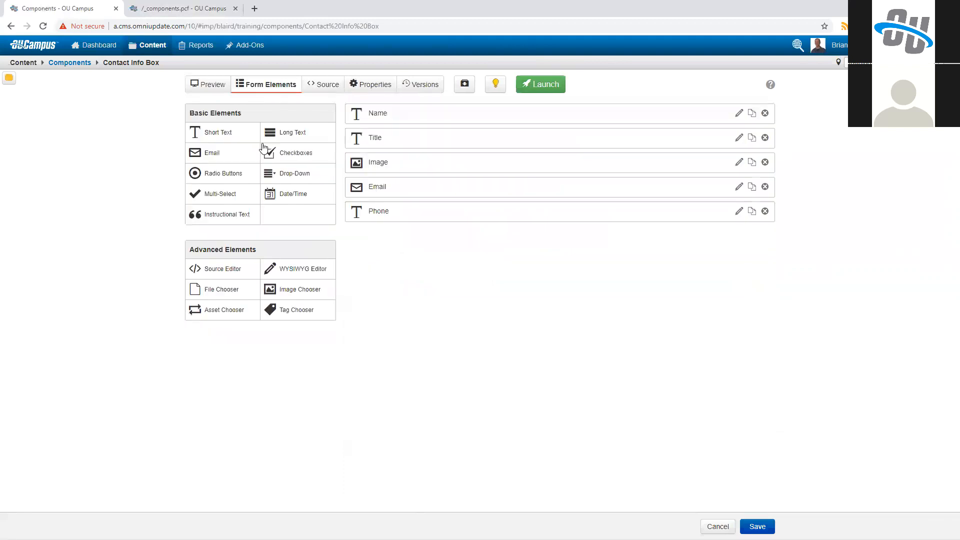
click(301, 270)
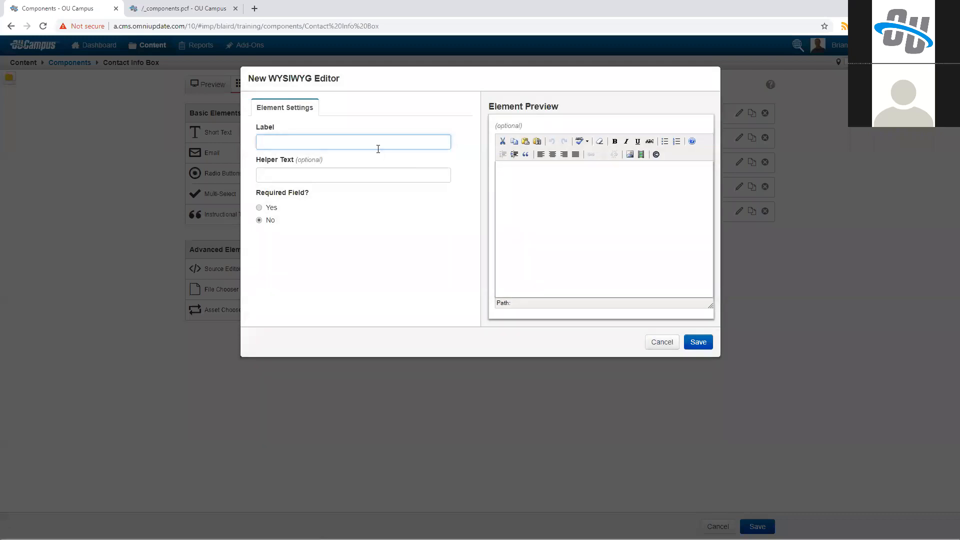
text(Content Region)
key(Tab)
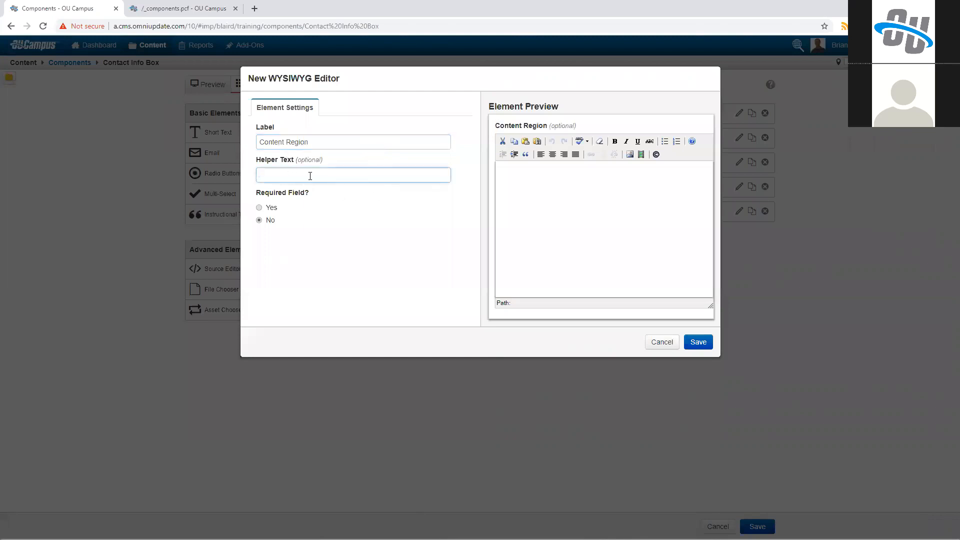
key(Return)
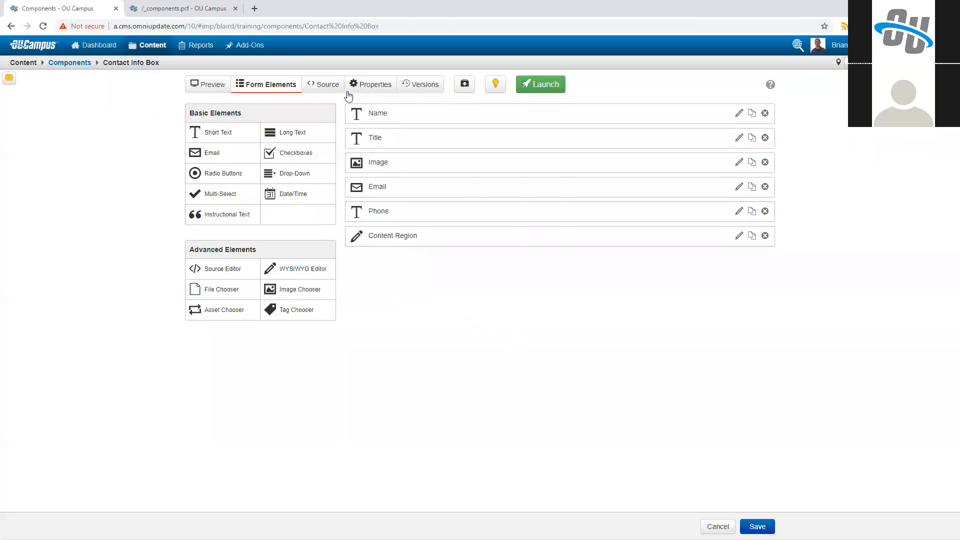
Step: Replace the hard-coded hours paragraph on source line 16 with the Content Region element and save the component
click(329, 84)
click(391, 271)
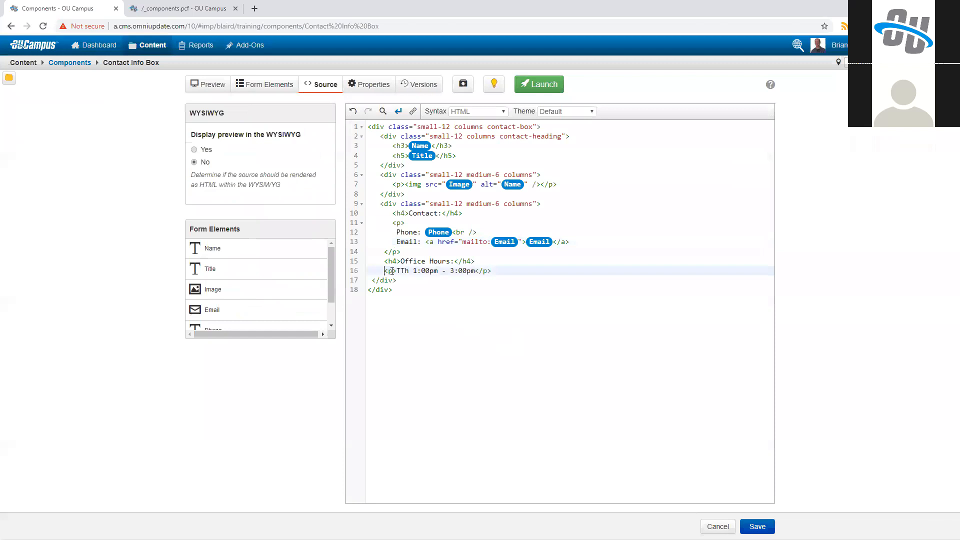
drag(391, 271, 595, 268)
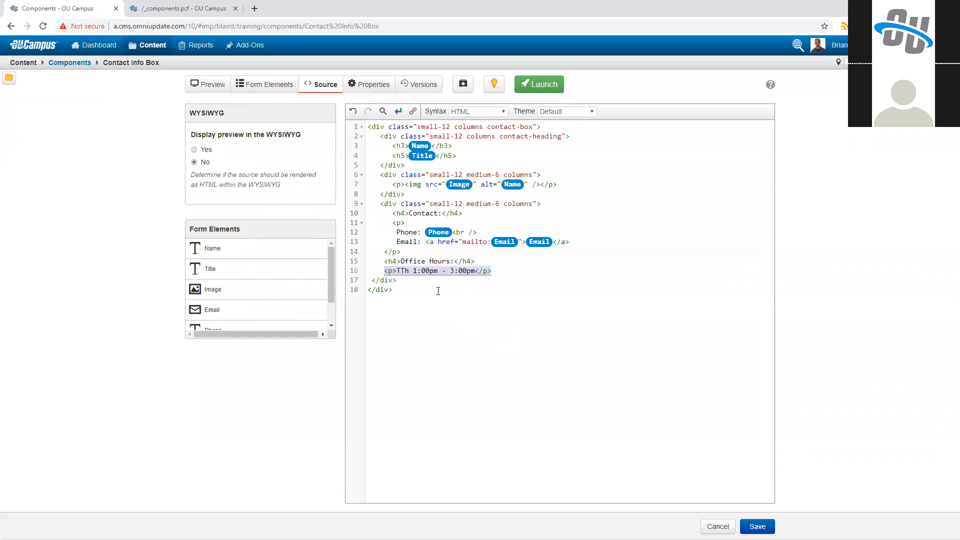
key(BackSpace)
scroll(268, 278, down, 1)
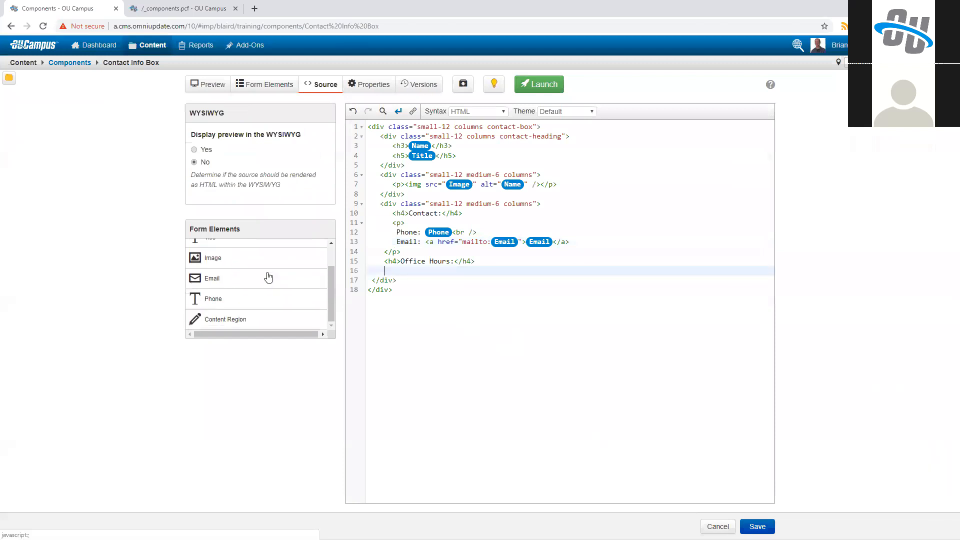
drag(225, 319, 405, 270)
click(757, 526)
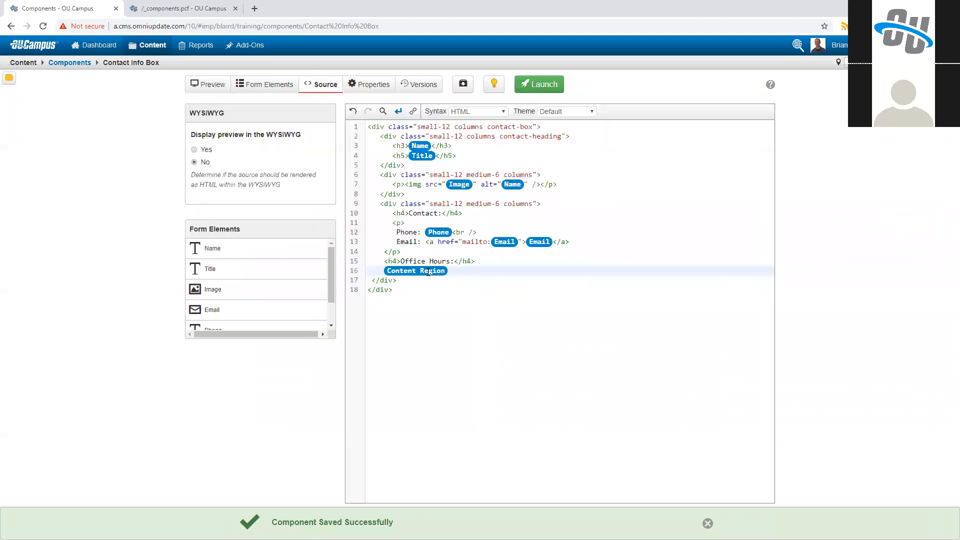
drag(391, 272, 387, 271)
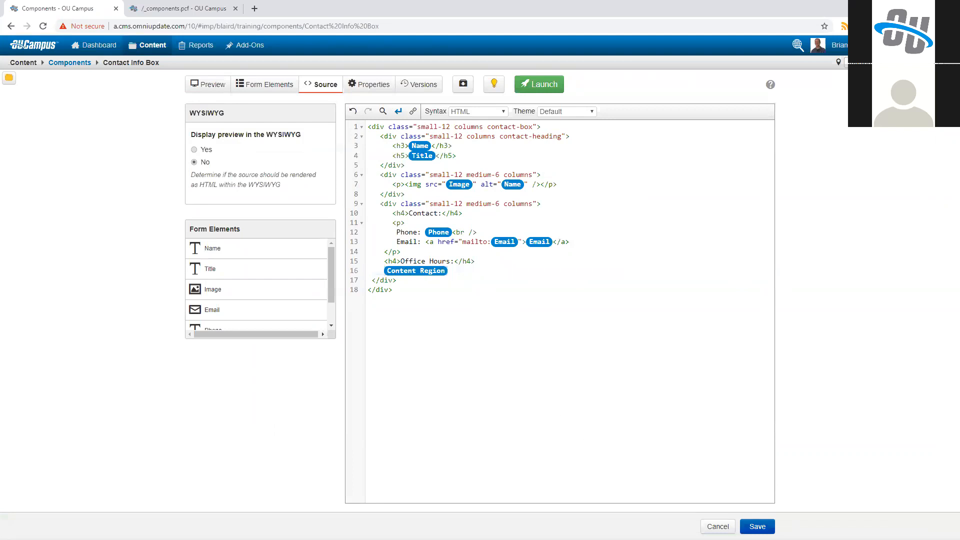
Step: Save the source and launch the Contact Info Box component with the version description "Added wysiwyg element"
click(757, 526)
text(Added wysiwyg element)
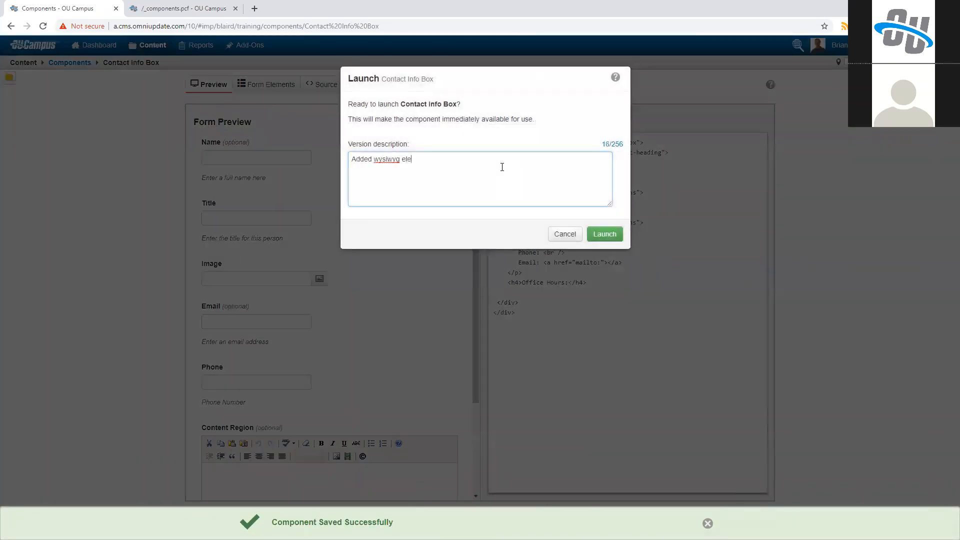
click(598, 244)
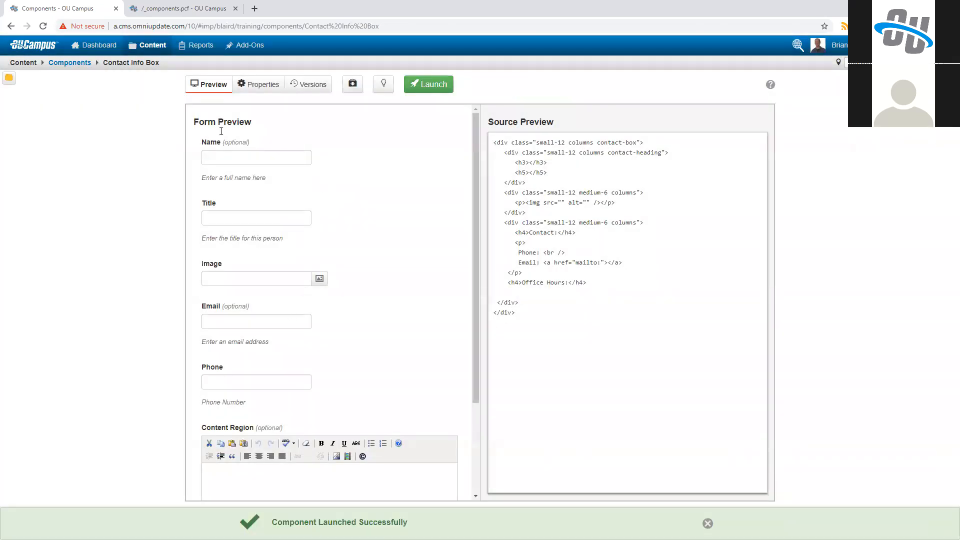
Step: Reopen the Contact Info Box on the _components.pcf page for editing to examine its form fields
click(198, 7)
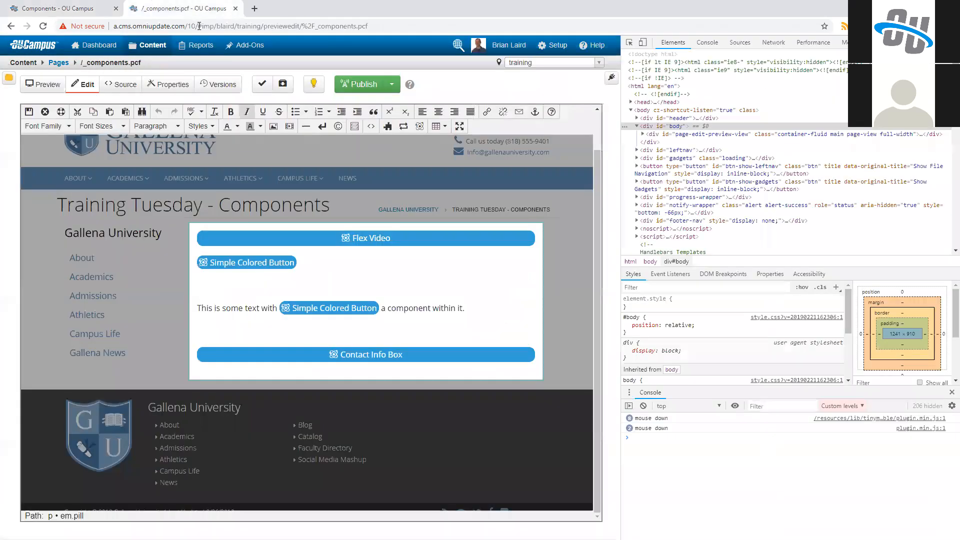
click(360, 353)
click(348, 367)
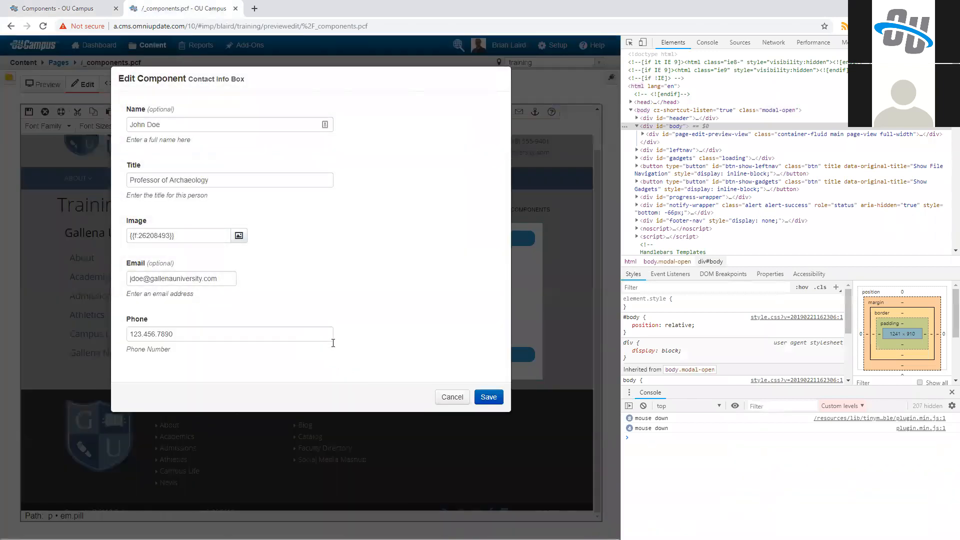
Step: Close the component form without saving, then reload the _components.pcf editor and reopen the Contact Info Box for editing
click(445, 397)
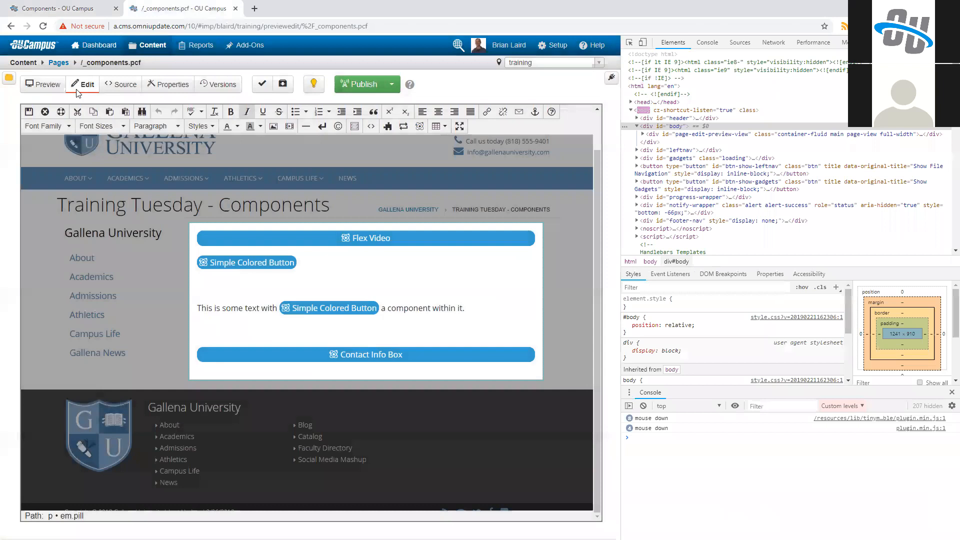
key(F5)
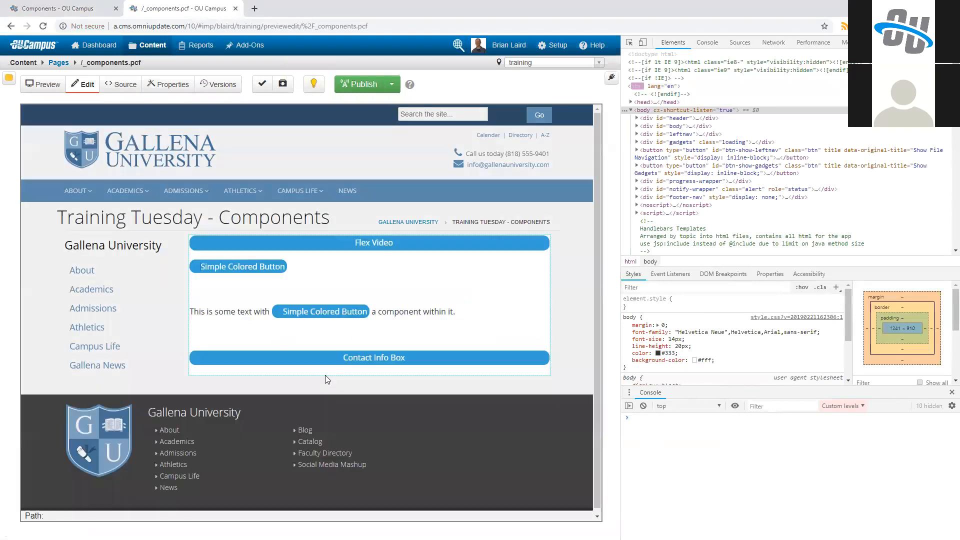
click(327, 379)
click(355, 373)
scroll(275, 219, down, 1)
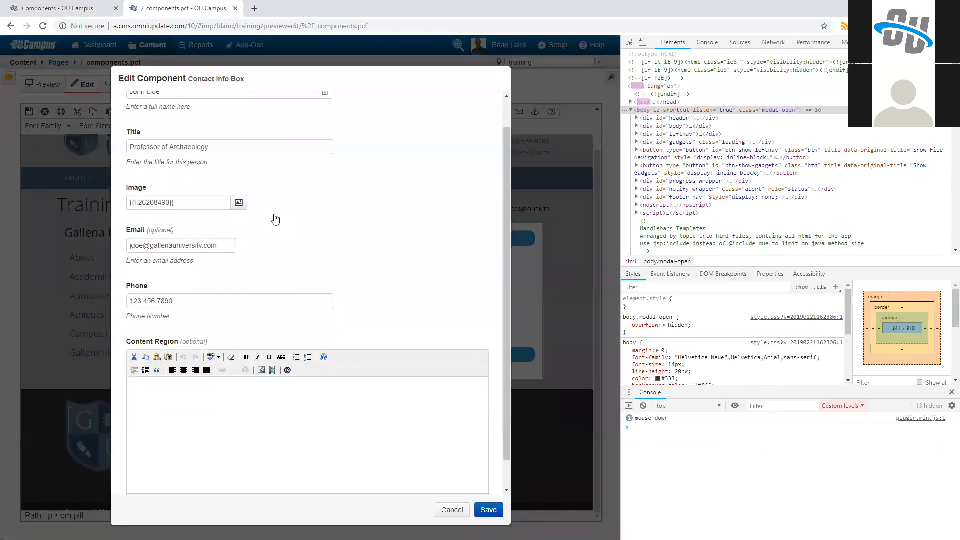
Step: Enter "TTh 9-3pm" in the Contact Info Box's Content Region and save the component form
scroll(275, 220, down, 1)
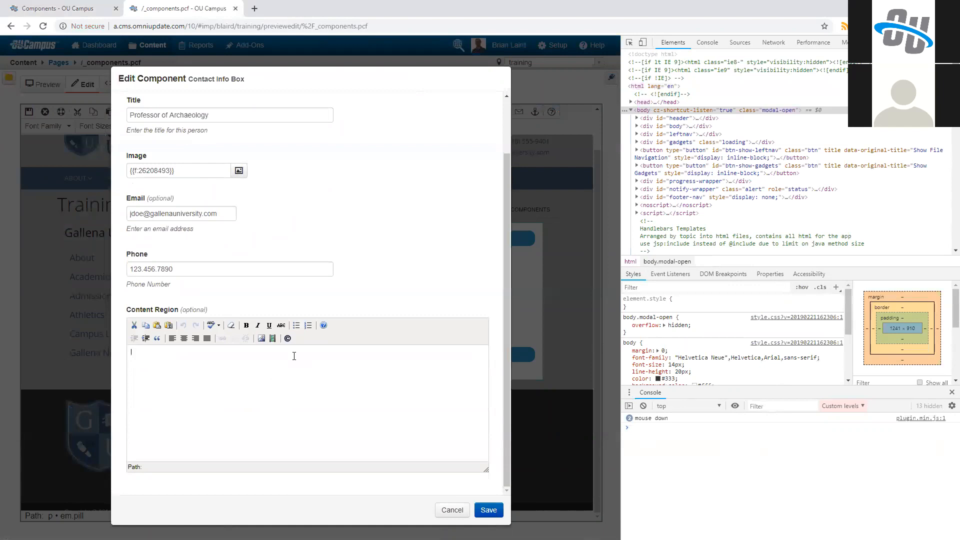
text(TTh 9-3pm)
click(488, 510)
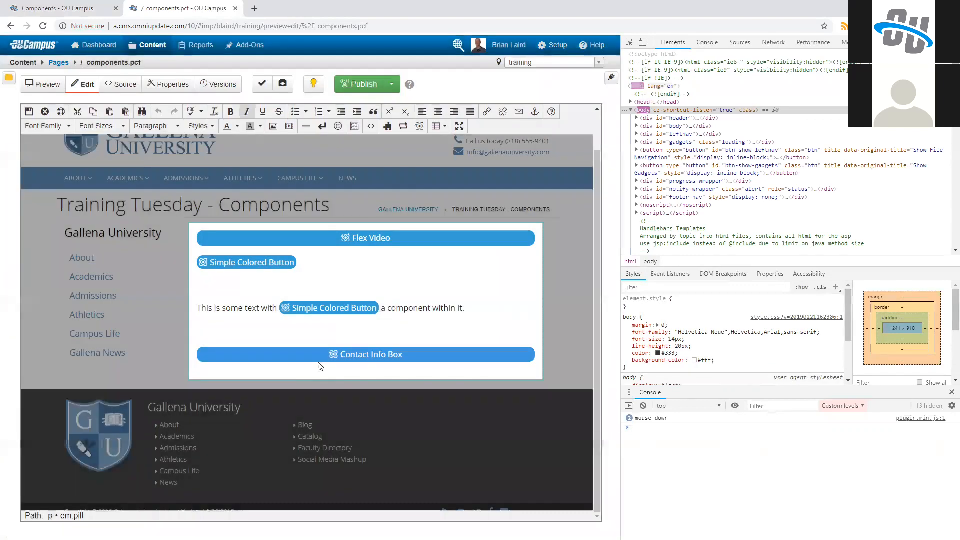
Step: Save the _components.pcf page and check the office hours text in the rendered Contact Info Box
click(45, 113)
scroll(271, 351, down, 10)
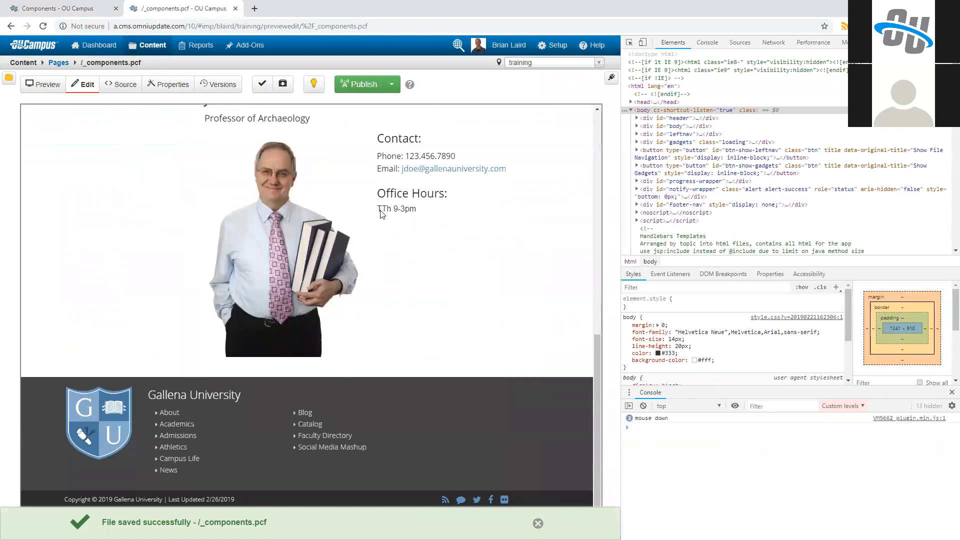
triple_click(428, 215)
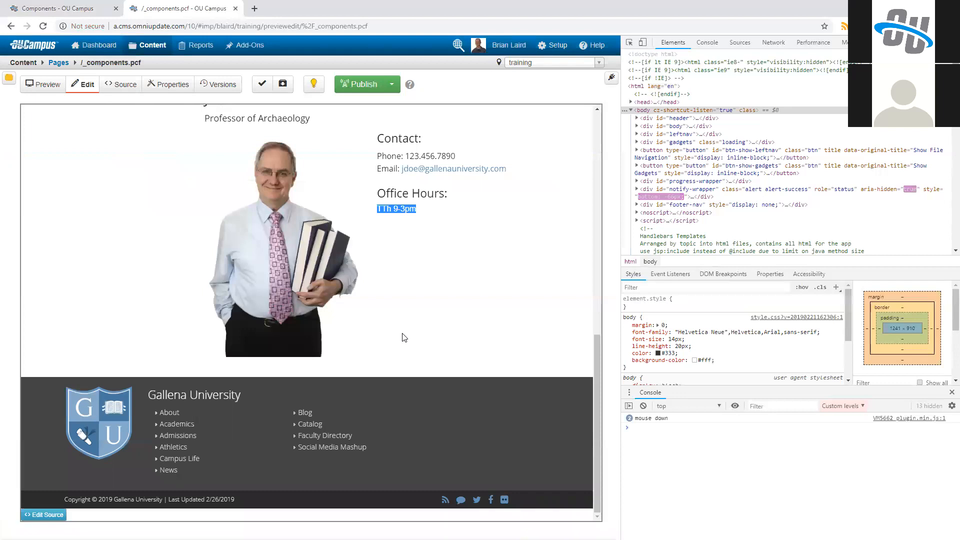
Step: Return to the Contact Info Box component definition and open its source code
click(100, 7)
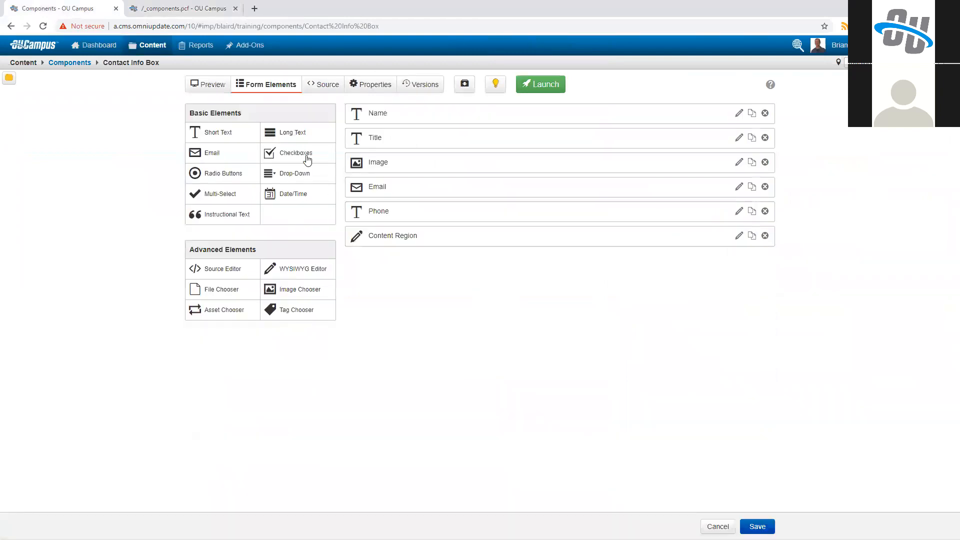
click(334, 89)
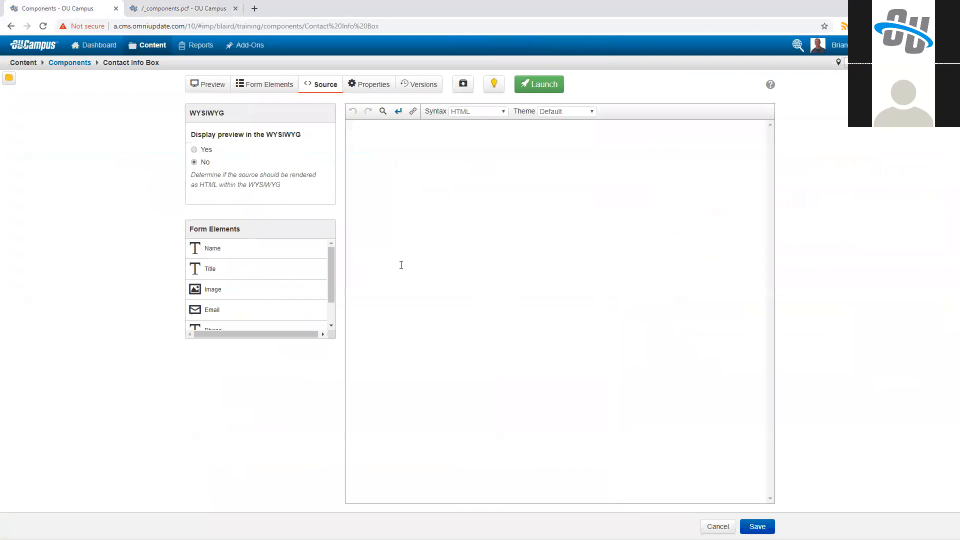